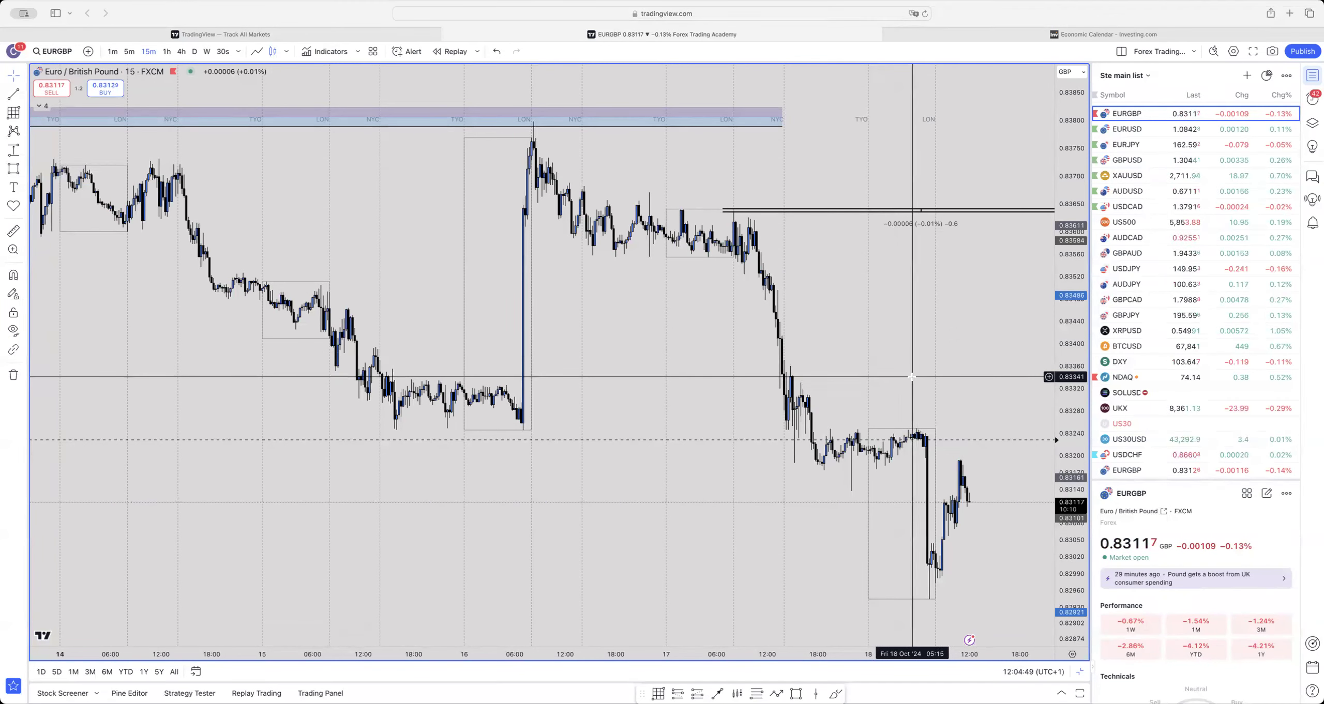
- Replay GBPCAD from the 19 Sep '24 bar on 15-minute candles
left_click(1128, 301)
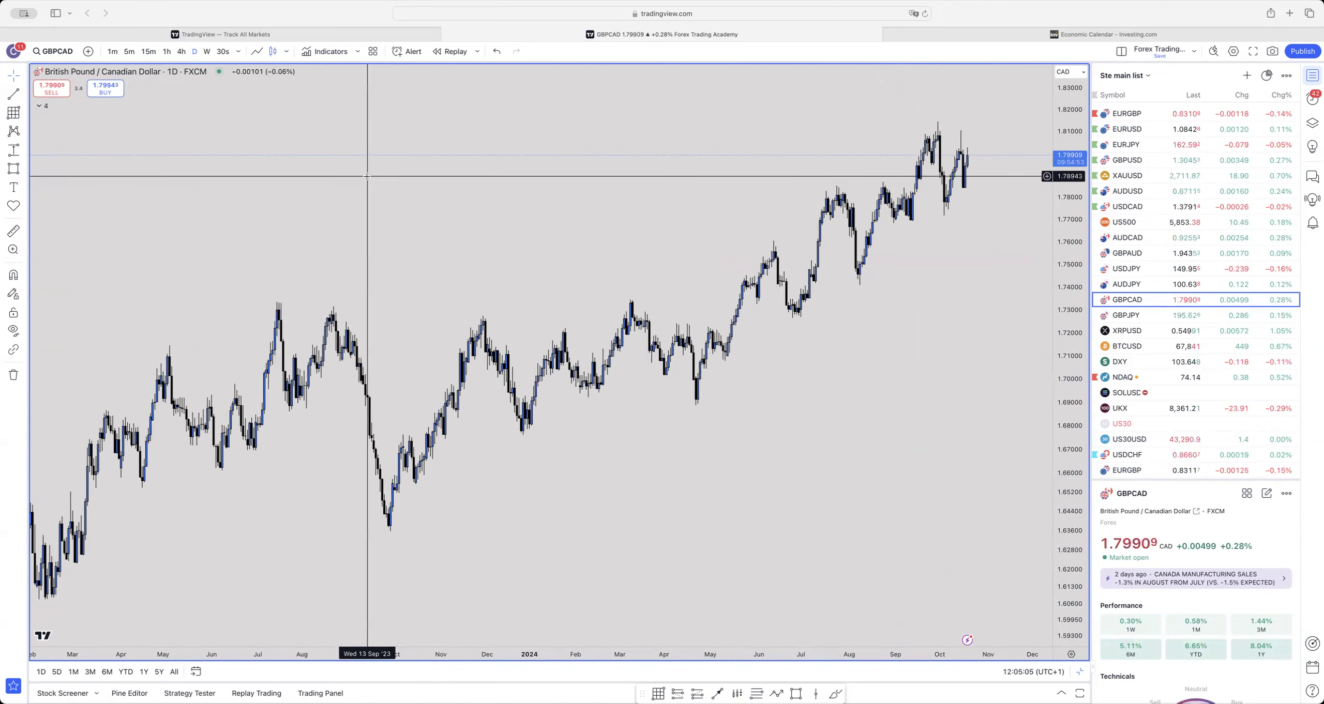
left_click(453, 52)
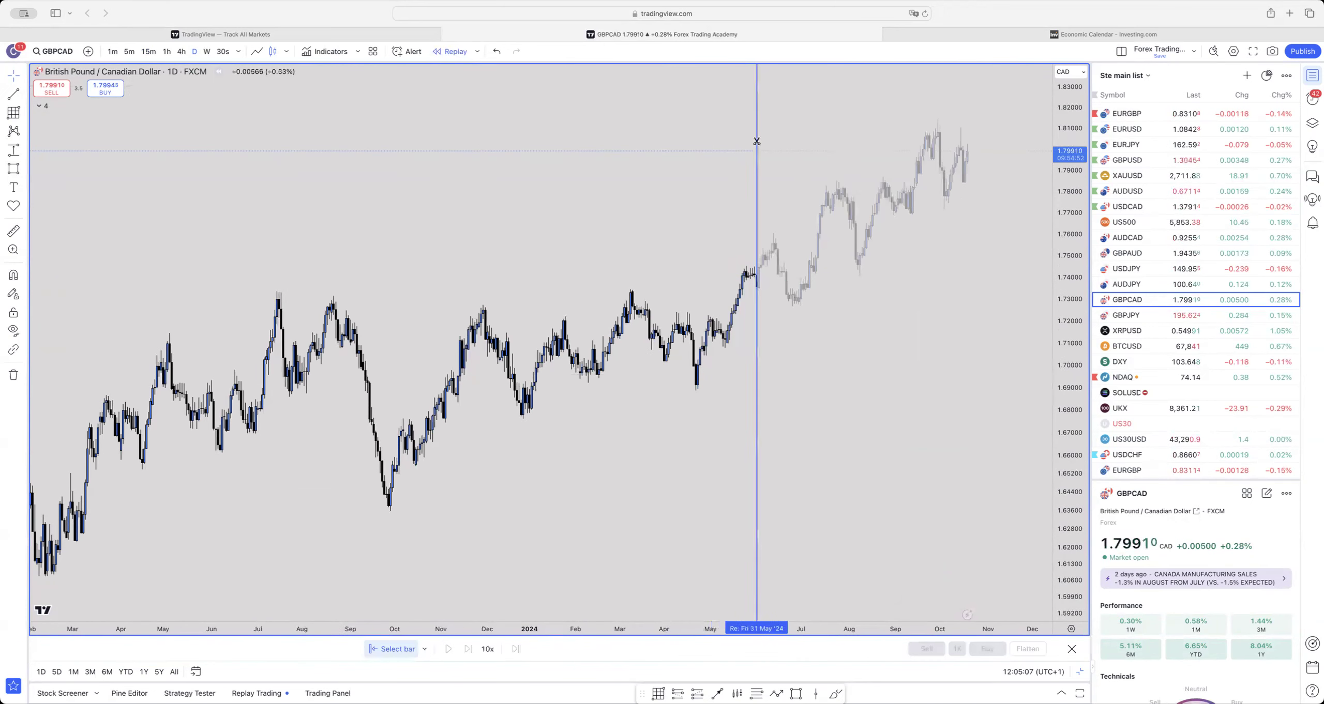
left_click(923, 155)
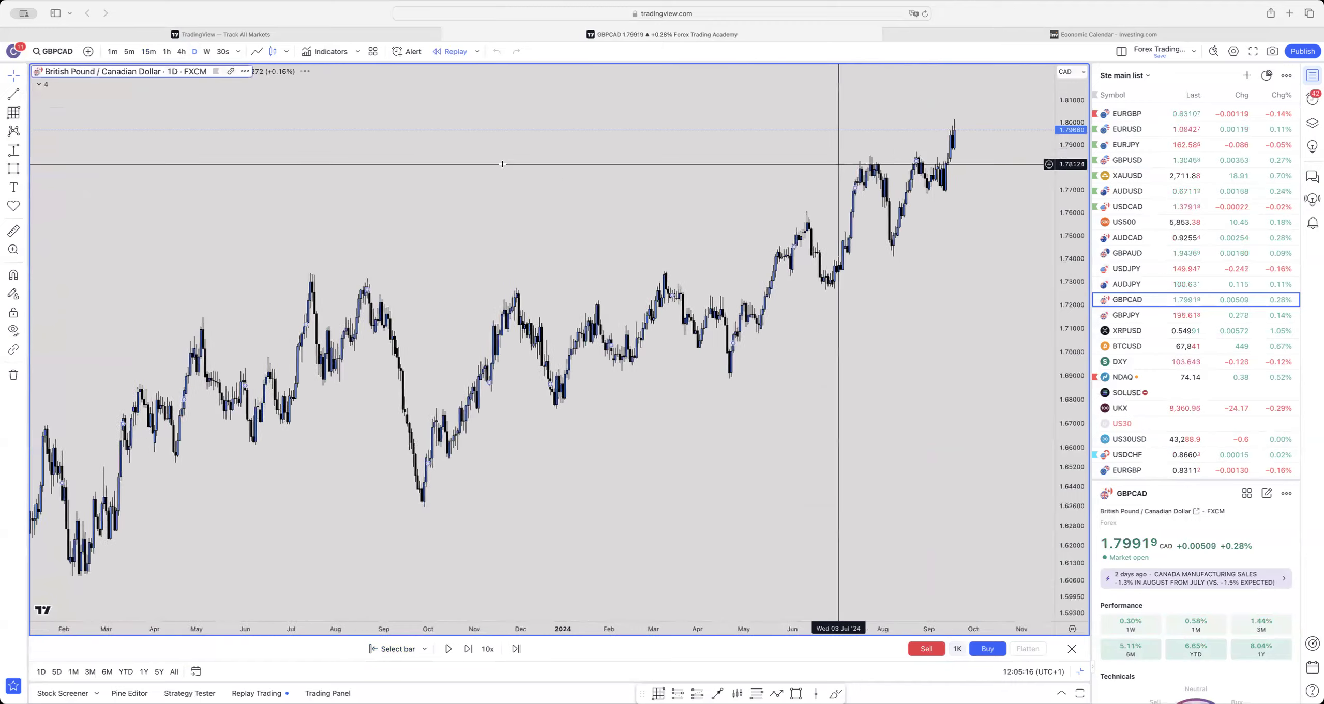
left_click(147, 52)
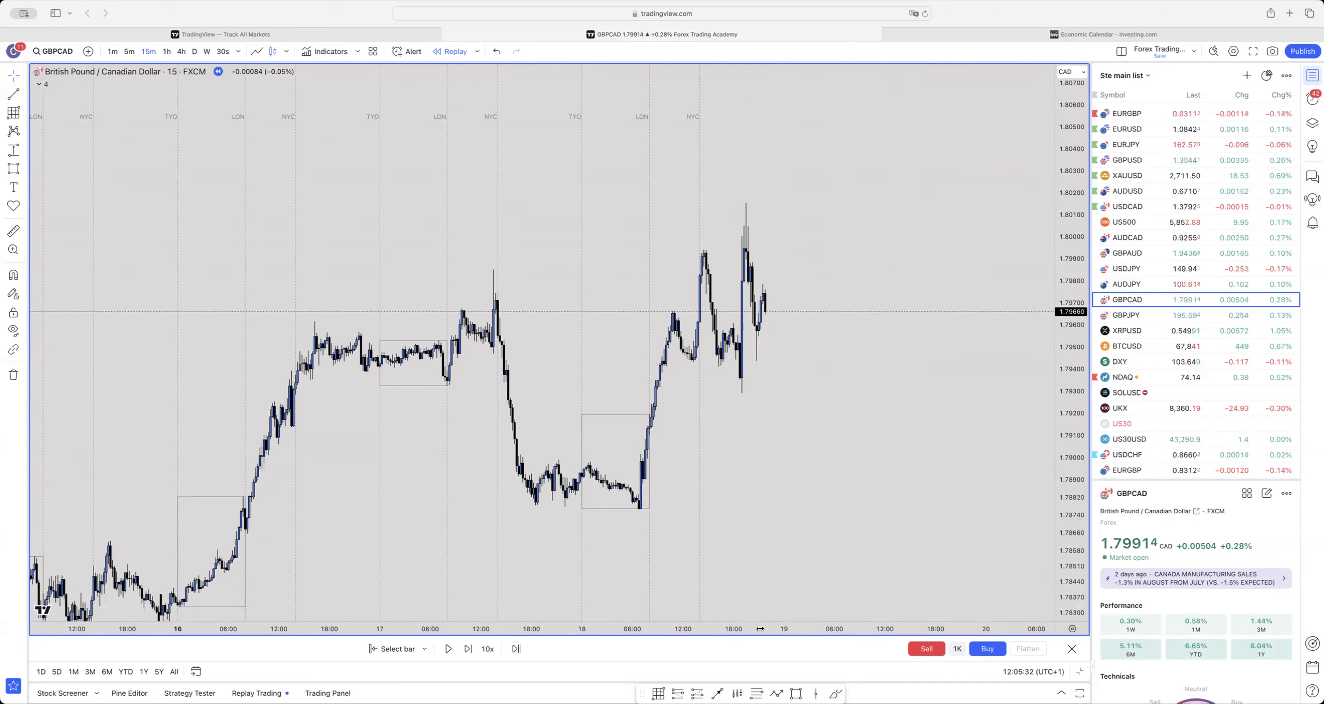
- Step the GBPCAD replay forward about twenty bars into 19 September
scroll(759, 600, "up", 5)
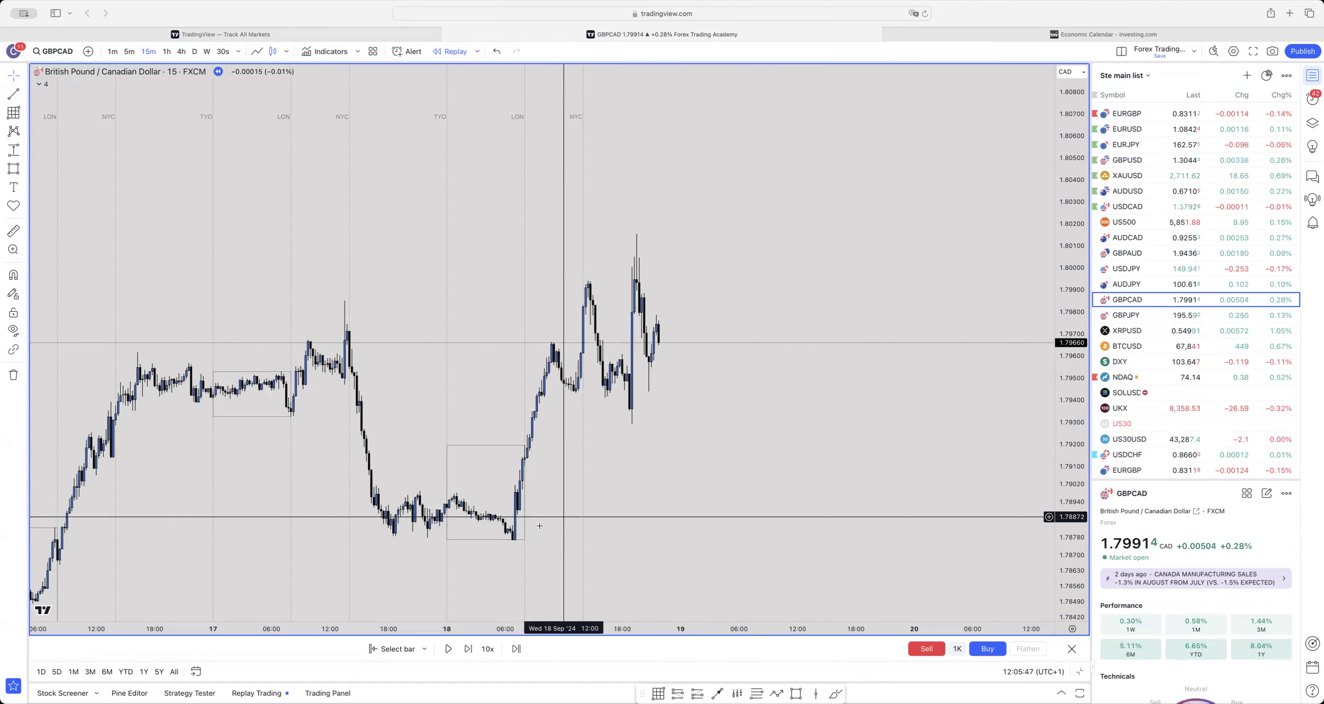
left_click(468, 649)
left_click(468, 650)
left_click(468, 649)
left_click(468, 650)
left_click(468, 649)
left_click(468, 650)
left_click(468, 649)
left_click(468, 650)
left_click(468, 650)
left_click(468, 649)
left_click(468, 649)
left_click(468, 649)
left_click(468, 650)
left_click(468, 649)
left_click(468, 649)
left_click(468, 649)
left_click(468, 650)
left_click(468, 650)
left_click(468, 649)
left_click(468, 649)
- Advance one more bar and draw a large rectangle spanning 1.79159 to 1.80201
left_click(468, 649)
left_click(468, 649)
left_click(468, 649)
left_click(468, 649)
left_click(468, 649)
left_click(468, 650)
left_click(468, 650)
left_click(468, 649)
left_click(468, 650)
left_click(468, 649)
left_click(468, 650)
left_click(468, 649)
left_click(468, 649)
left_click(468, 650)
left_click(468, 650)
left_click(468, 649)
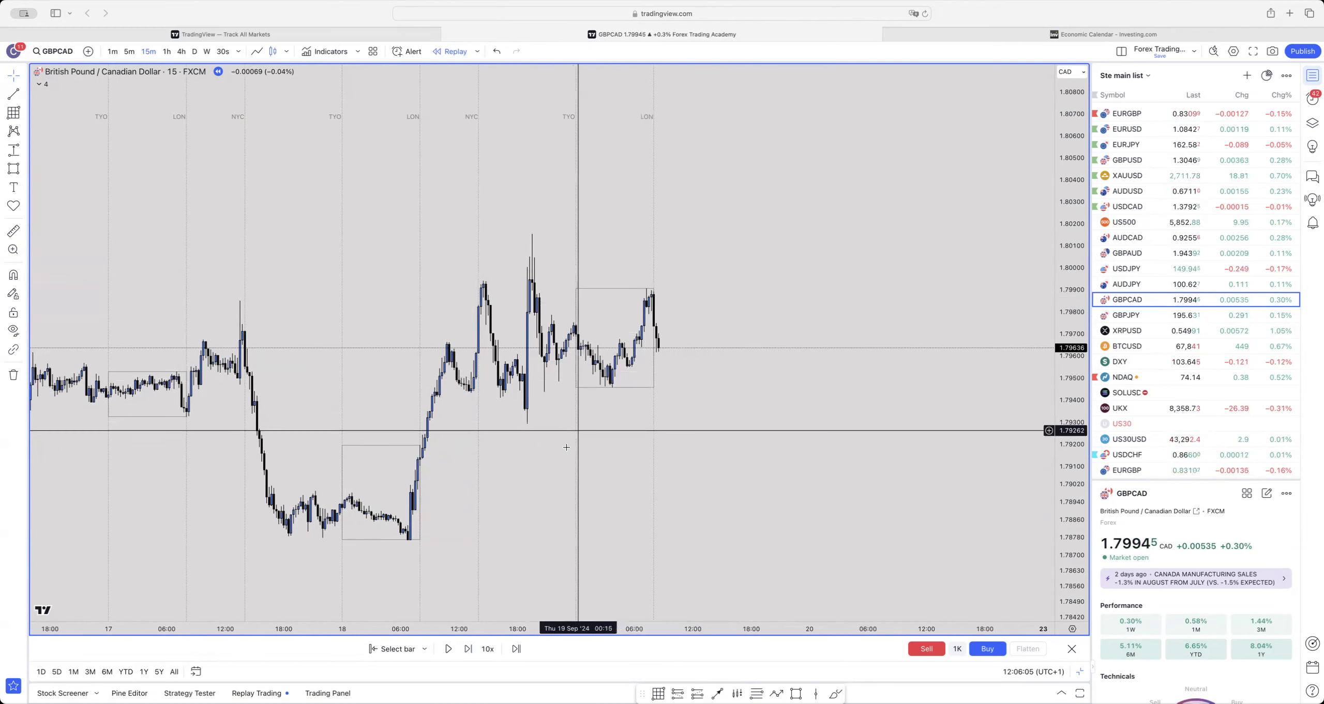
key("alt+shift+r")
left_click_drag(517, 224, 887, 453)
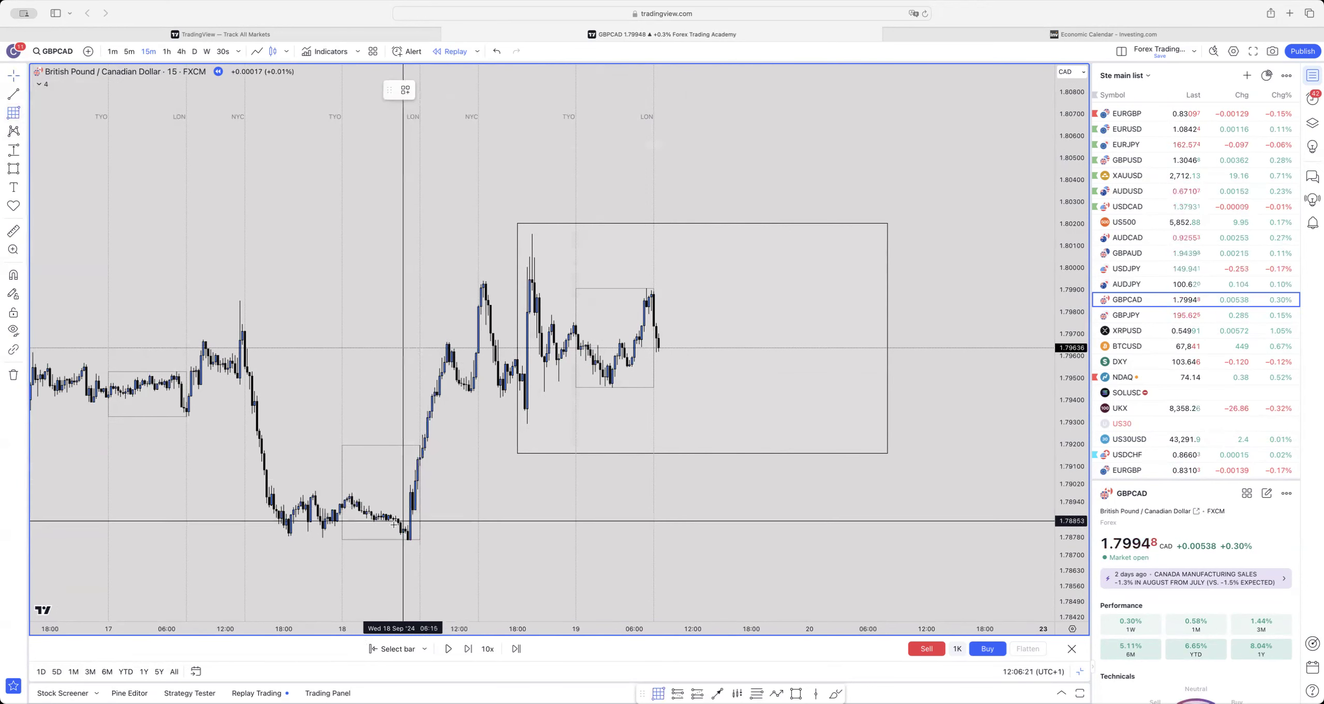
- Draw a thin demand-zone rectangle across the 18 Sep low around 1.7875–1.7885
left_click_drag(403, 525, 949, 541)
left_click(868, 512)
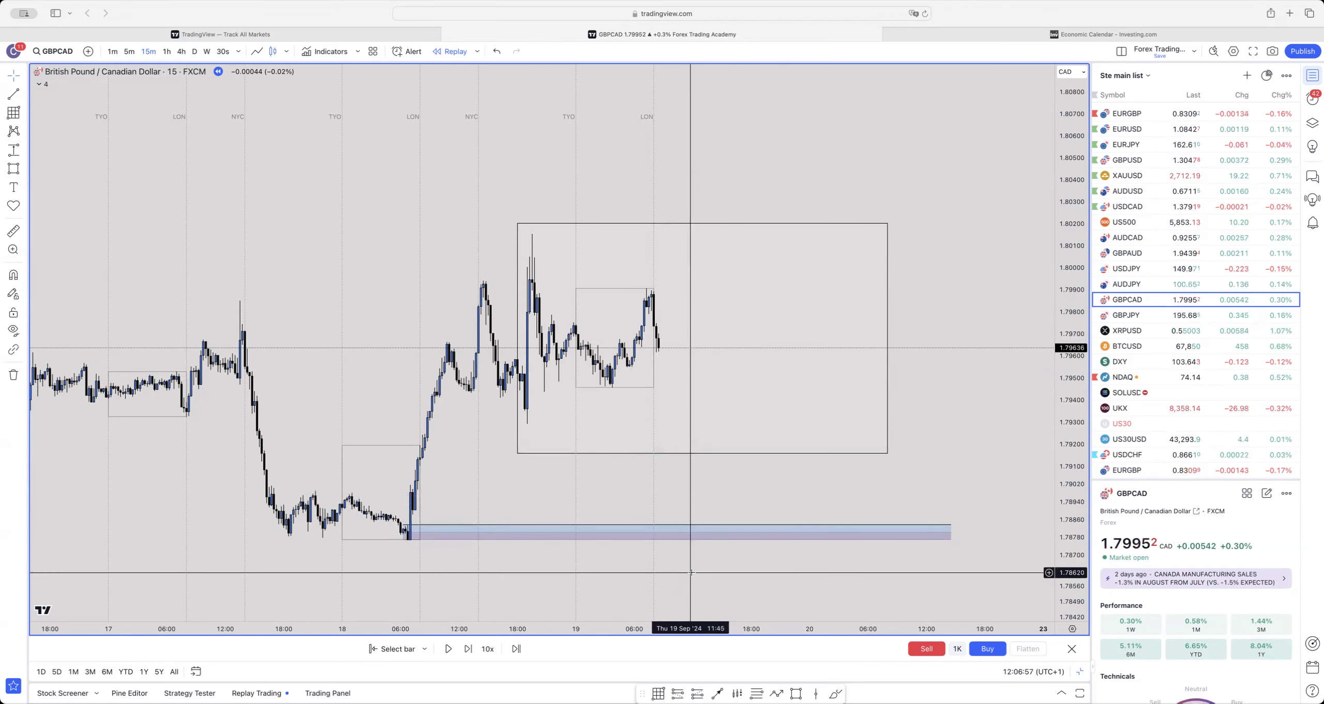
- Sketch two trial projected price paths from the last candle and delete both
left_click(777, 694)
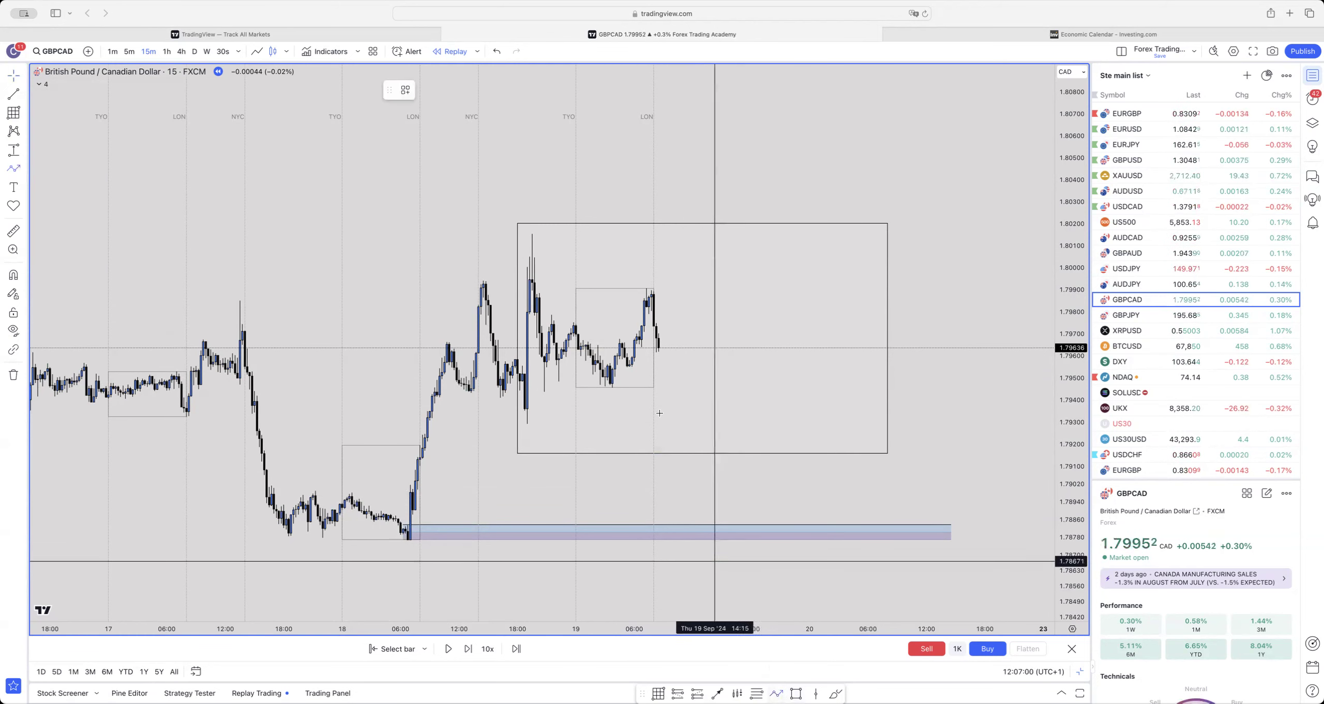
left_click(657, 344)
left_click(678, 464)
left_click(724, 297)
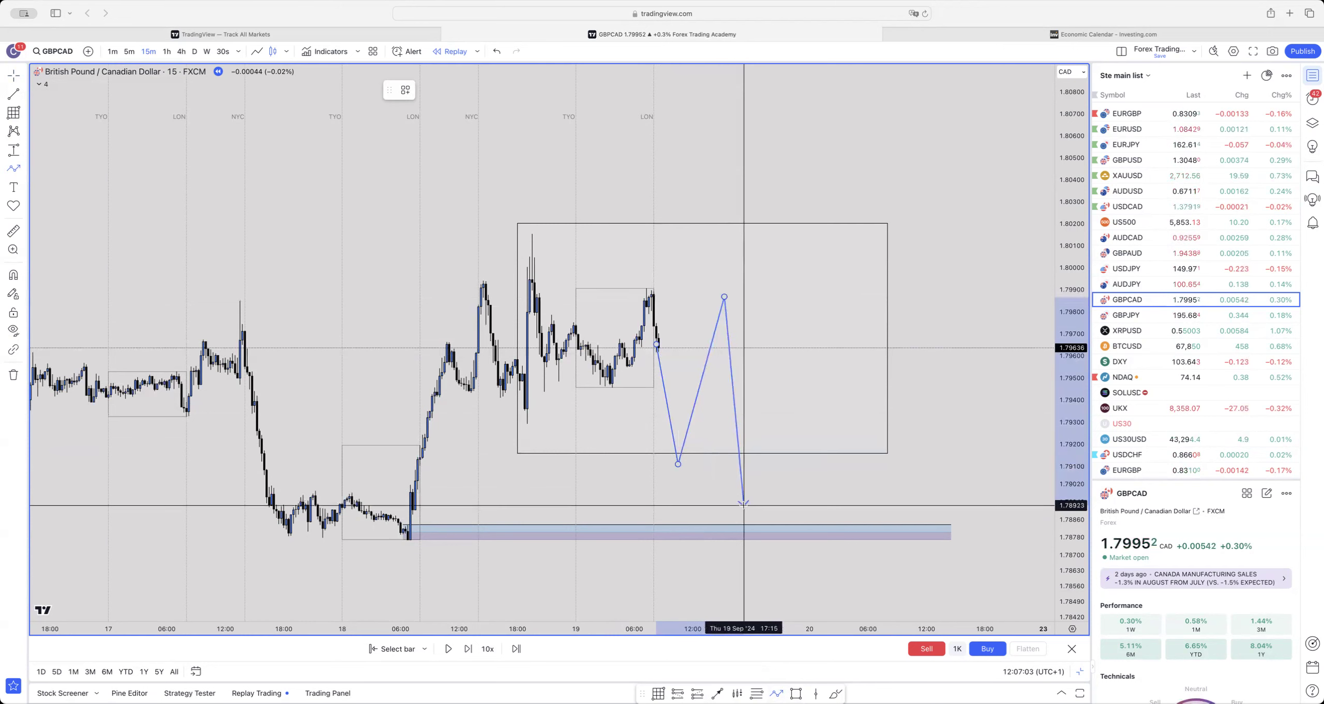
double_click(743, 504)
key("Delete")
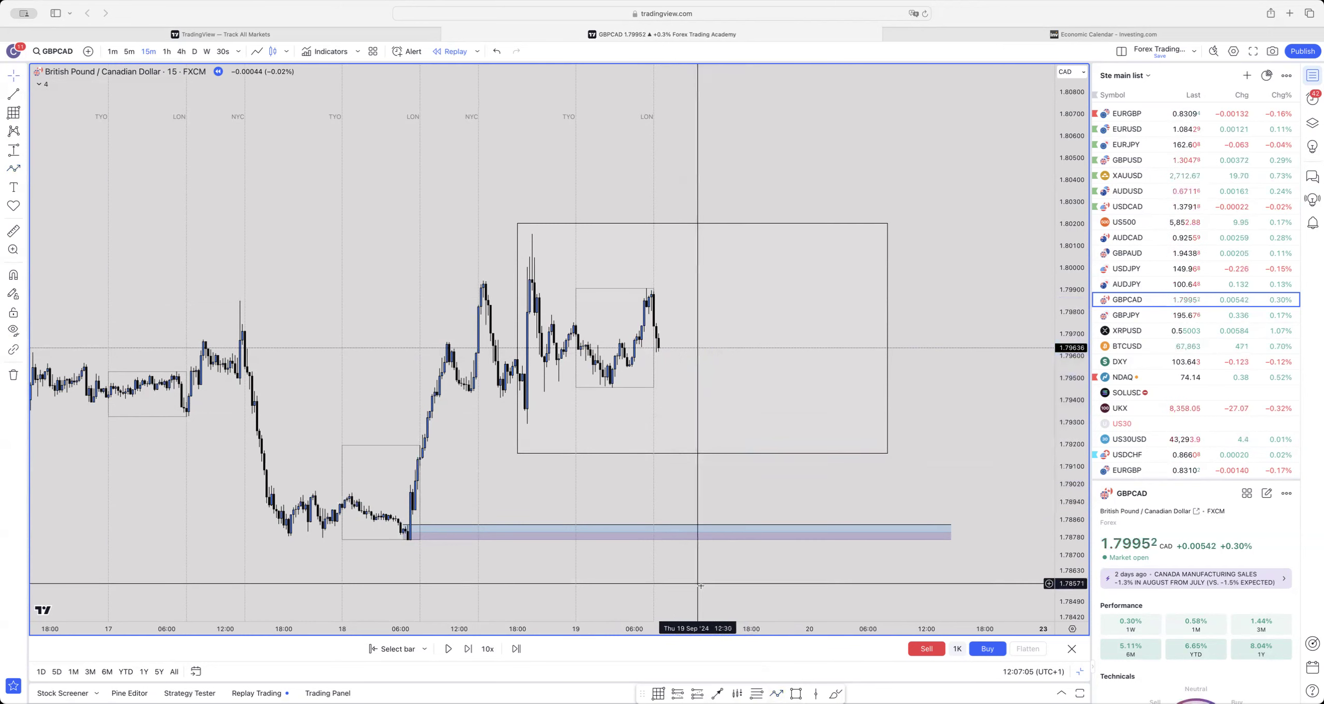
left_click(777, 694)
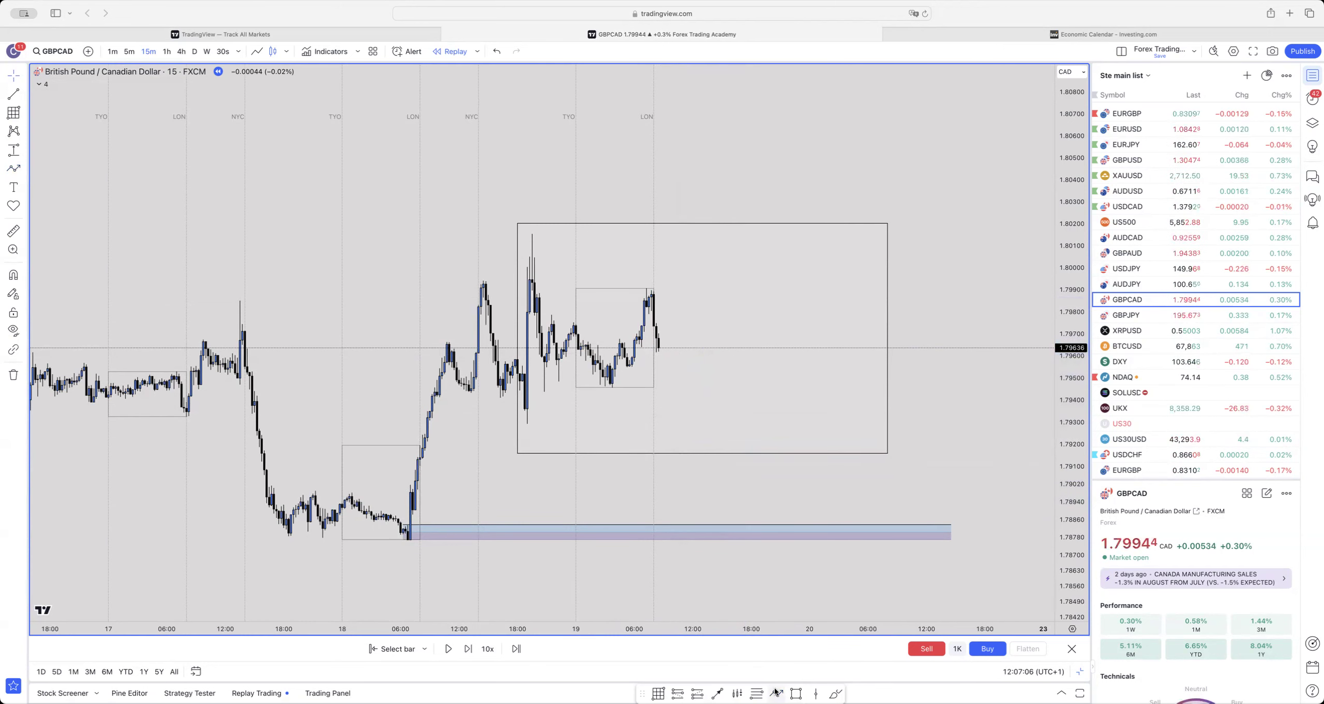
left_click(657, 339)
left_click(670, 194)
left_click(709, 354)
double_click(748, 190)
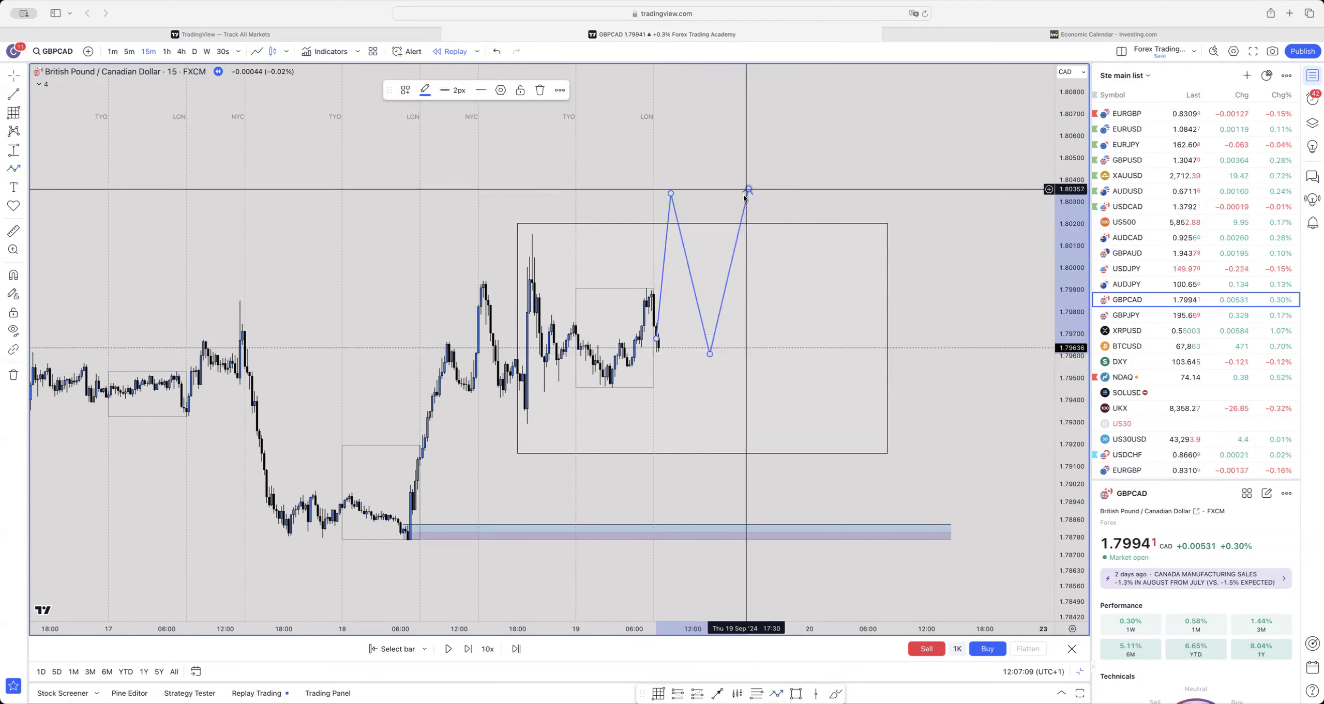
key("Delete")
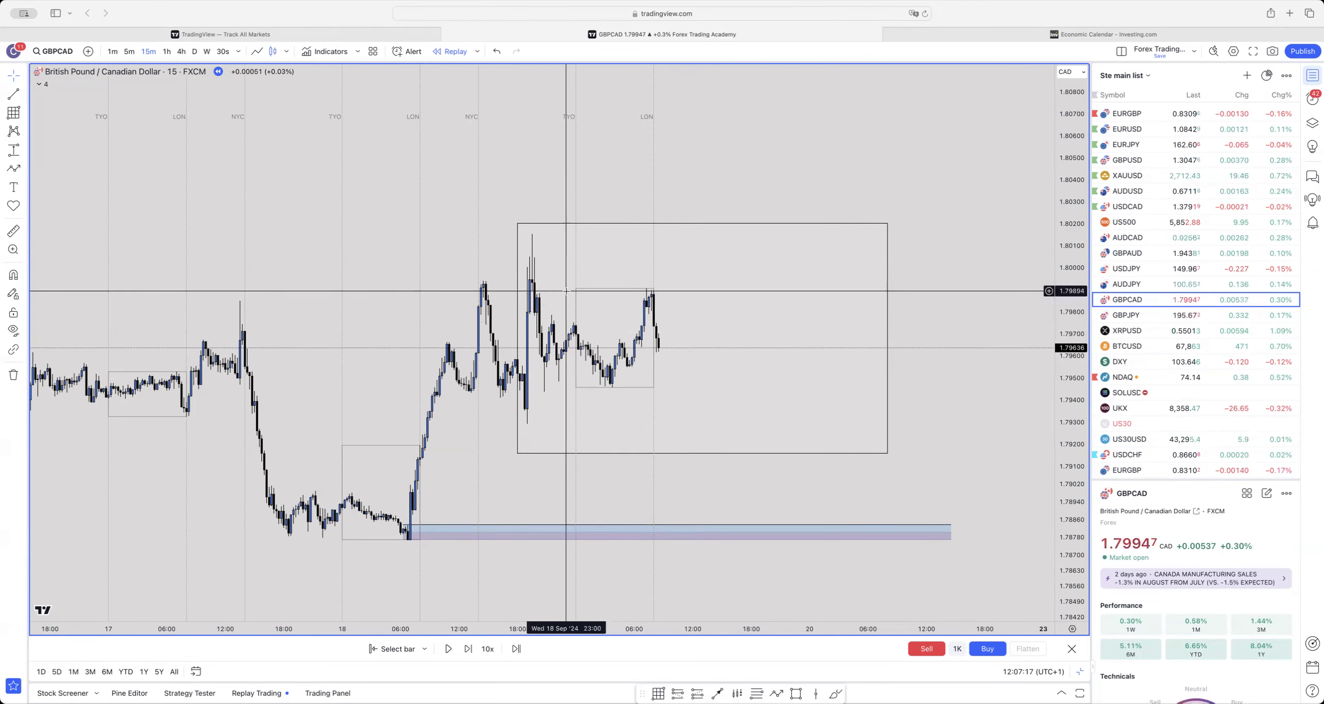
- Draw a red horizontal level at about 1.7990 from the 18 Sep high
left_click(13, 94)
left_click(527, 290)
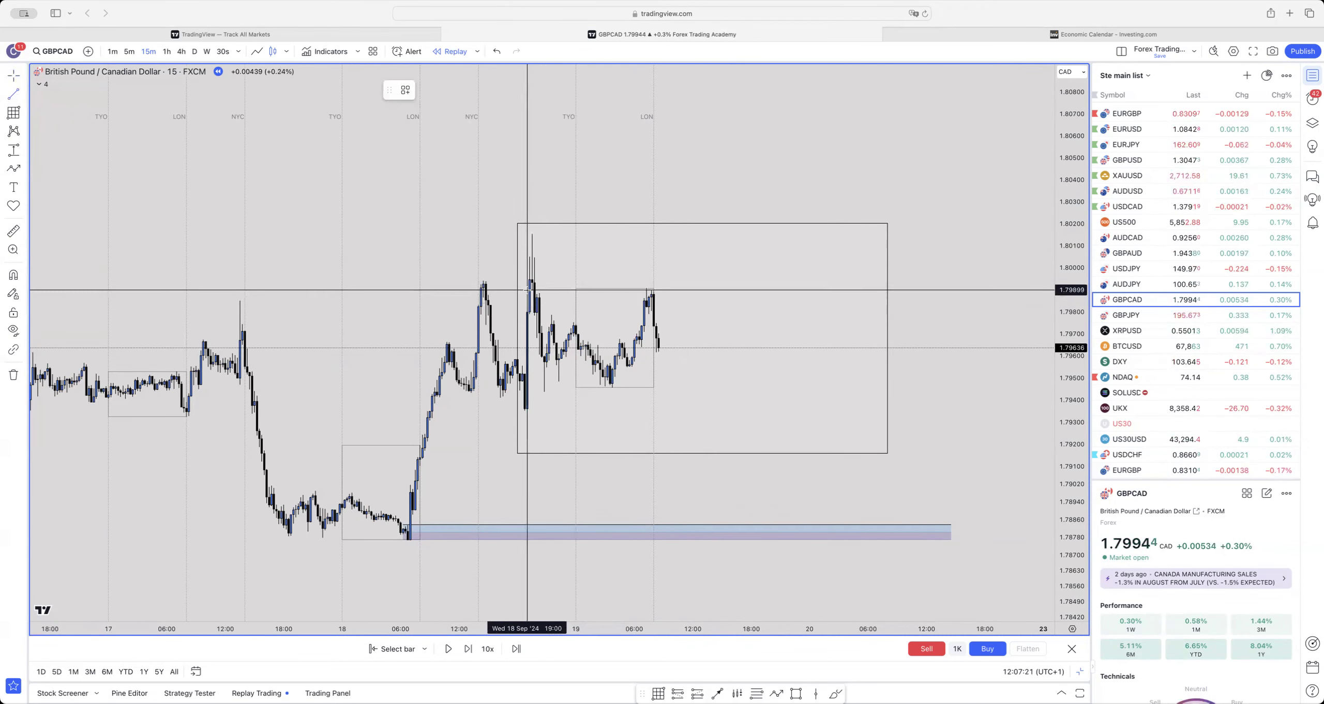
left_click(766, 290)
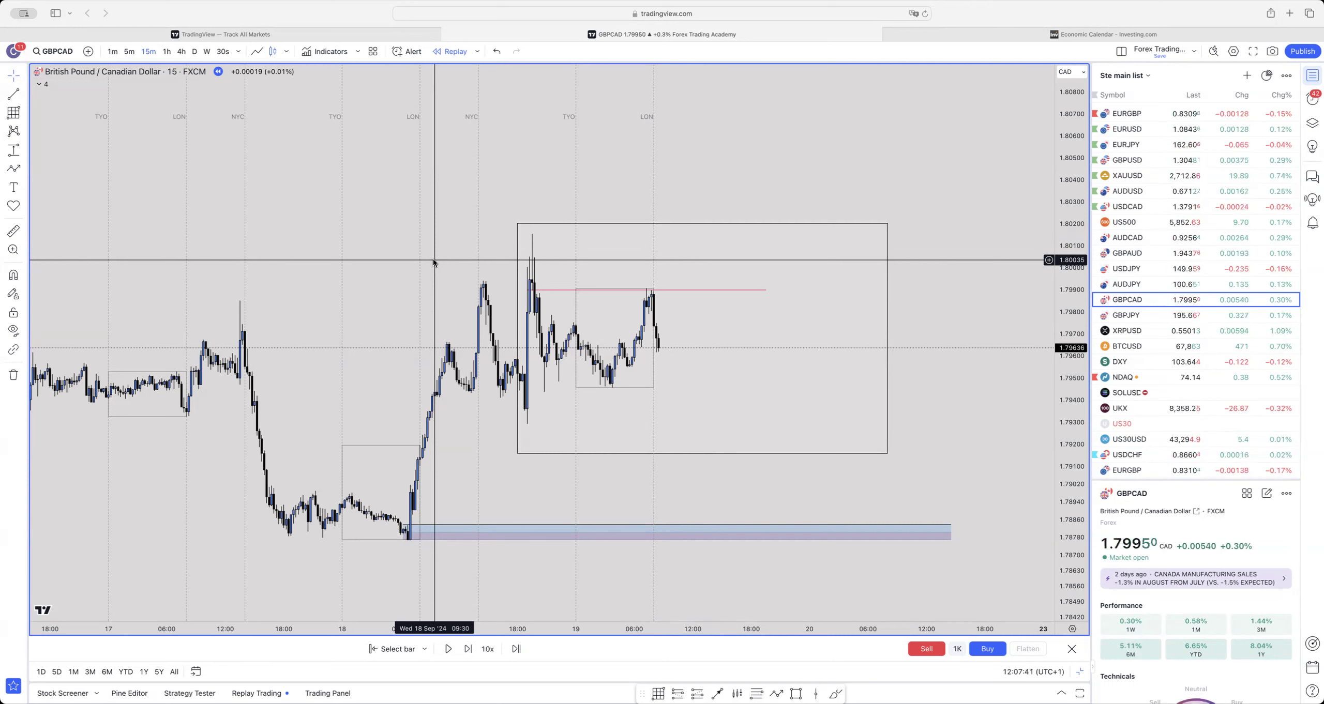
- Abandon a price range measurement and delete the large swing rectangle
left_click(13, 150)
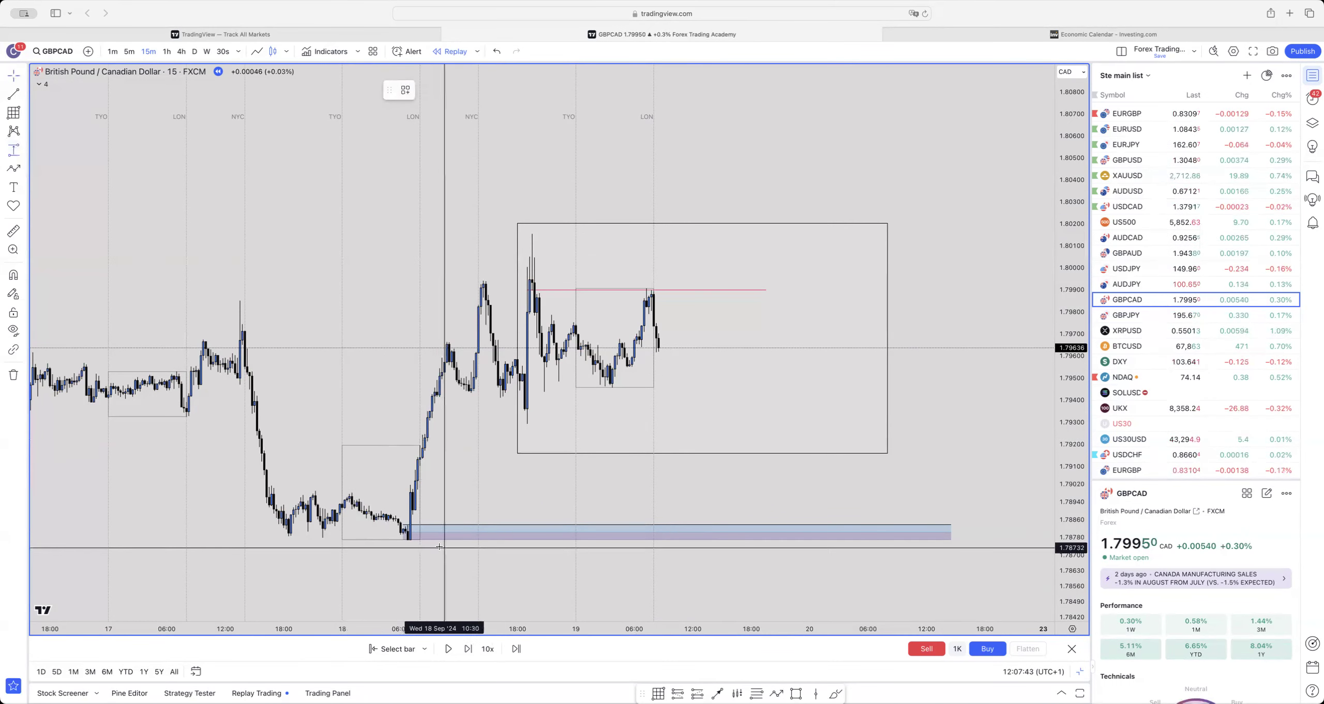
left_click(403, 540)
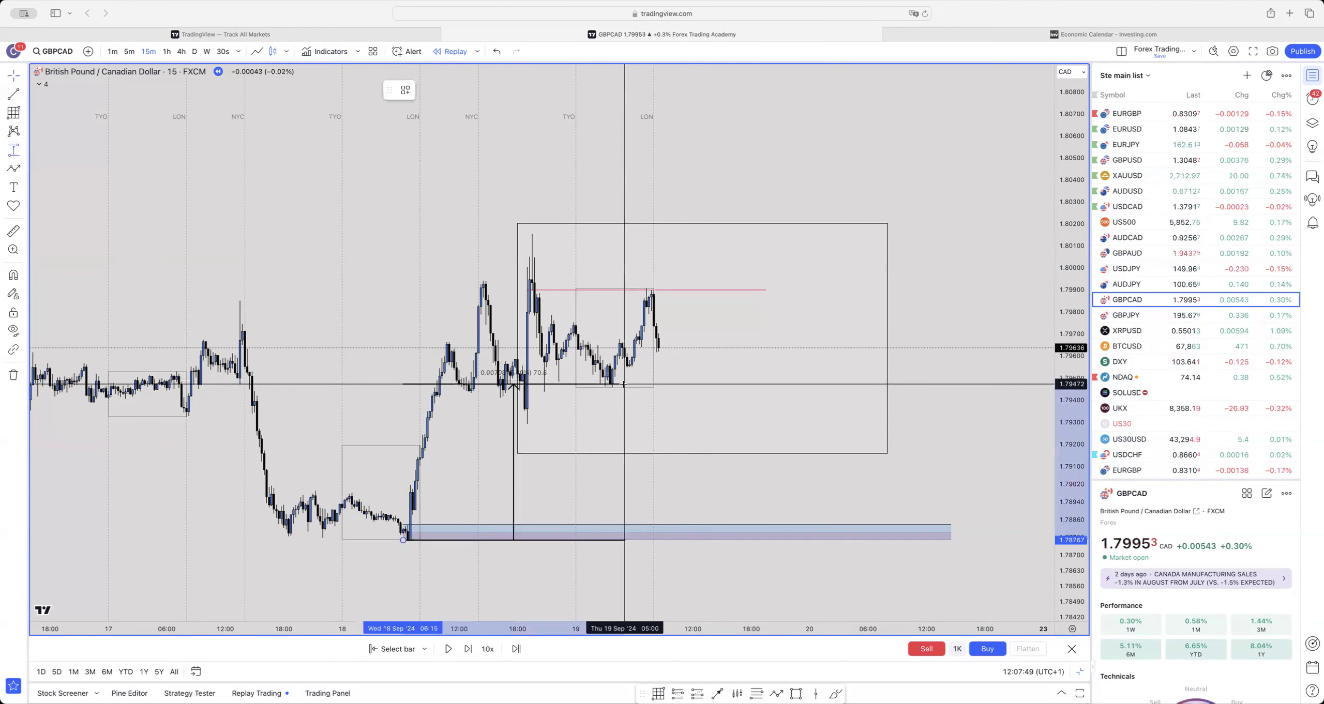
key("Escape")
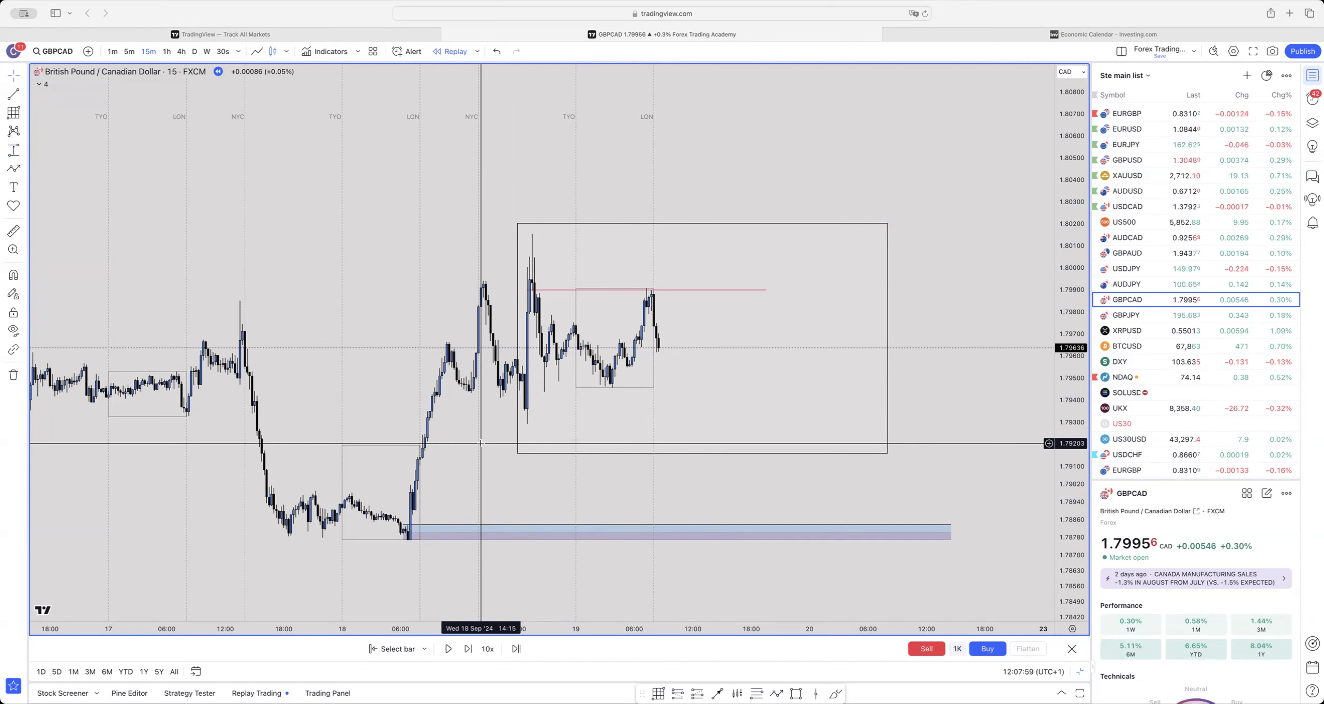
left_click(663, 223)
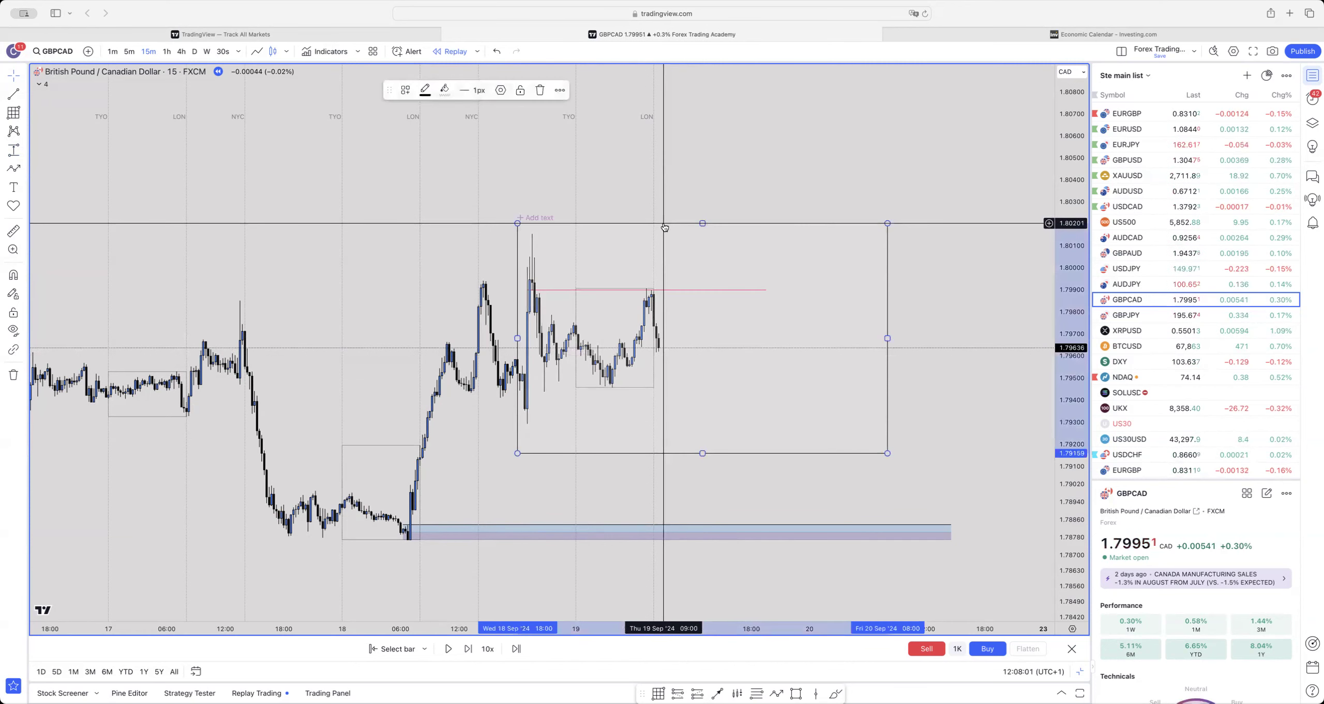
key("Delete")
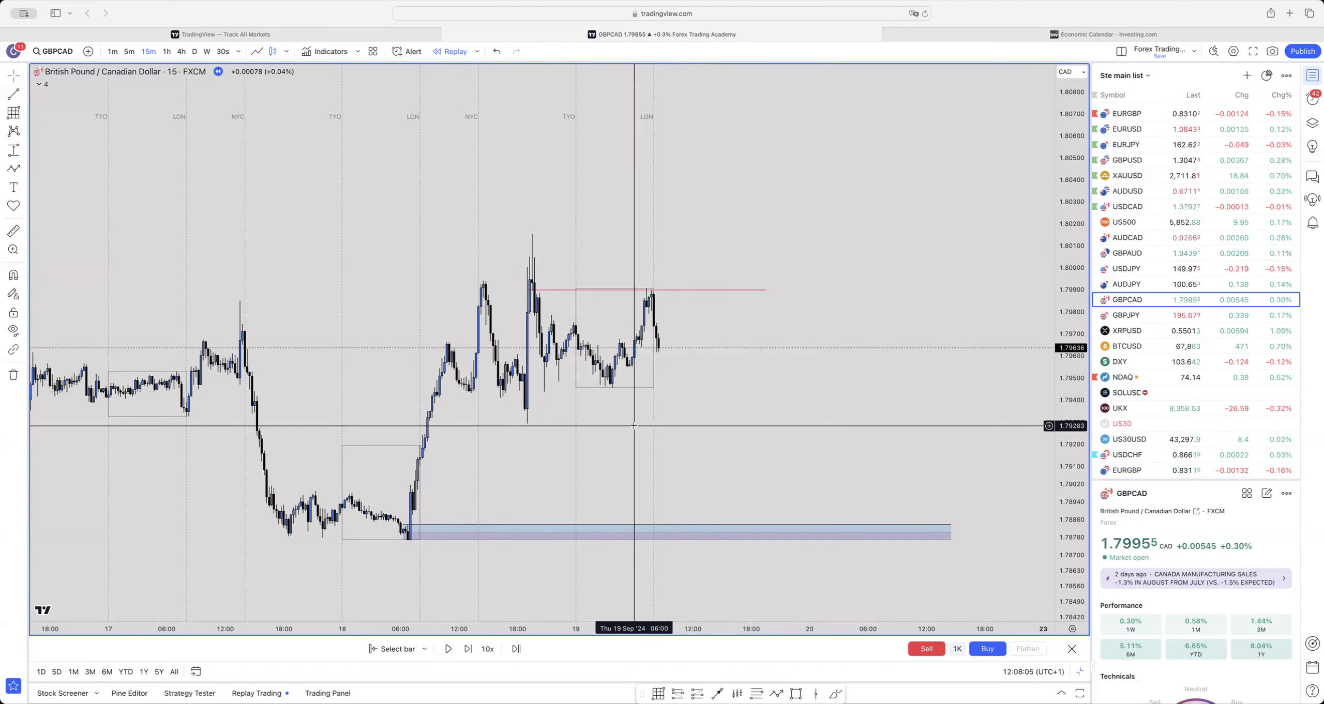
- Replay seven more bars as price recovers to about 1.7981
left_click(468, 649)
left_click(468, 648)
left_click(467, 648)
left_click(467, 649)
left_click(467, 648)
left_click(468, 649)
left_click(467, 648)
left_click(467, 649)
left_click(467, 649)
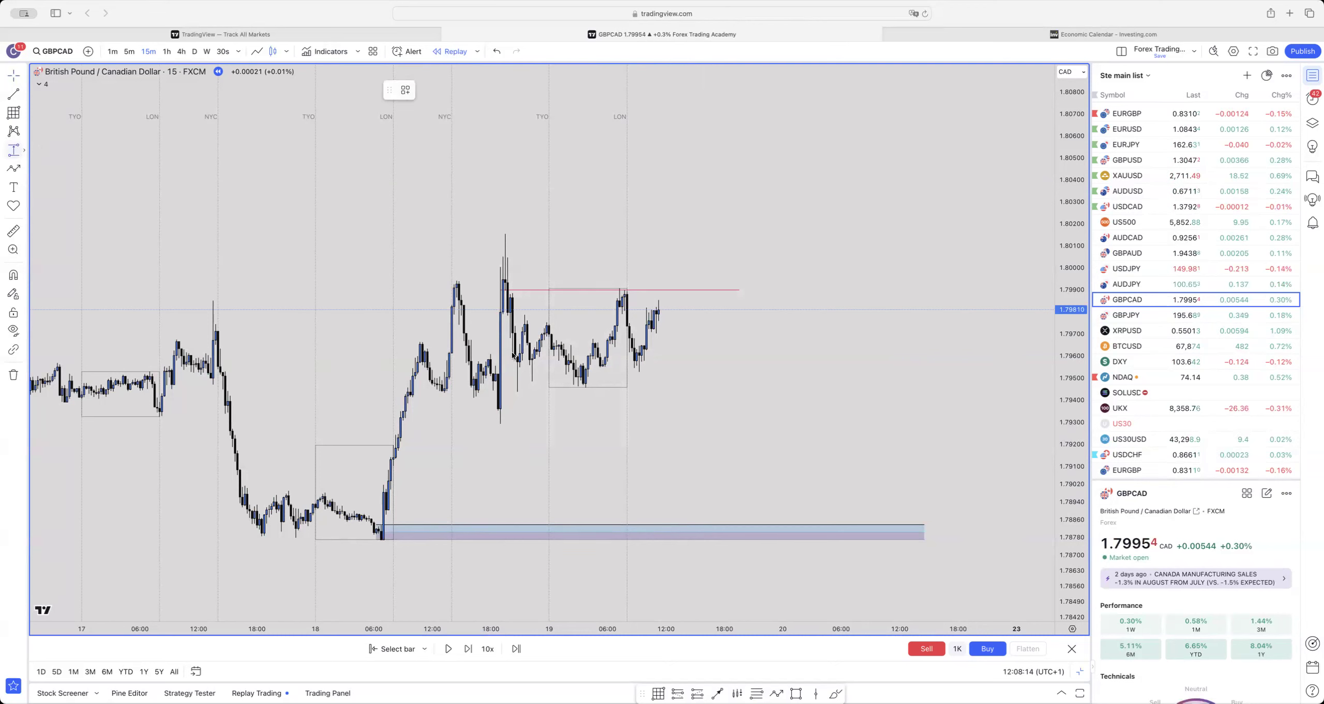
left_click(24, 150)
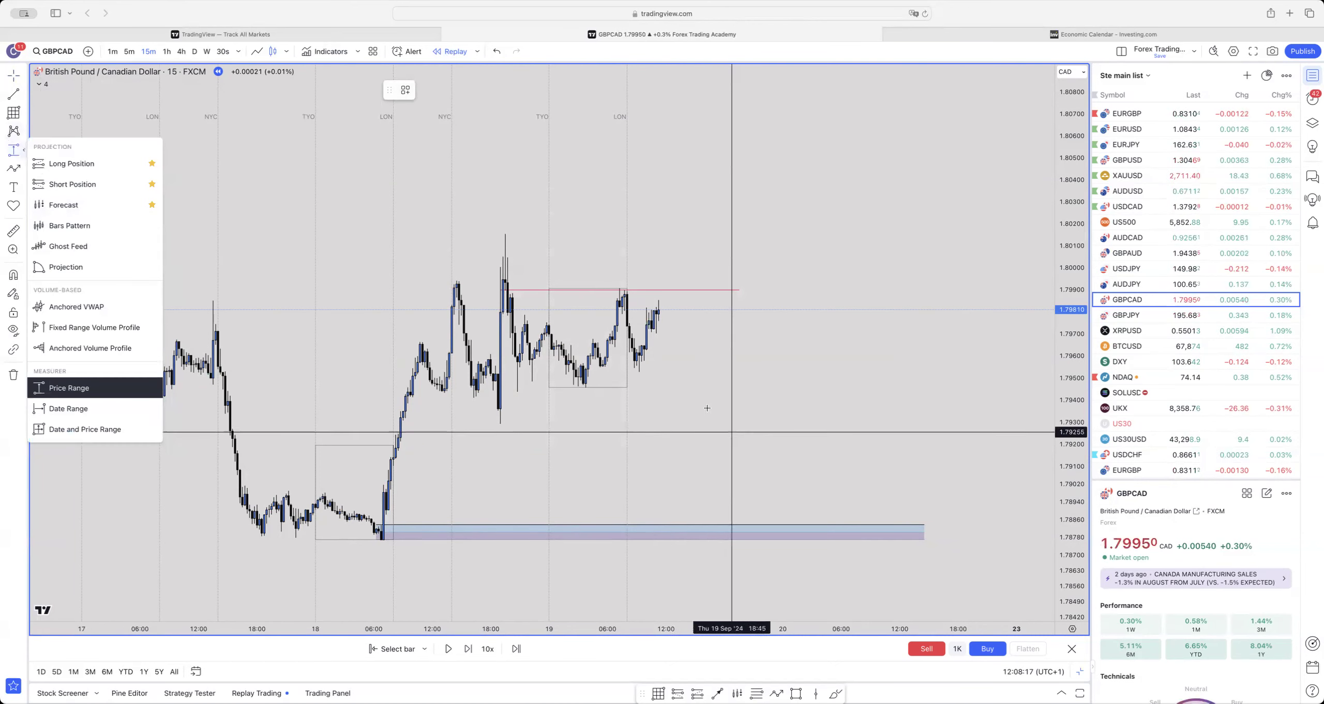
- Measure the 0.00068 price range from the recent low, then replay three more bars
left_click(556, 385)
left_click(628, 388)
left_click(894, 372)
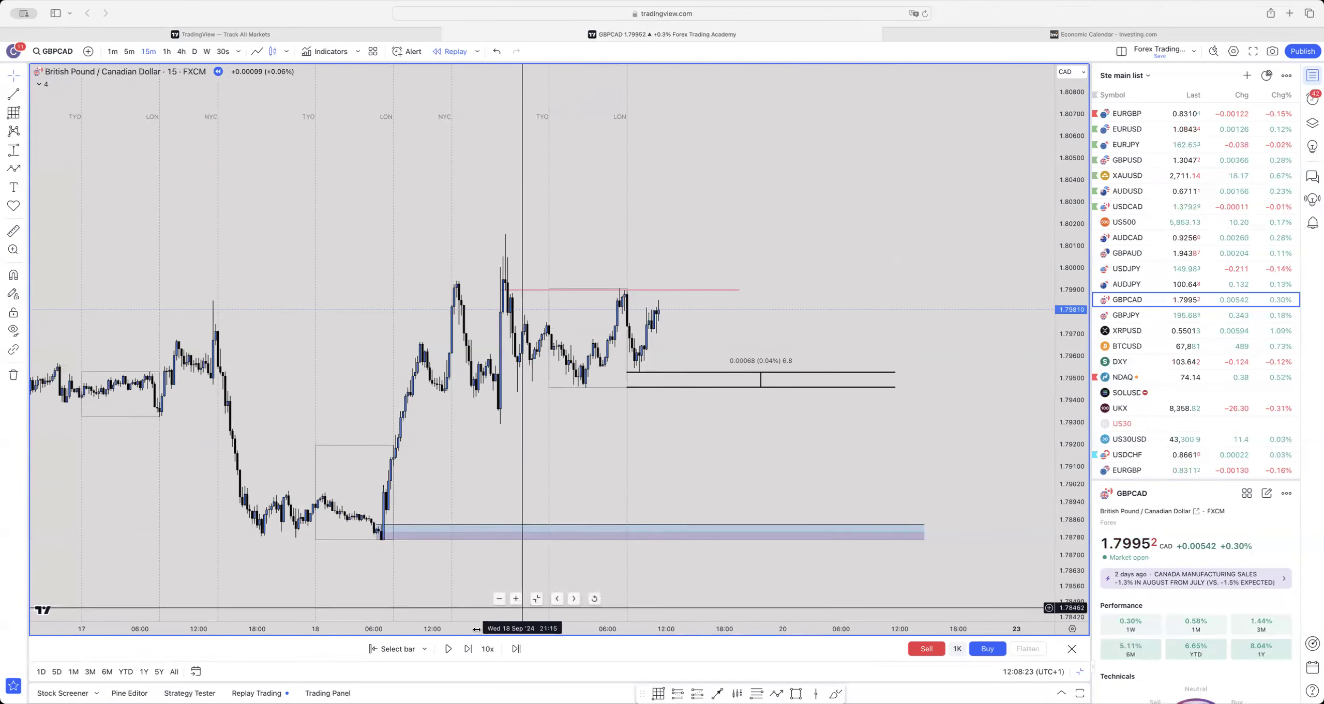
left_click(467, 650)
left_click(467, 649)
left_click(467, 649)
left_click(467, 649)
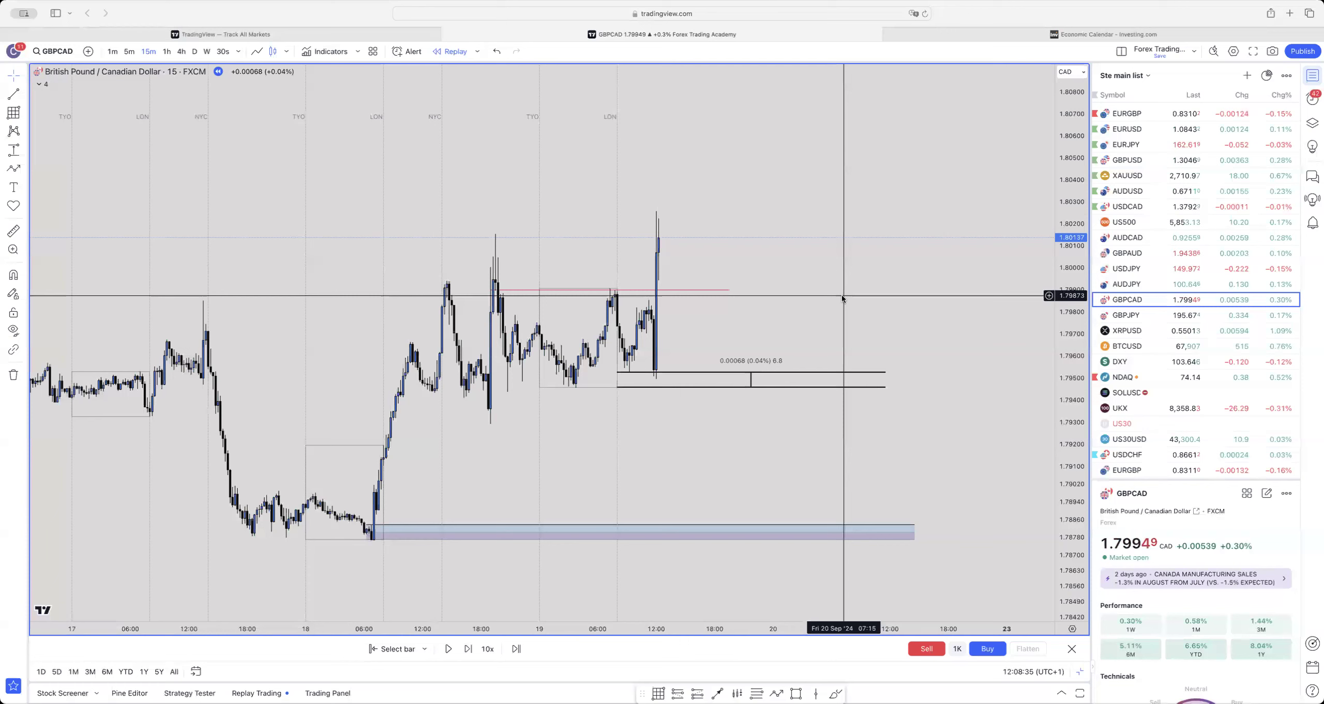
- Delete the measurement and draw a blue-and-pink trade zone from the latest bar
left_click(824, 373)
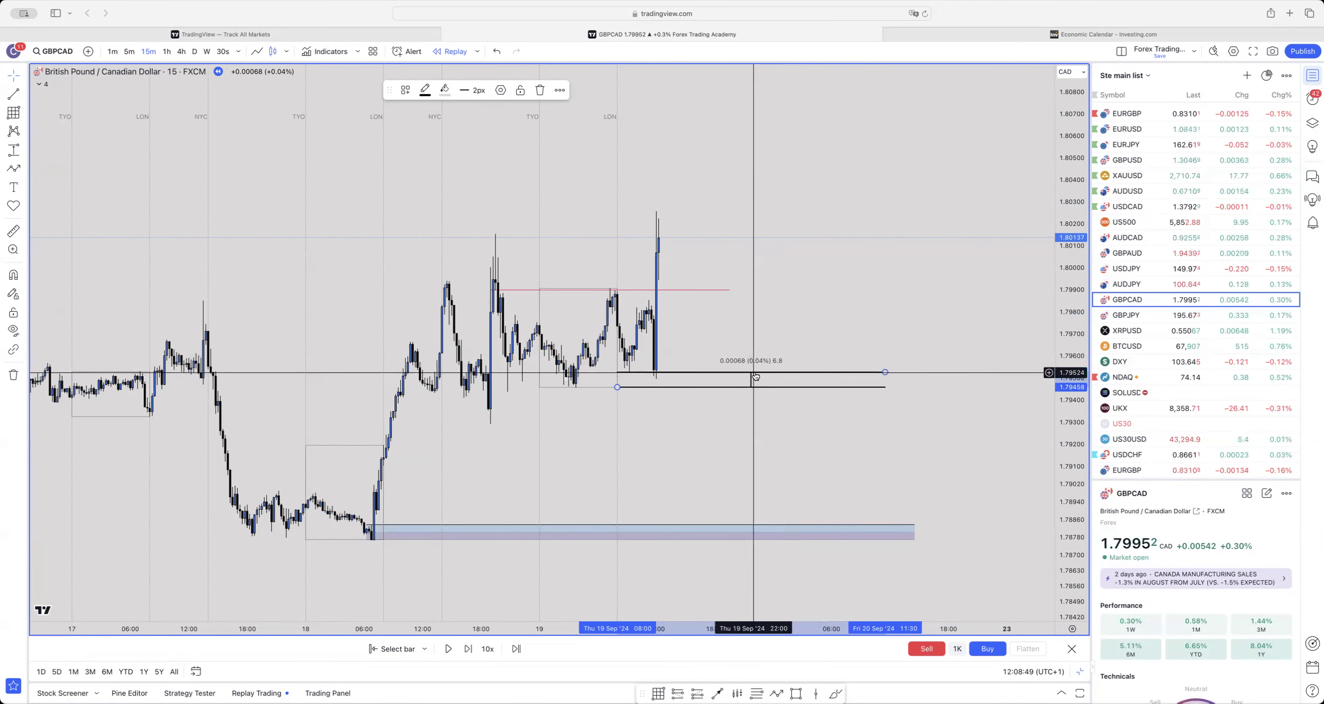
key("Delete")
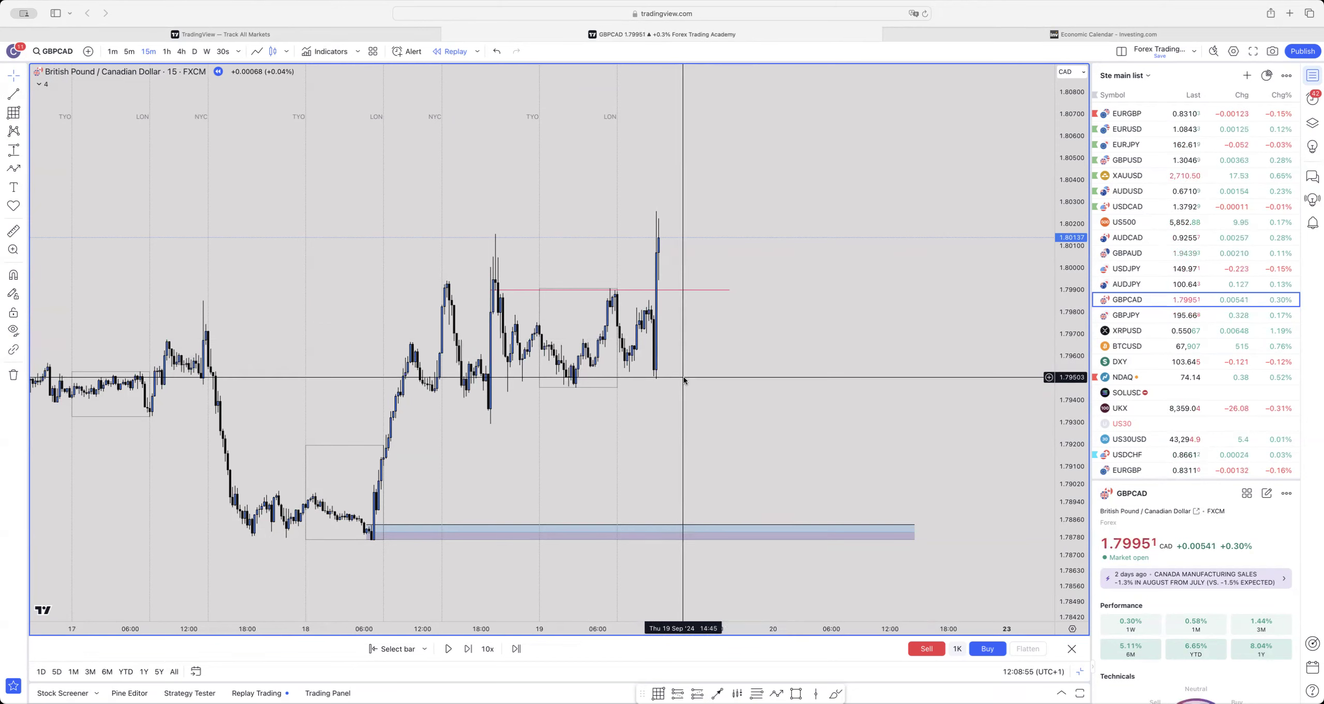
key("alt+f")
left_click(647, 316)
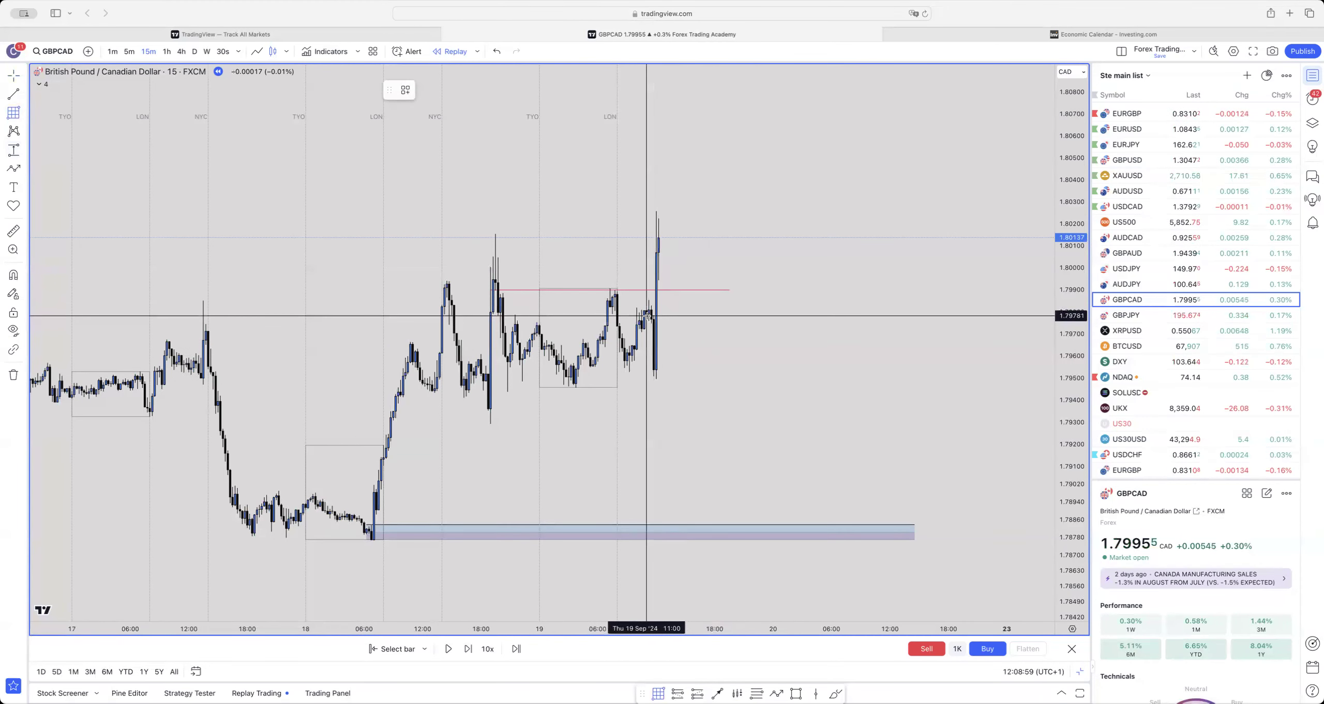
left_click(914, 377)
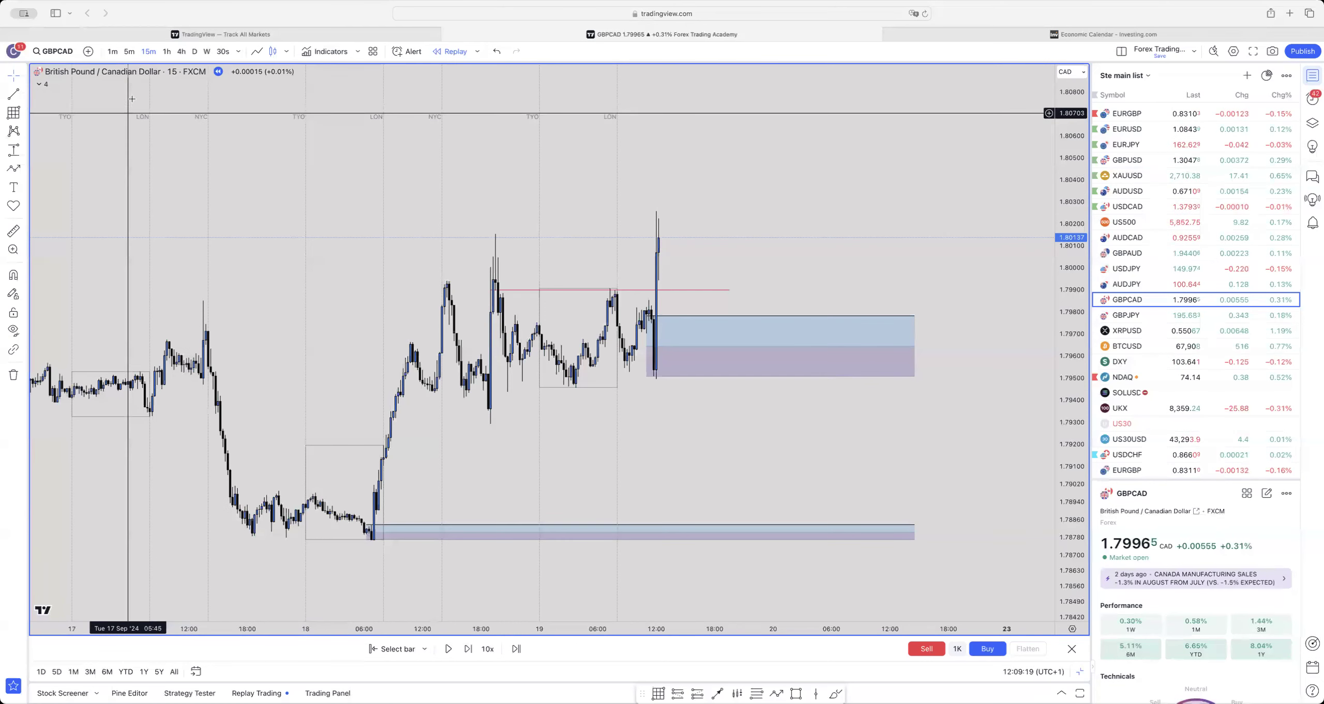
- On 5-minute candles, narrow the demand zone rectangle to a thinner band
left_click(129, 50)
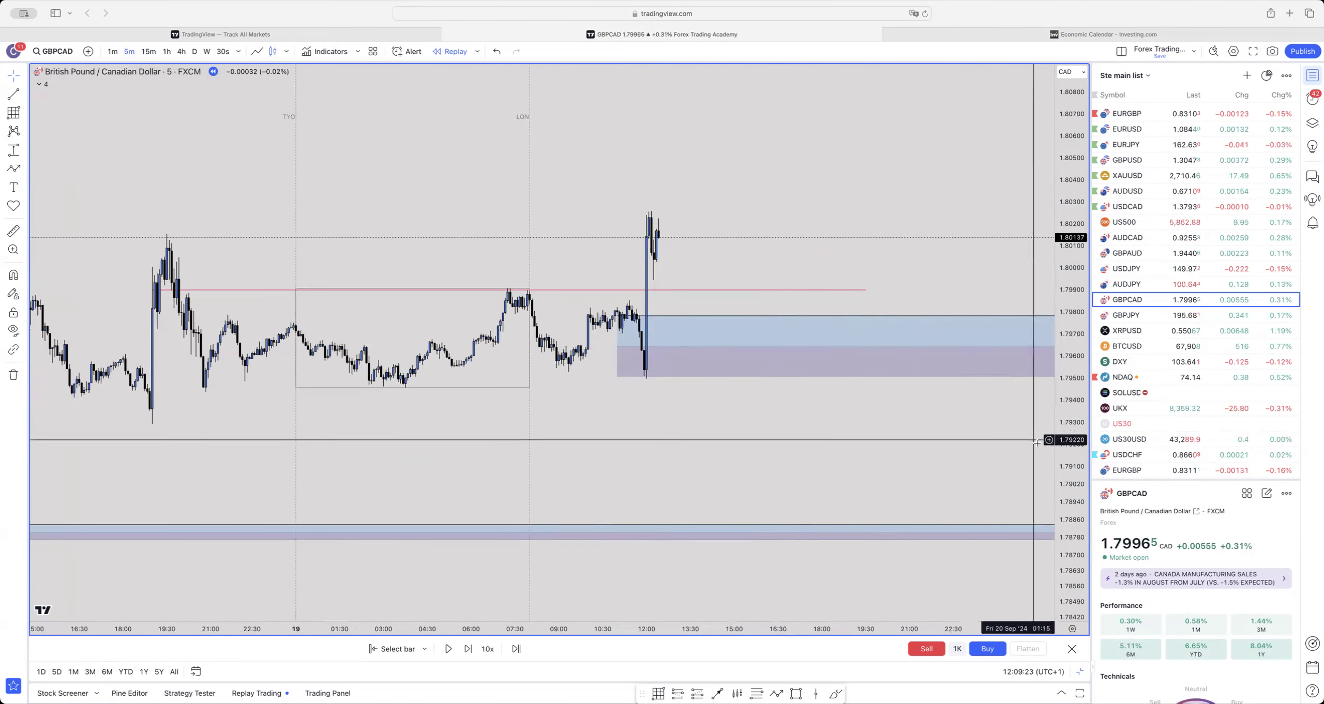
scroll(610, 344, "right", 2)
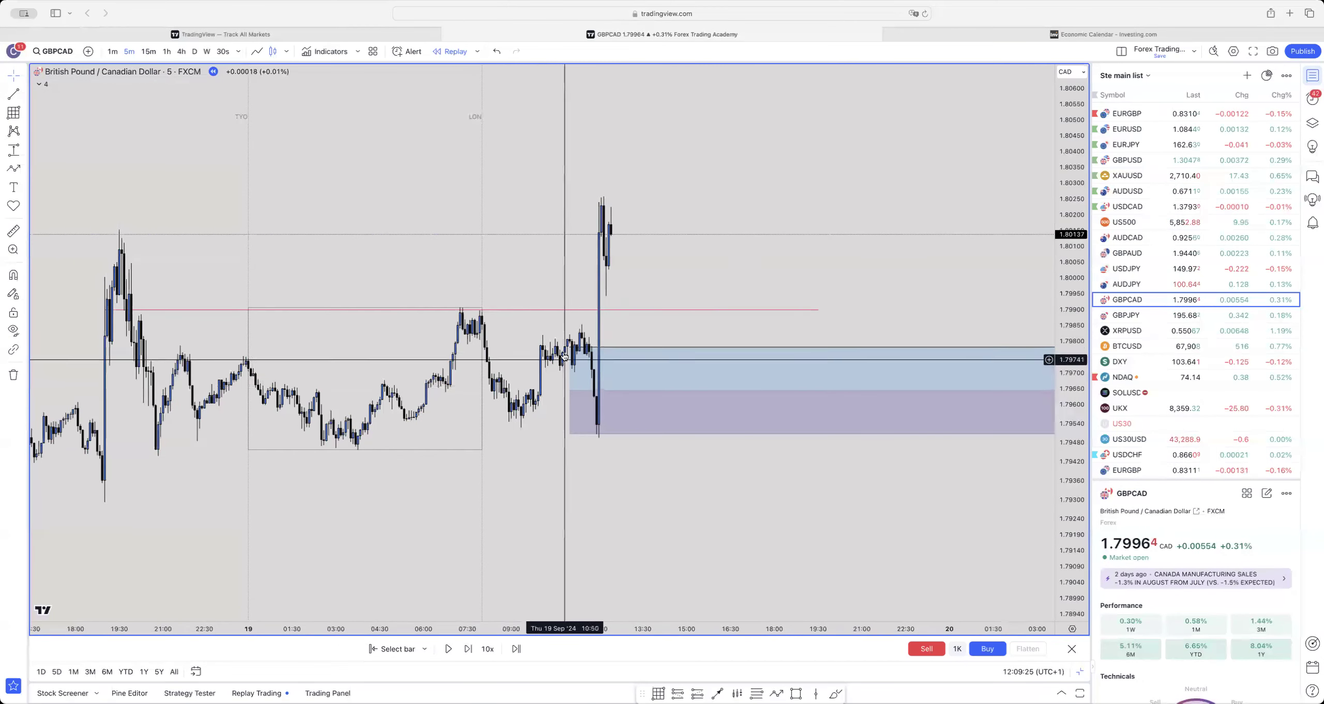
left_click_drag(571, 347, 593, 432)
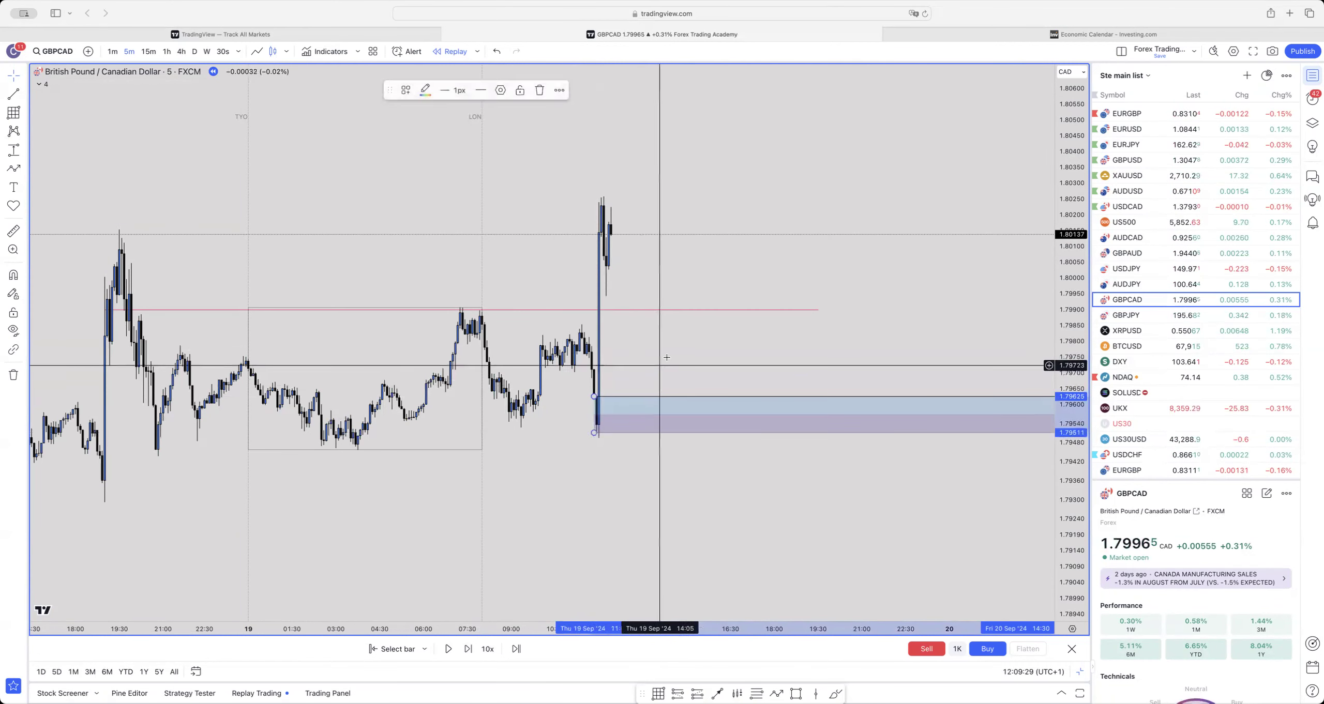
left_click(667, 356)
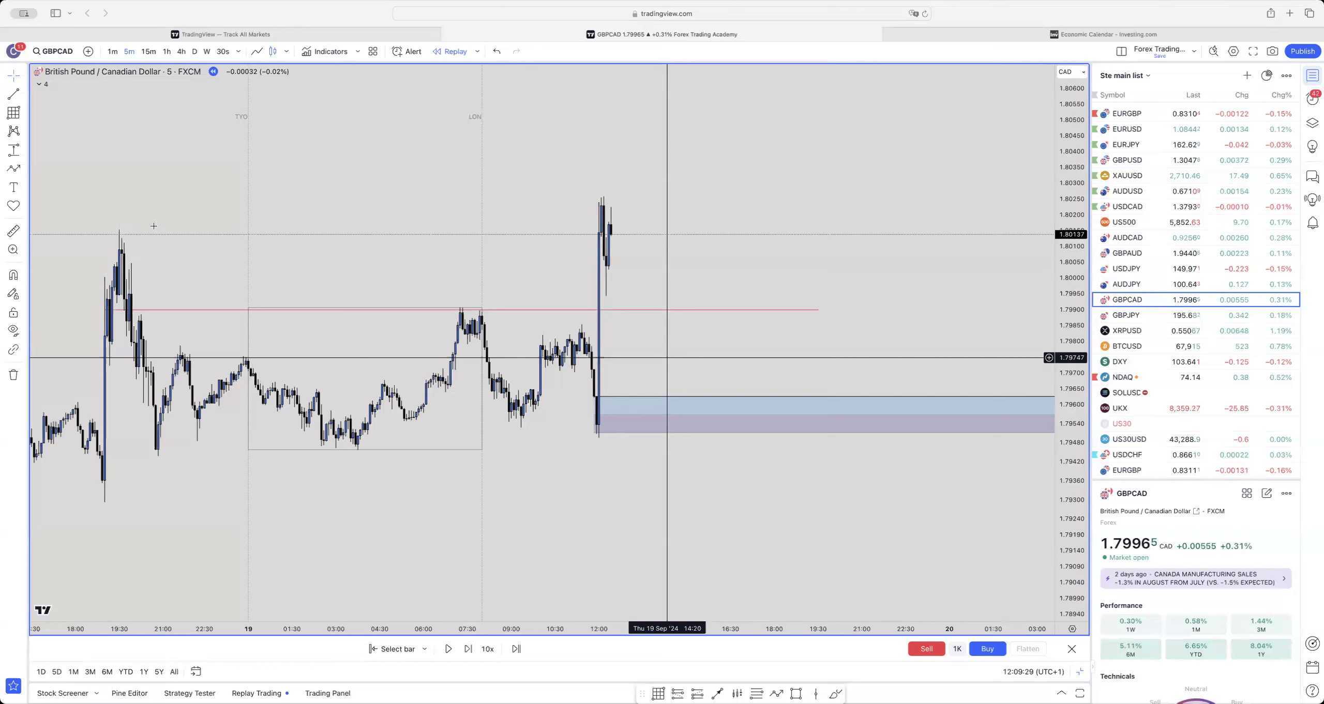
- Place a long position at the demand zone with the stop just below it
left_click(14, 150)
left_click(62, 165)
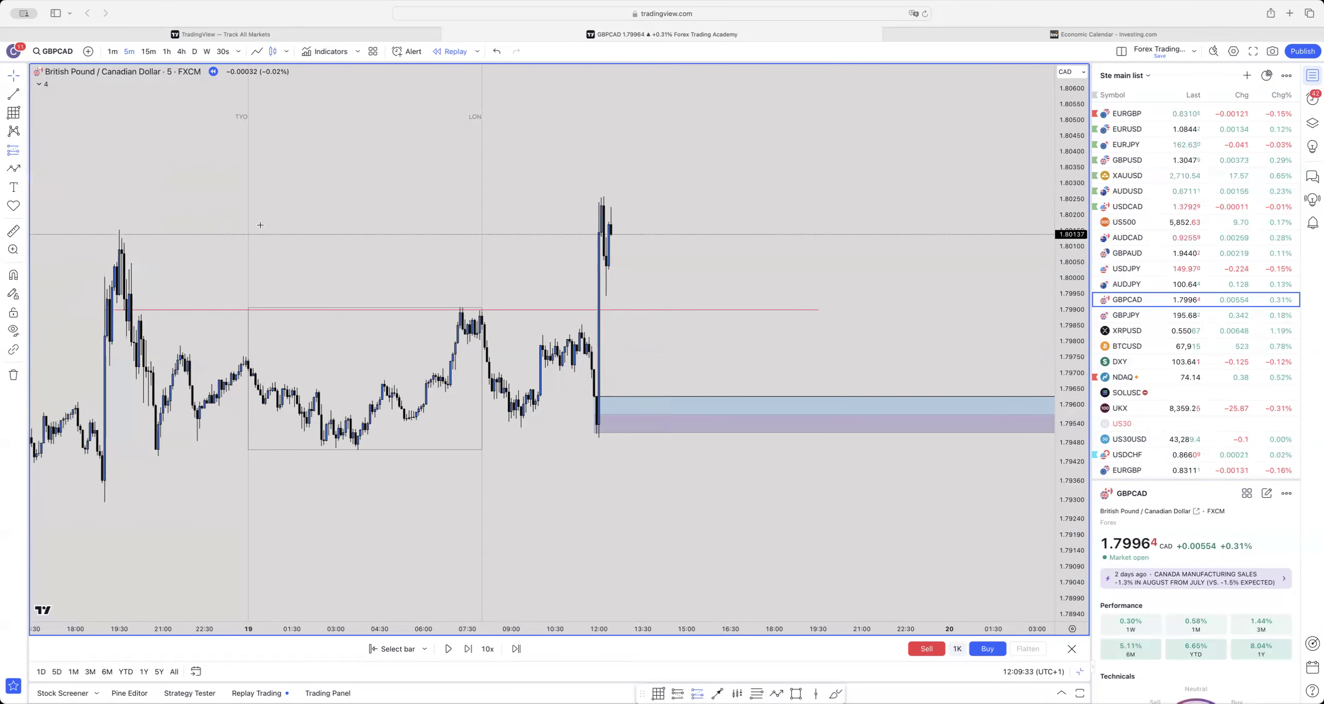
left_click(657, 396)
left_click_drag(659, 458, 661, 461)
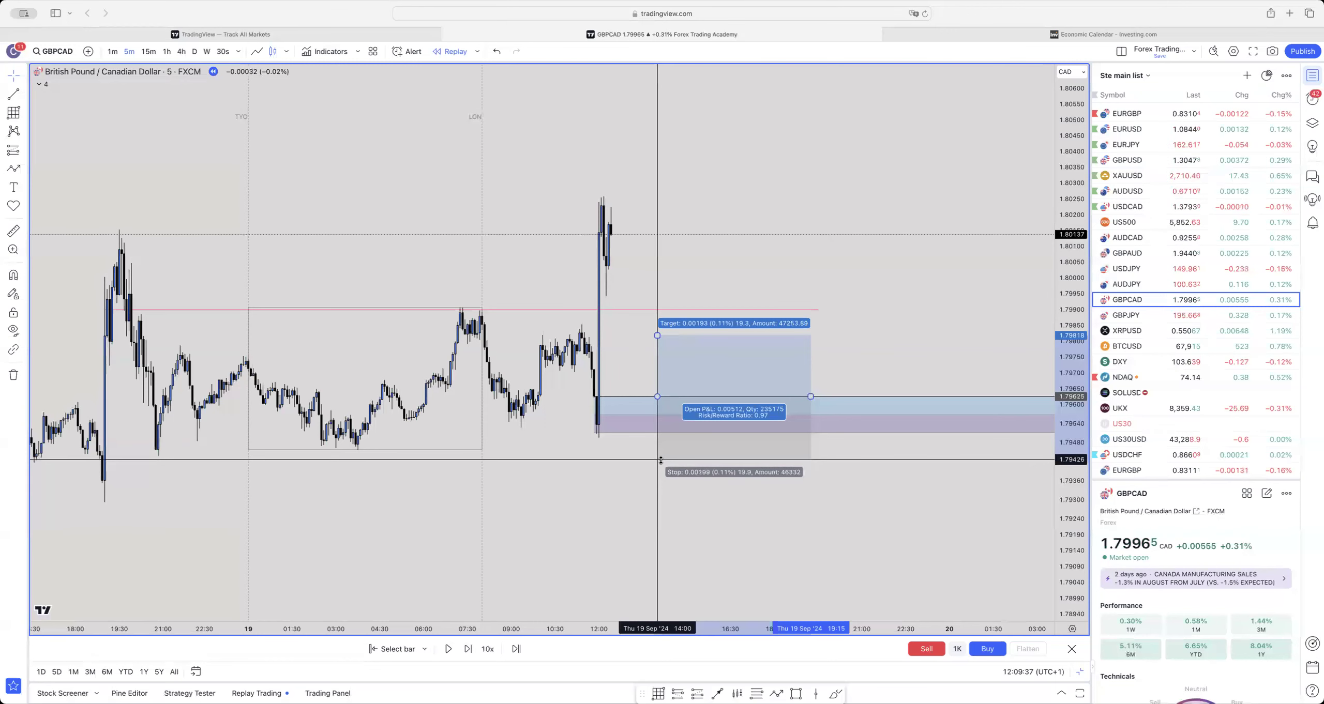
left_click(669, 320)
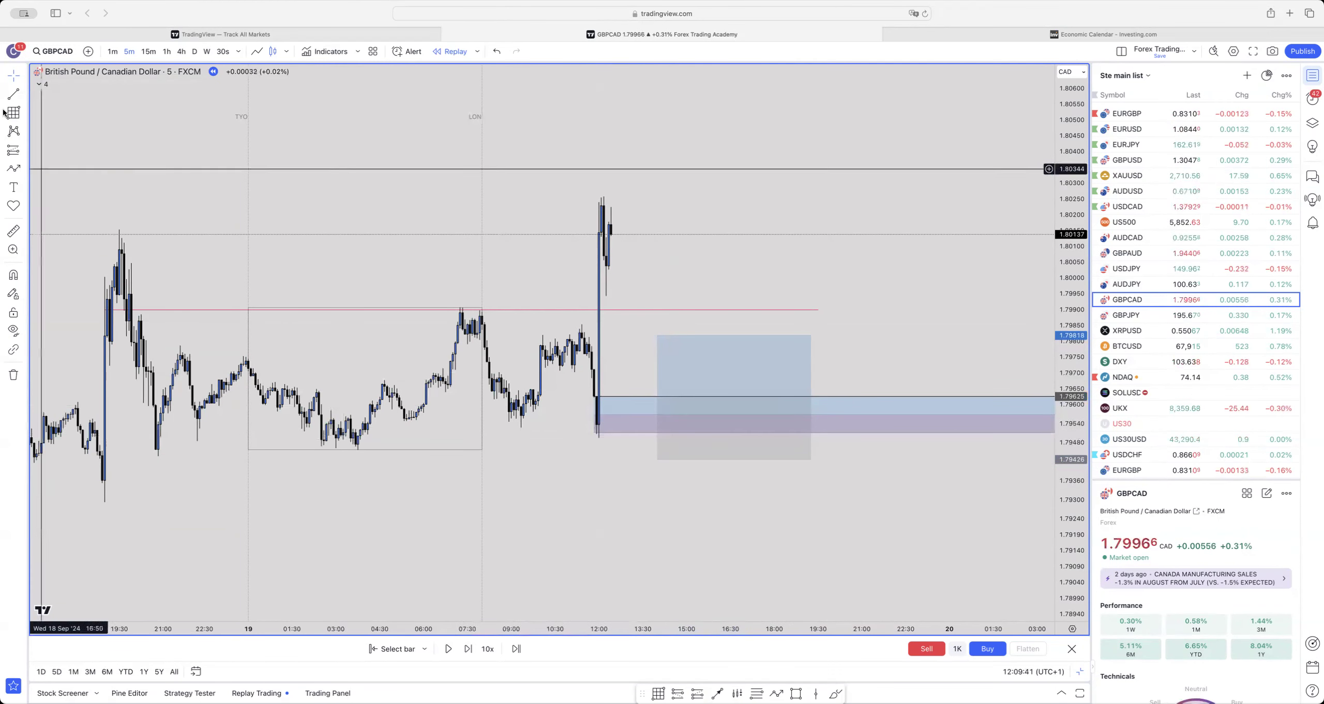
- Draw a trend line from the consolidation low to the demand zone
left_click(14, 93)
left_click(353, 436)
left_click(602, 436)
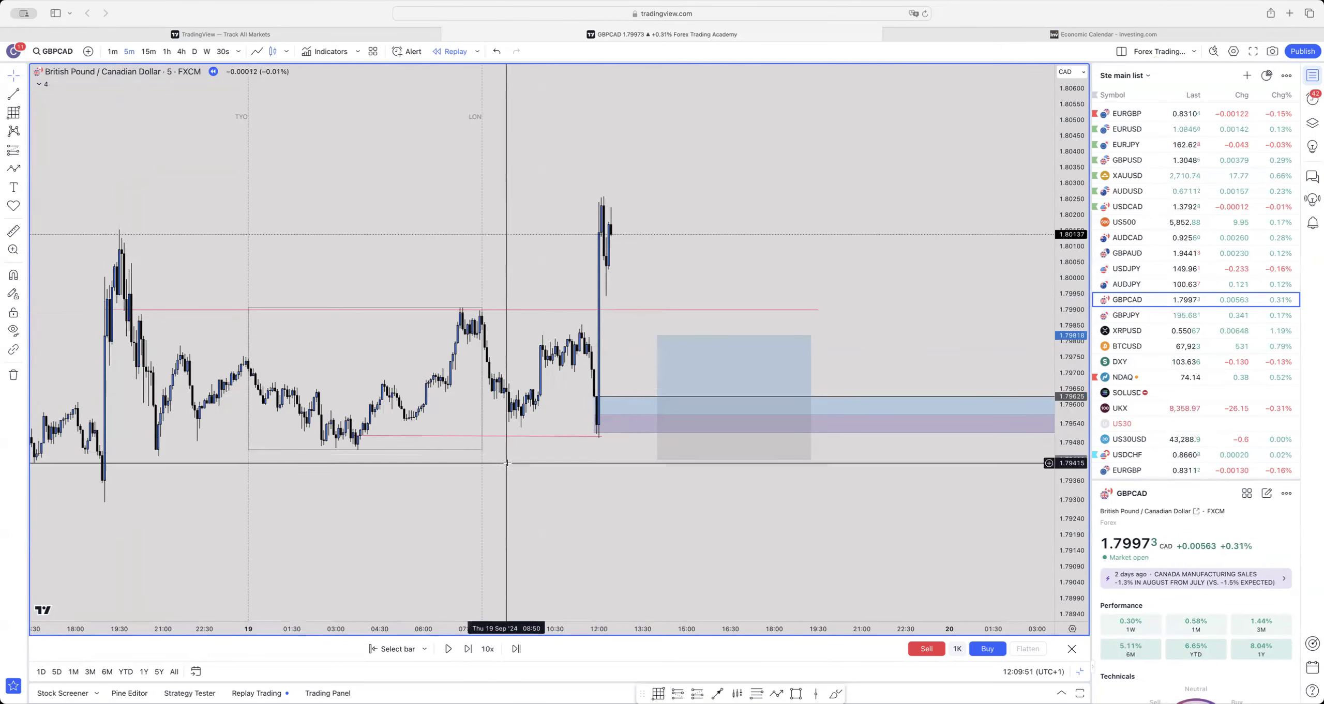
- Raise the long target to the recent high near 1.8026 (3.19 R:R) on 15-minute candles
mouse_move(657, 335)
left_click_drag(657, 335, 656, 196)
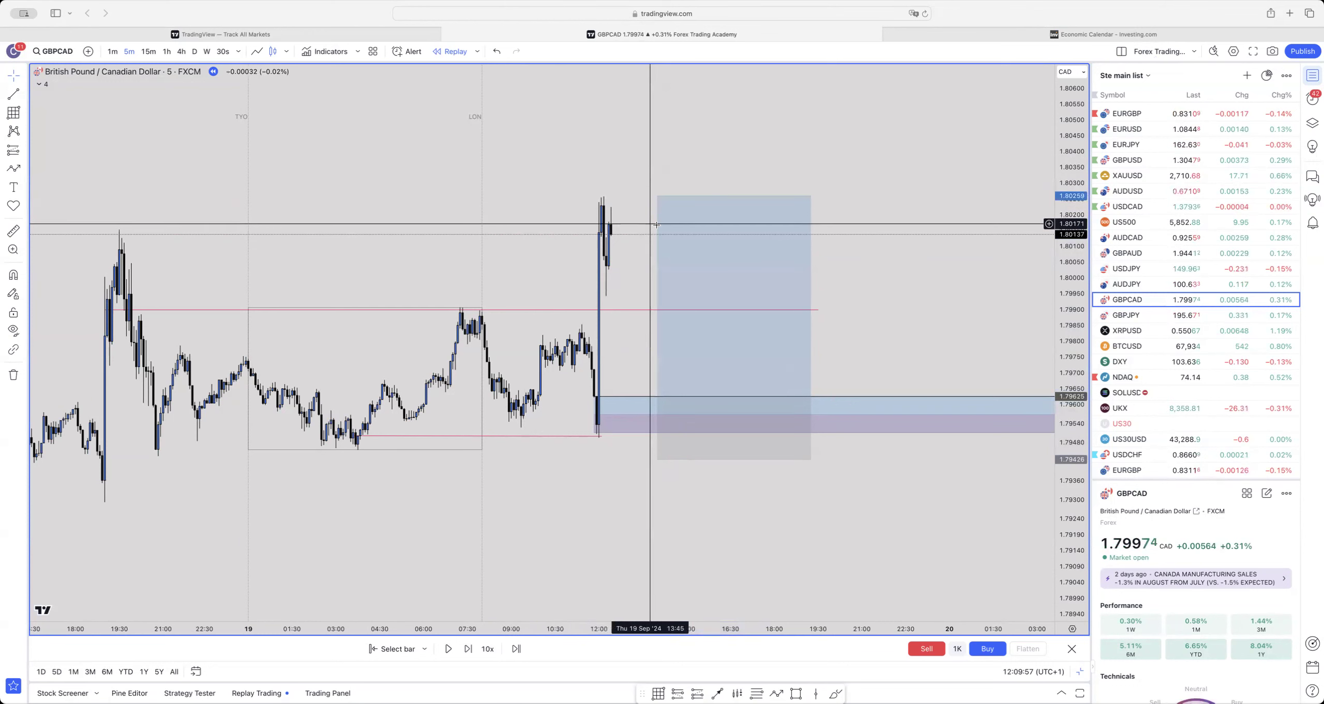
mouse_move(679, 227)
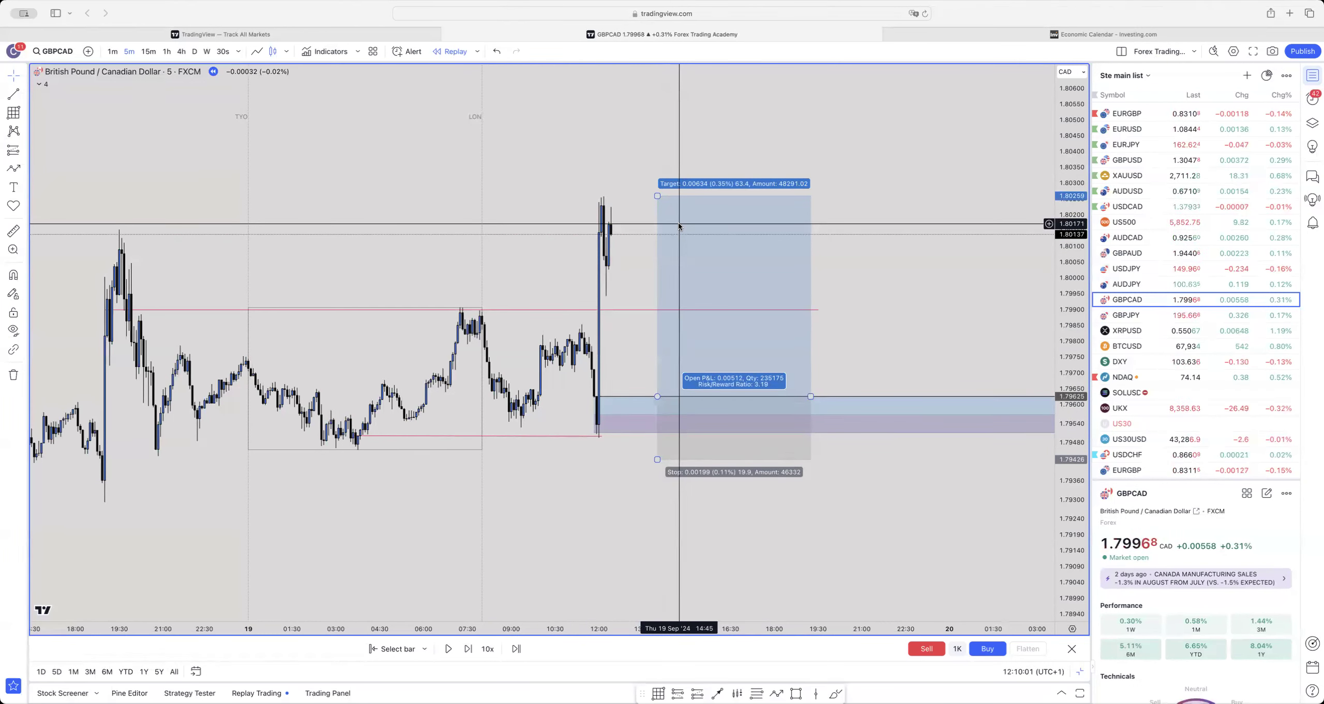
left_click(148, 51)
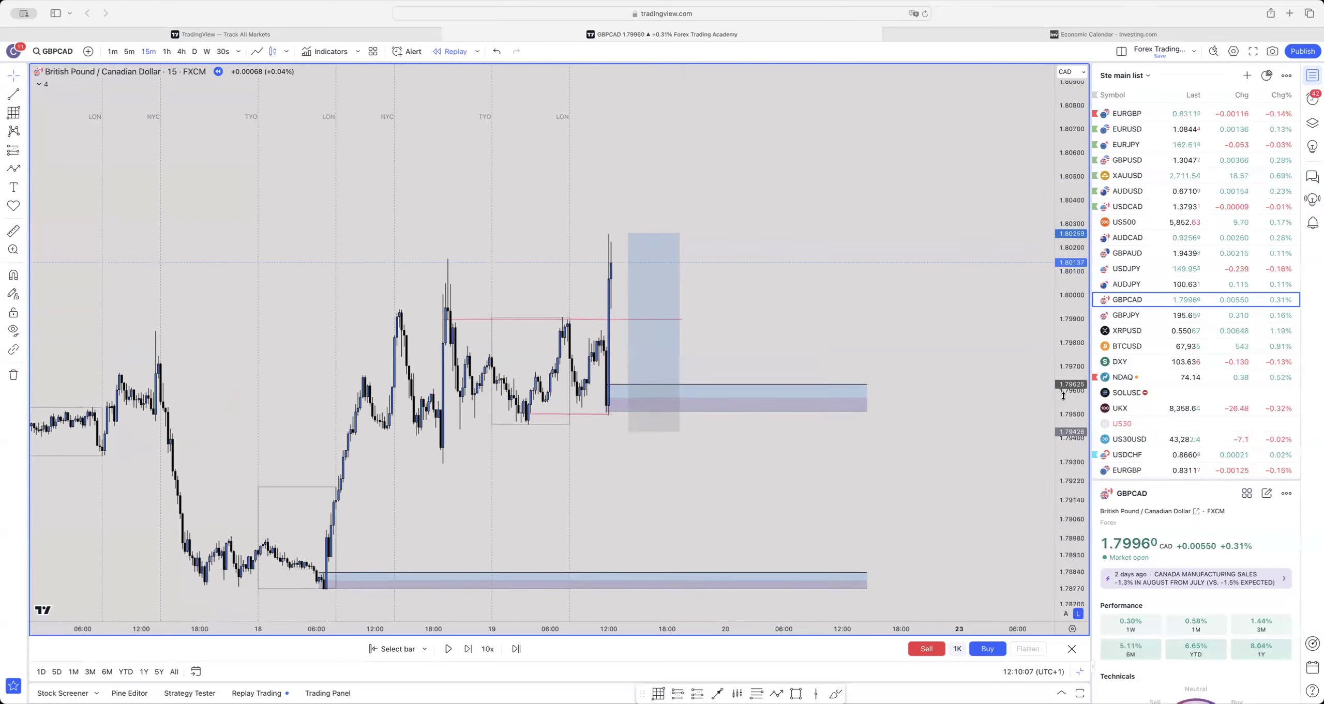
- Draw a zigzag path from the spike high down near 1.7930, back up, into the lower demand zone
scroll(724, 439, "left", 2)
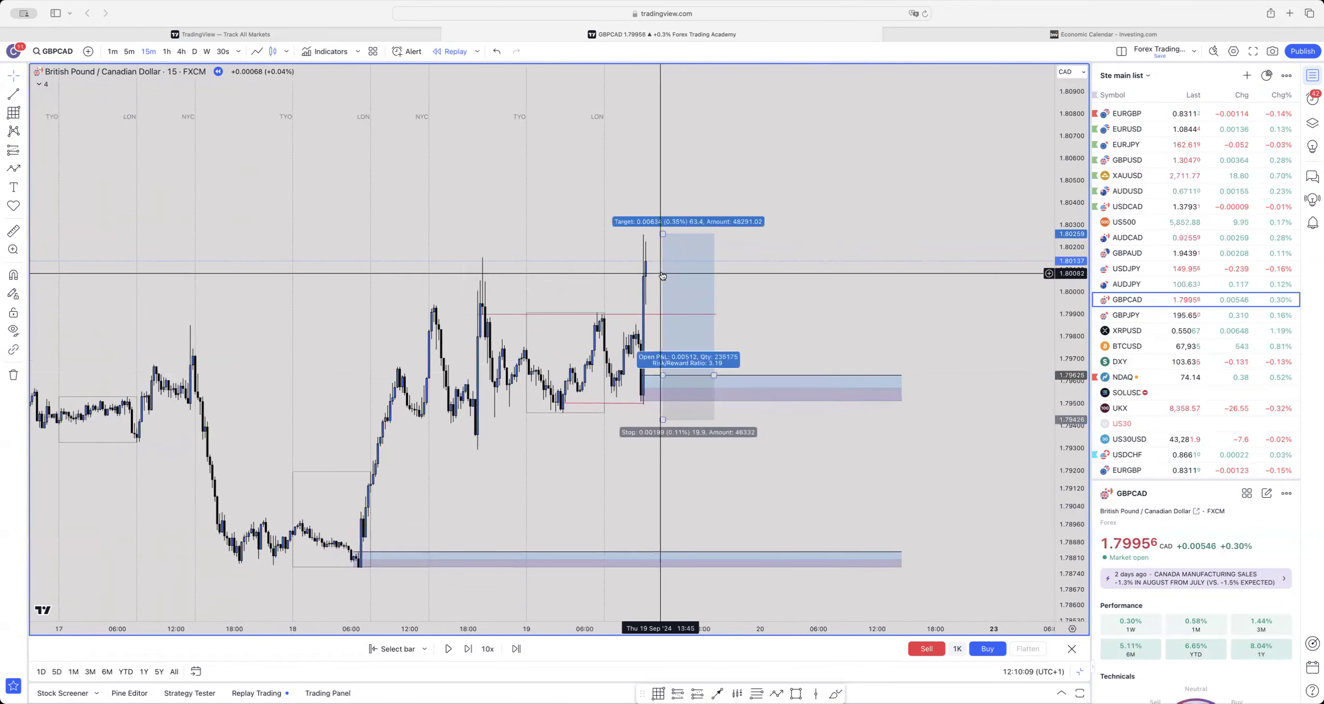
key("alt+p")
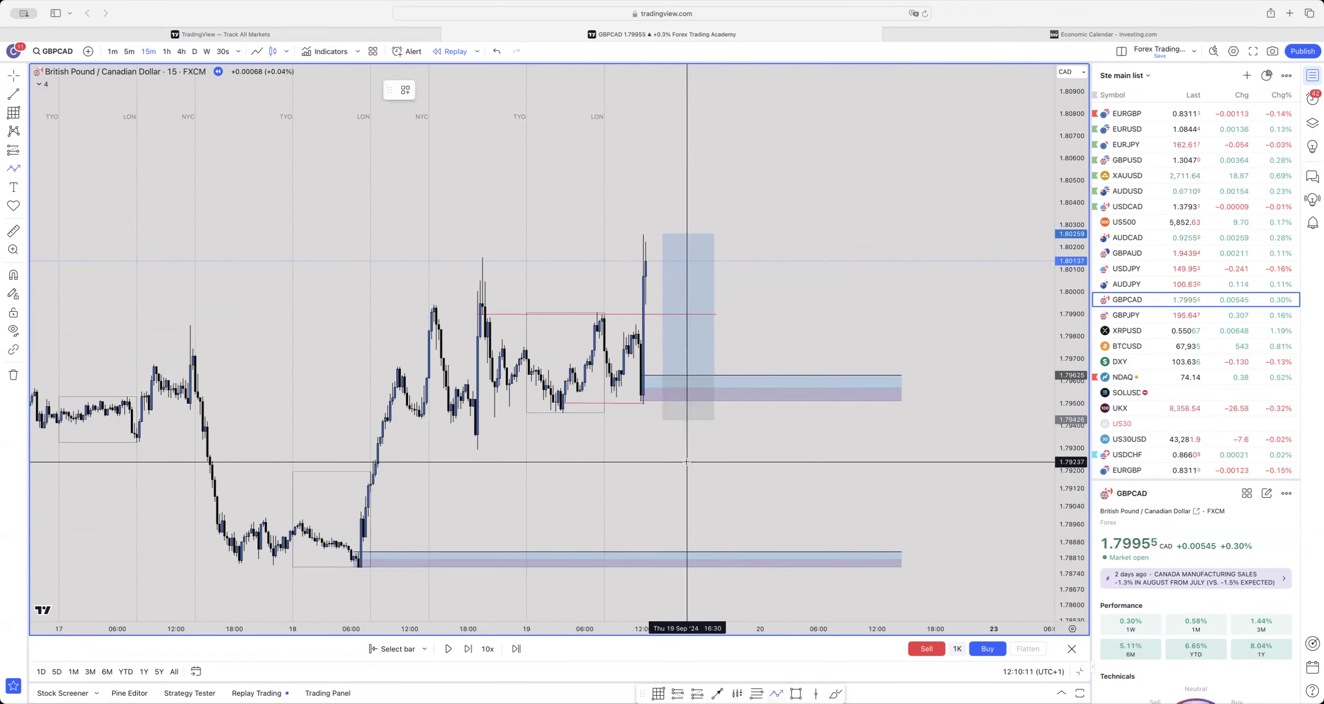
left_click(647, 238)
left_click(682, 468)
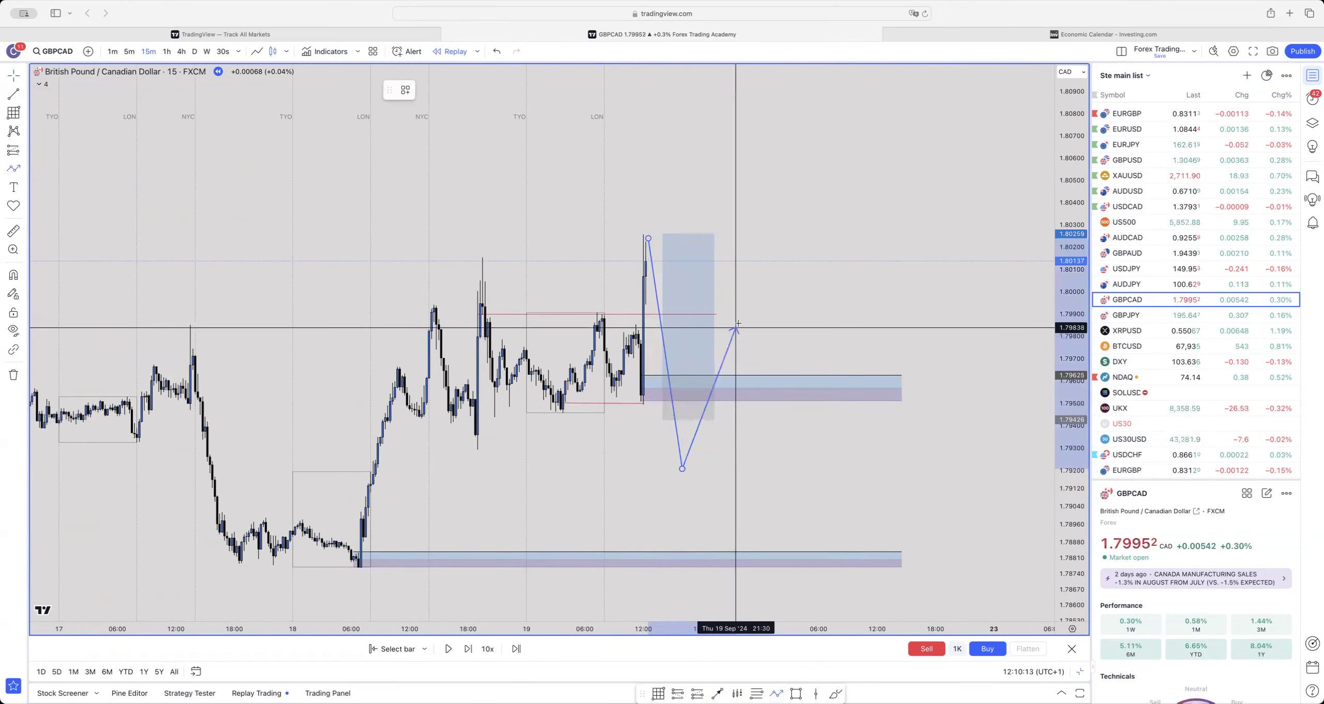
left_click(738, 323)
left_click(784, 551)
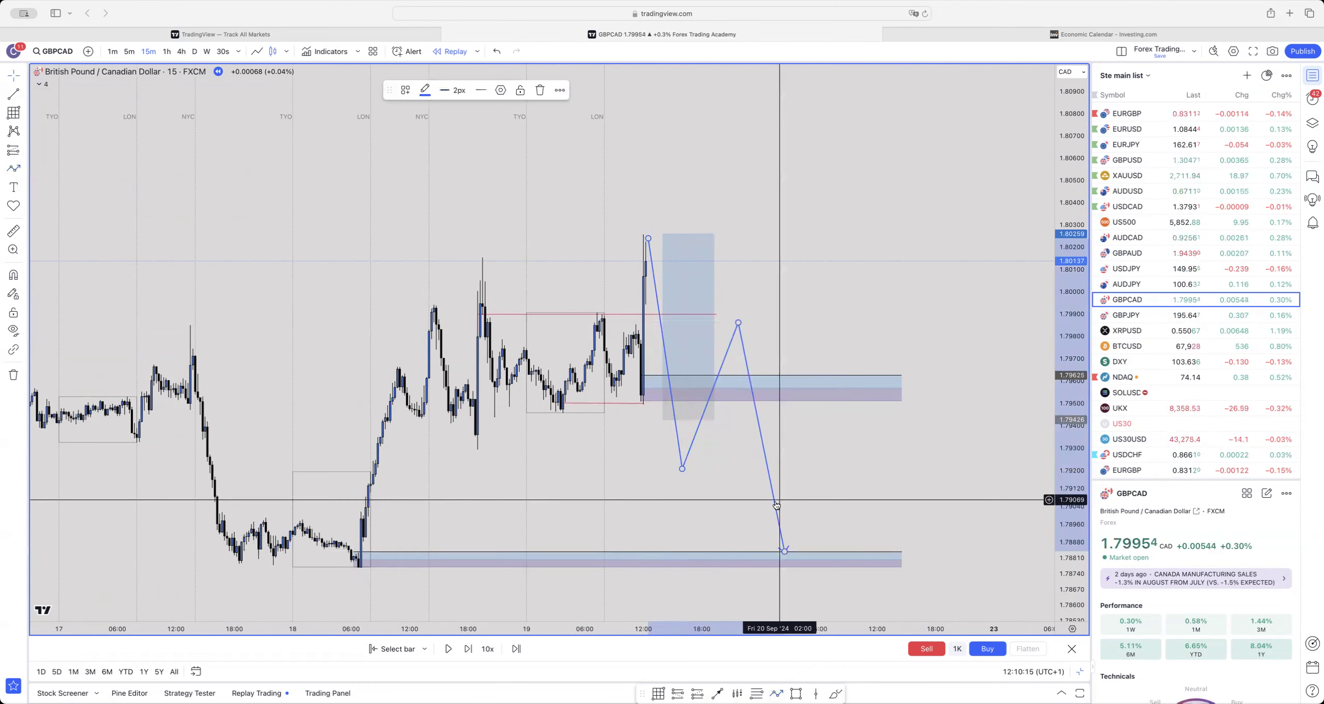
- Delete the projected path, replay four bars, and check the long position's profit
key("Delete")
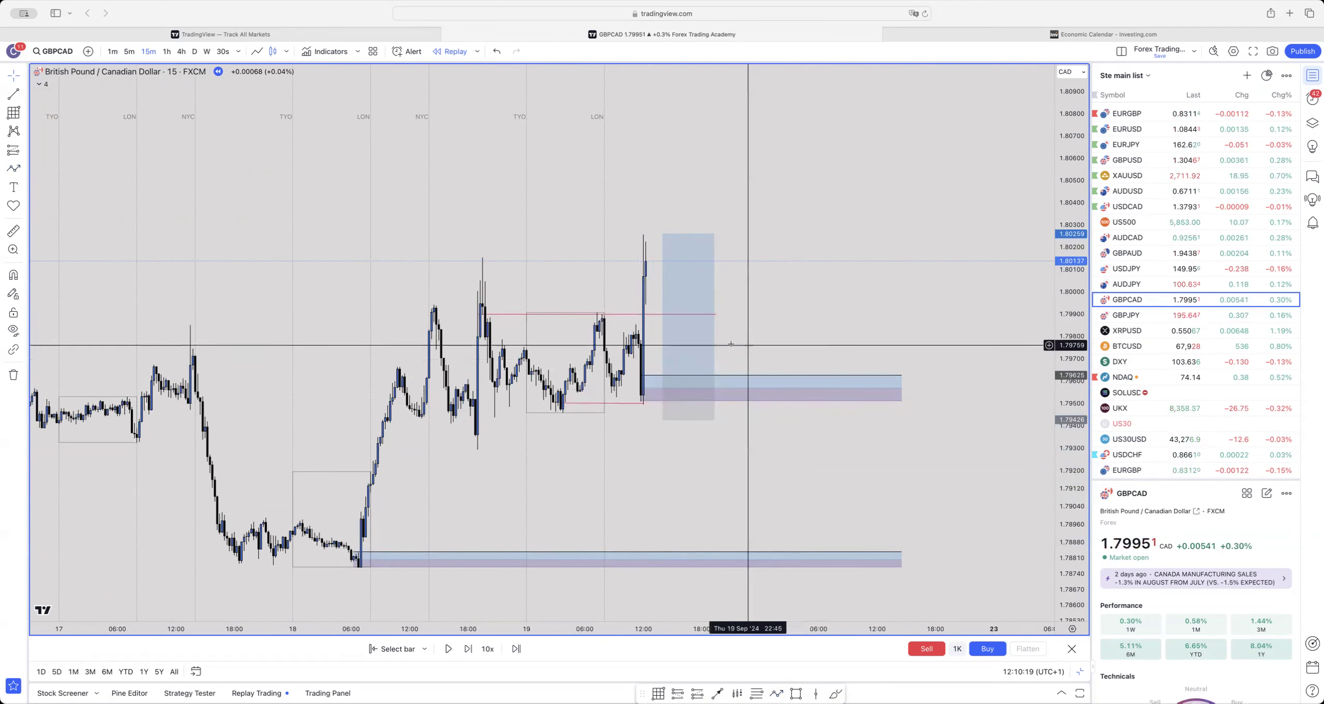
left_click(468, 649)
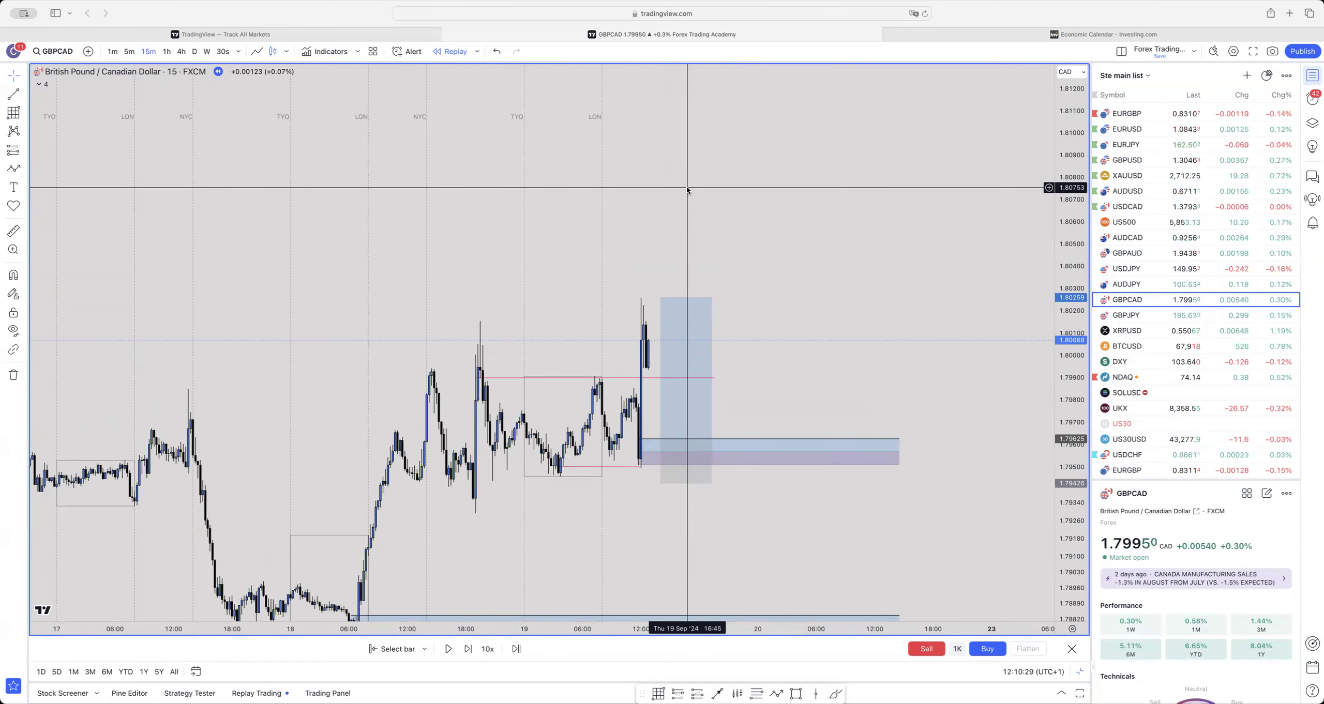
left_click(468, 649)
left_click(468, 649)
left_click(468, 649)
left_click(468, 649)
left_click(468, 649)
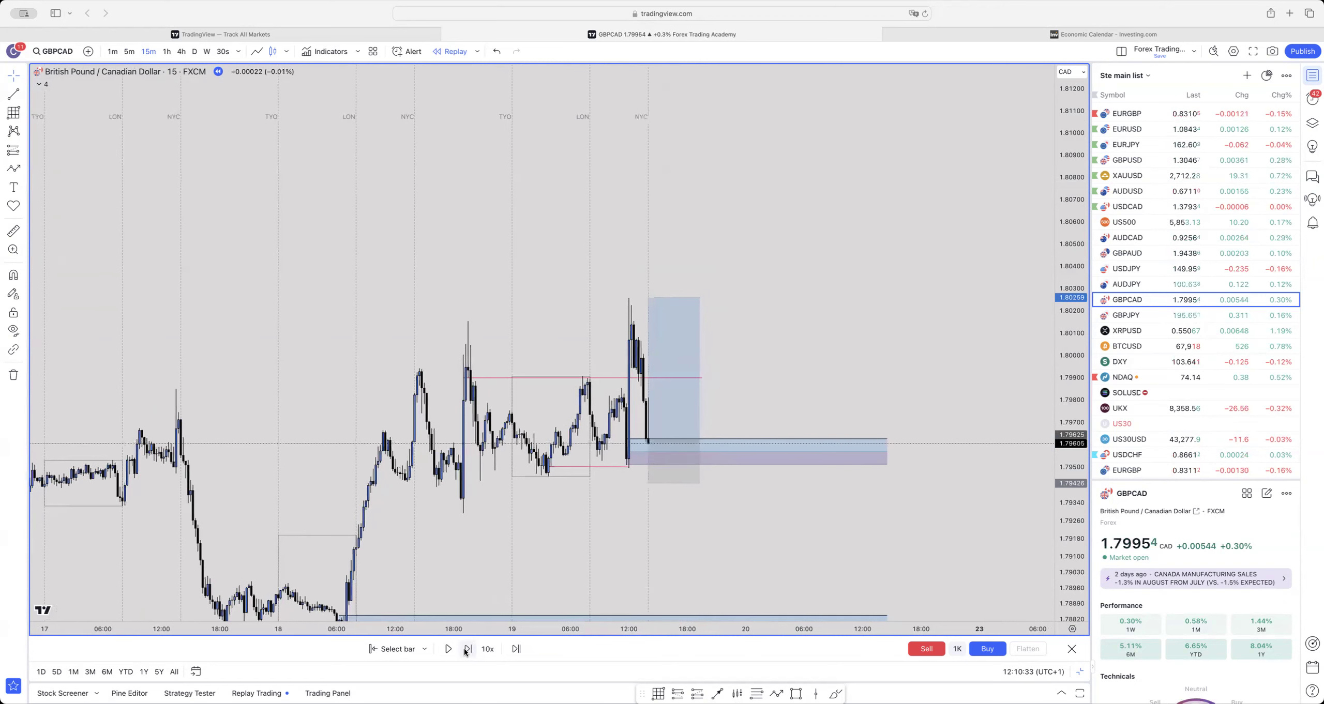
left_click(648, 440)
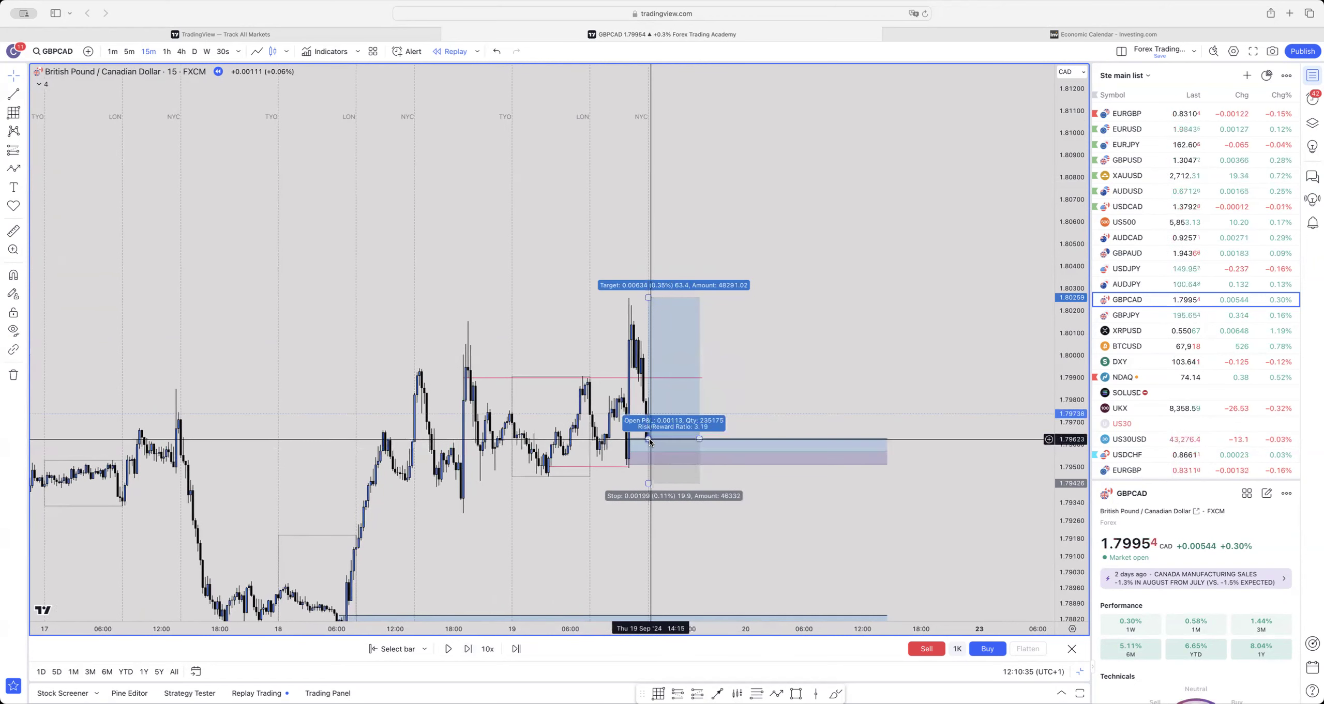
left_click(750, 413)
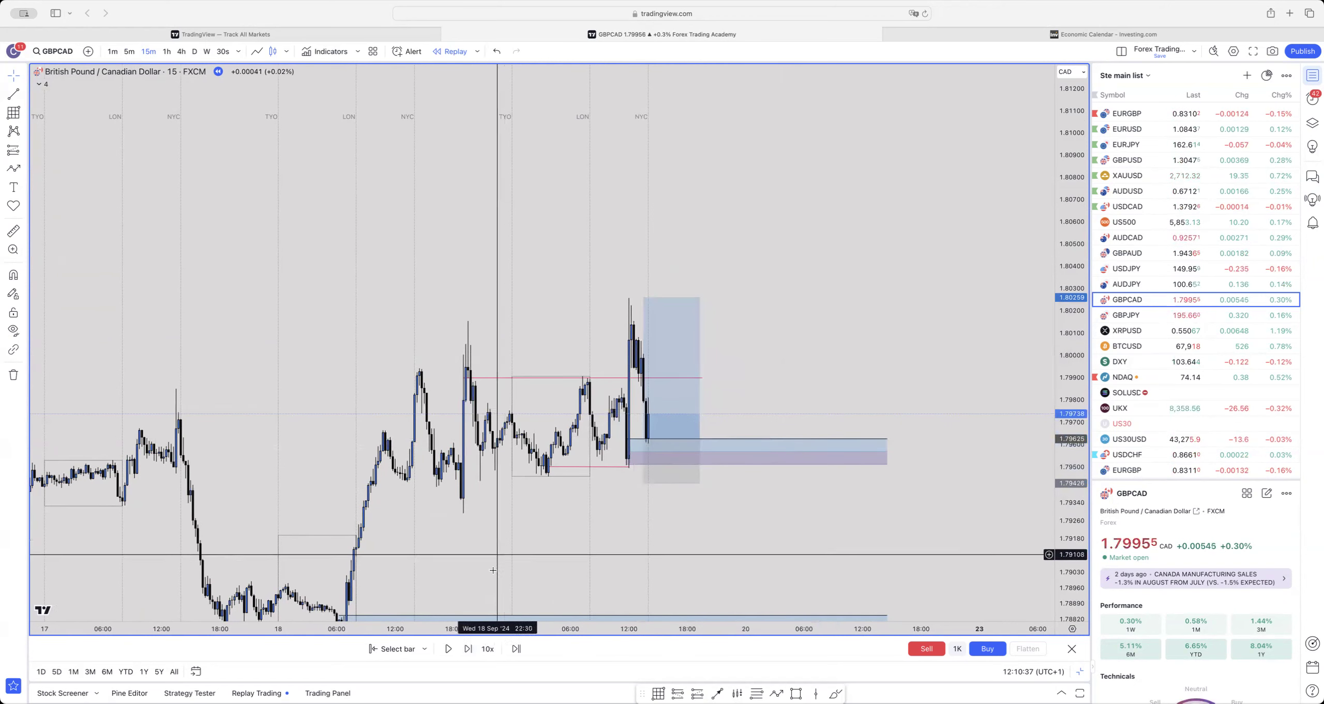
- Replay into 20 September until price hits the 1.8026 target, then extend the position box rightward
left_click(468, 648)
left_click(467, 649)
left_click(467, 649)
left_click(467, 648)
left_click(467, 648)
left_click(468, 649)
left_click(467, 649)
left_click(468, 649)
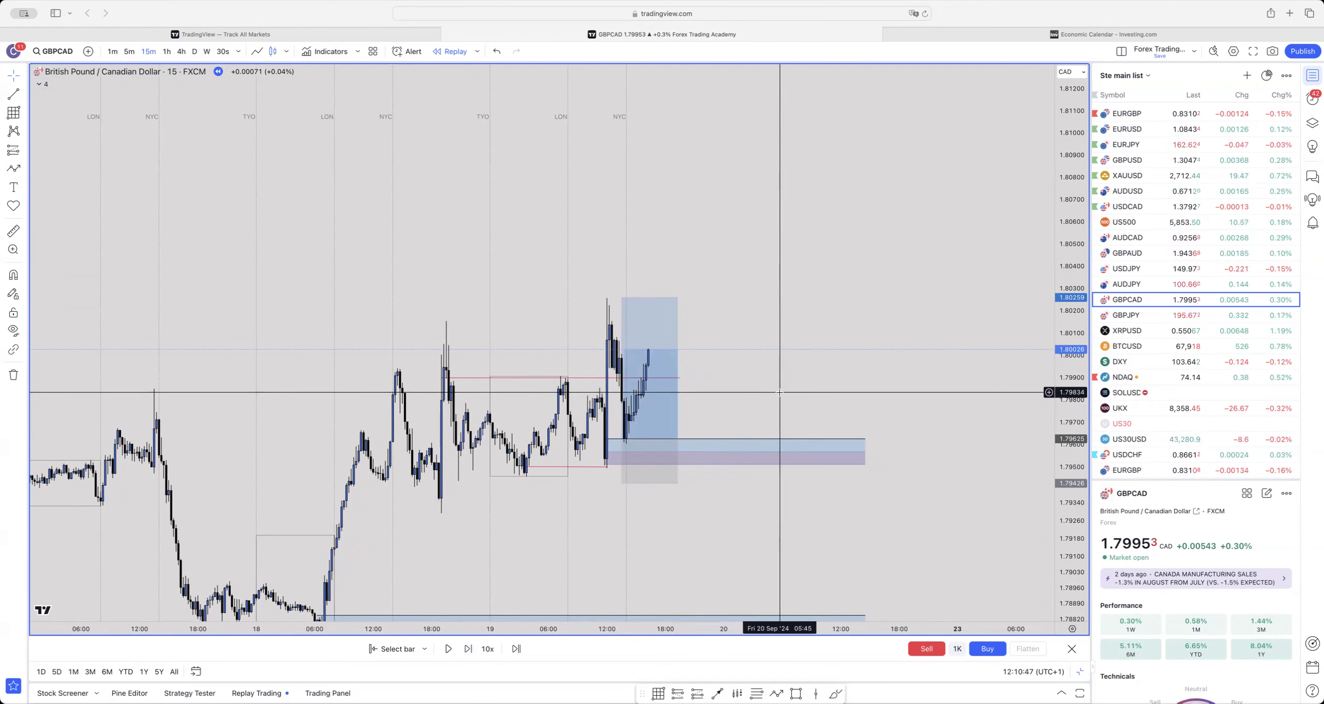
left_click(465, 650)
left_click(465, 650)
left_click(465, 650)
left_click(465, 650)
left_click(465, 650)
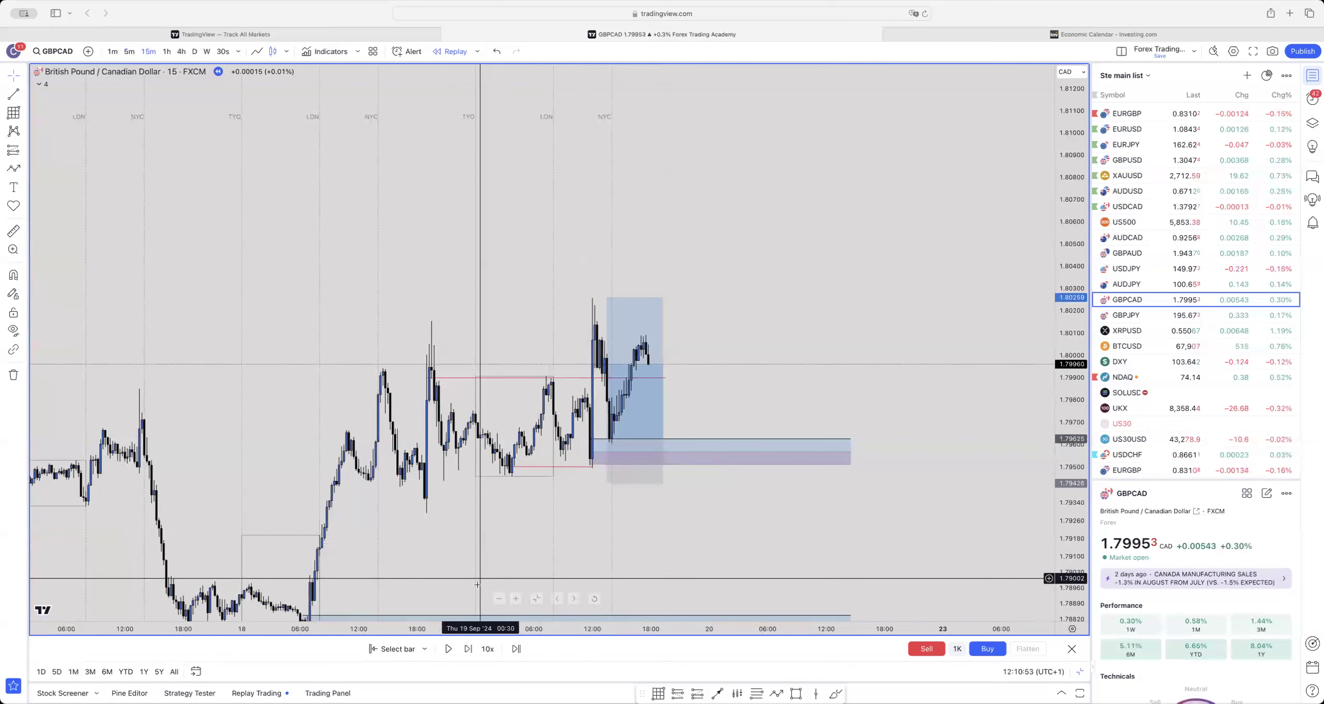
left_click(467, 649)
left_click(467, 650)
left_click(467, 649)
left_click(466, 650)
left_click(467, 649)
left_click(467, 650)
left_click(467, 650)
left_click(467, 649)
left_click(467, 650)
left_click(467, 649)
left_click(467, 649)
left_click(467, 649)
left_click(467, 650)
left_click(467, 650)
left_click(467, 650)
left_click(467, 650)
left_click(467, 649)
left_click(467, 649)
left_click(467, 650)
left_click(467, 650)
left_click(467, 649)
left_click(467, 650)
left_click(467, 650)
left_click(467, 650)
left_click(467, 650)
left_click(467, 650)
left_click(467, 649)
left_click(467, 650)
left_click(467, 650)
left_click_drag(554, 481, 648, 484)
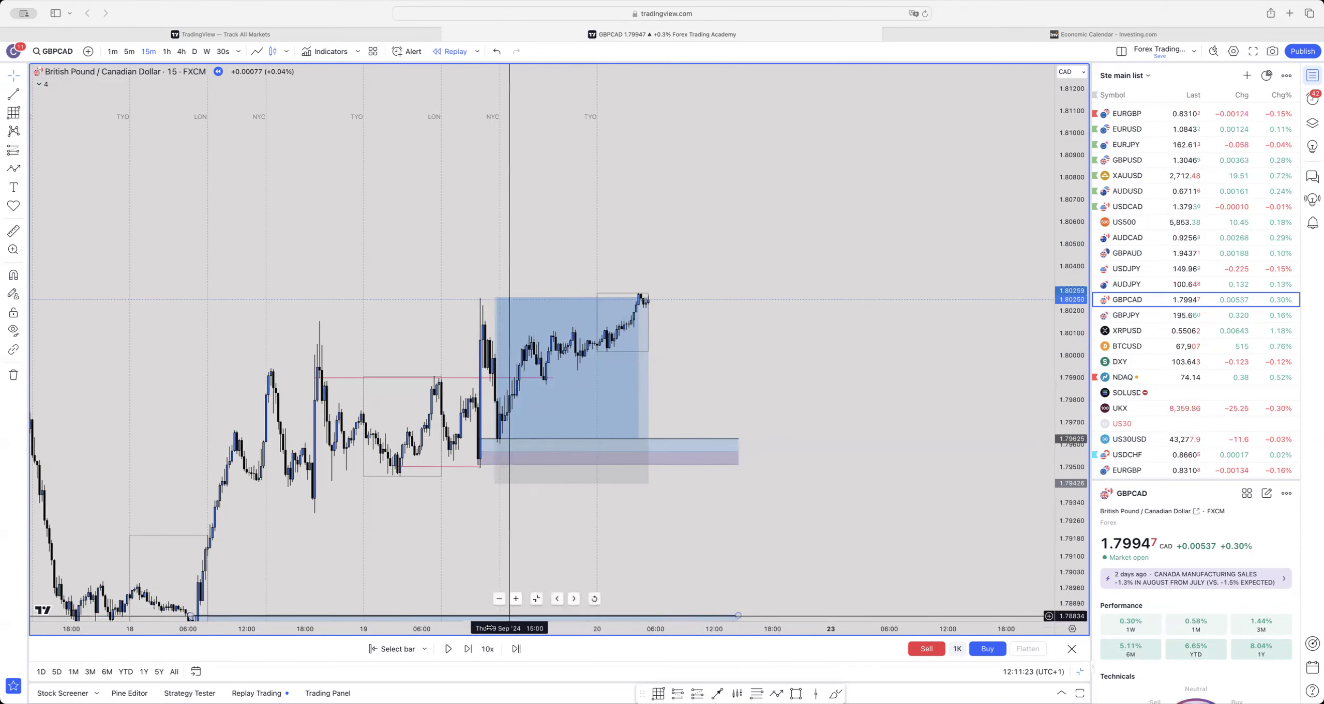
- Replay eight more bars as GBPCAD surges past the target to about 1.8085
left_click(467, 649)
left_click(467, 649)
left_click(467, 649)
left_click(467, 649)
left_click(467, 649)
left_click(467, 649)
left_click(467, 649)
left_click(467, 649)
left_click(467, 648)
left_click(467, 649)
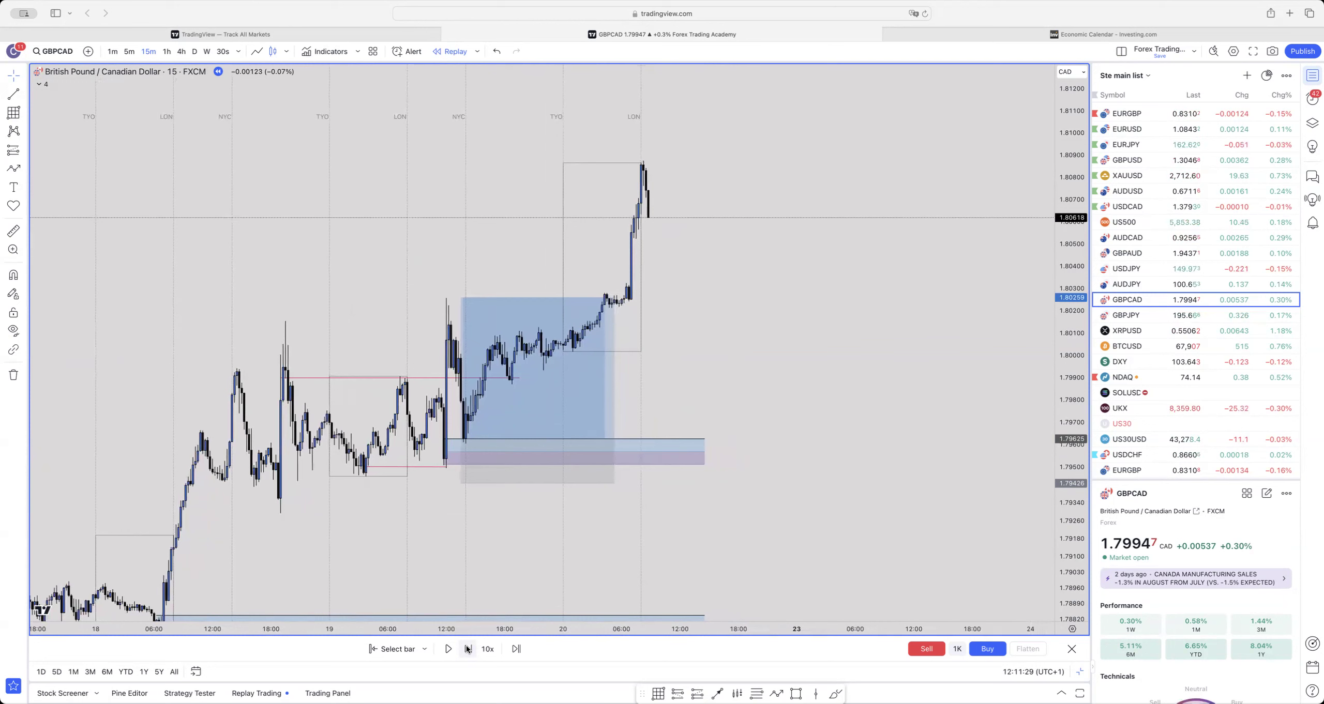
left_click(467, 649)
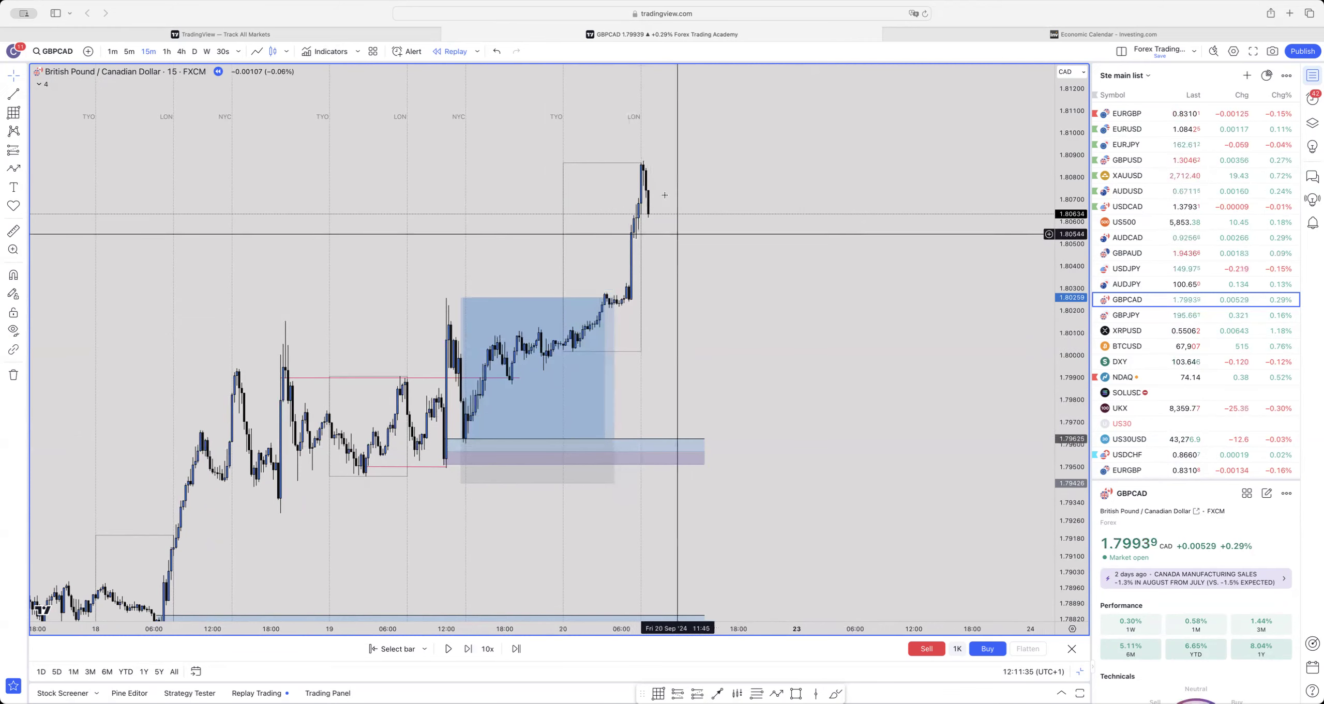
- Delete the finished long position box and bring up the projection and measuring tools list
left_click(581, 403)
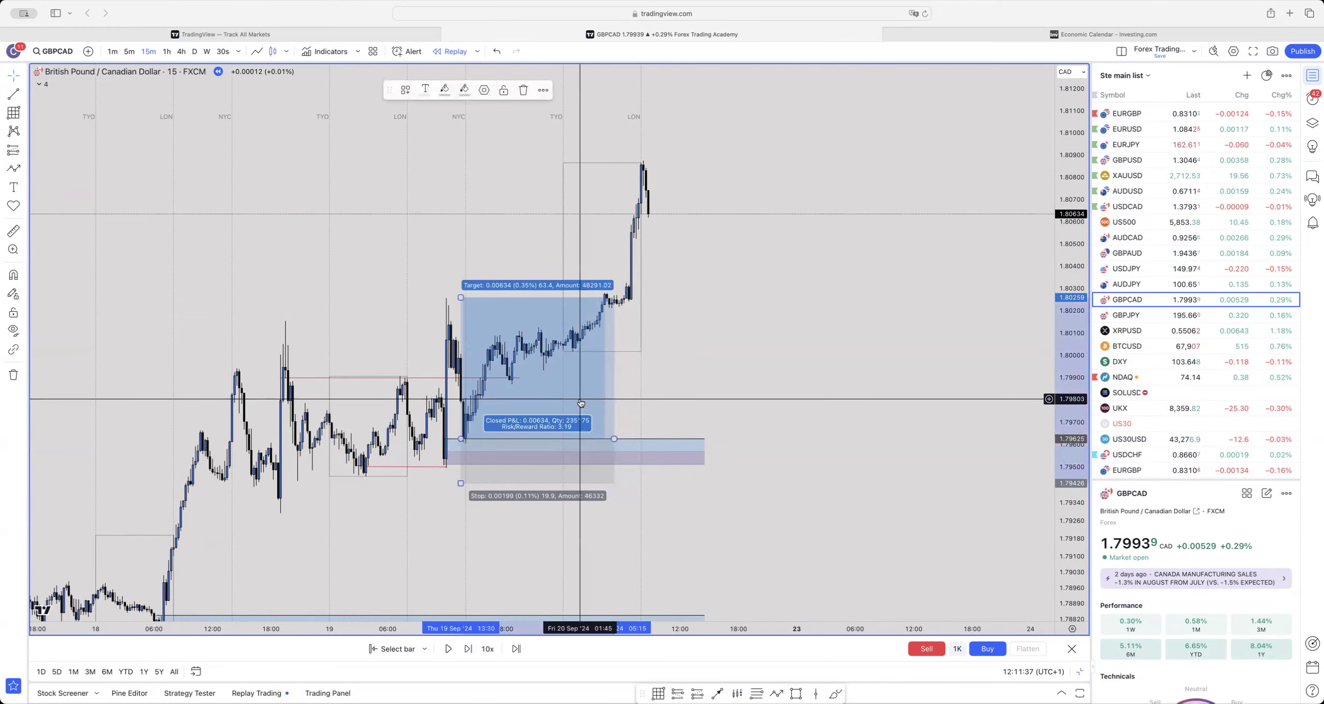
key("BackSpace")
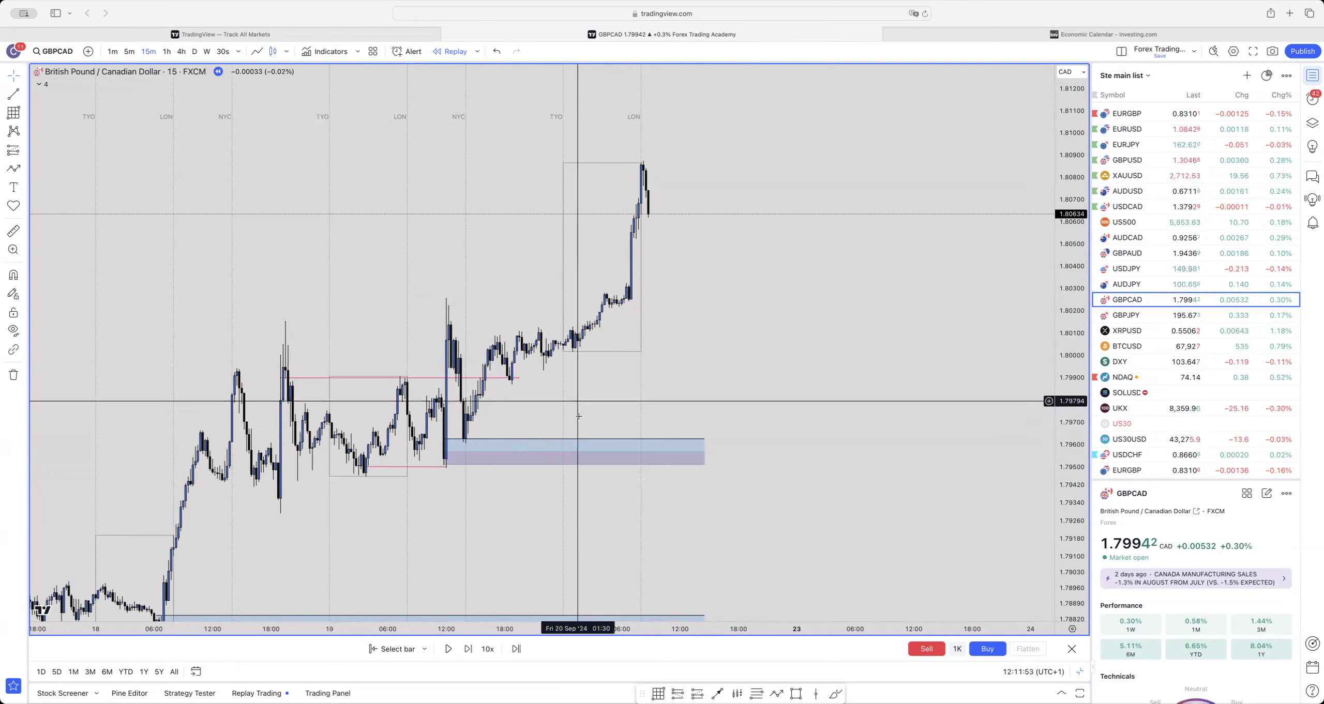
left_click(26, 149)
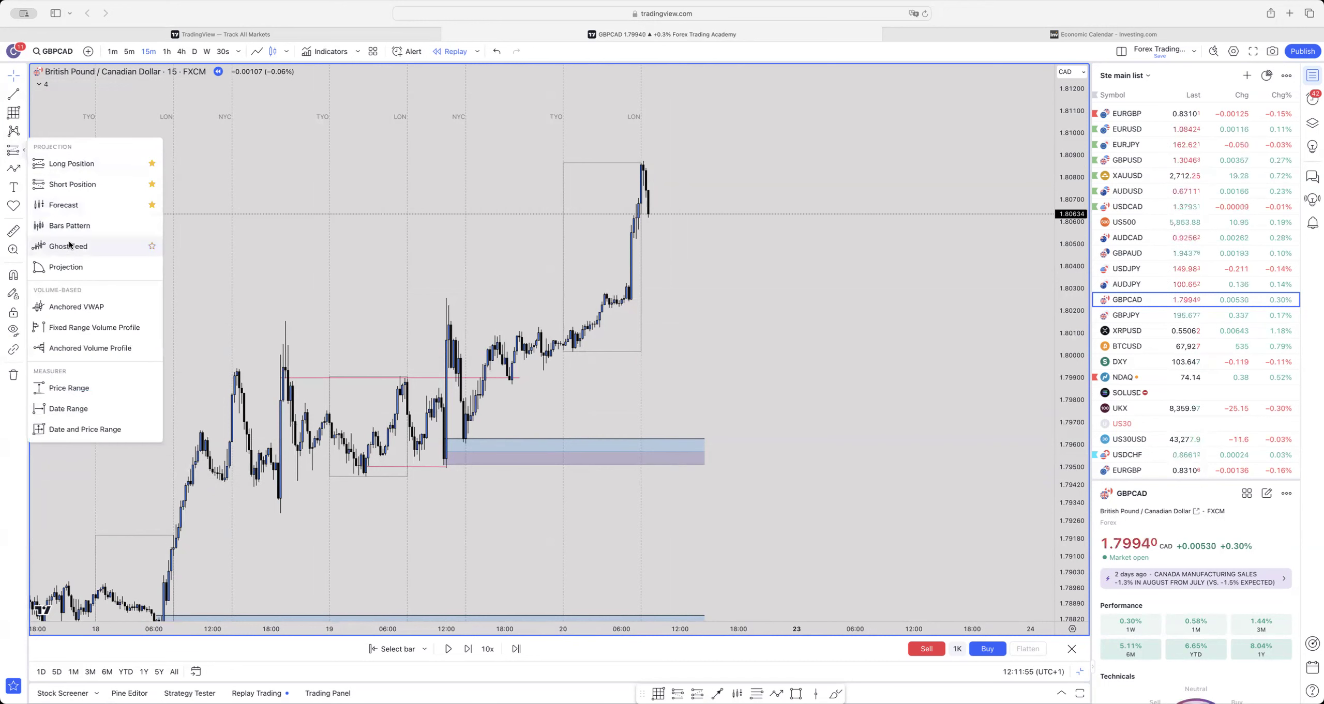
- Measure the rally's price range from about 1.8002 to 1.8062 (0.00599, 0.33%)
left_click(69, 388)
left_click(641, 351)
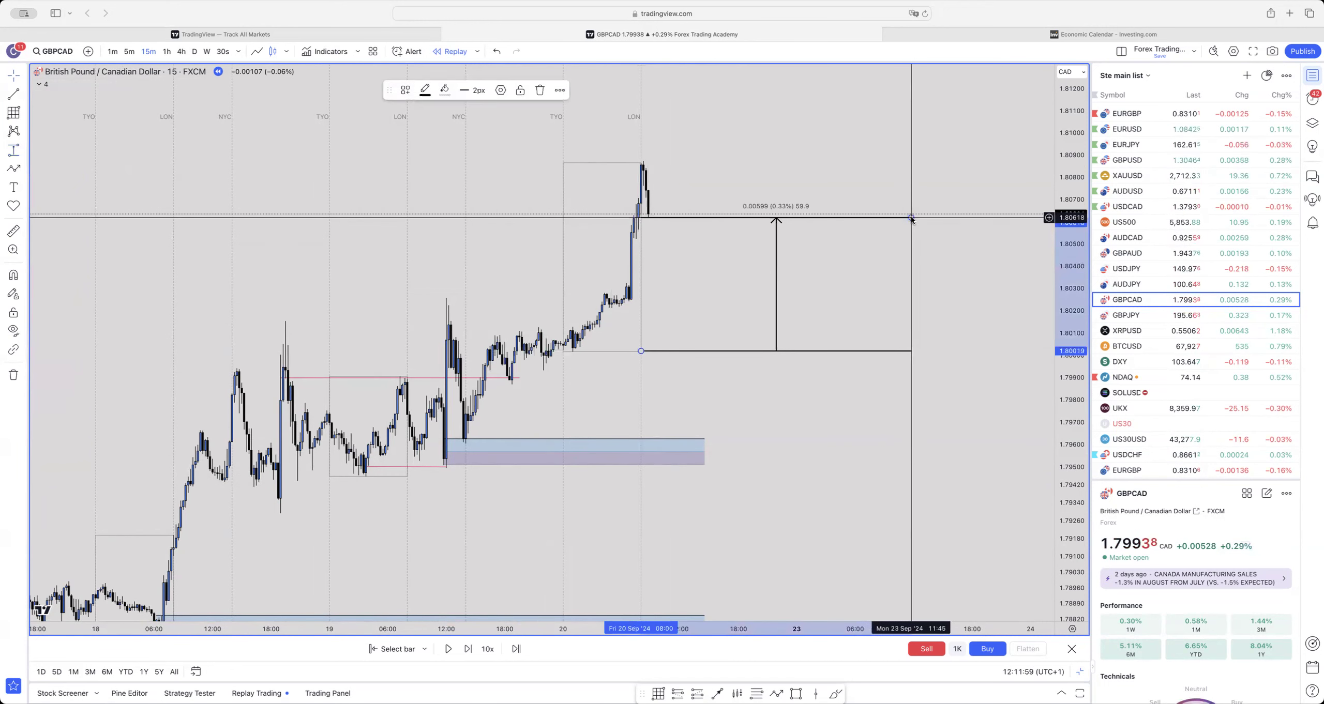
left_click(911, 218)
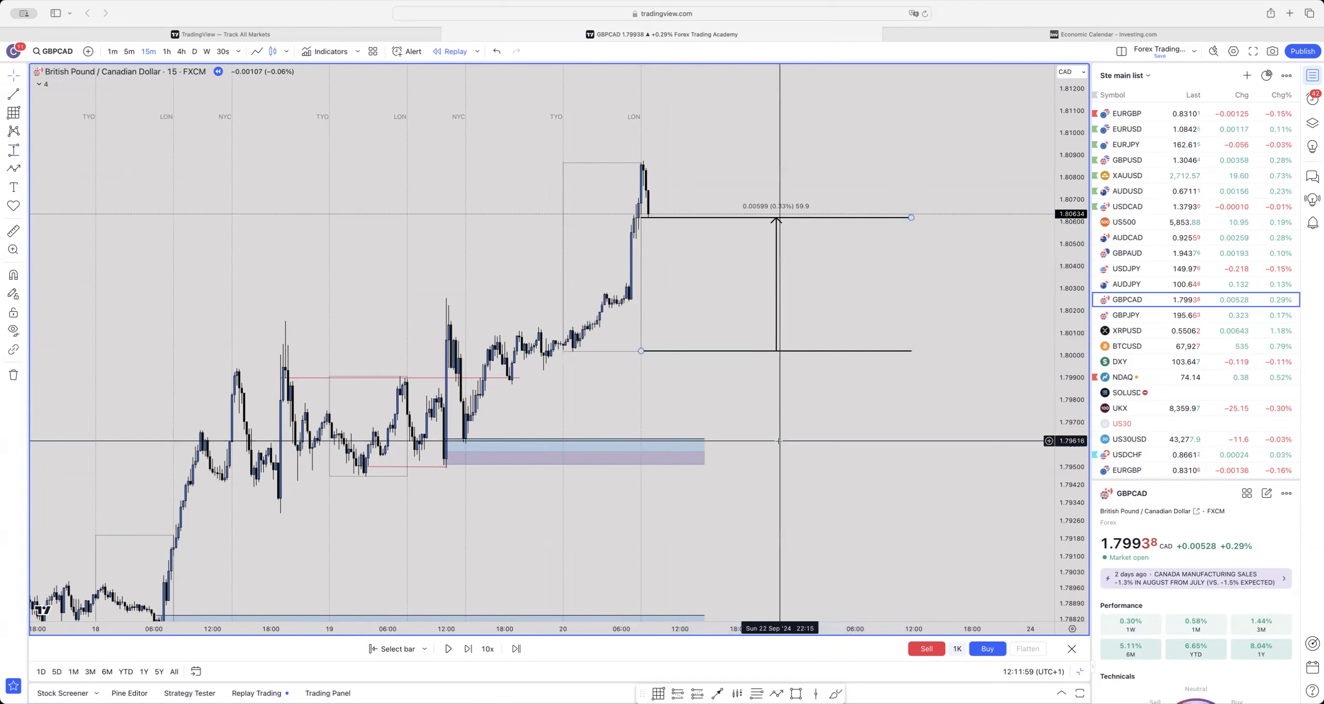
- Delete the blue zone box near 1.7960, plus the horizontal line briefly added with Alt+H
left_click(669, 443)
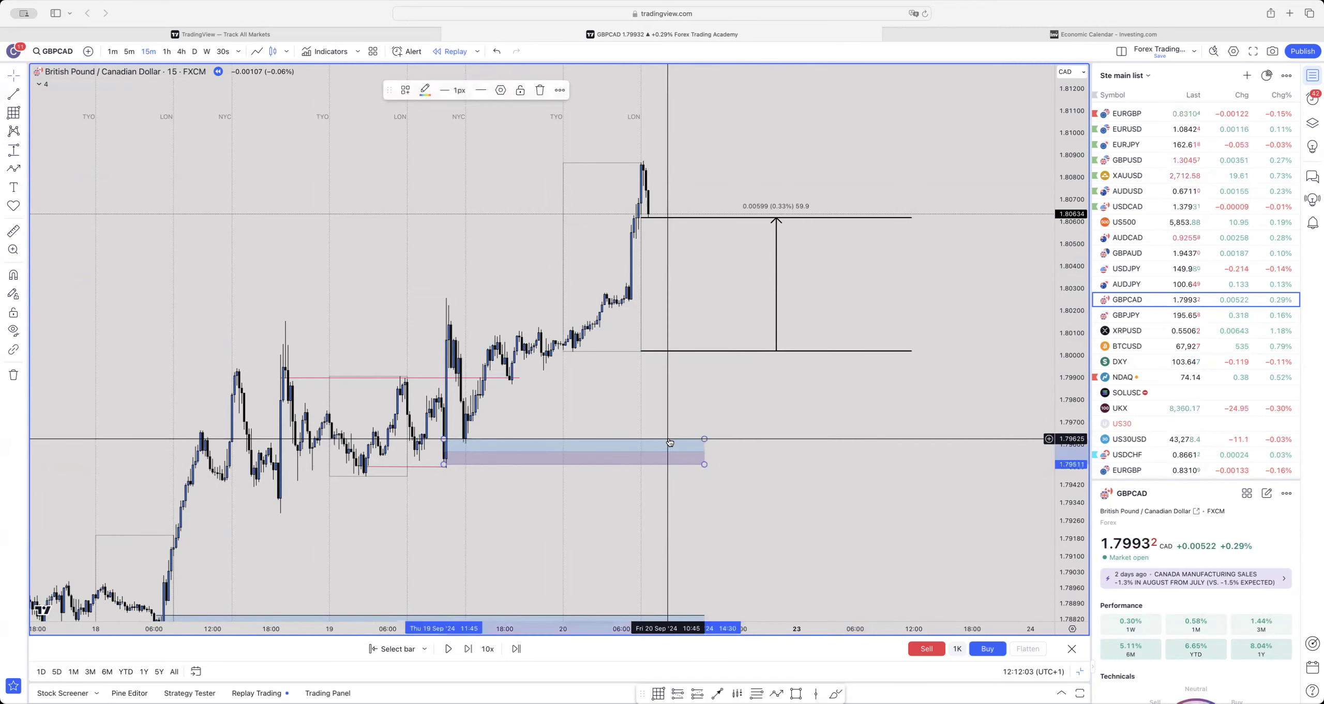
key("Delete")
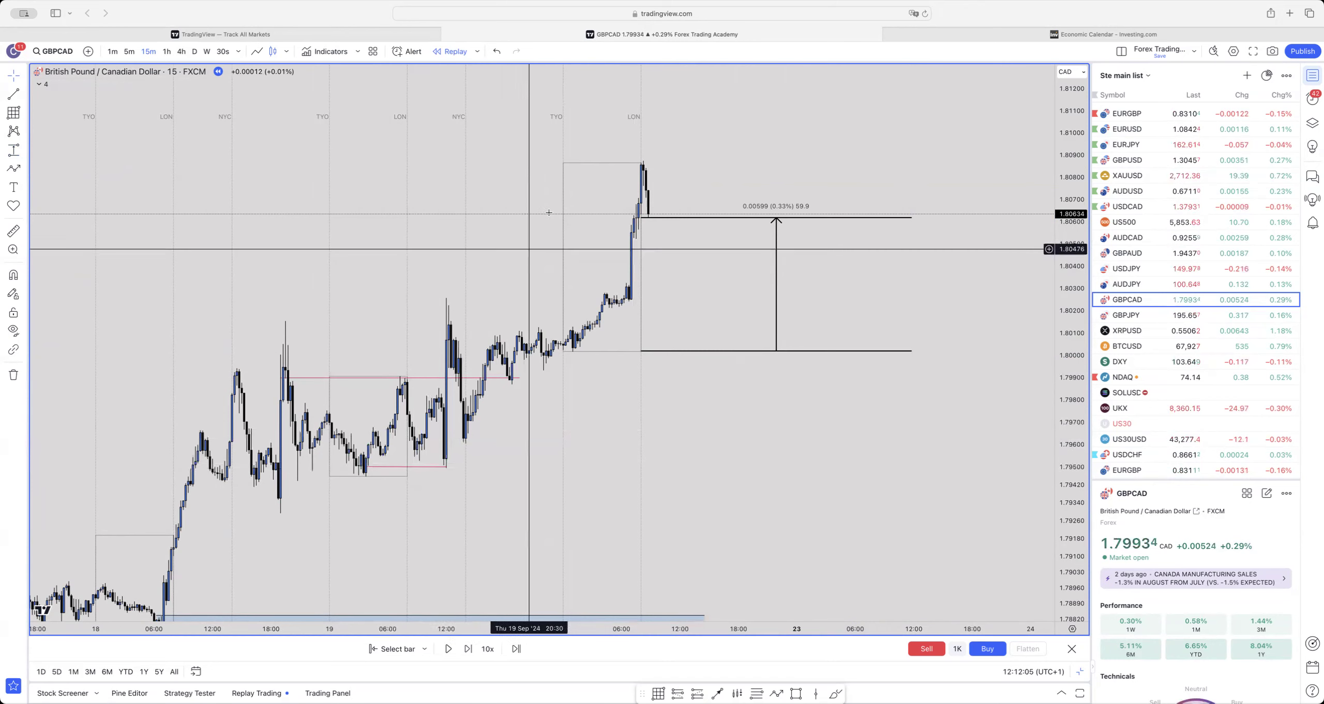
key("alt+h")
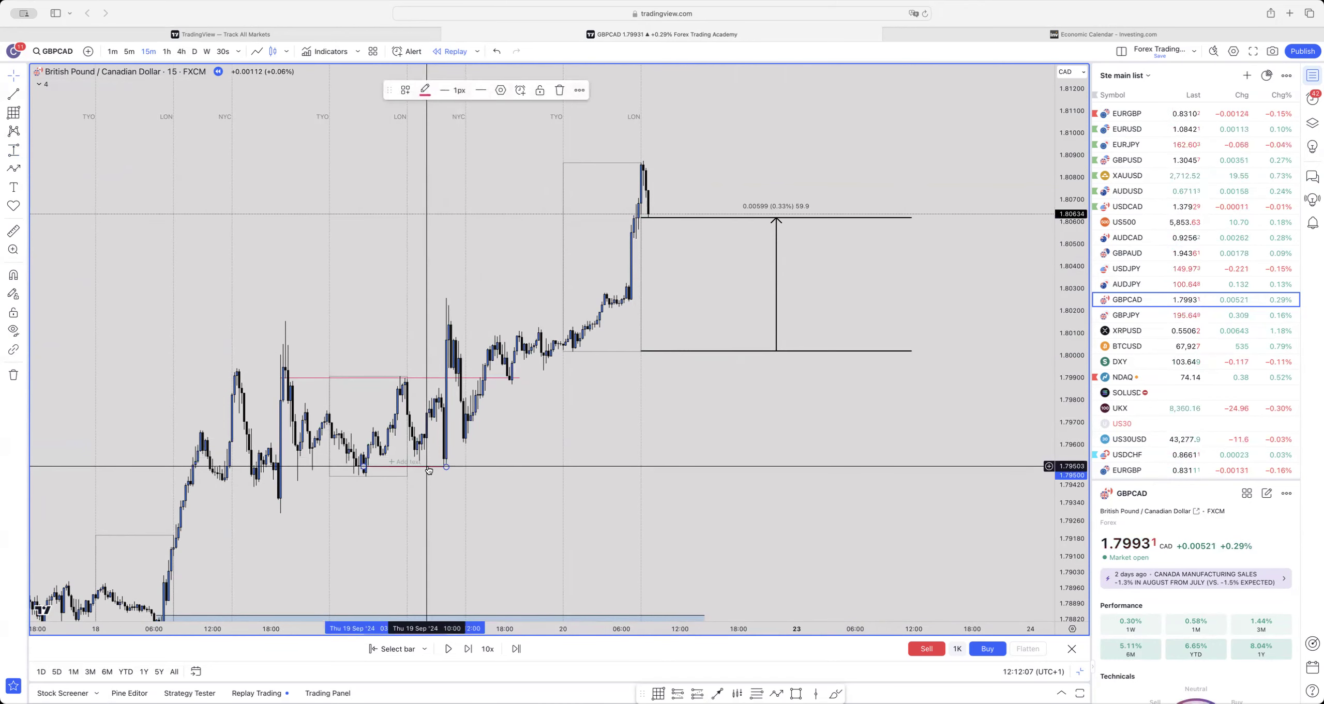
key("Delete")
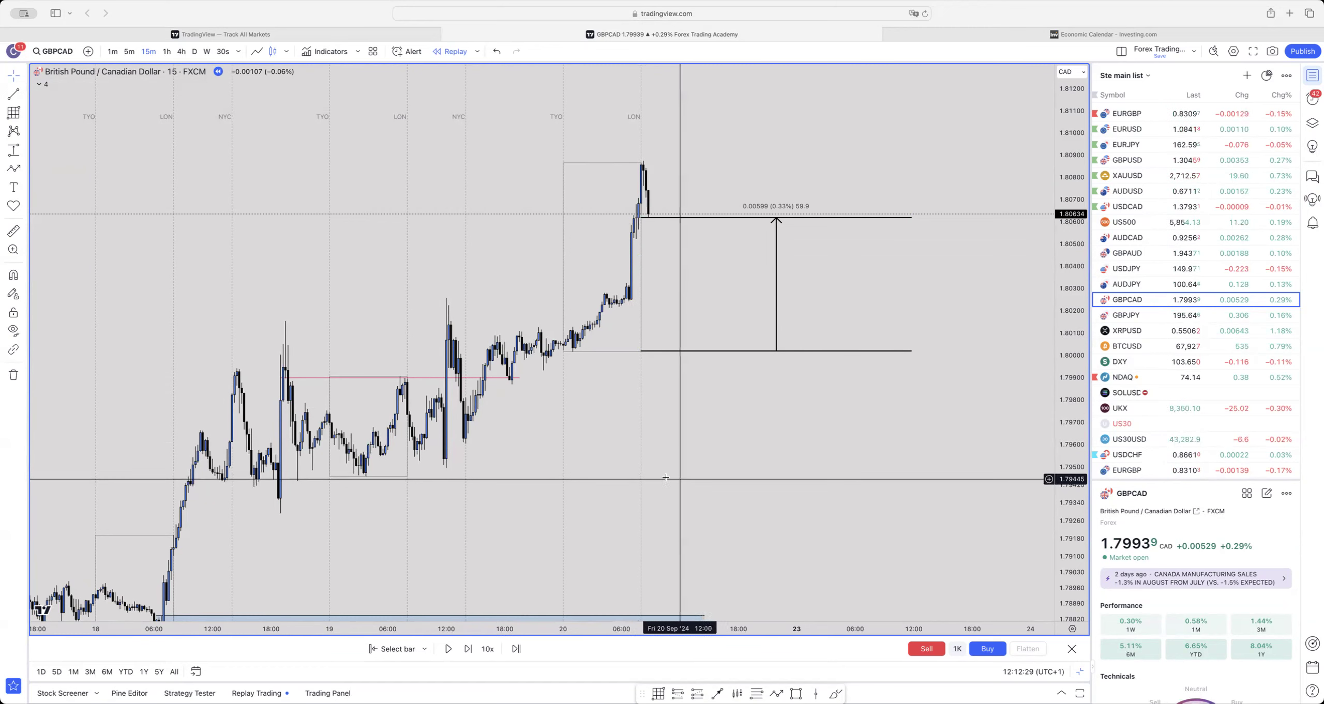
- Draw a red horizontal level at about 1.7946 under the 19 Sep lows
left_click(13, 97)
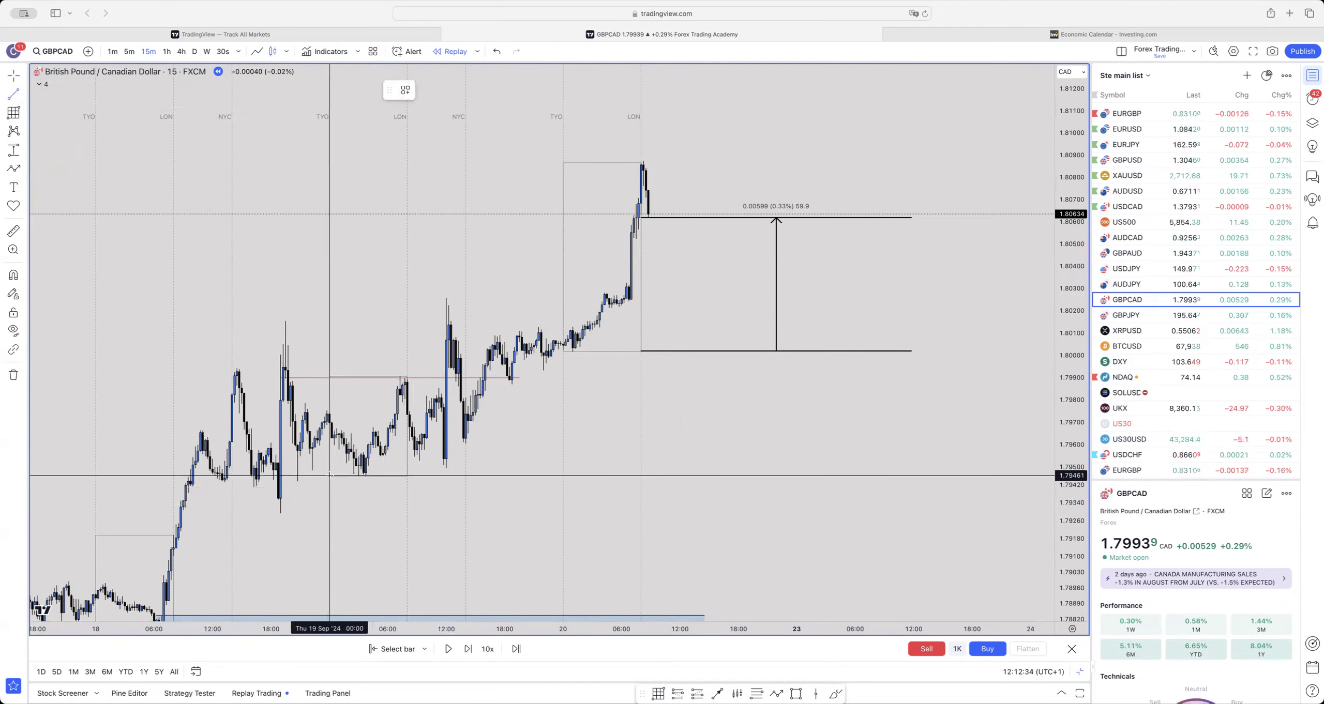
left_click(330, 476)
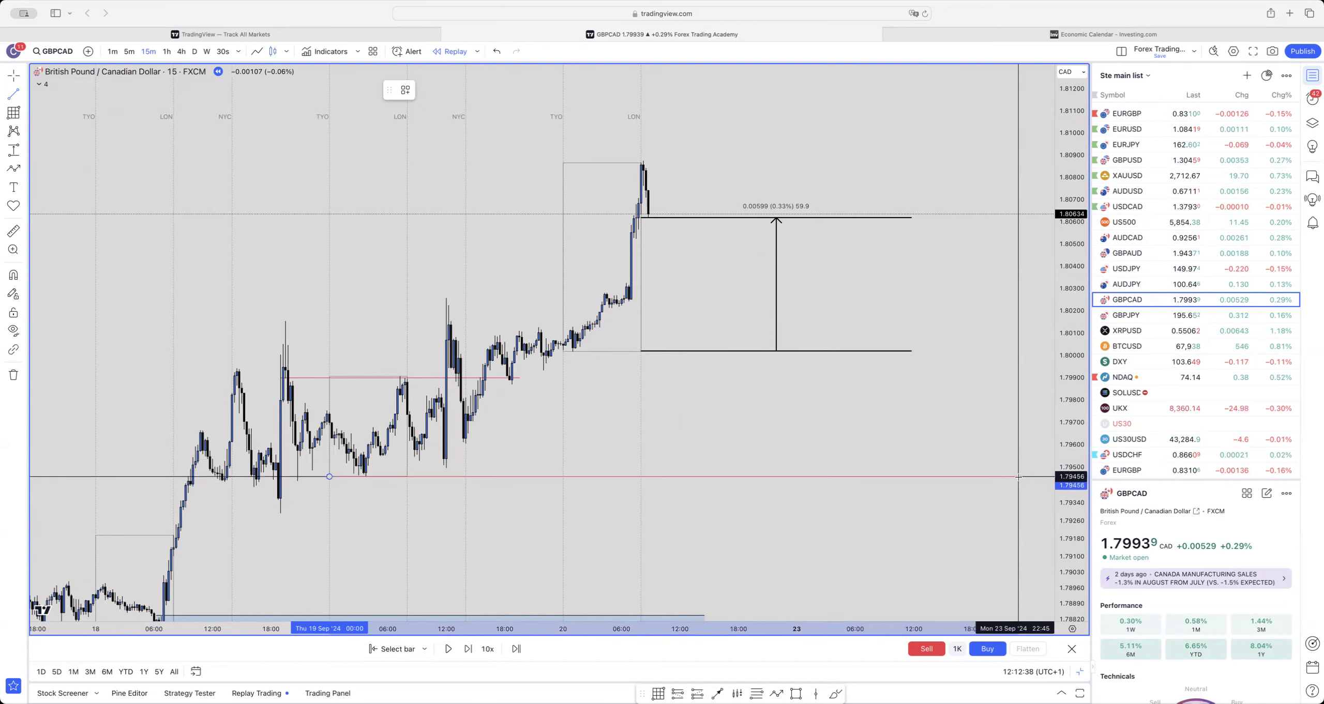
left_click(1018, 476)
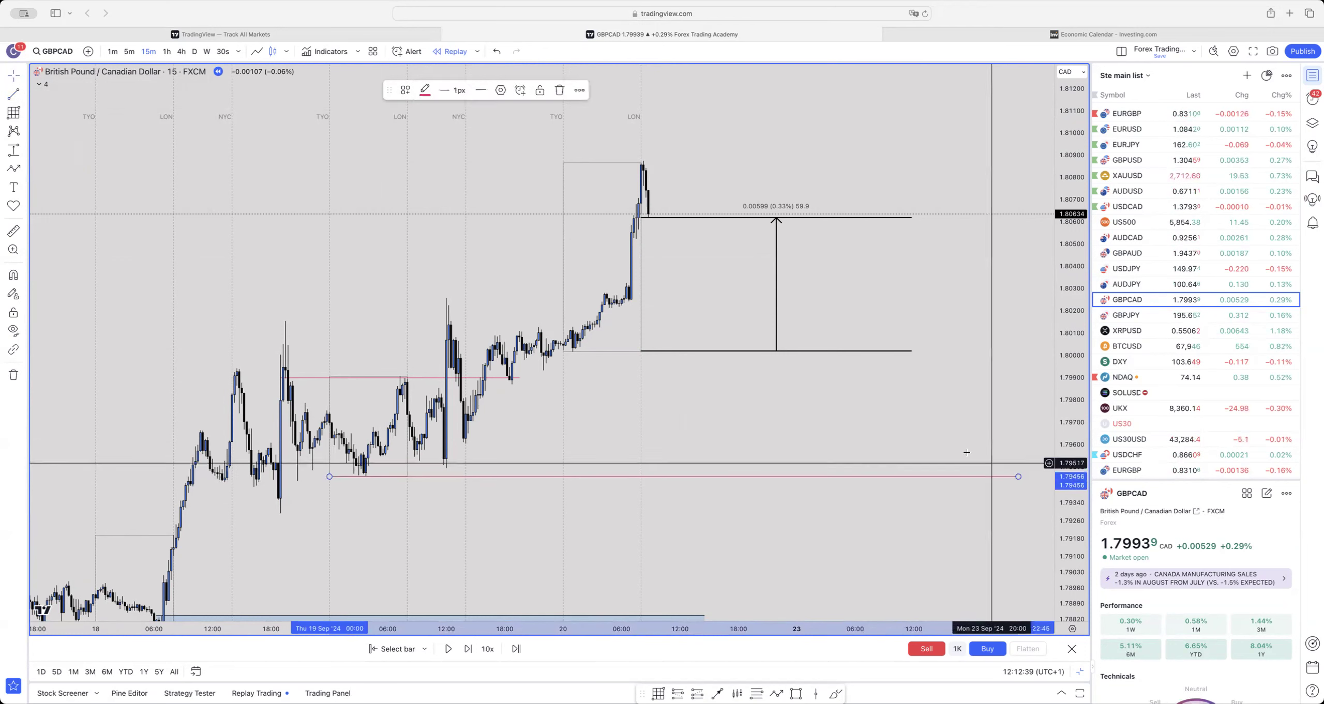
left_click(469, 380)
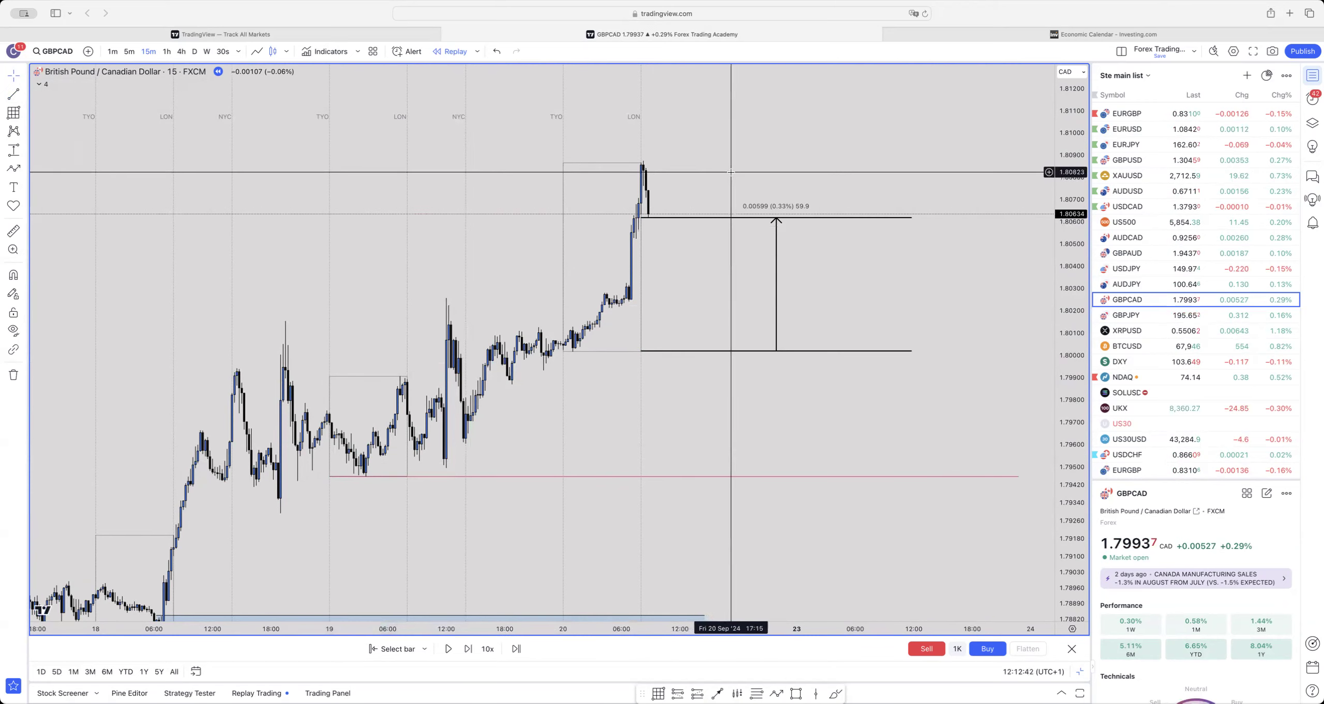
left_click_drag(748, 176, 708, 191)
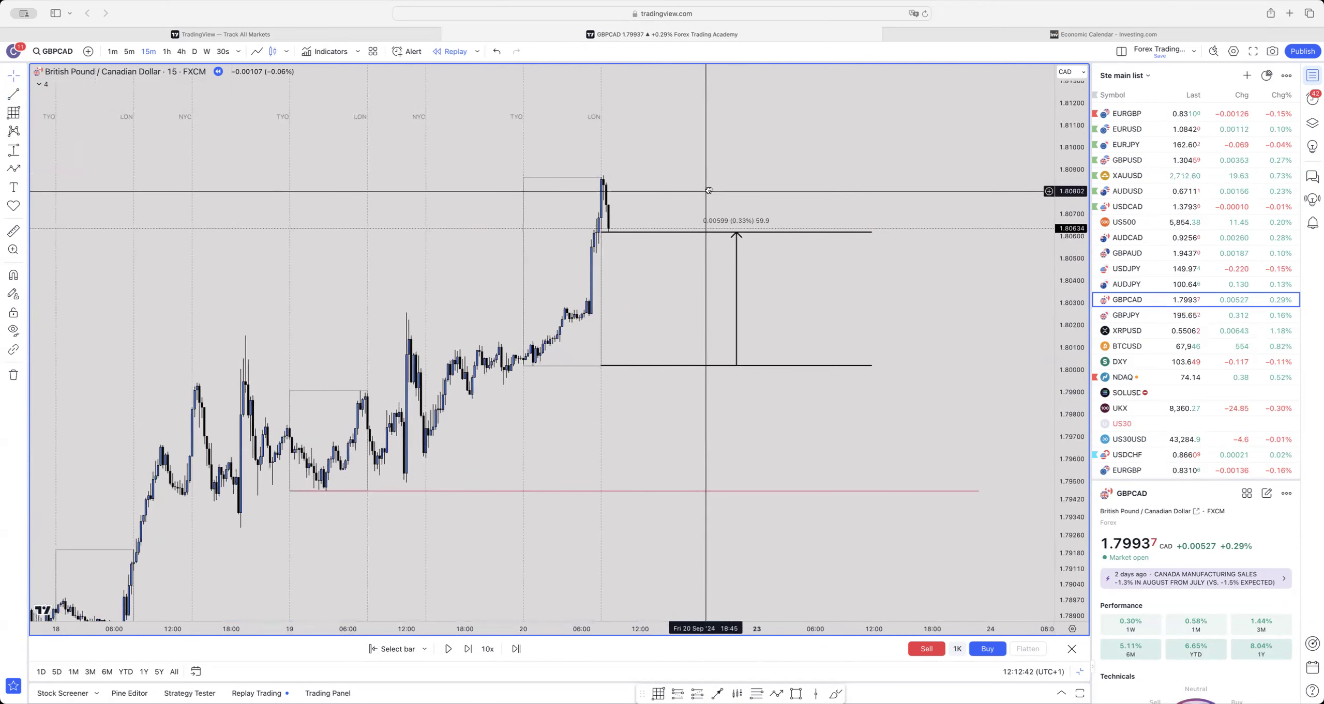
- Advance the replay three bars to price near 1.8045
left_click(468, 650)
left_click(468, 649)
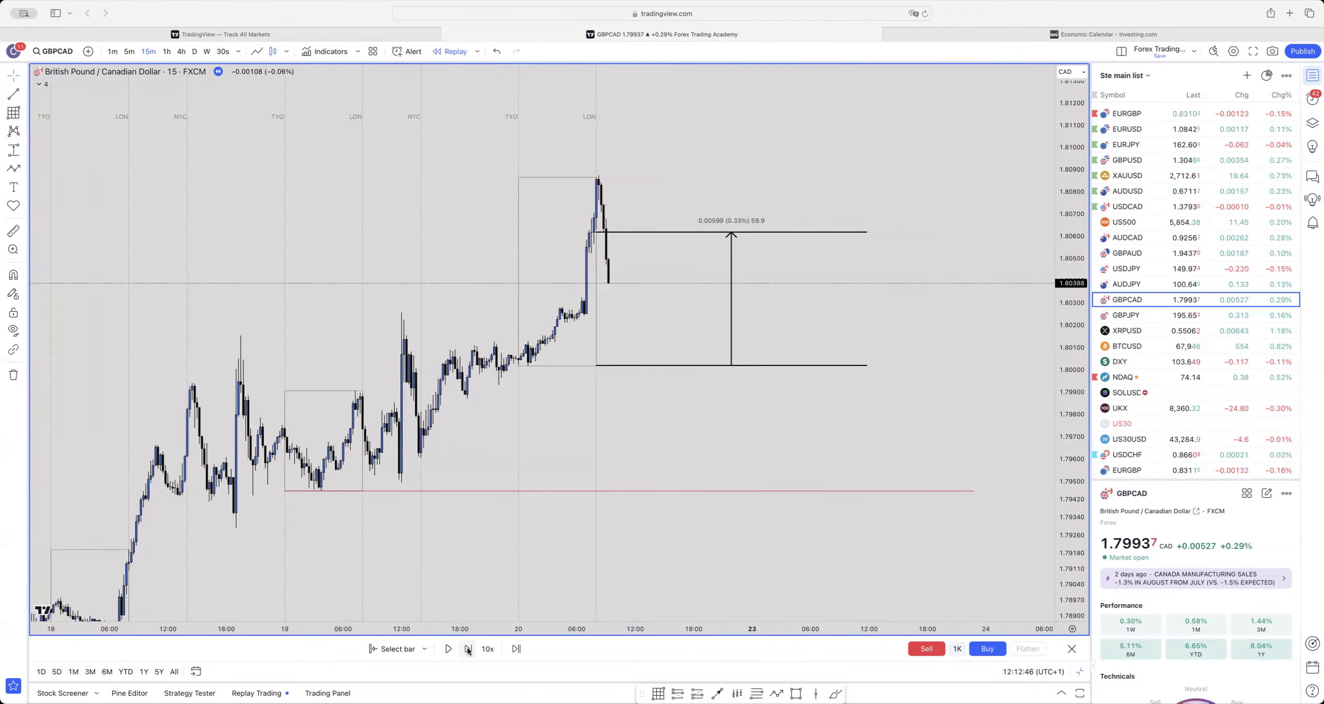
left_click(468, 649)
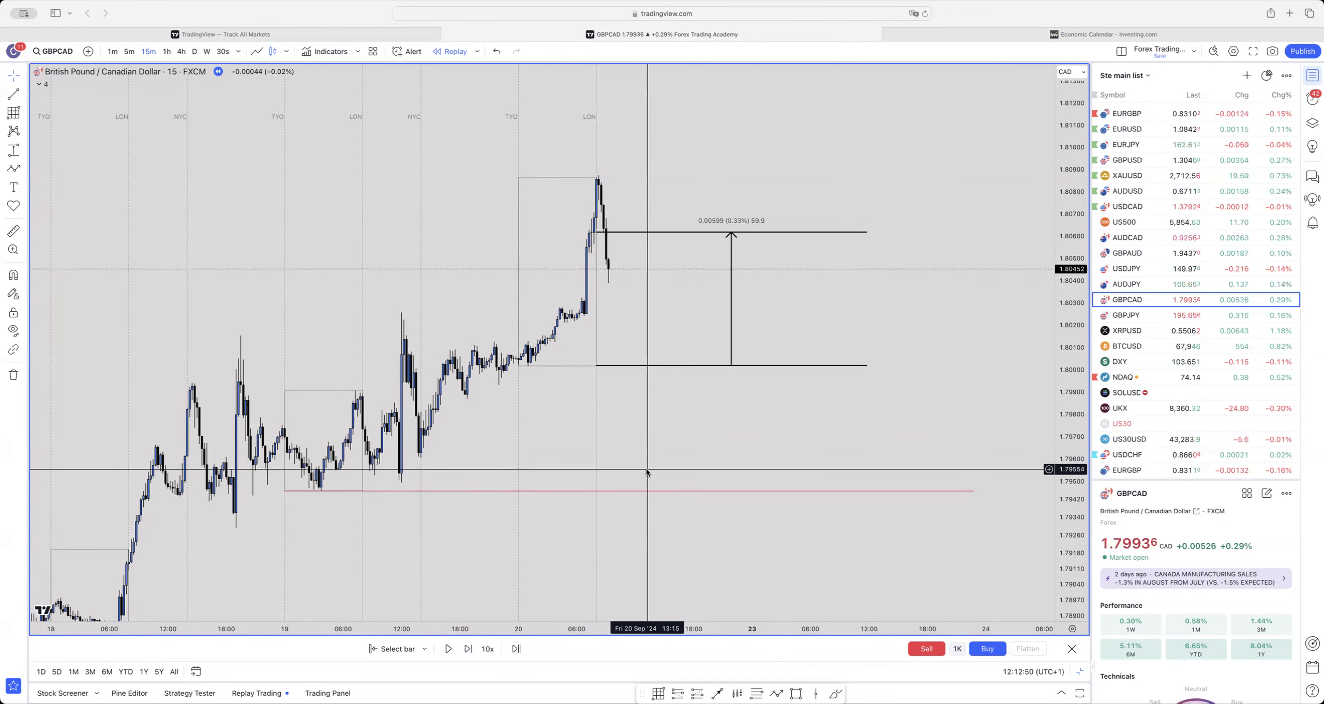
scroll(646, 471, "left", 15)
scroll(758, 193, "right", 15)
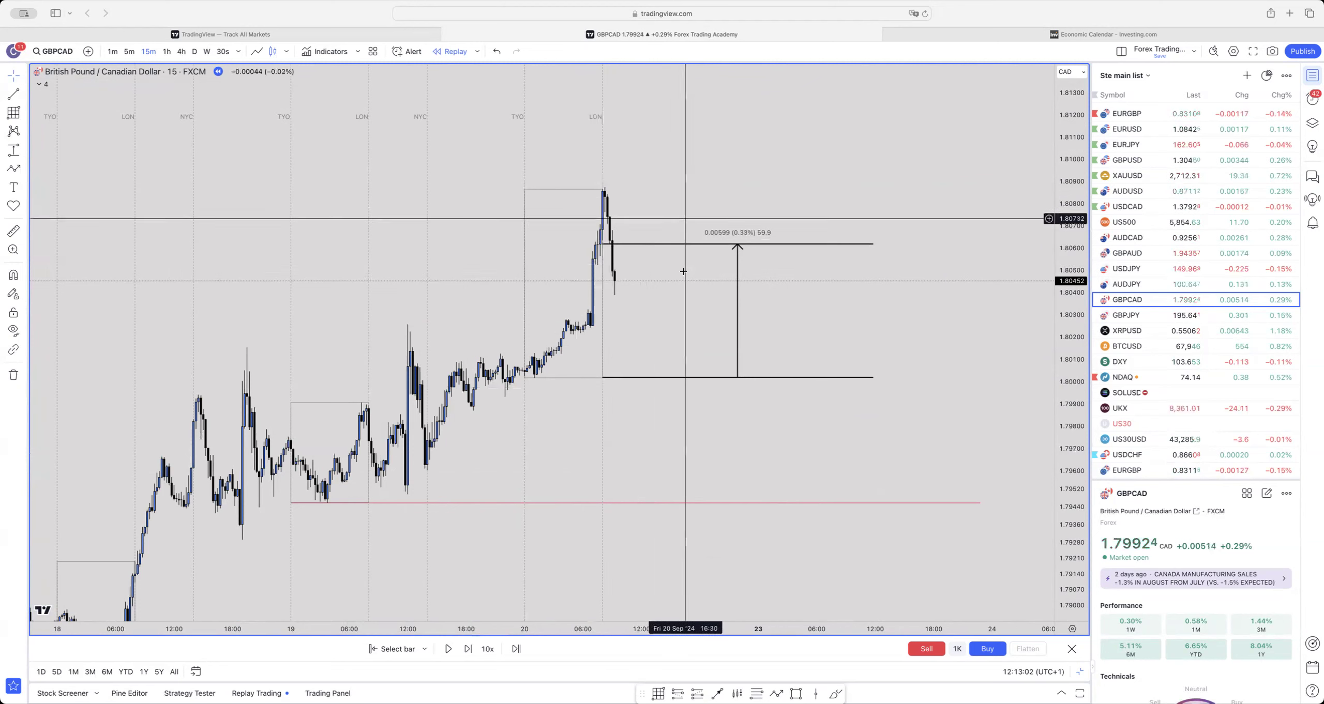
- Step two bars, then place a long at 1.7963 with stop 1.7943, target about 1.8024, ending 20 Sep
left_click(467, 649)
left_click(467, 649)
left_click(467, 649)
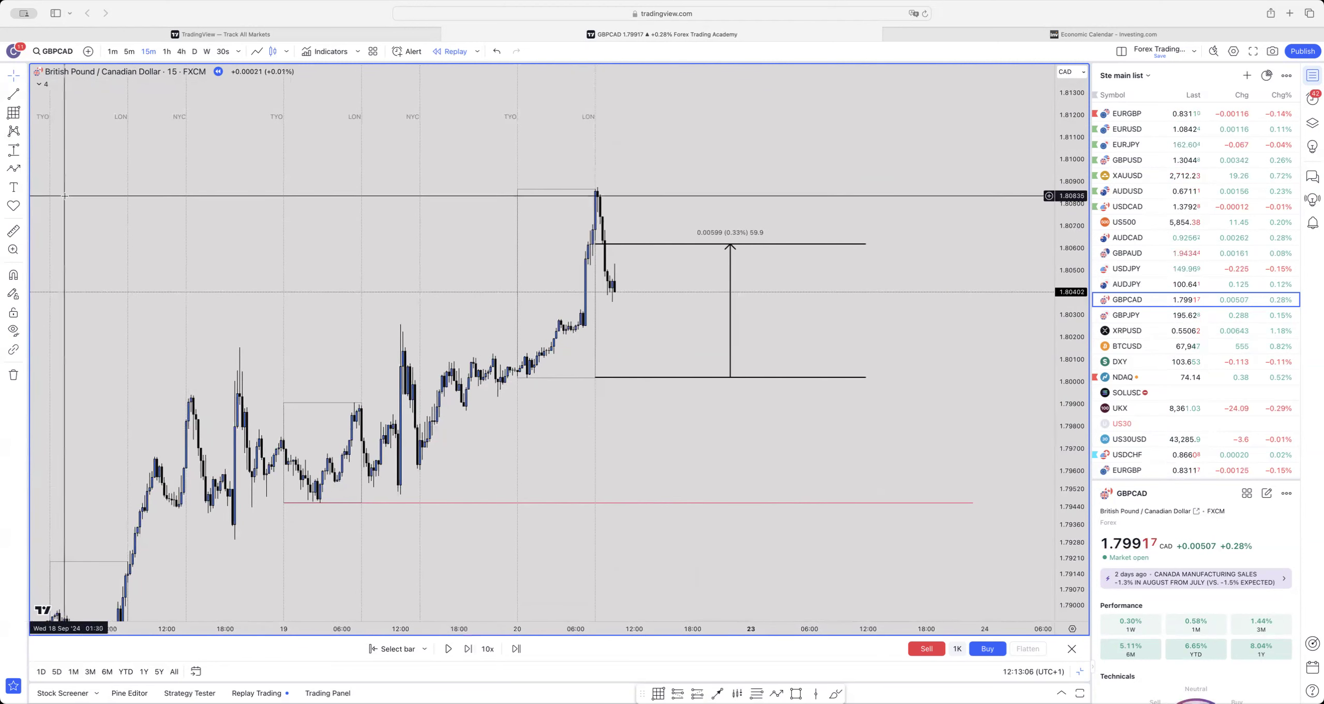
left_click(24, 153)
left_click(62, 162)
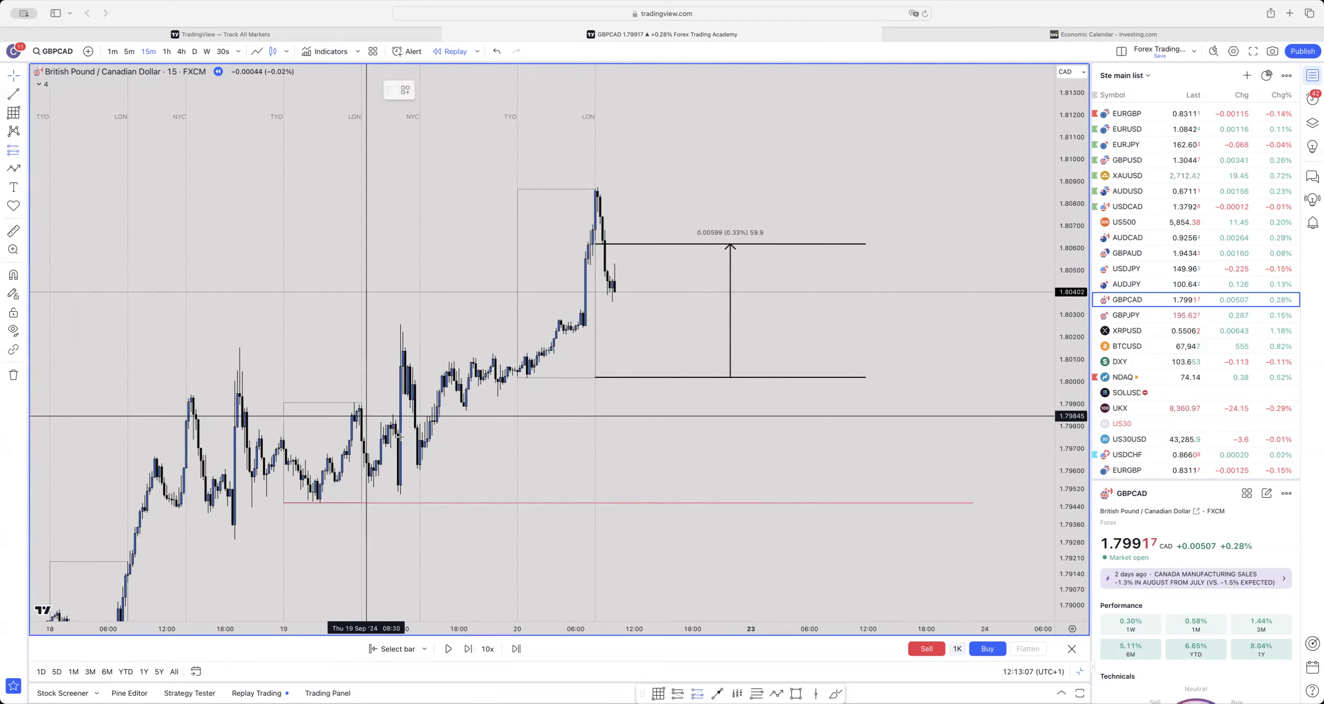
left_click(410, 464)
left_click_drag(412, 558, 410, 509)
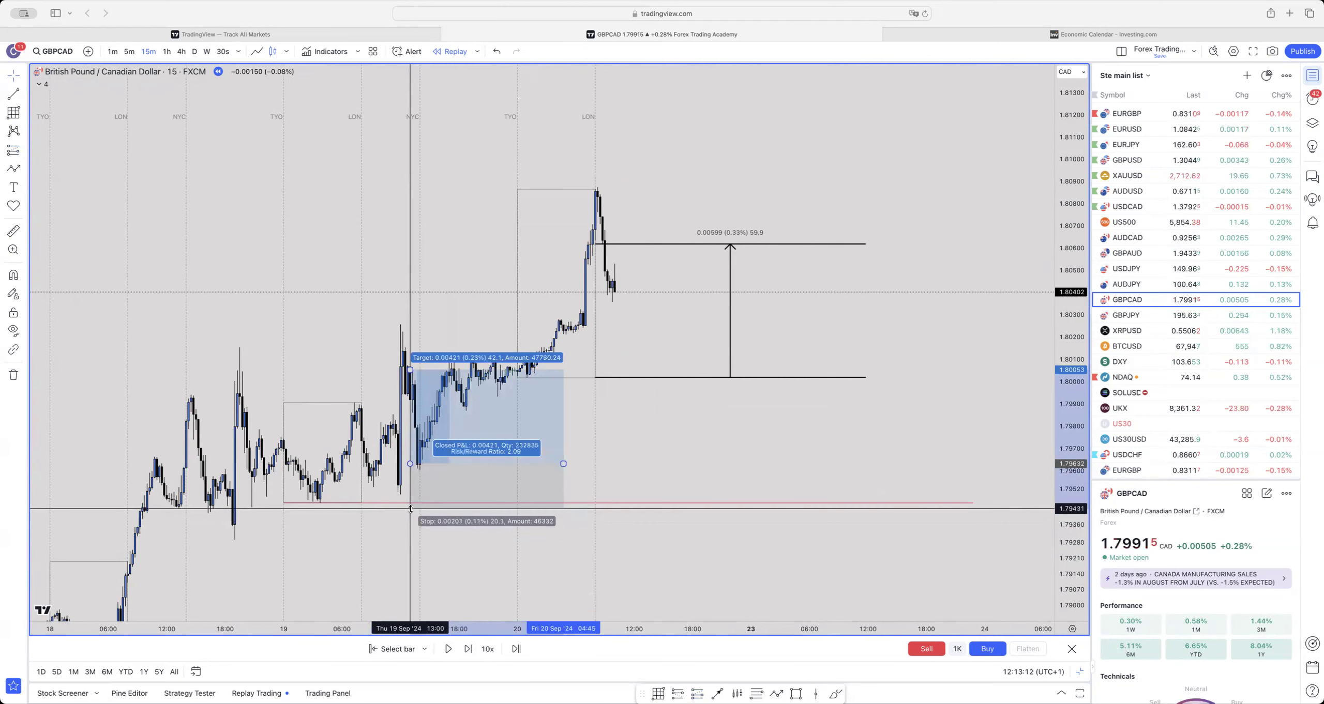
left_click_drag(410, 370, 410, 330)
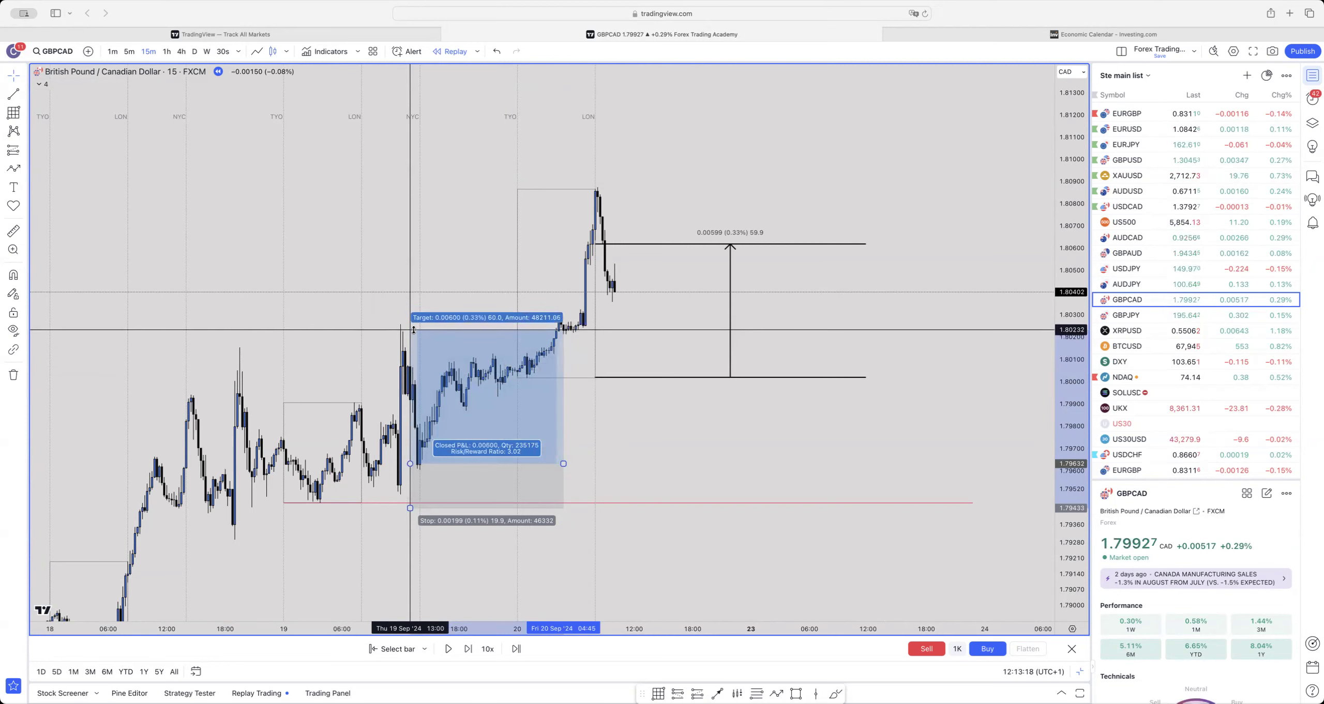
left_click_drag(563, 464, 527, 464)
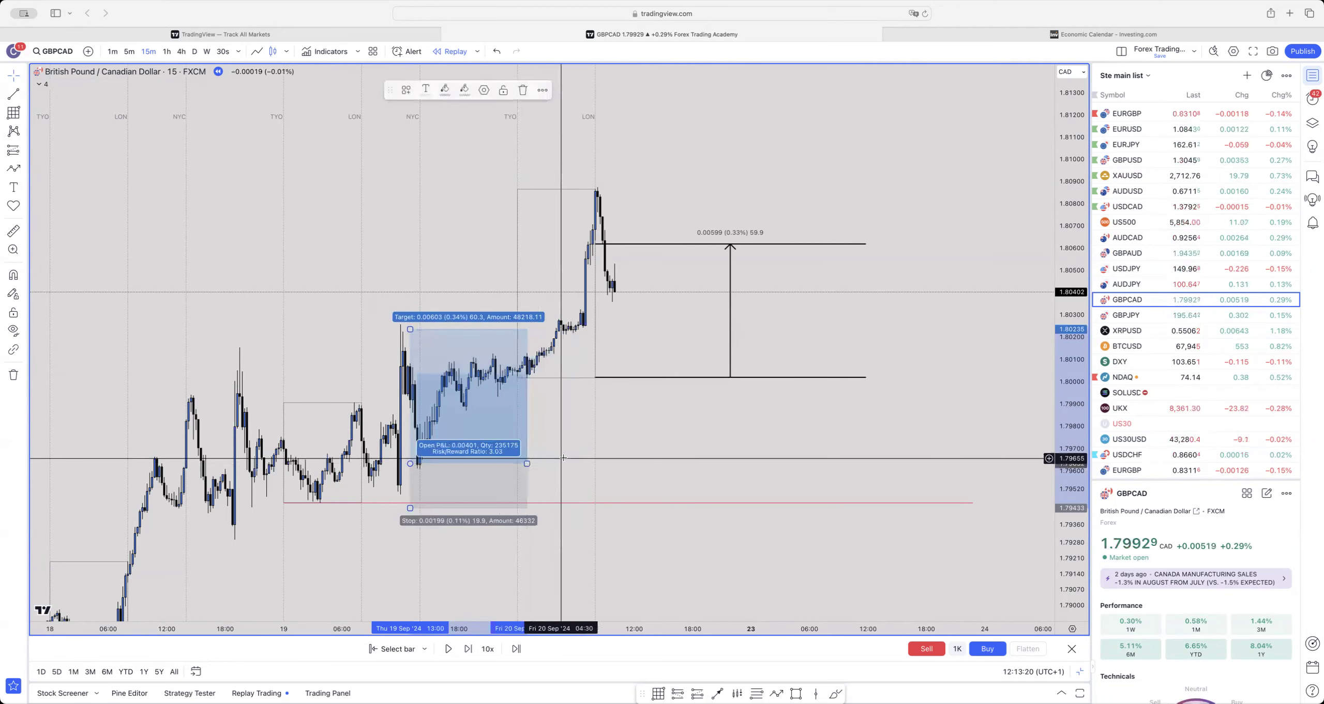
left_click(691, 517)
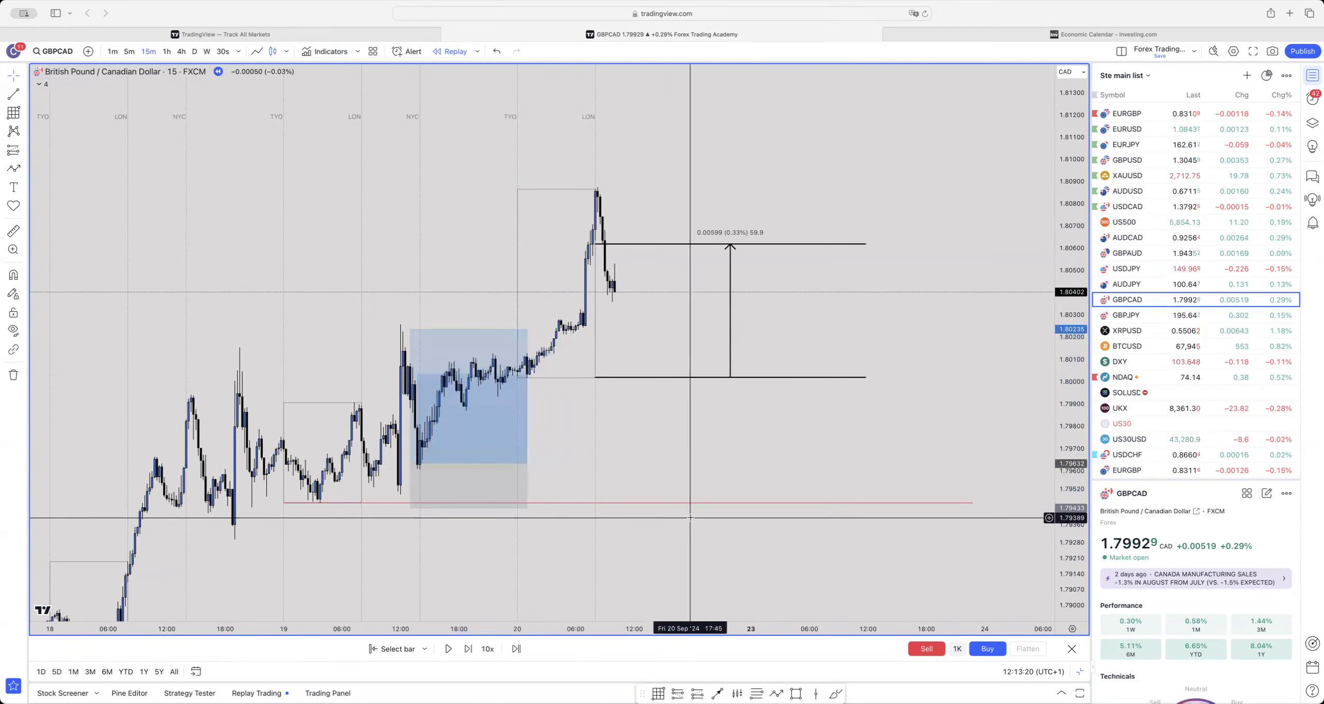
- Replay about 35 bars as price dips toward 1.8020 and climbs back near 1.8062
left_click(467, 649)
left_click(468, 649)
left_click(467, 649)
left_click(468, 649)
left_click(468, 649)
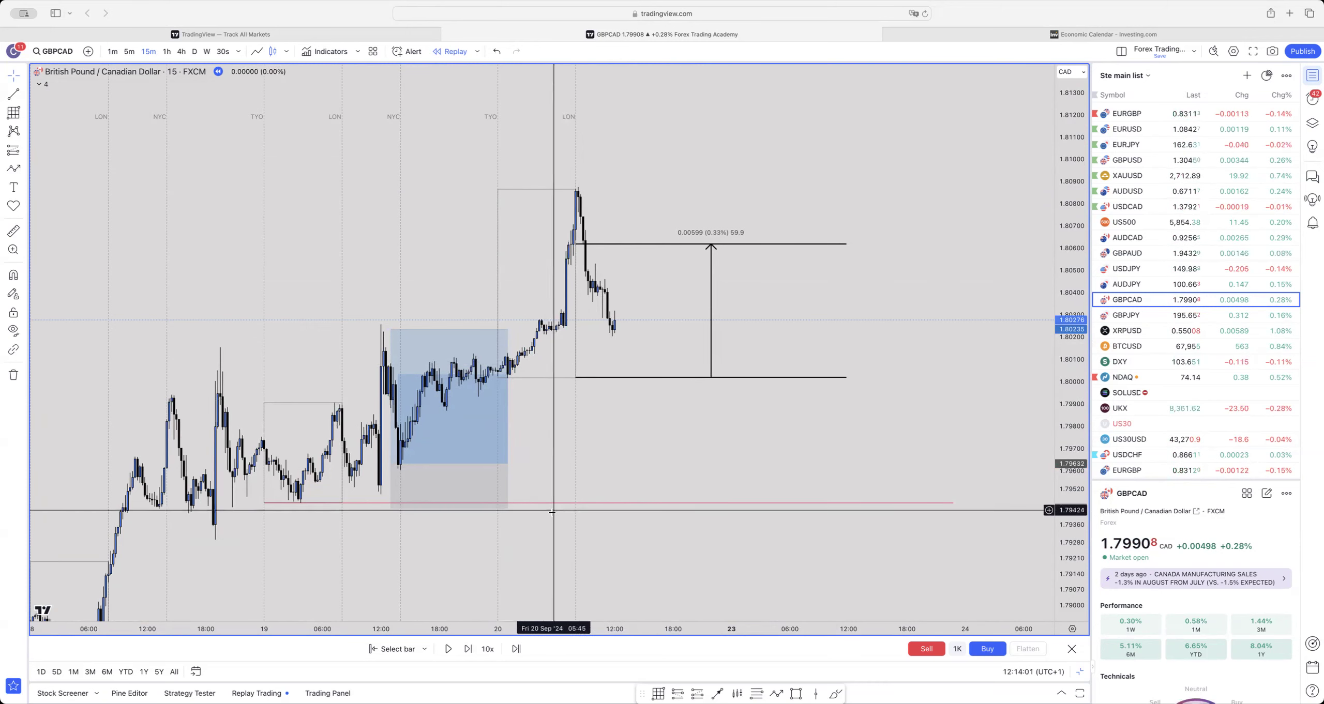
left_click(469, 648)
left_click(468, 649)
left_click(468, 648)
left_click(469, 649)
left_click(469, 648)
left_click(469, 648)
left_click(469, 649)
left_click(469, 649)
left_click(469, 649)
left_click(468, 649)
left_click(469, 649)
left_click(469, 648)
left_click(469, 648)
left_click(468, 648)
left_click(469, 649)
left_click(469, 648)
left_click(468, 649)
left_click(468, 649)
left_click(468, 649)
left_click(468, 648)
left_click(469, 648)
left_click(468, 649)
left_click(468, 649)
left_click(468, 649)
left_click(469, 649)
left_click(469, 649)
left_click(469, 649)
left_click(468, 649)
left_click(469, 648)
left_click(469, 649)
left_click(469, 648)
left_click(468, 648)
left_click(469, 648)
left_click(468, 649)
left_click(469, 648)
left_click(468, 648)
left_click(468, 649)
left_click(468, 648)
left_click(469, 648)
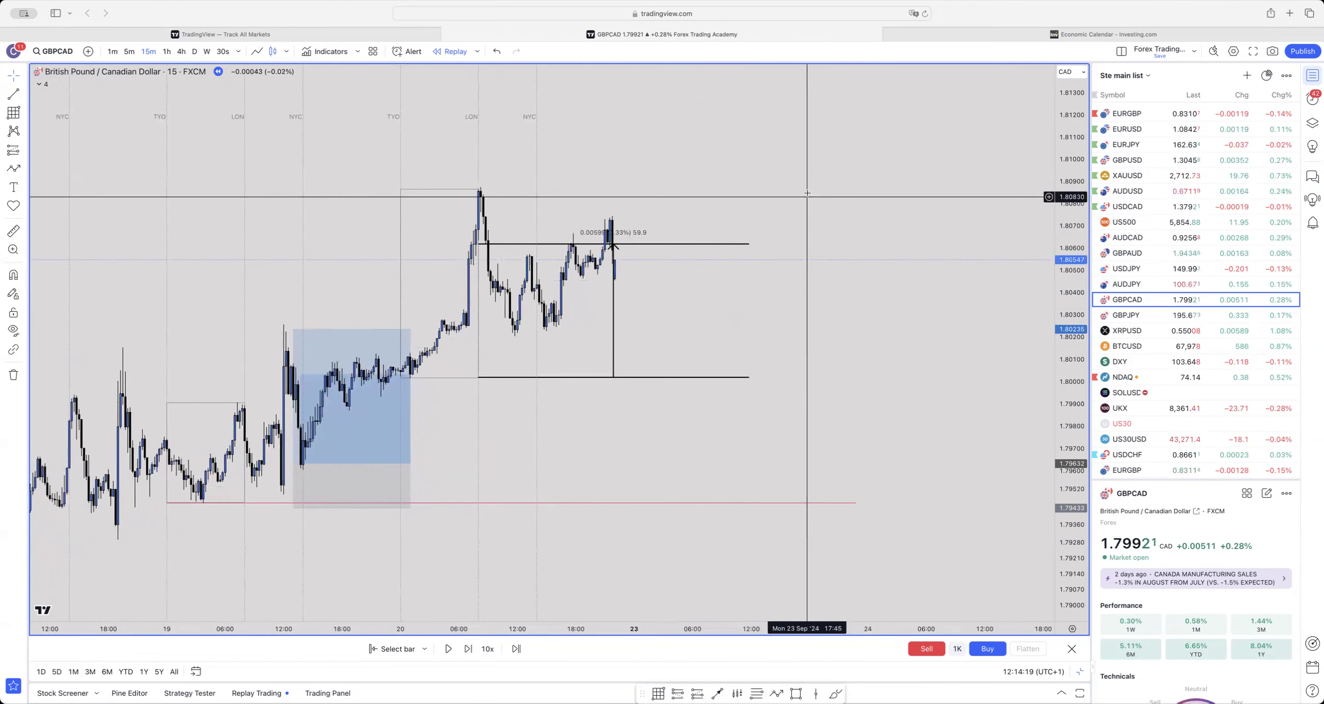
- Draw a supply zone box from 1.8077 to 1.8087 at the Friday peak and delete the measured-range bracket
left_click(13, 113)
mouse_move(473, 210)
left_mouse_down()
mouse_move(610, 189)
mouse_move(958, 188)
left_mouse_up()
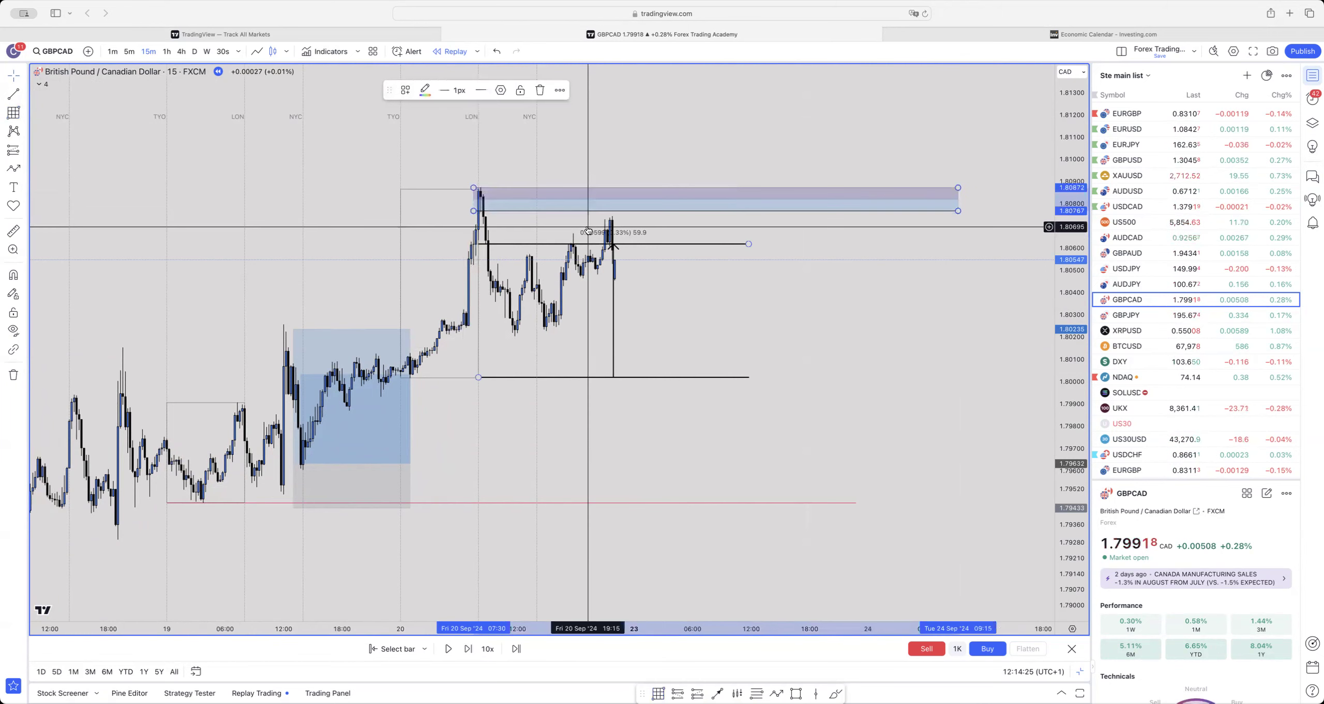
left_click(611, 247)
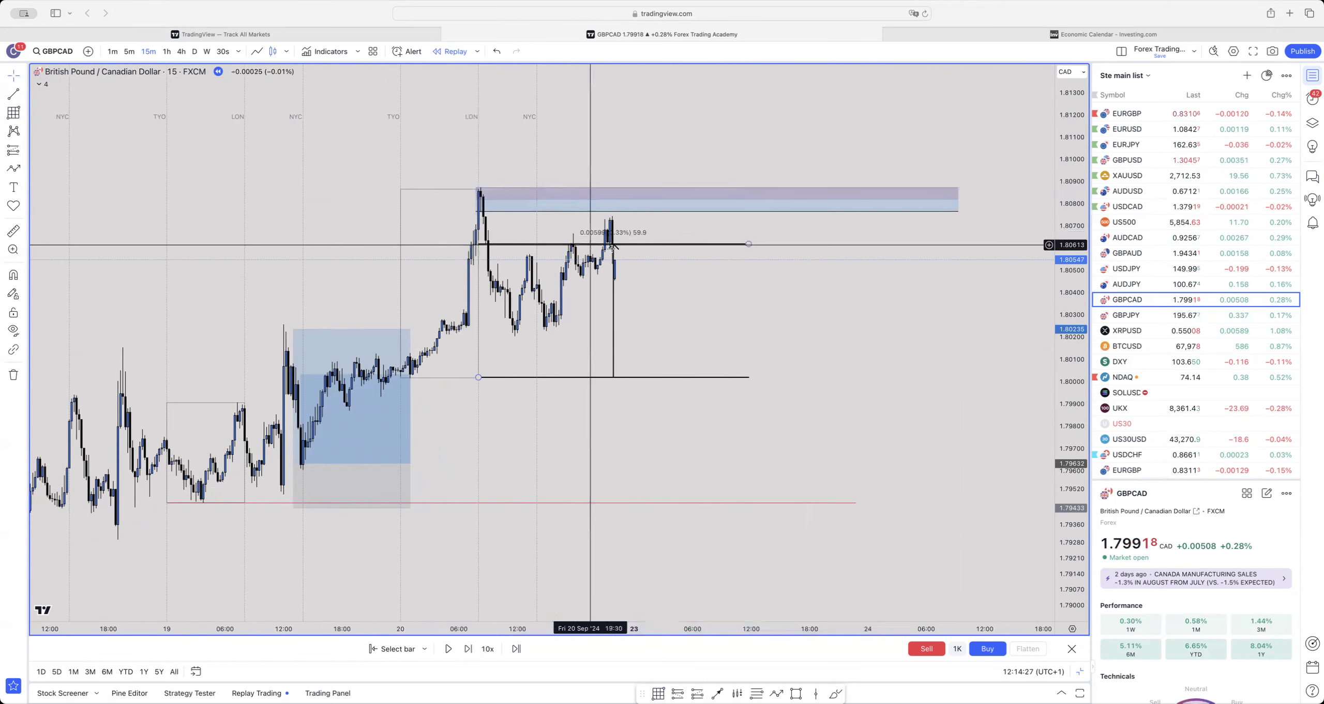
left_click(613, 313)
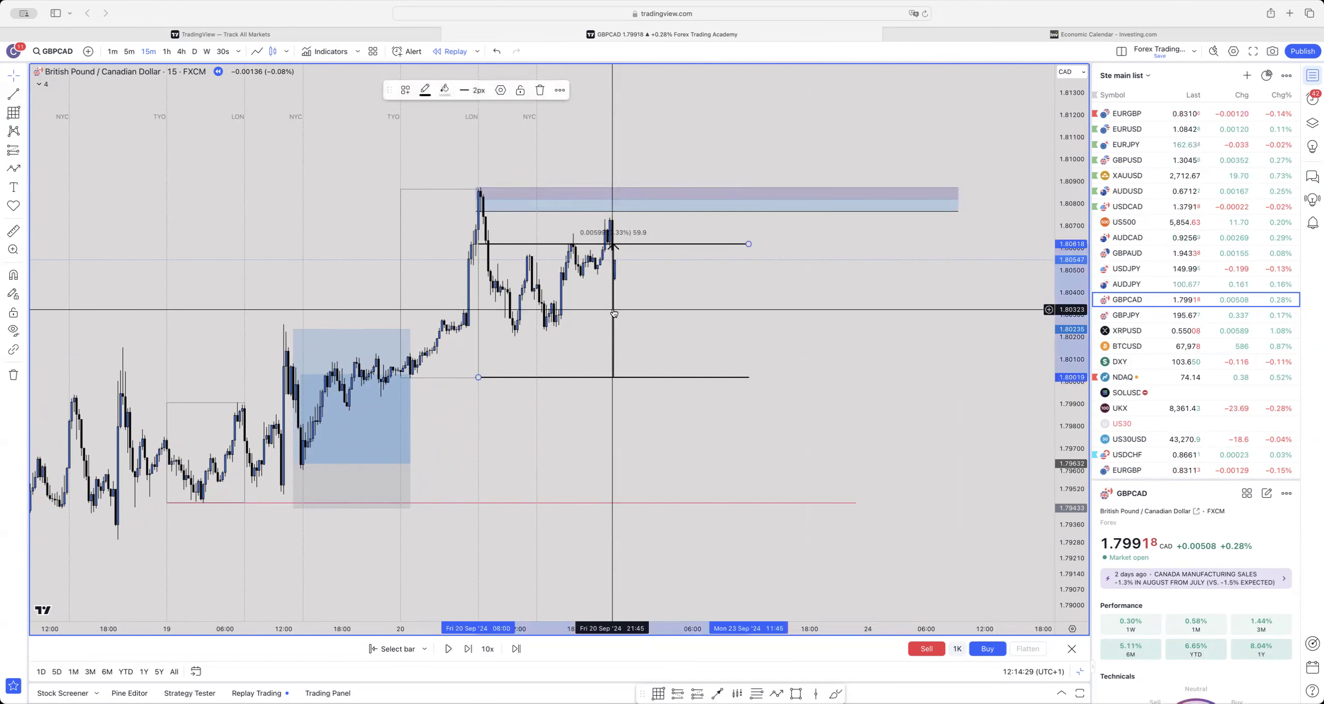
key("Delete")
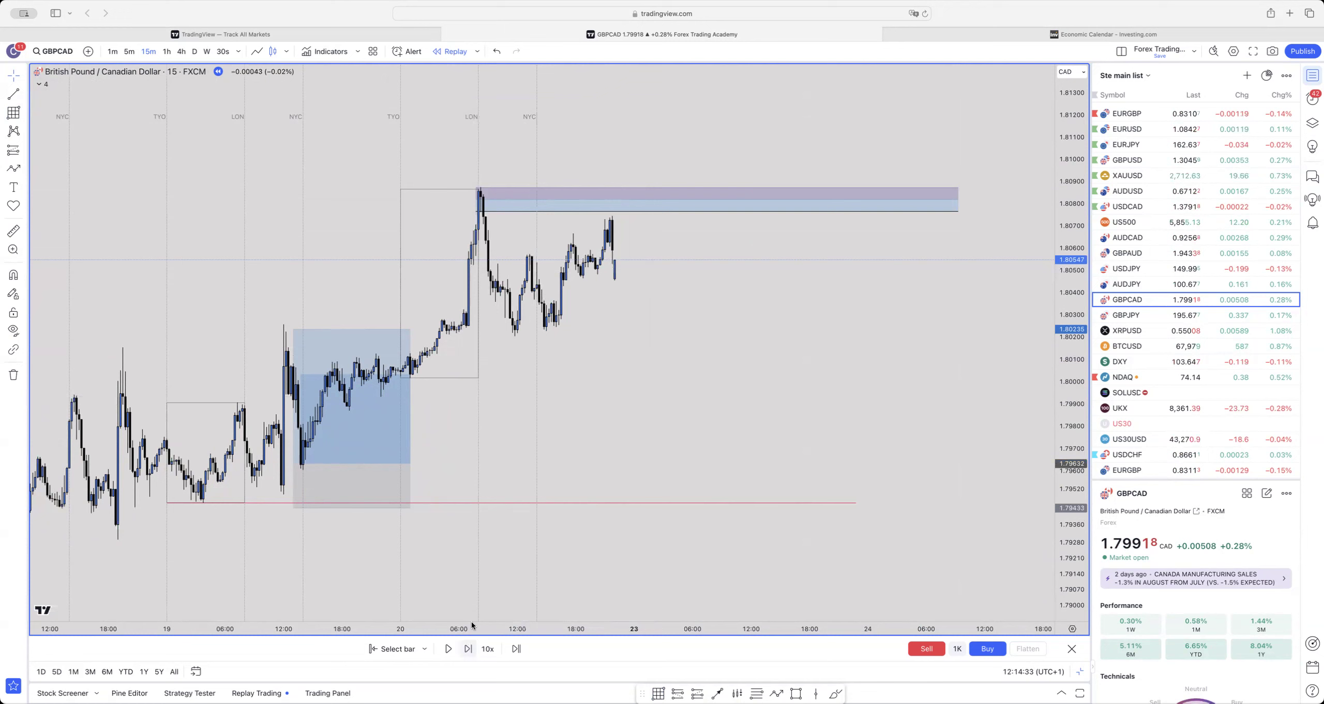
- Replay about 25 bars into Monday 23 Sep, until price drops to about 1.8017
left_click(468, 649)
left_click(467, 649)
left_click(468, 649)
left_click(468, 649)
left_click(467, 649)
left_click(468, 649)
left_click(467, 649)
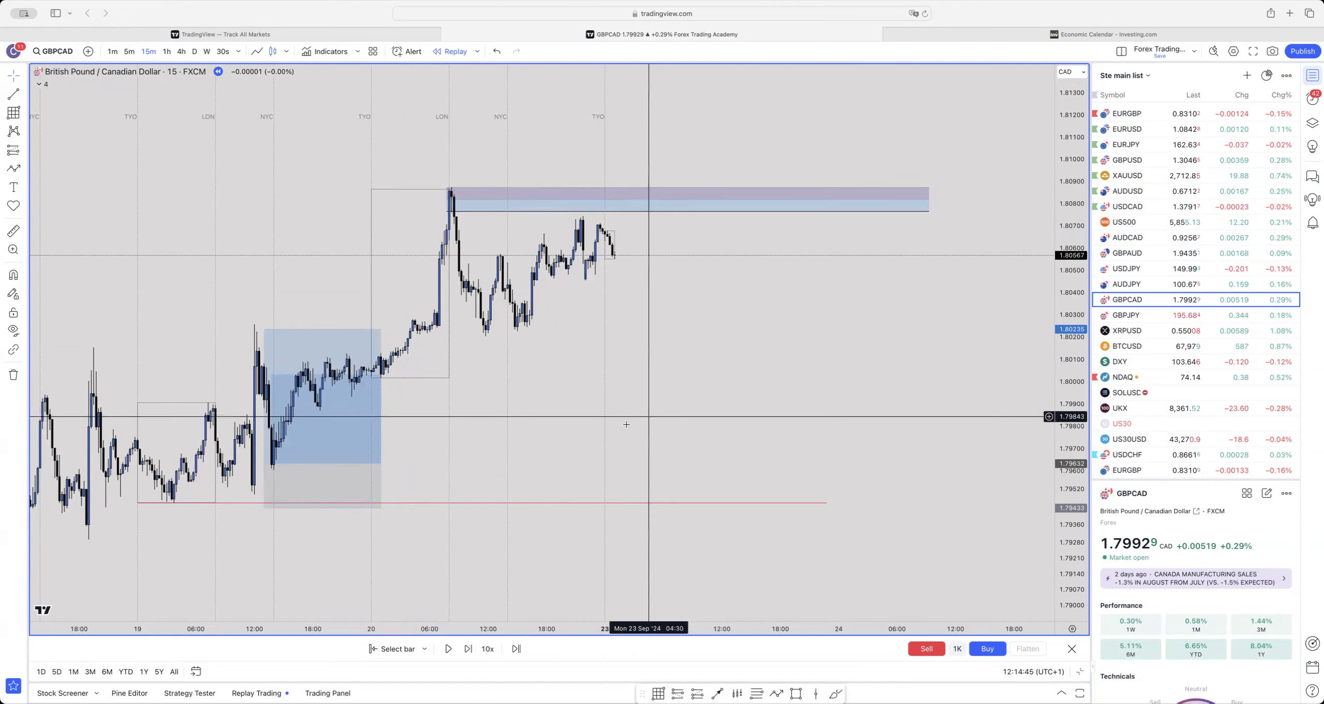
left_click(467, 650)
left_click(467, 649)
left_click(467, 650)
left_click(467, 650)
left_click(467, 650)
left_click(467, 649)
left_click(467, 649)
left_click(467, 650)
left_click(467, 650)
left_click(467, 650)
left_click(467, 649)
left_click(467, 649)
left_click(467, 650)
left_click(467, 650)
left_click(467, 650)
left_click(467, 649)
left_click(467, 650)
left_click(467, 649)
left_click(467, 650)
left_click(467, 649)
left_click(467, 649)
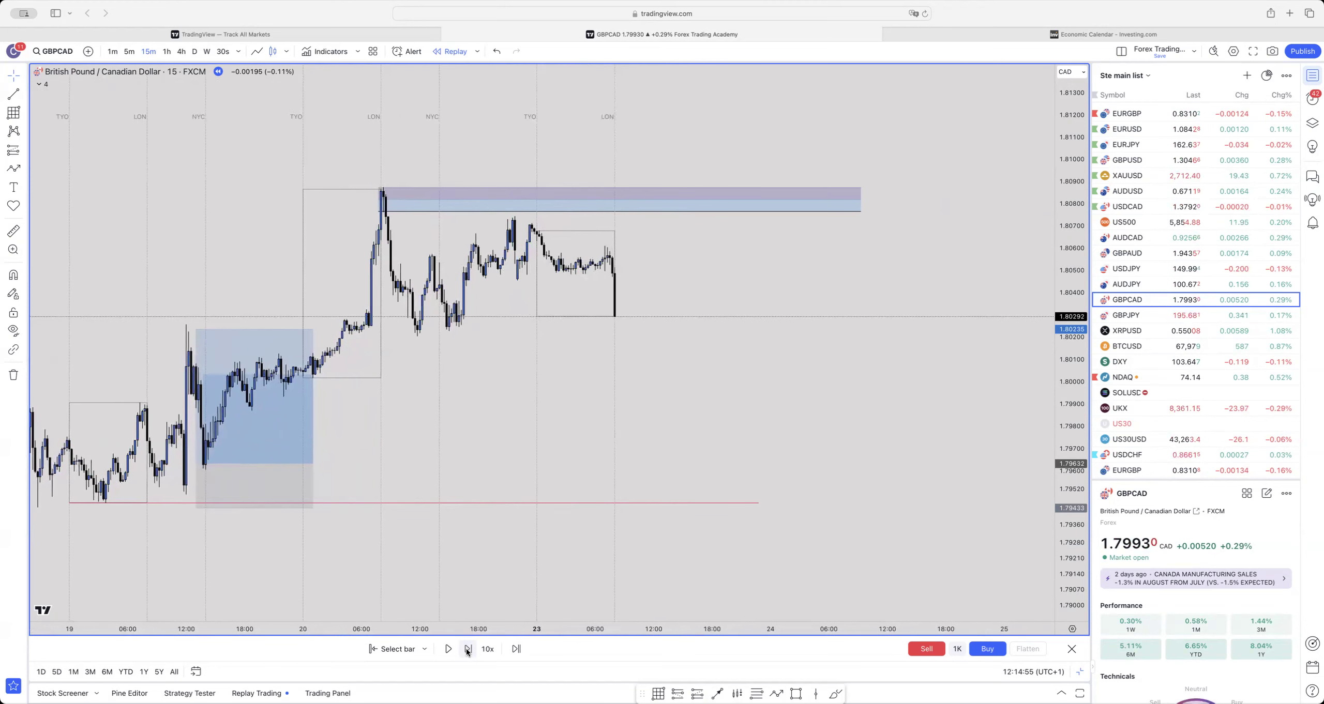
left_click(467, 650)
left_click(467, 649)
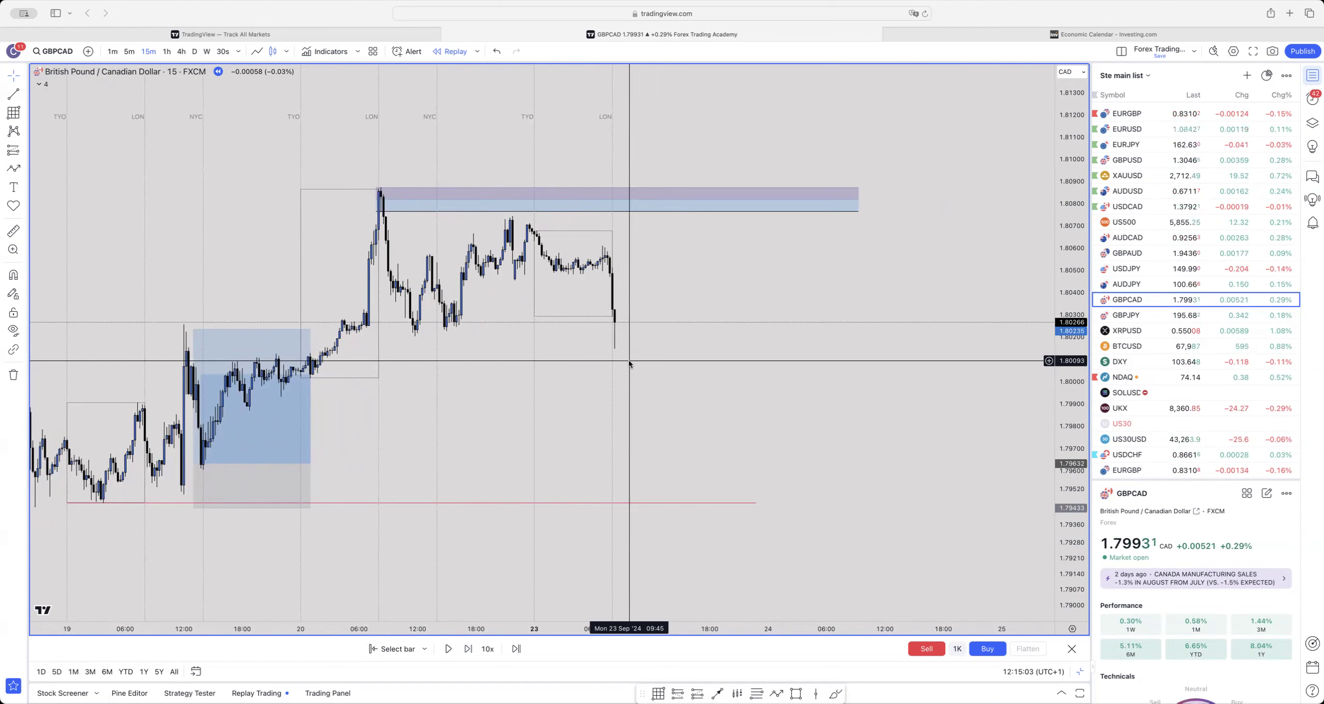
left_click_drag(628, 379, 664, 378)
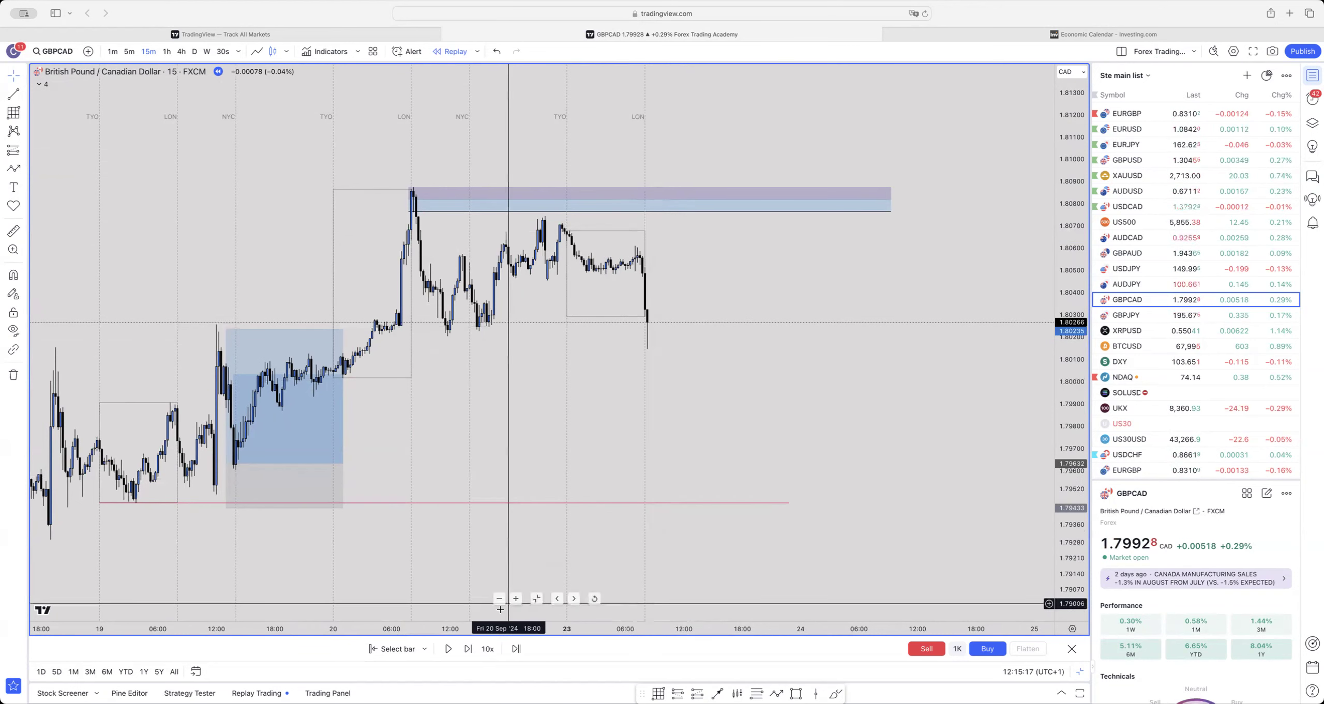
left_click(468, 649)
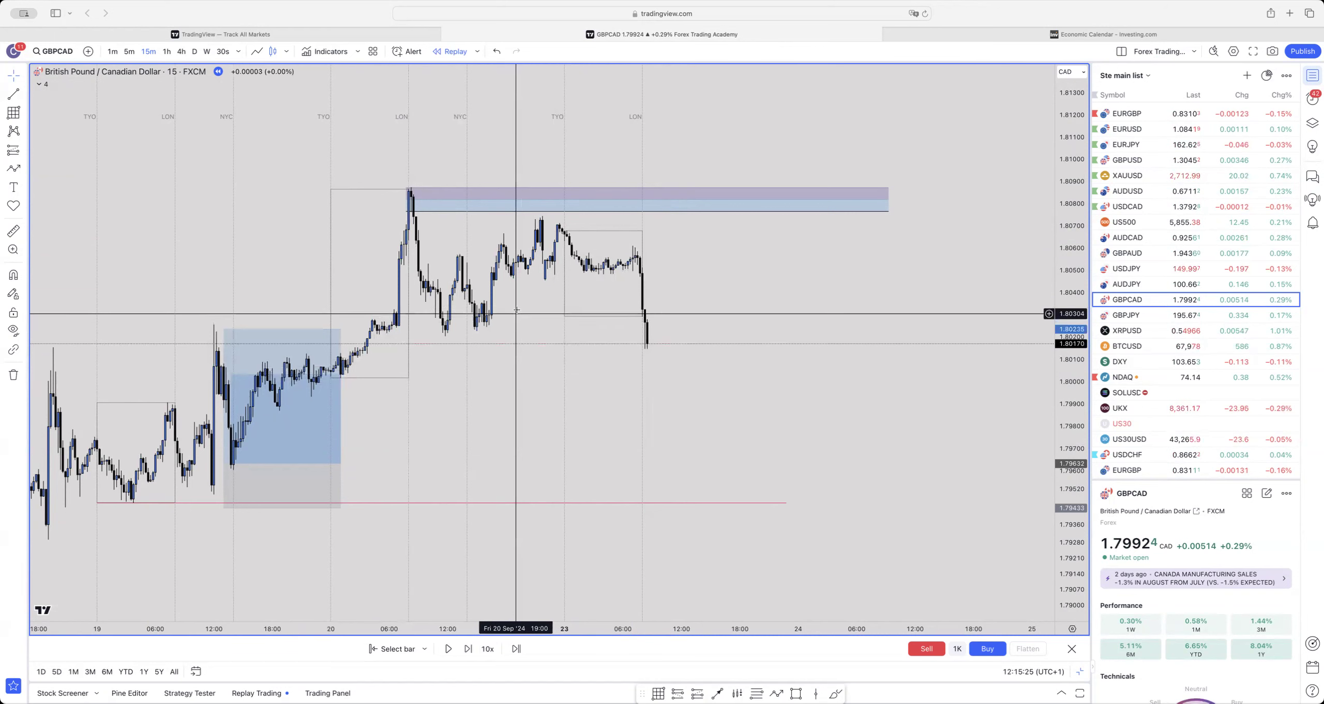
- Measure the latest drop from the zone at about 18.1 pips, then delete the measurement
left_click(24, 150)
left_click(98, 386)
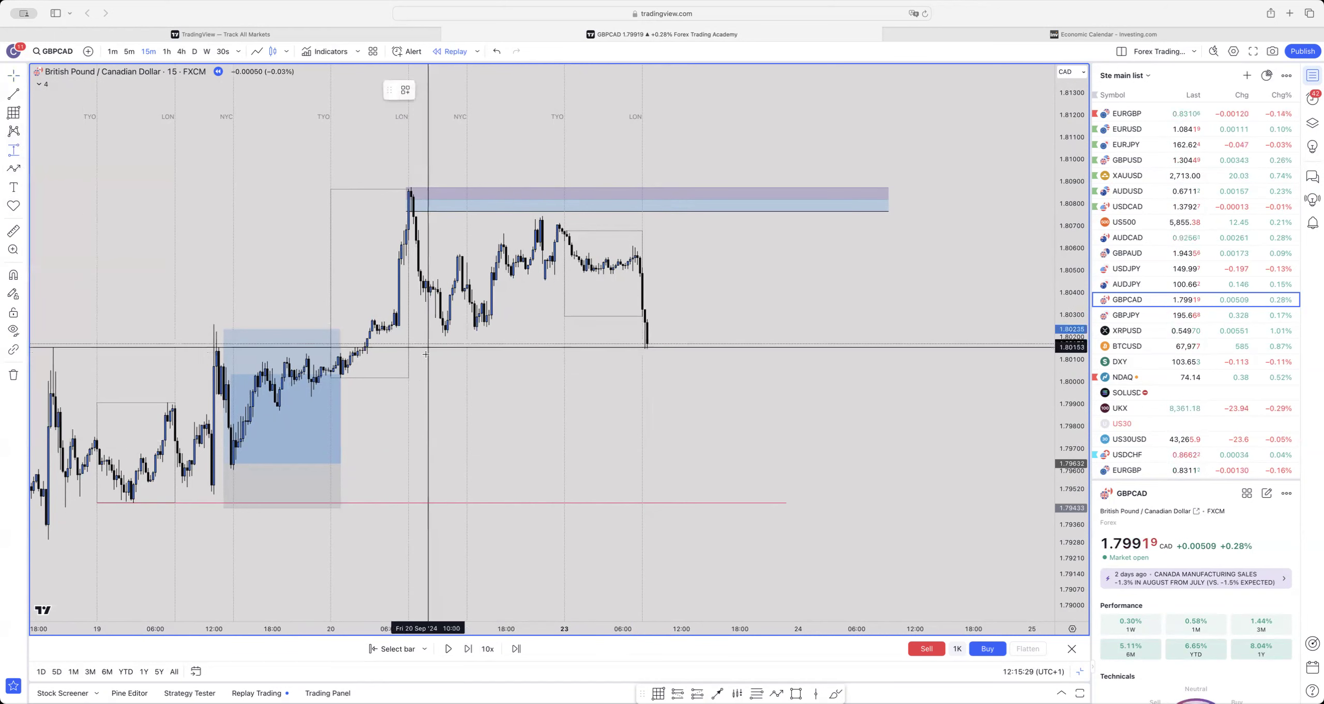
left_click(406, 377)
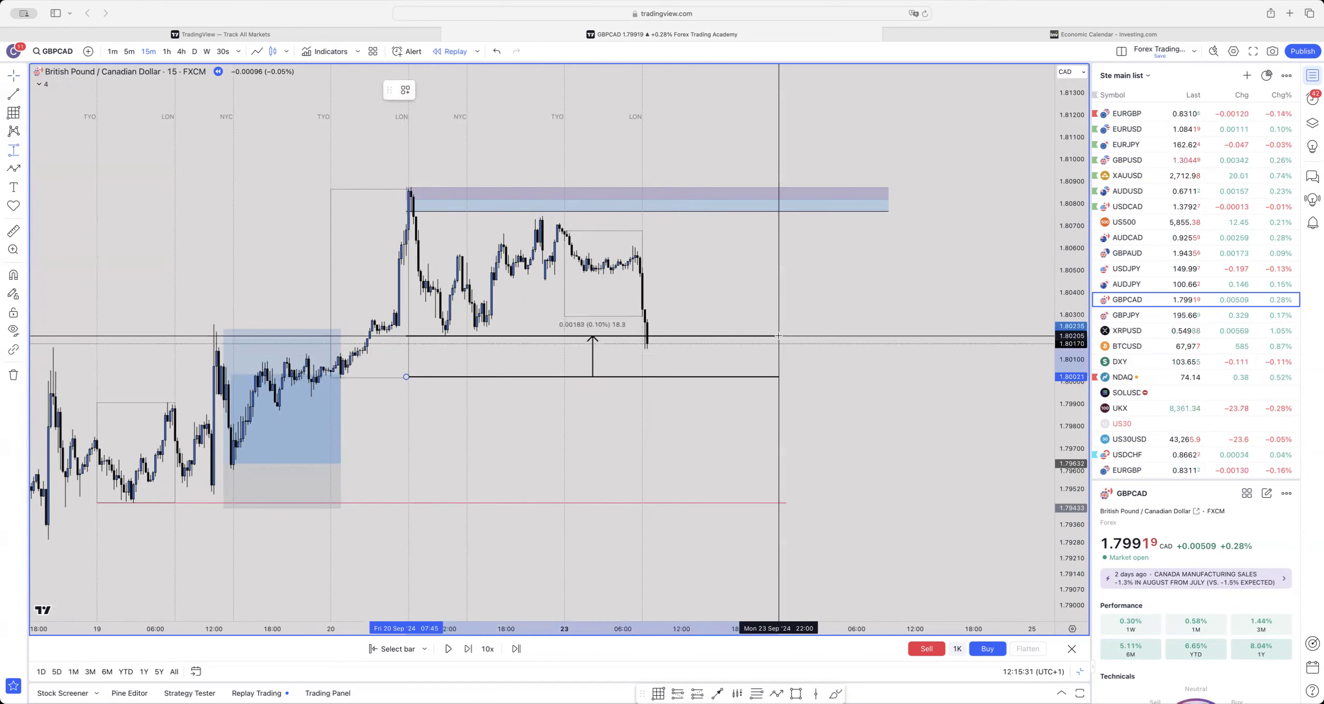
left_click(778, 336)
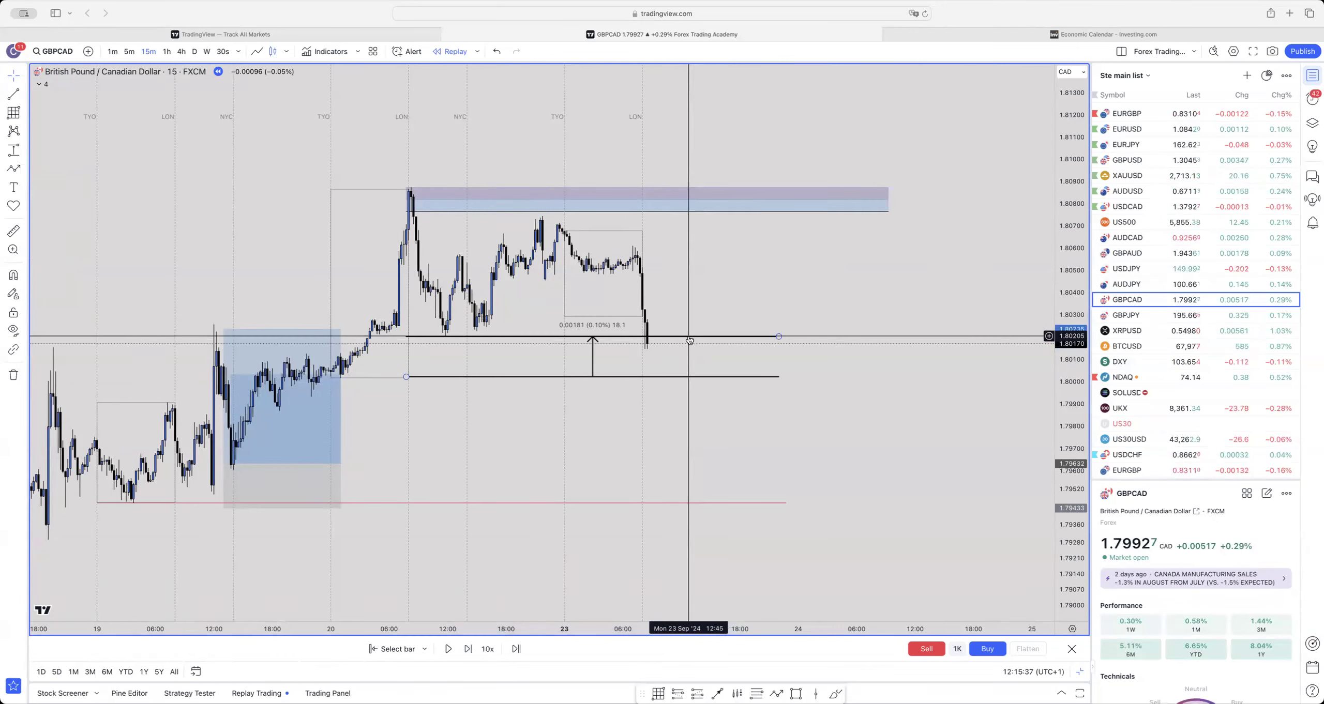
left_click(480, 339)
key("Delete")
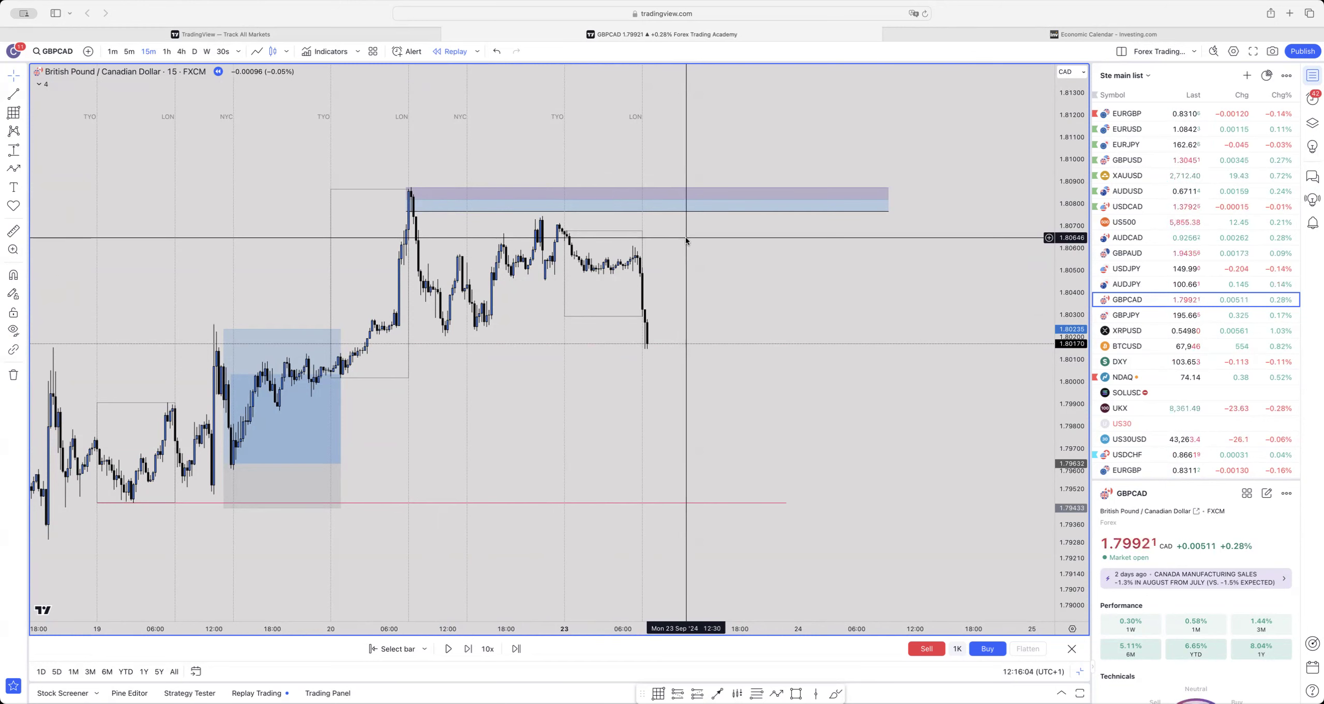
- Mark the broken swing low with a short red line
left_click(13, 94)
left_click(562, 316)
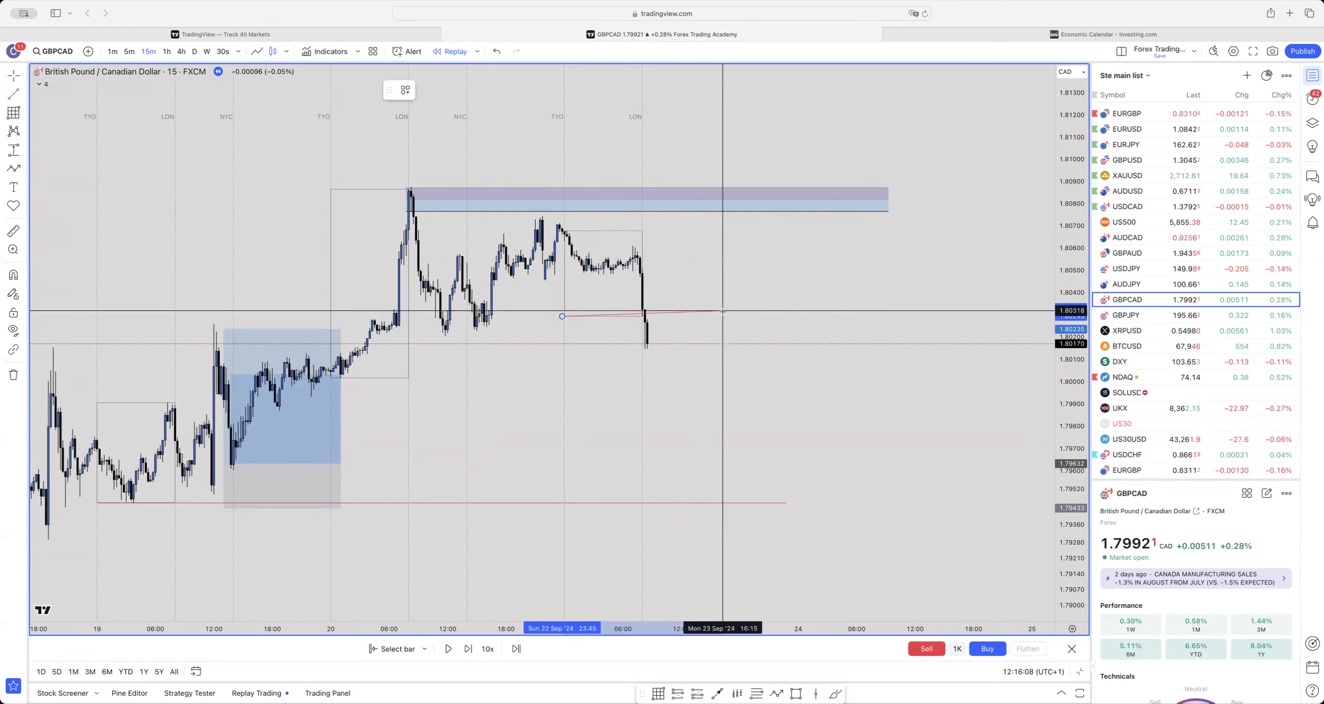
left_click(721, 316)
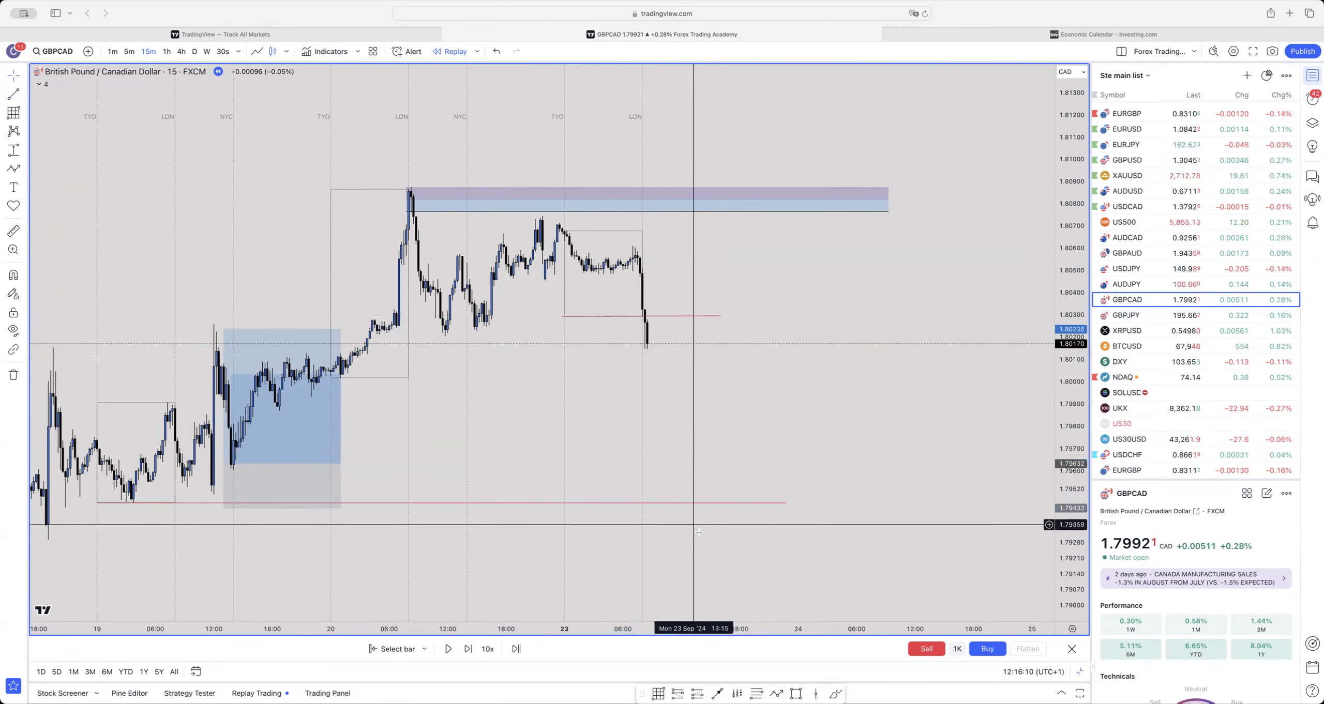
- Sketch a blue path from the latest low up to the supply zone, then down with an arrow
left_click(776, 693)
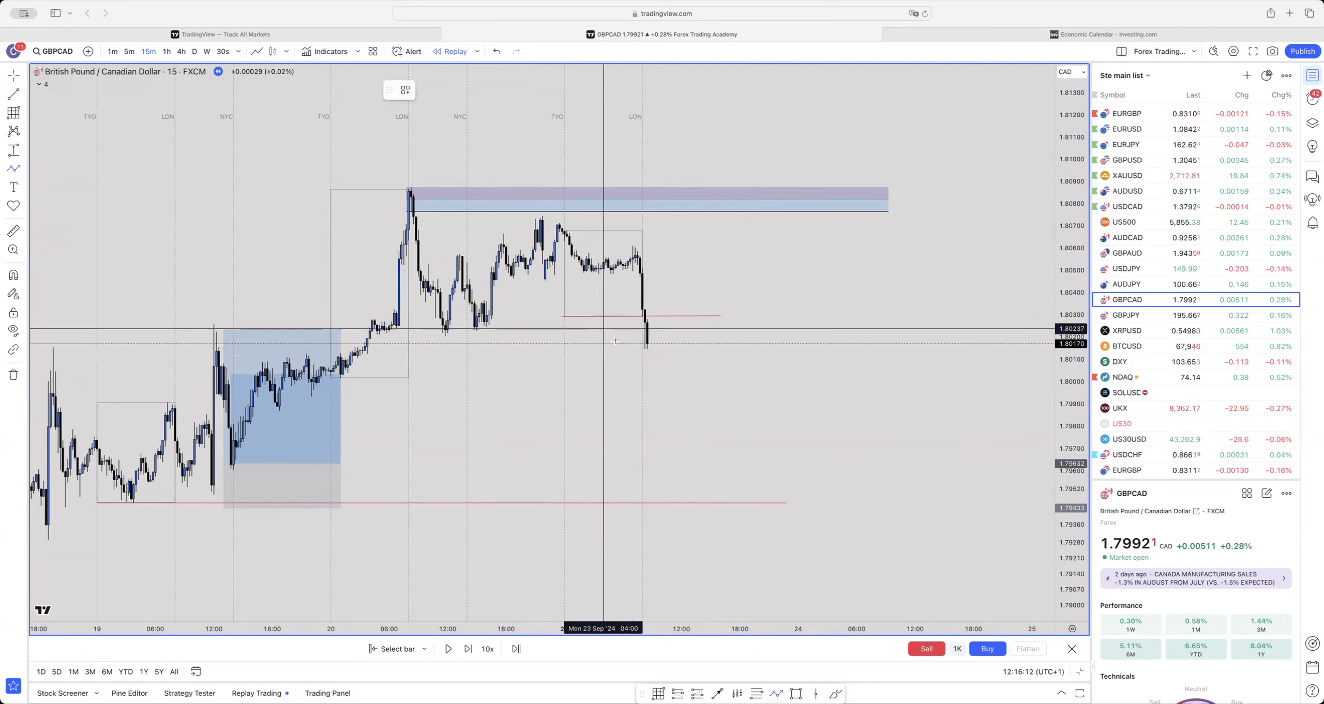
left_click(642, 343)
left_click(682, 239)
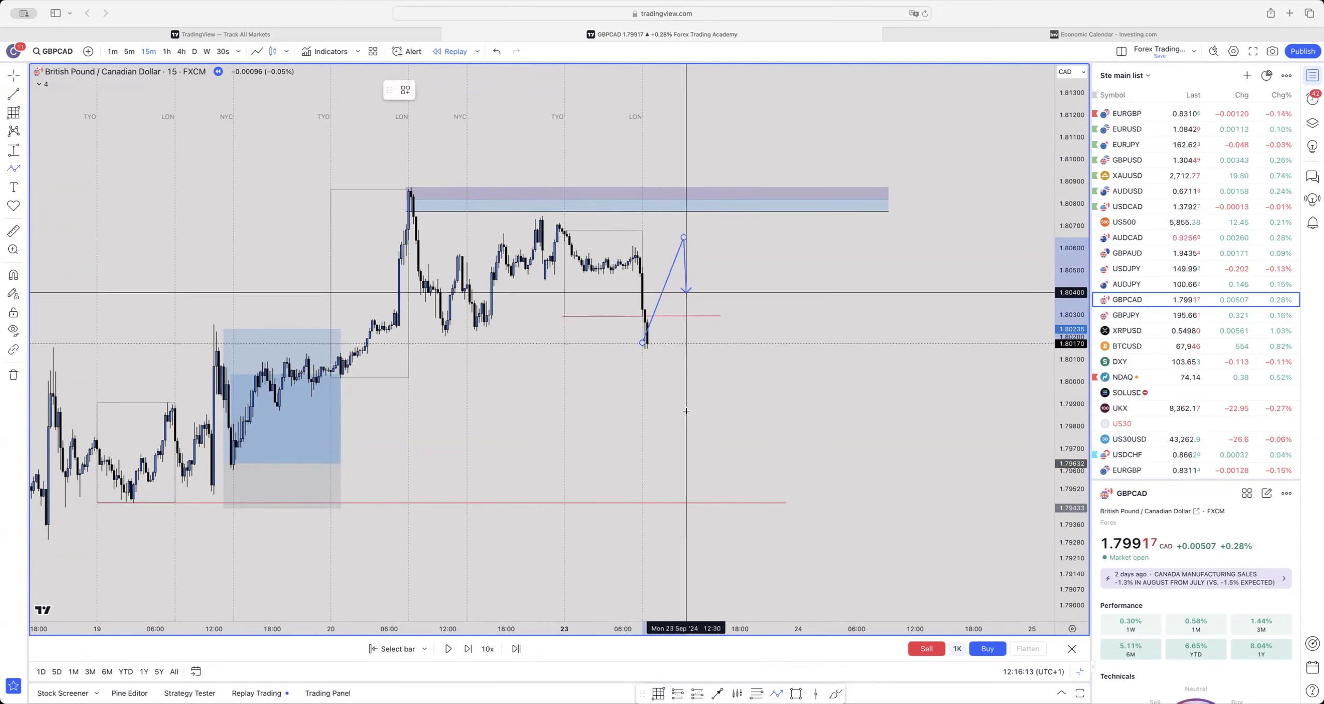
double_click(685, 448)
- Draw a thin band from the recent swing high across to the right
left_click(14, 112)
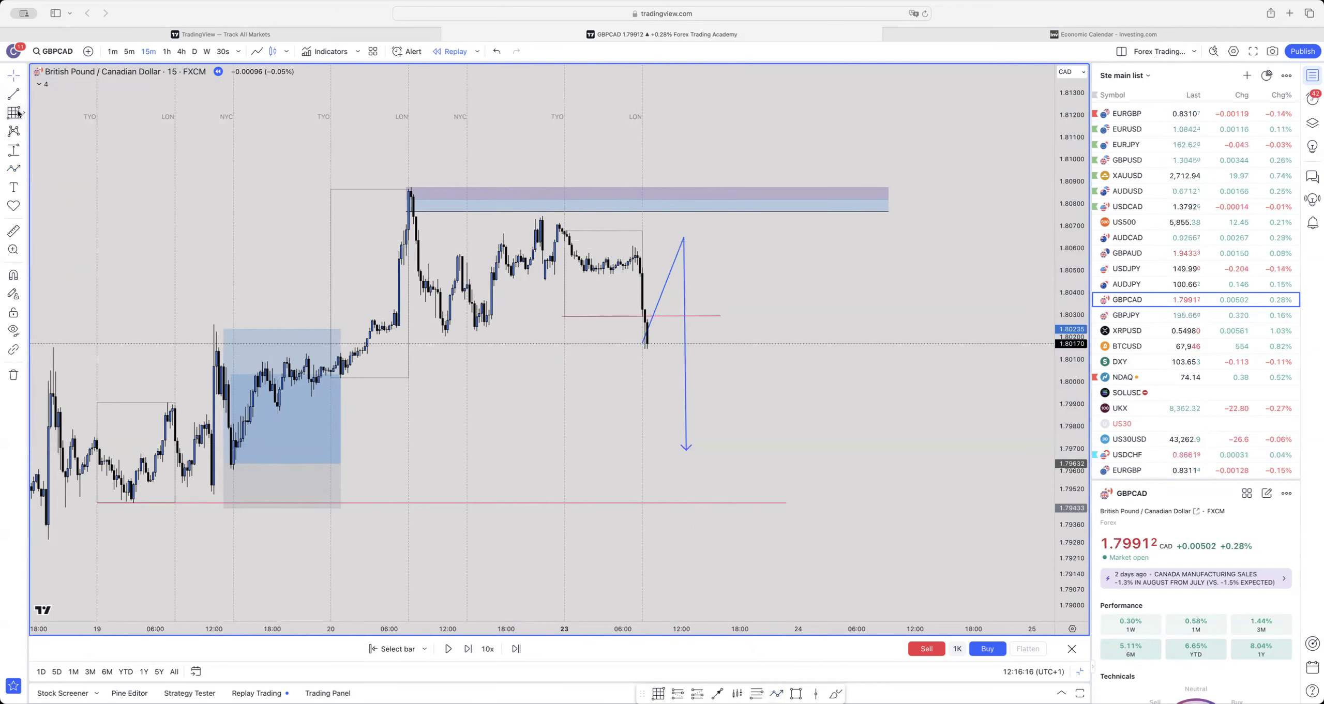
left_click(559, 238)
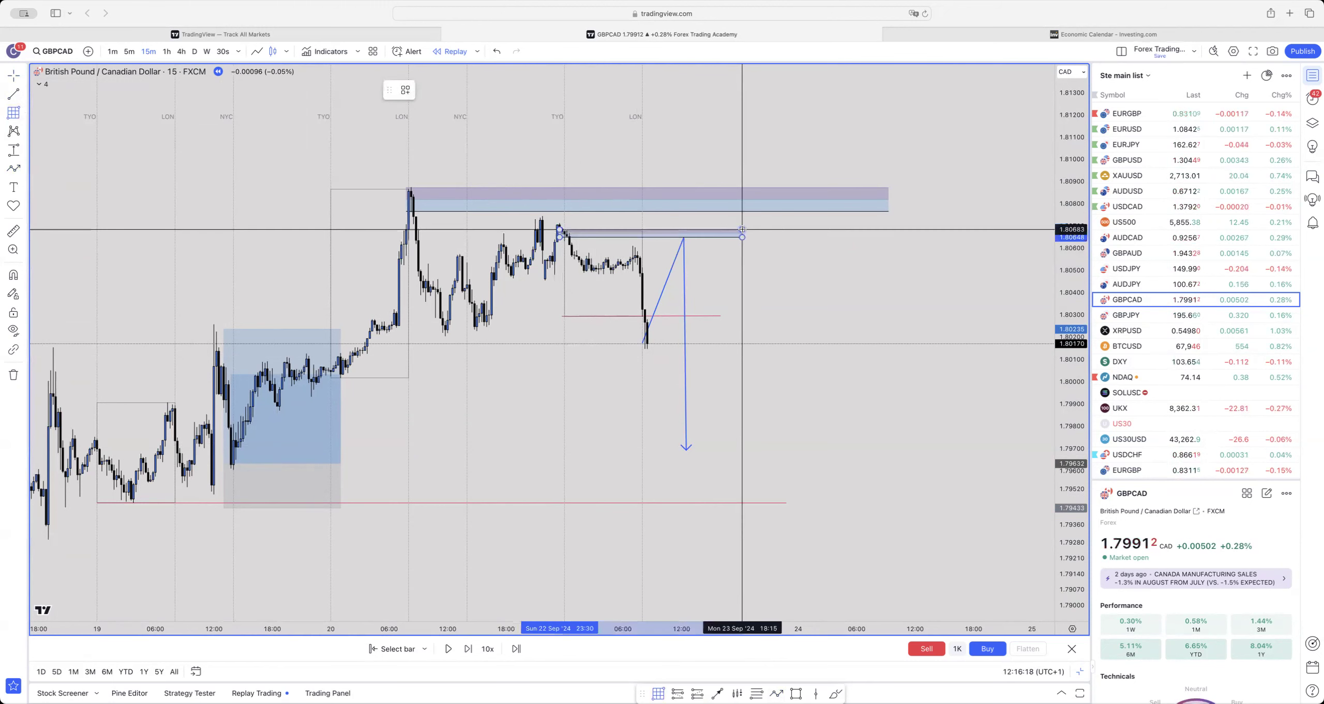
left_click(742, 229)
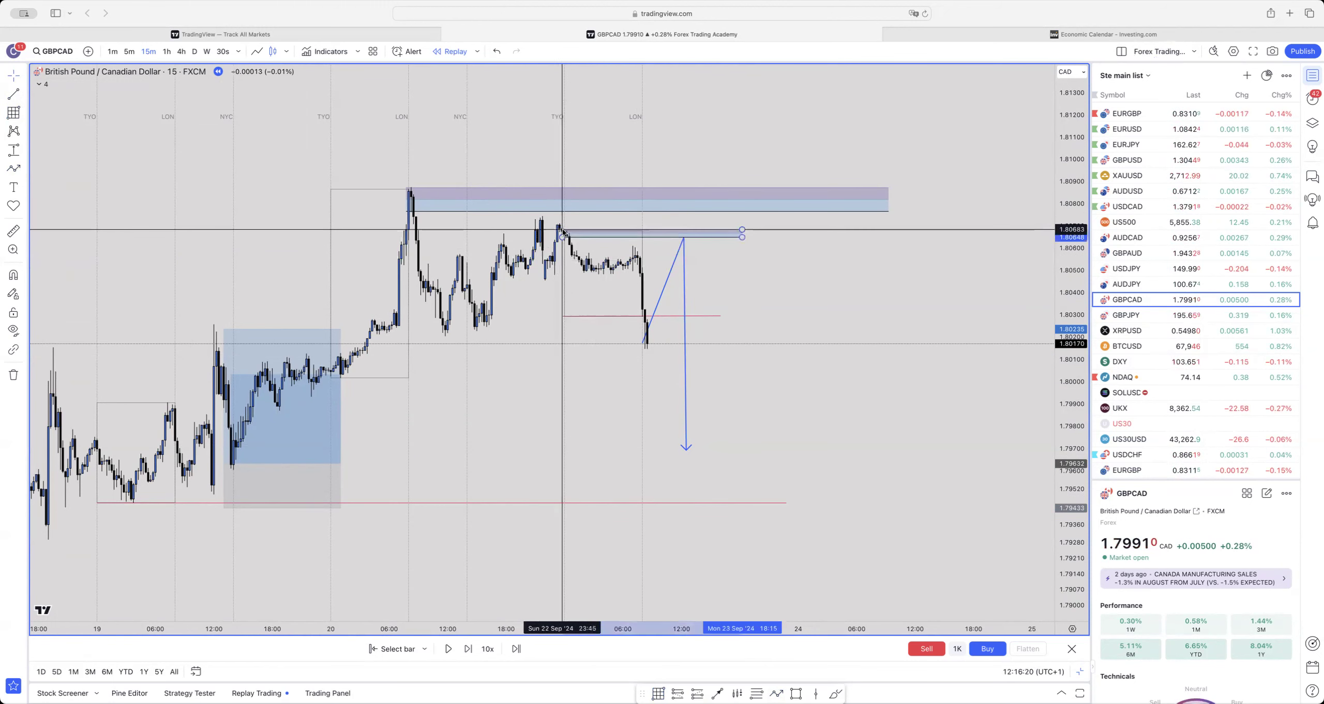
left_click_drag(564, 233, 563, 234)
- Raise the projected path's peak into the supply zone
left_click(683, 239)
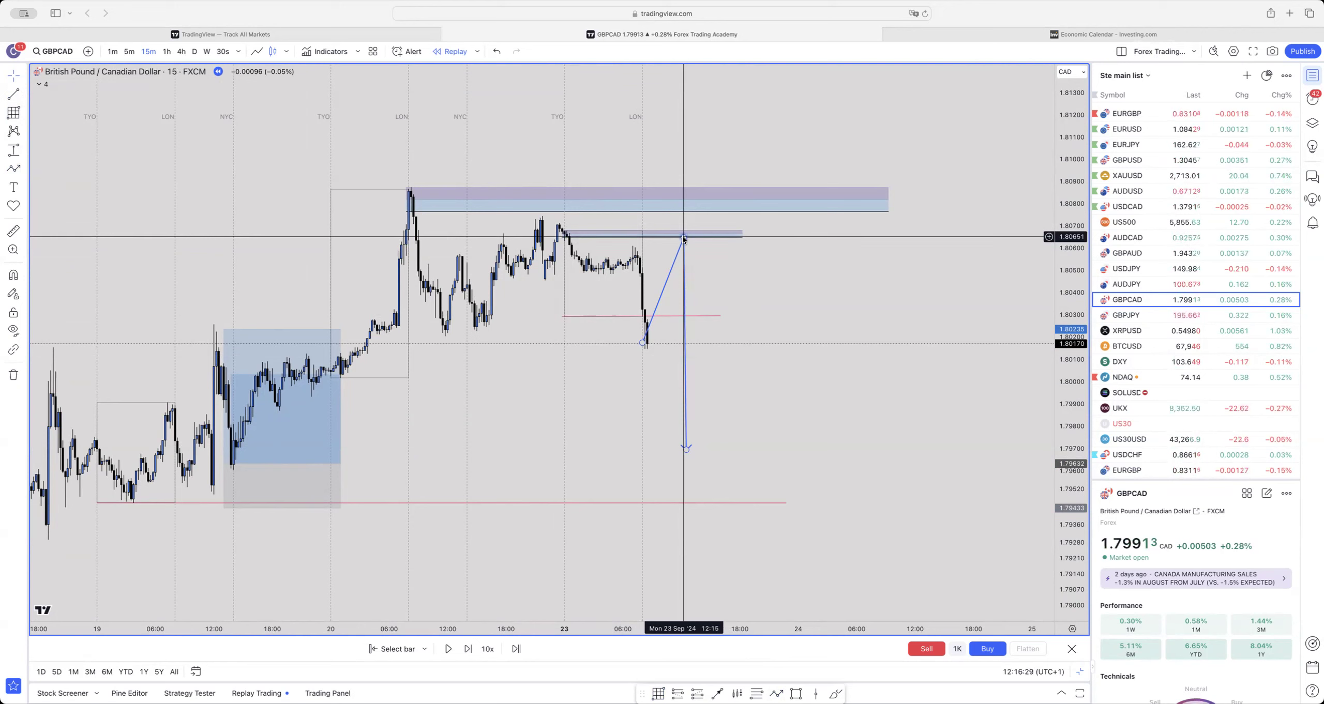
left_click(710, 233)
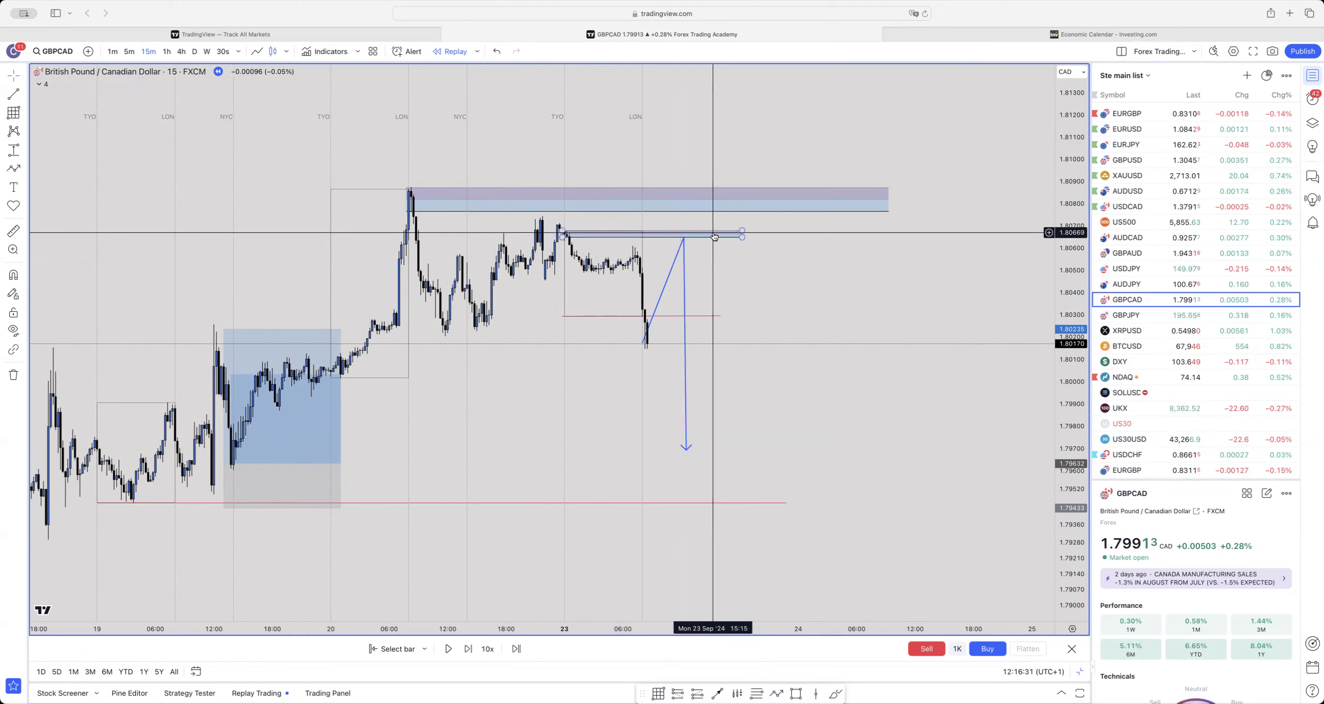
left_click_drag(683, 237, 688, 211)
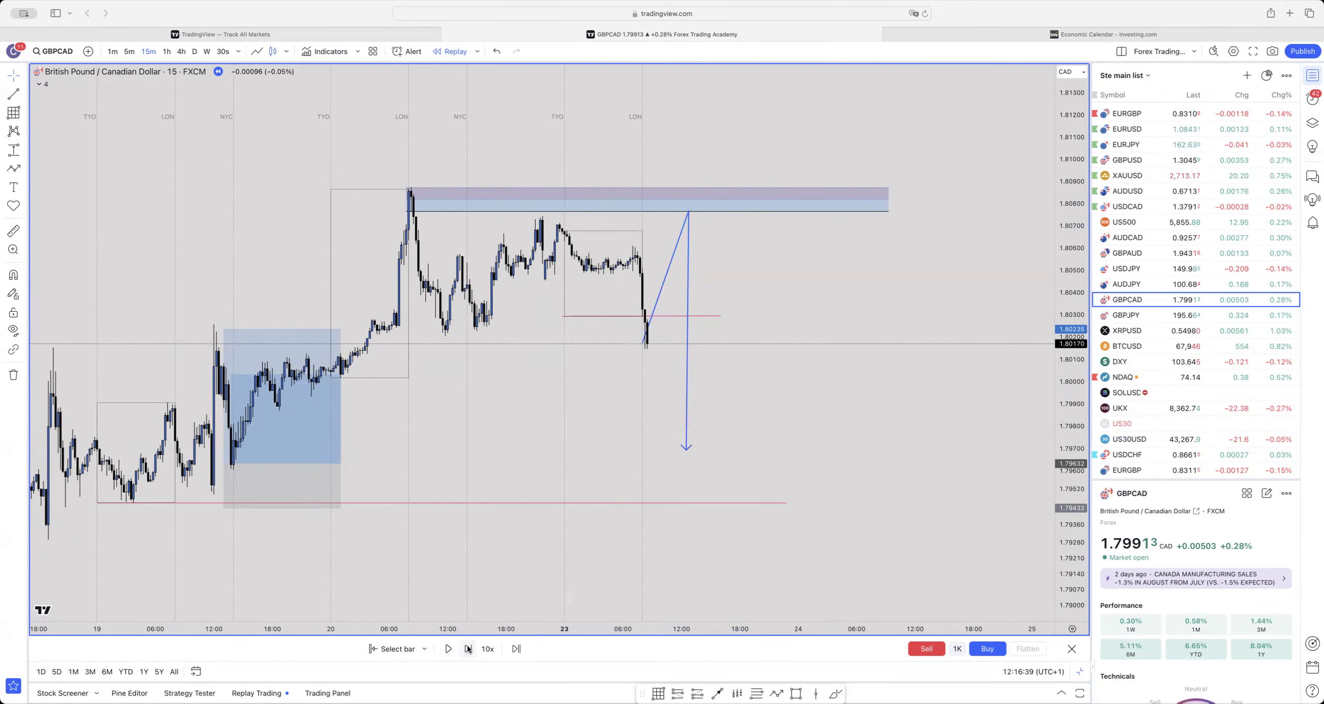
- Place a short at the supply zone with stop at 1.80921 and target near 1.80019
left_click(25, 148)
left_click(57, 177)
left_click(675, 201)
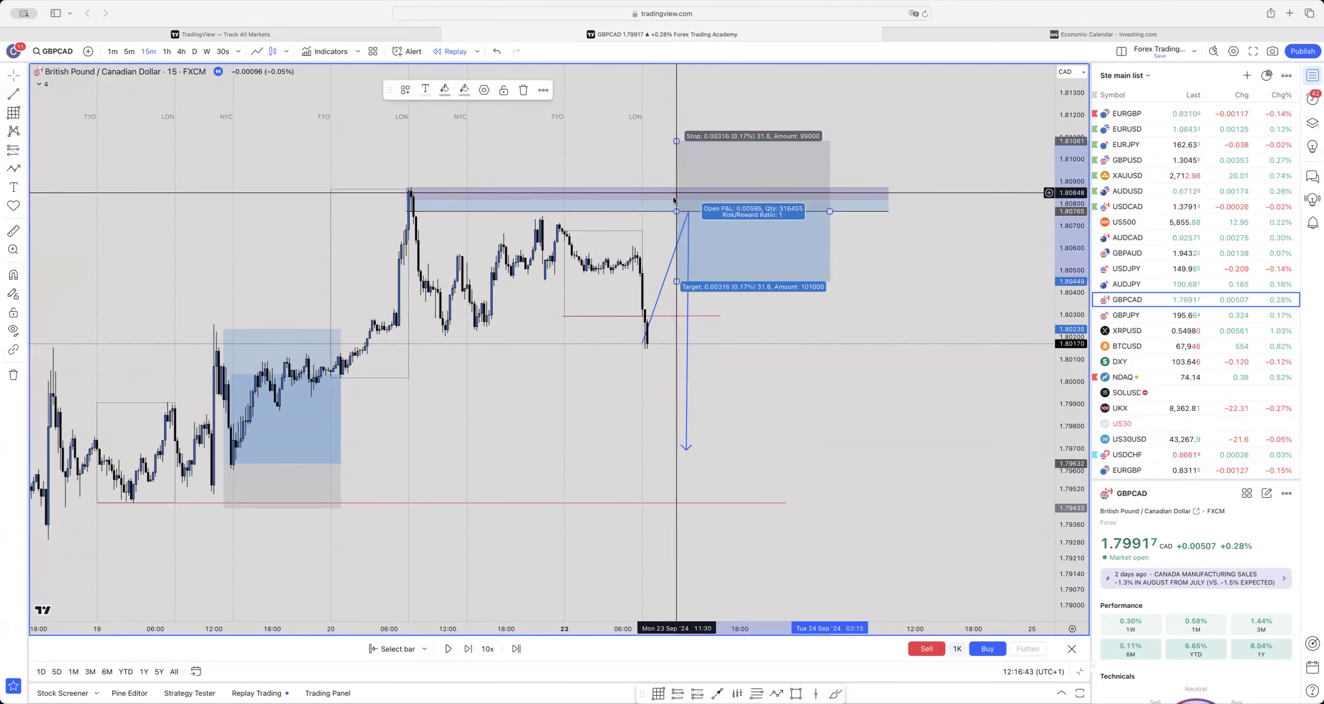
left_click_drag(676, 141, 679, 166)
left_click_drag(678, 283, 668, 377)
left_click(667, 375)
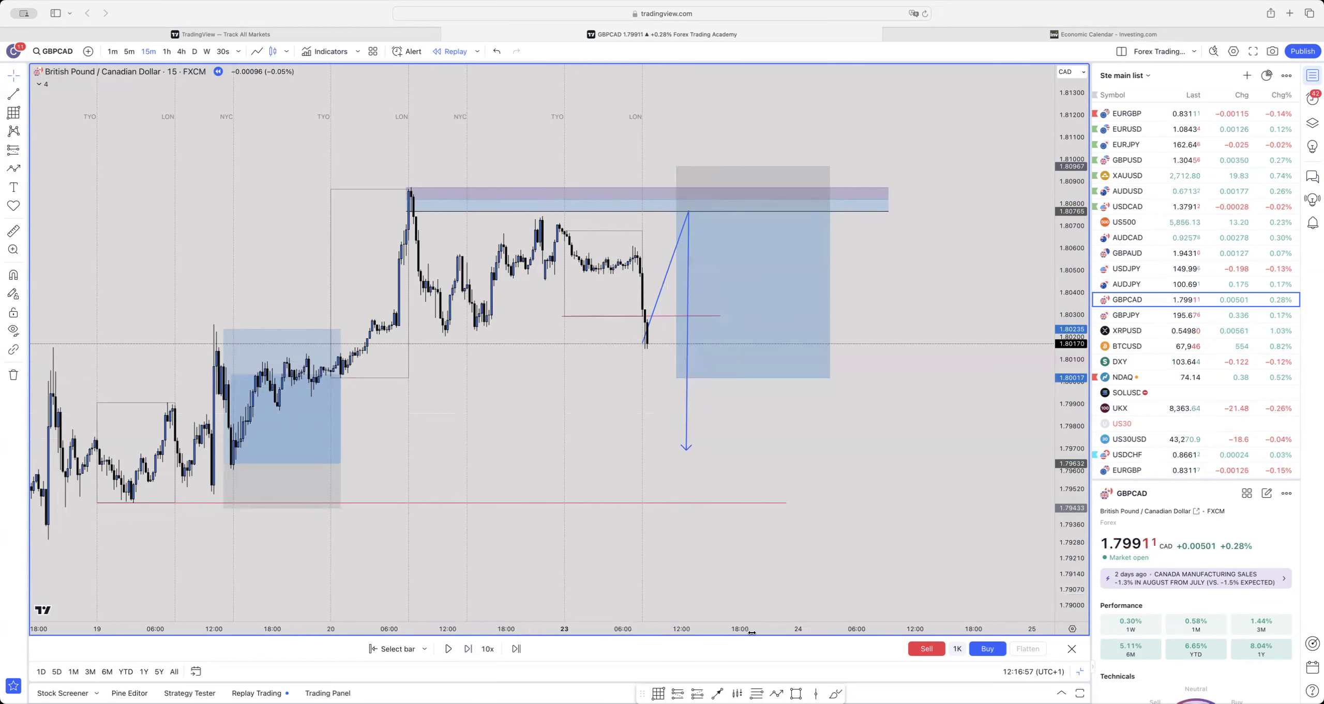
- Advance two bars, move the red line to about 1.8002, and extend the short's target to 1.7946
left_click(467, 649)
left_click(467, 649)
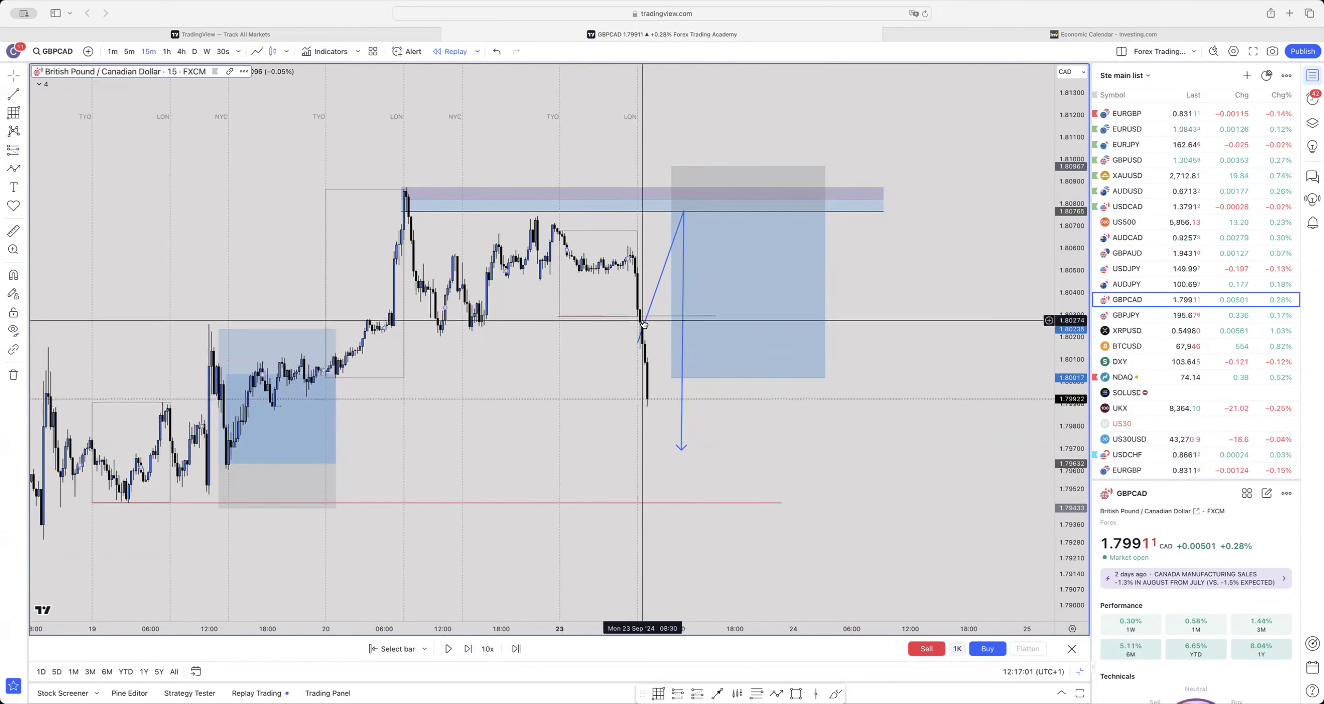
left_click_drag(654, 316, 836, 377)
left_click(672, 376)
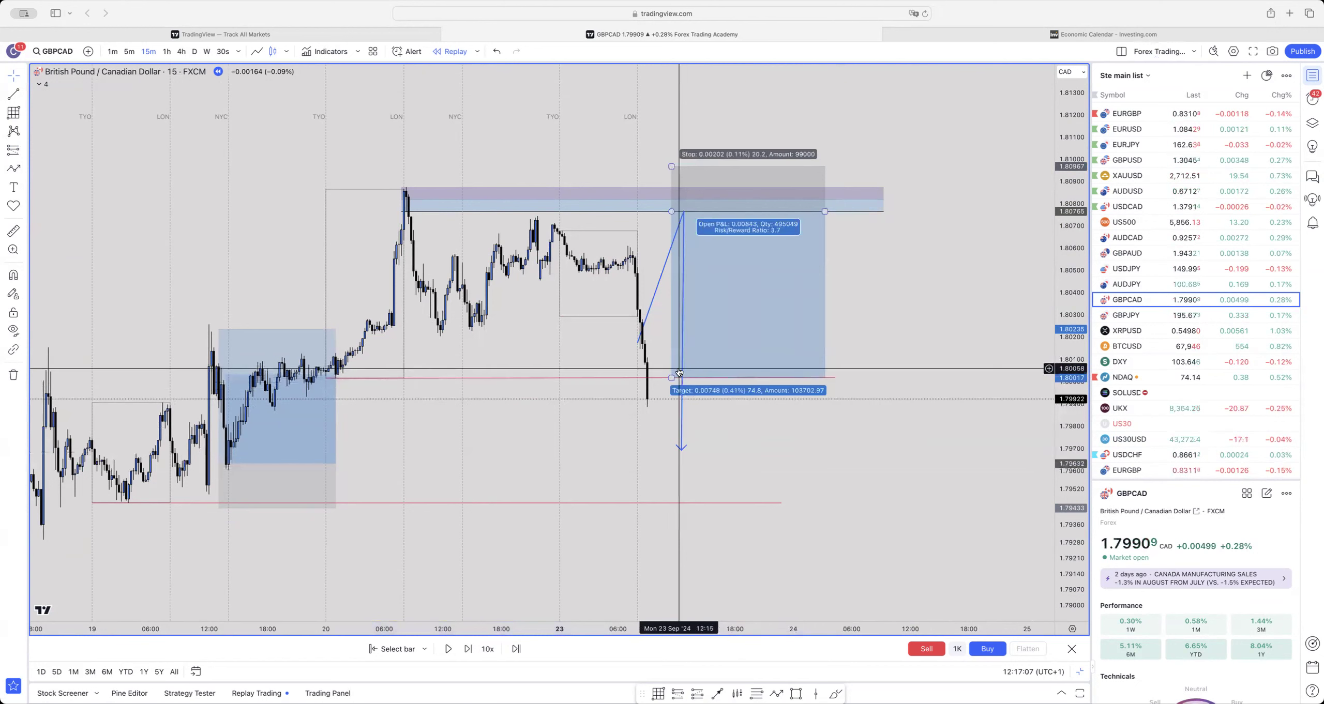
left_click_drag(672, 377, 675, 502)
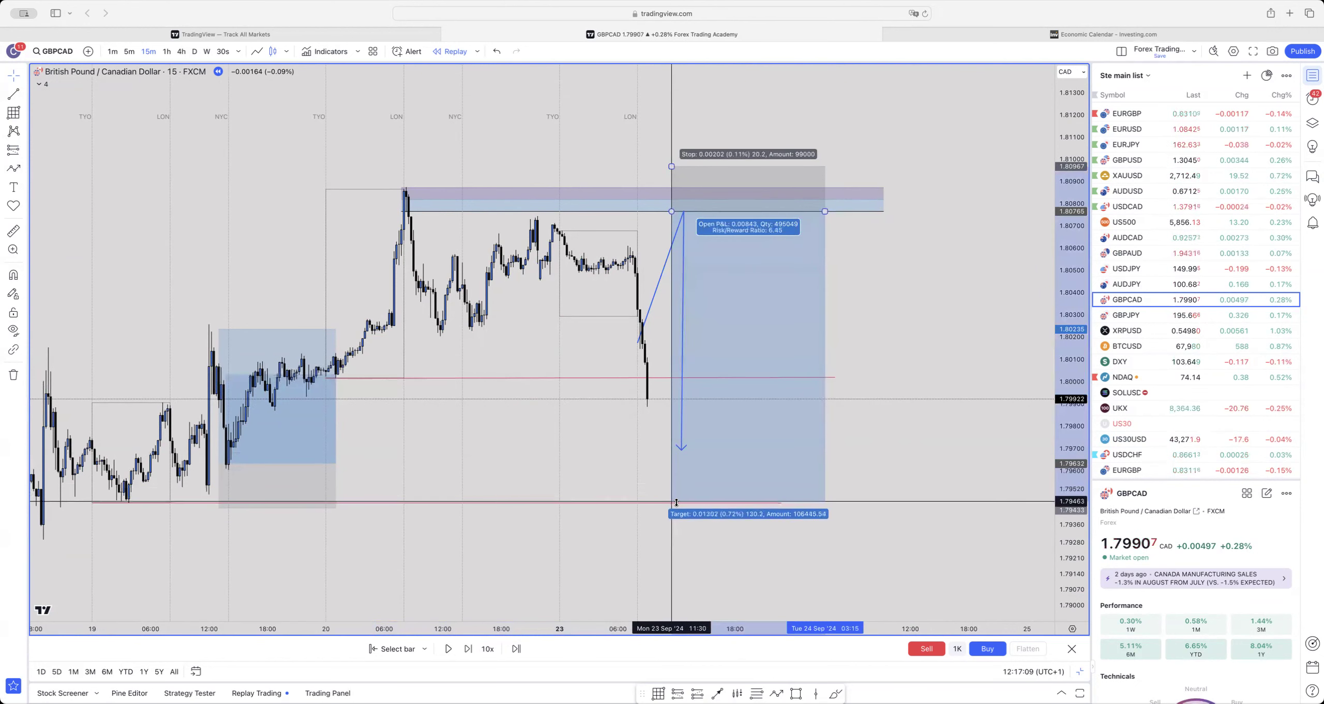
left_click(615, 492)
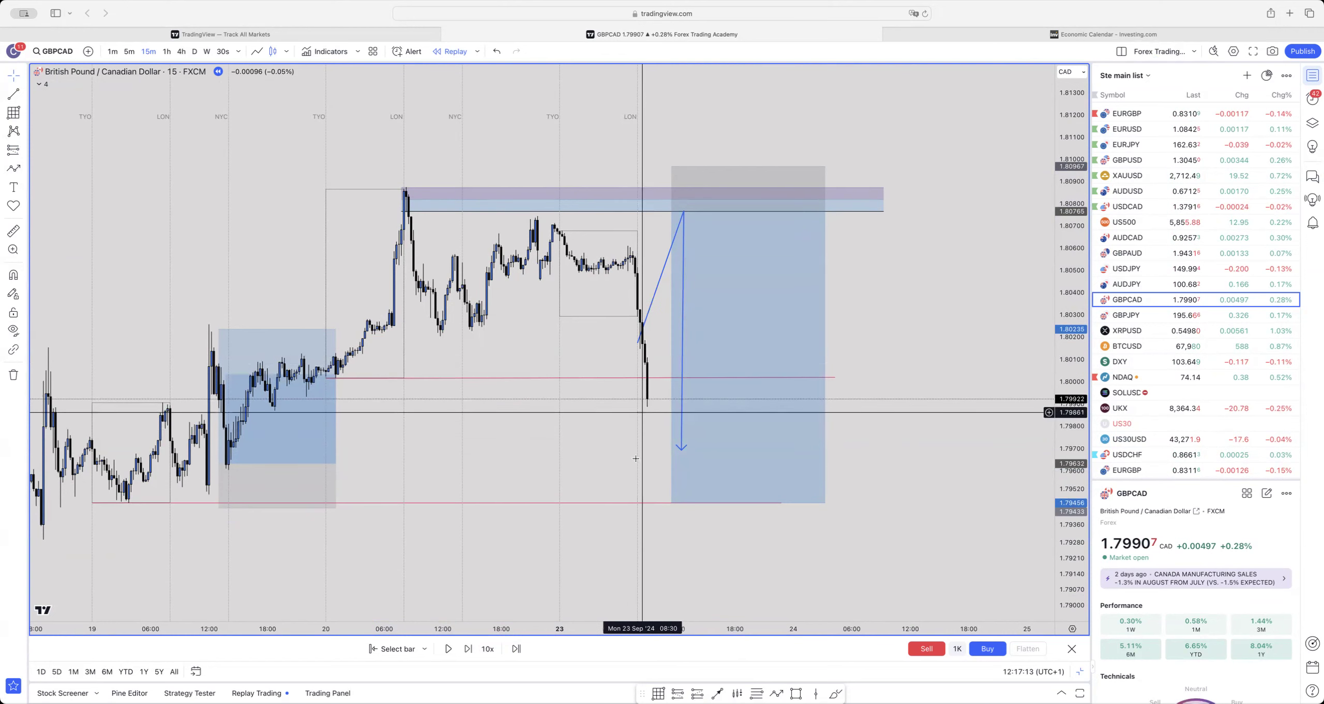
- Replay 24 bars as price drops and rallies back up into the supply zone
left_click(467, 649)
left_click(467, 649)
left_click(467, 649)
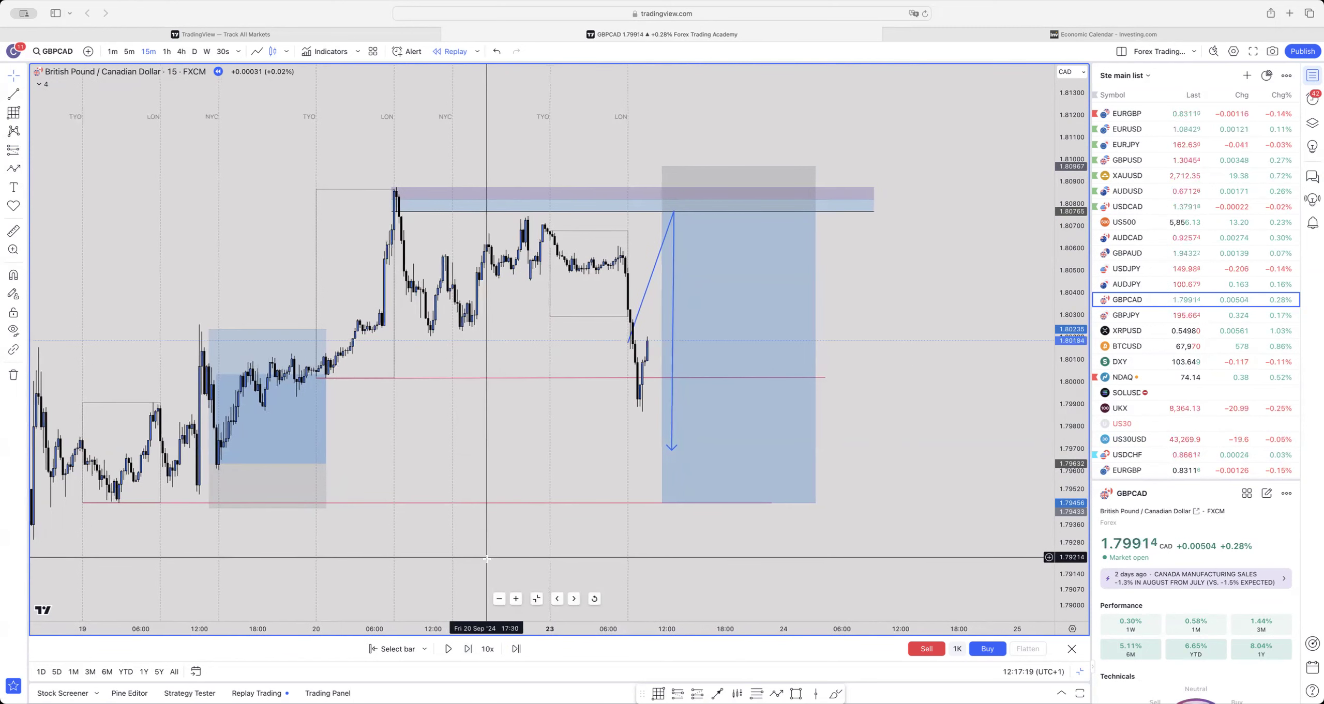
left_click(468, 649)
left_click(467, 649)
left_click(467, 649)
left_click(467, 649)
left_click(467, 649)
left_click(467, 649)
left_click(467, 649)
left_click(467, 649)
left_click(467, 649)
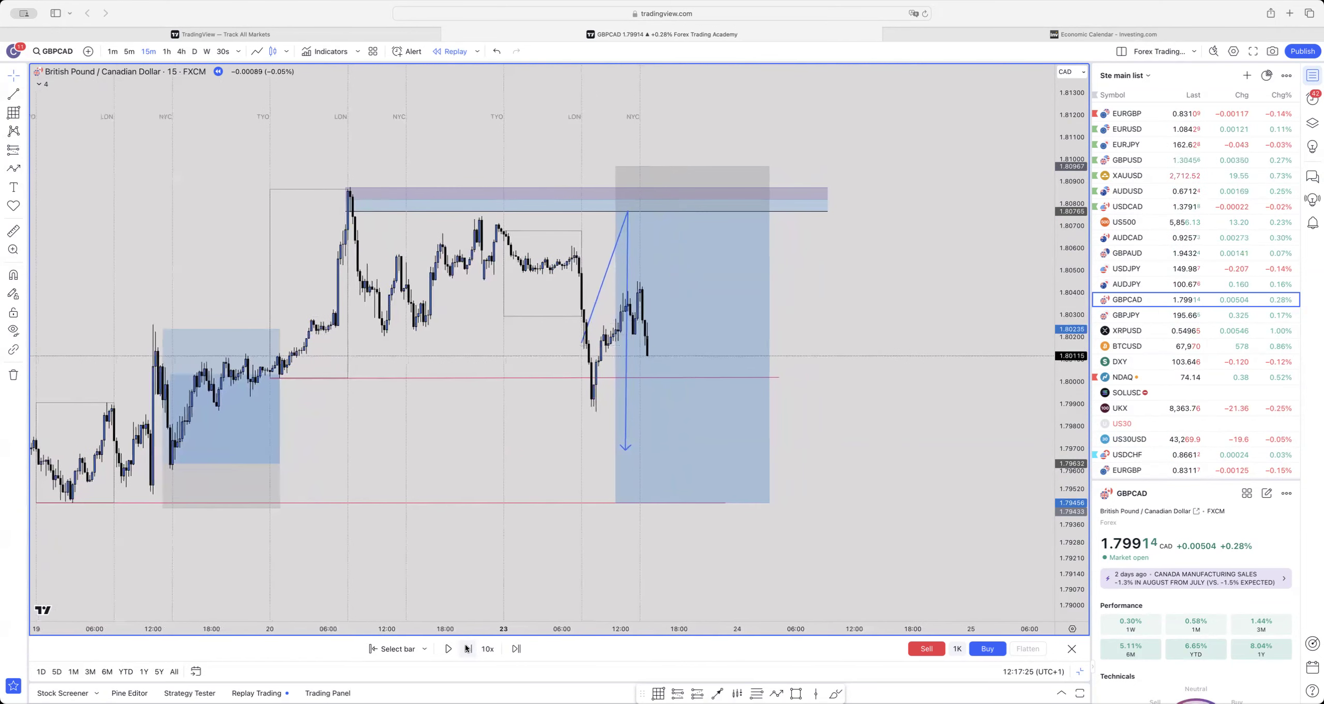
left_click(467, 649)
left_click(467, 649)
left_click(467, 649)
left_click(467, 649)
left_click(467, 649)
left_click(467, 649)
left_click(467, 649)
left_click(467, 649)
left_click(467, 649)
left_click(467, 649)
left_click(467, 649)
left_click(466, 649)
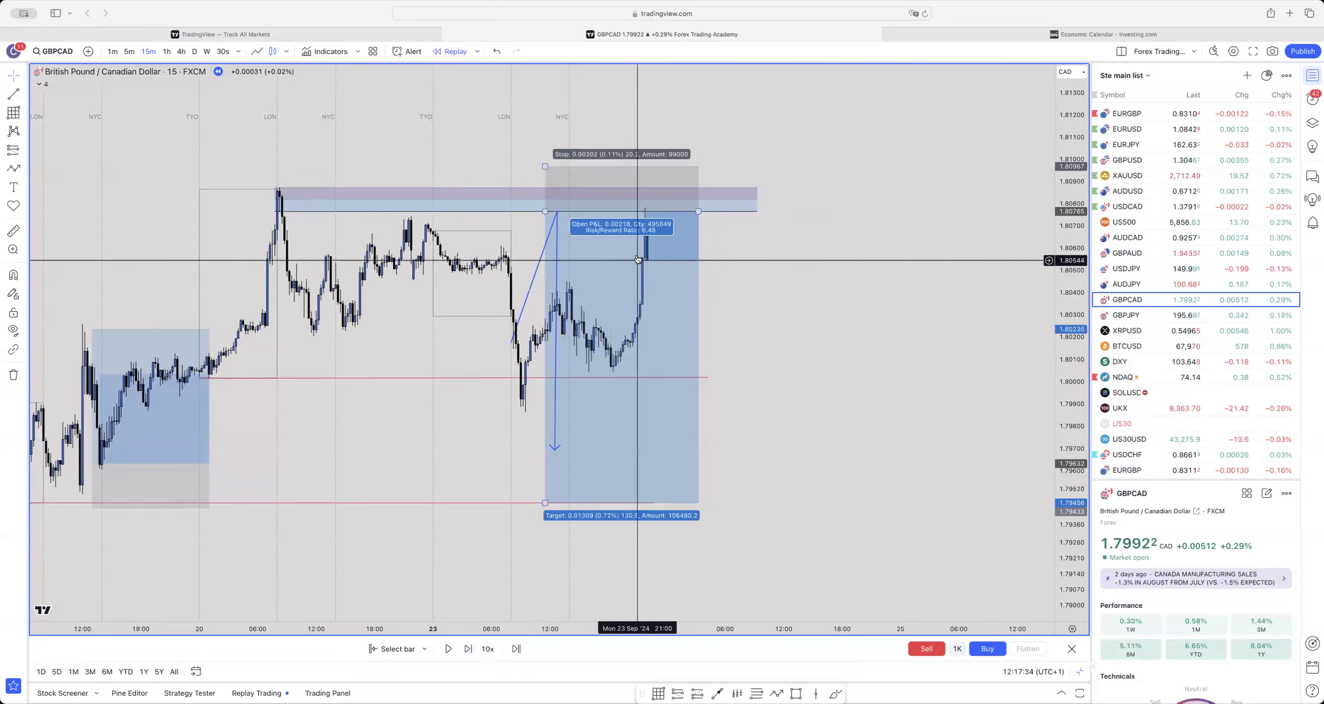
- Move the short position's entry to the zone-touch candle and delete the projected price path
left_click(545, 211)
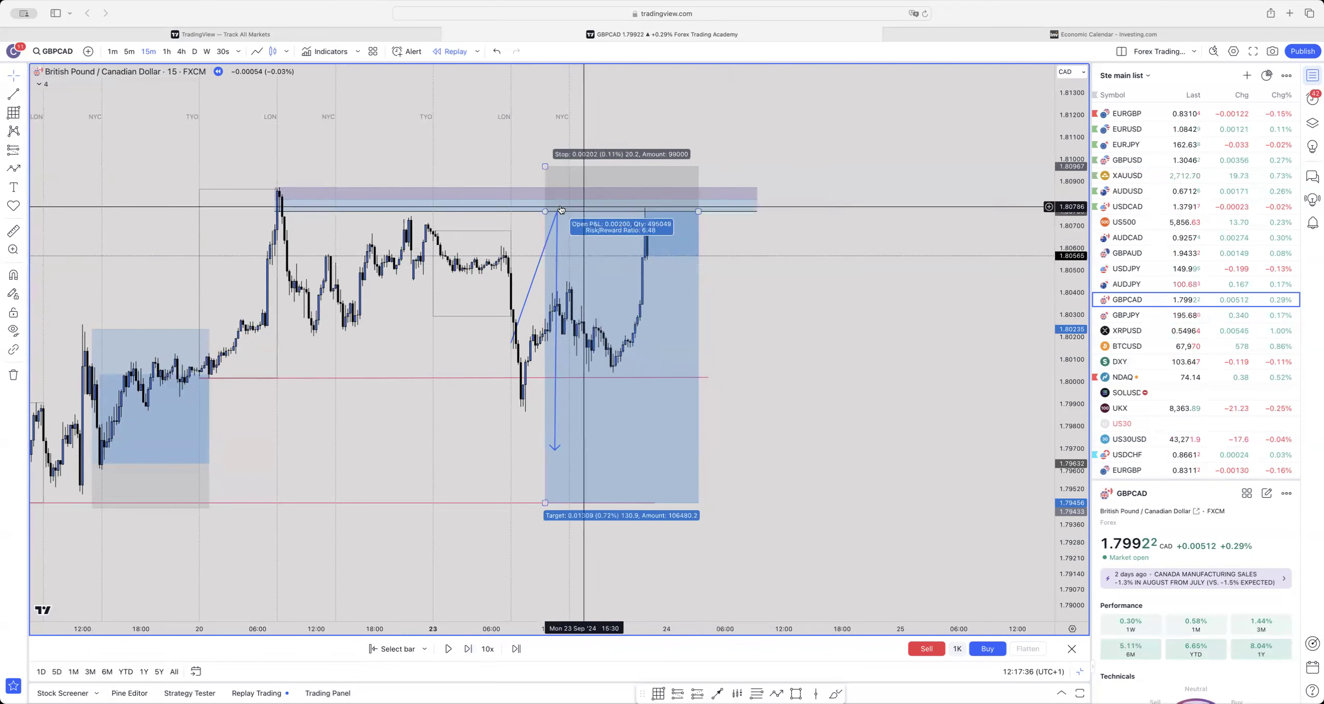
left_click_drag(545, 211, 630, 211)
left_click(608, 257)
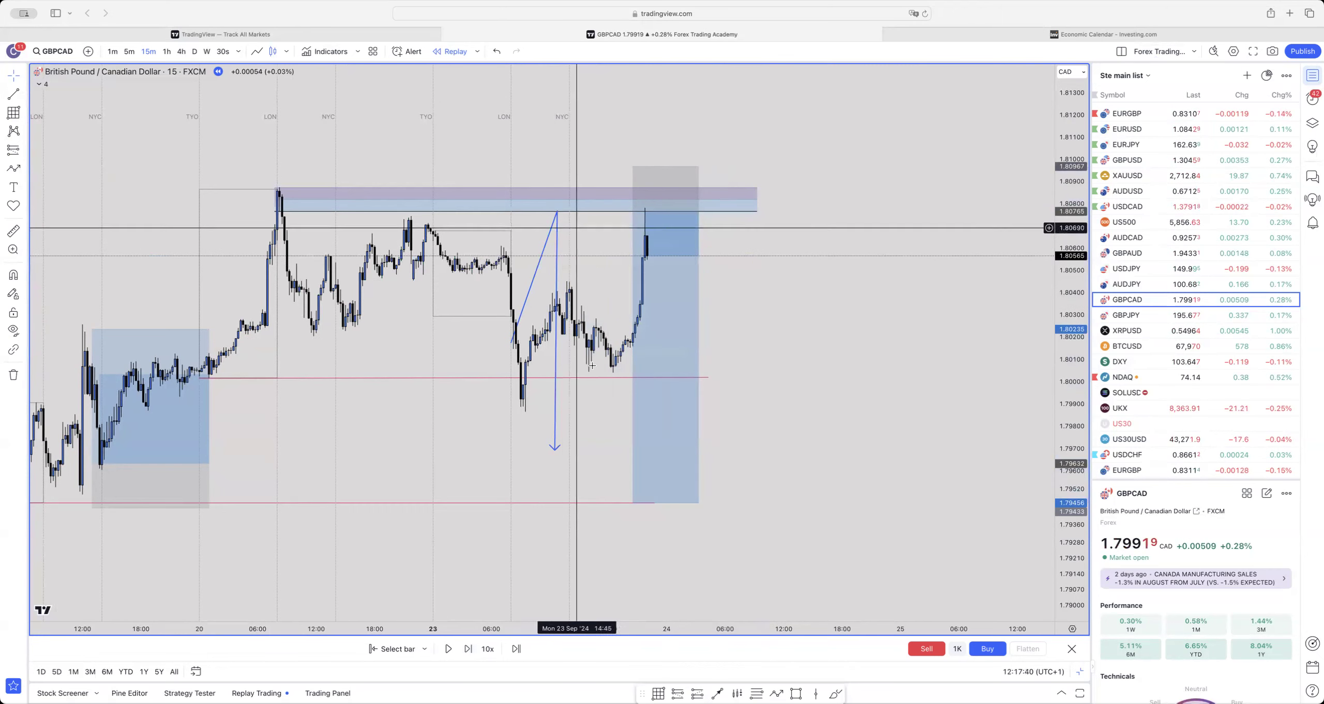
left_click(556, 403)
key("Delete")
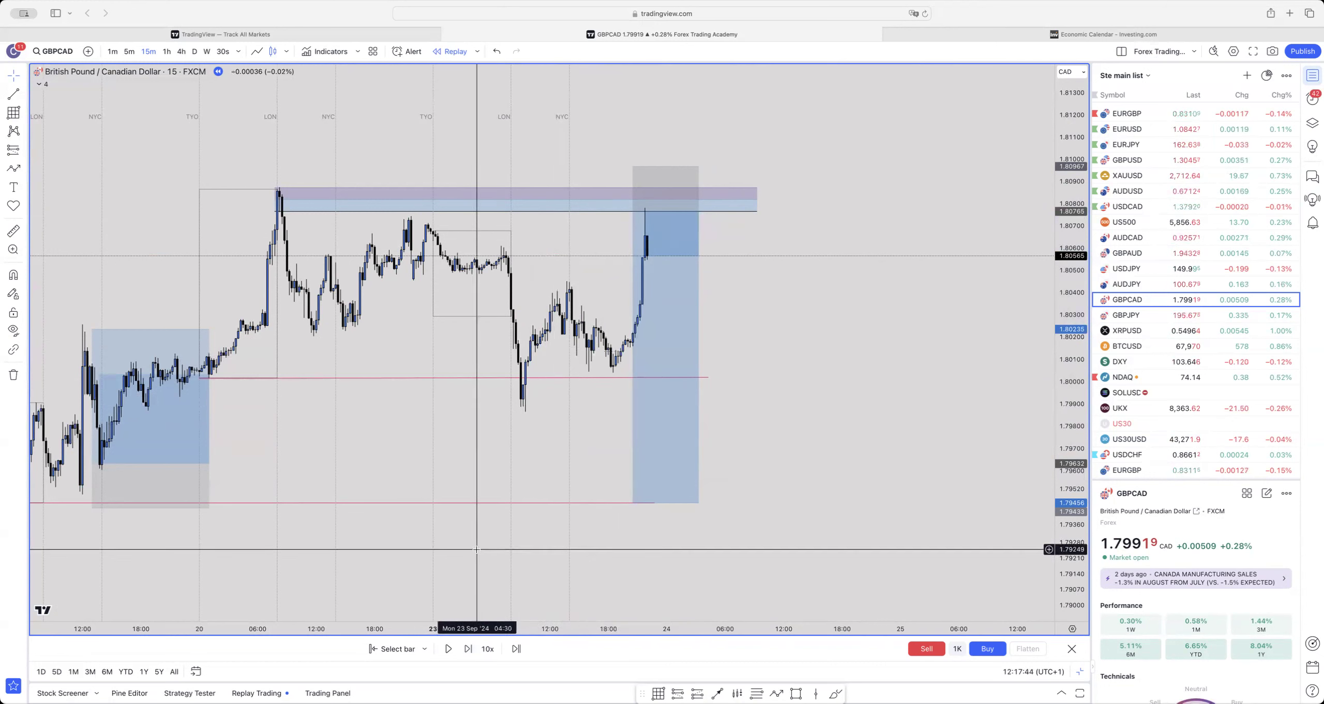
- Replay 23 more bars as price spikes into the entry near 1.8077, then slides to 1.8035
left_click(467, 648)
left_click(468, 649)
left_click(467, 648)
left_click(468, 648)
left_click(468, 648)
left_click(467, 649)
left_click(467, 648)
left_click(468, 648)
left_click(468, 649)
left_click(468, 648)
left_click(467, 649)
left_click(468, 649)
left_click(467, 649)
left_click(468, 648)
left_click(468, 648)
left_click(467, 649)
left_click(467, 648)
left_click(467, 649)
left_click(468, 648)
left_click(467, 649)
left_click(467, 648)
left_click(467, 649)
left_click(467, 649)
left_click(468, 648)
left_click(468, 648)
left_click(468, 649)
left_click(468, 649)
left_click(468, 648)
left_click(467, 649)
left_click(468, 648)
left_click(468, 648)
left_click(468, 648)
left_click(468, 648)
left_click(467, 649)
left_click(468, 648)
left_click(468, 649)
left_click(467, 648)
left_click(467, 649)
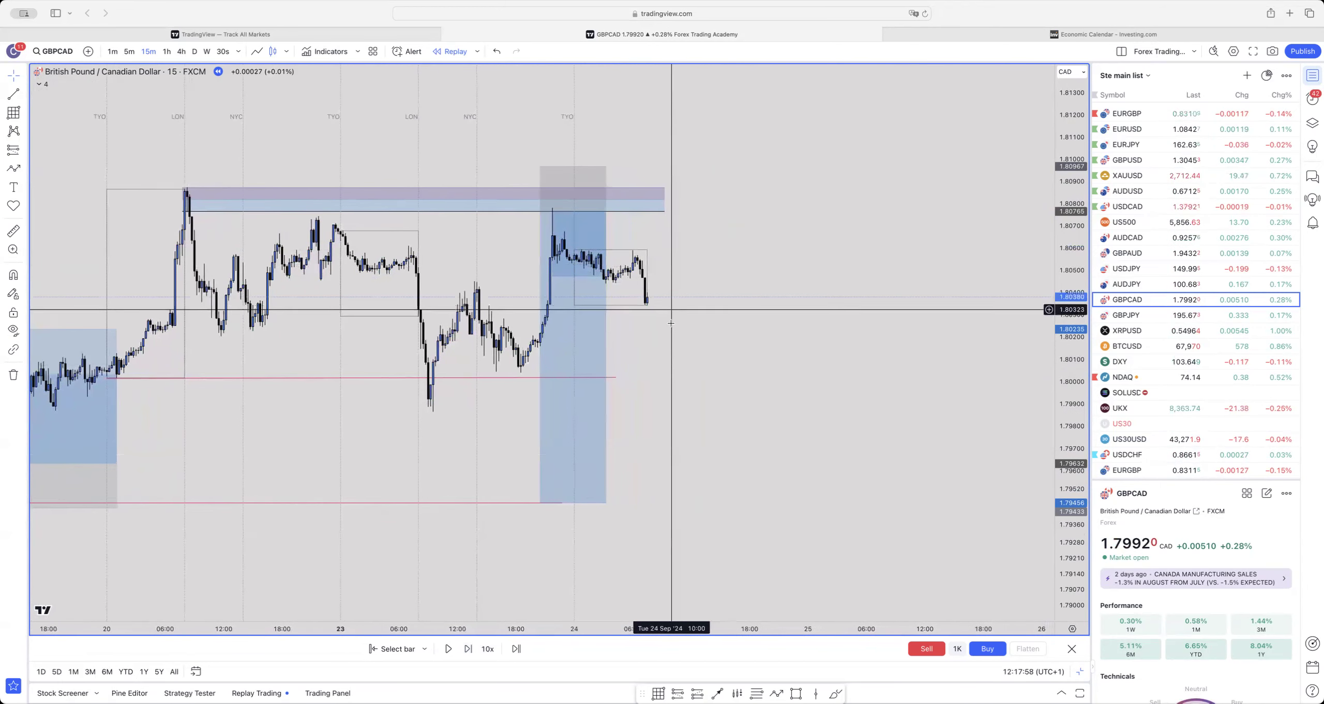
- Drag the short position to the right of the latest candle, then step the replay forward with Shift+Right
scroll(726, 393, "left", 5)
left_click(673, 221)
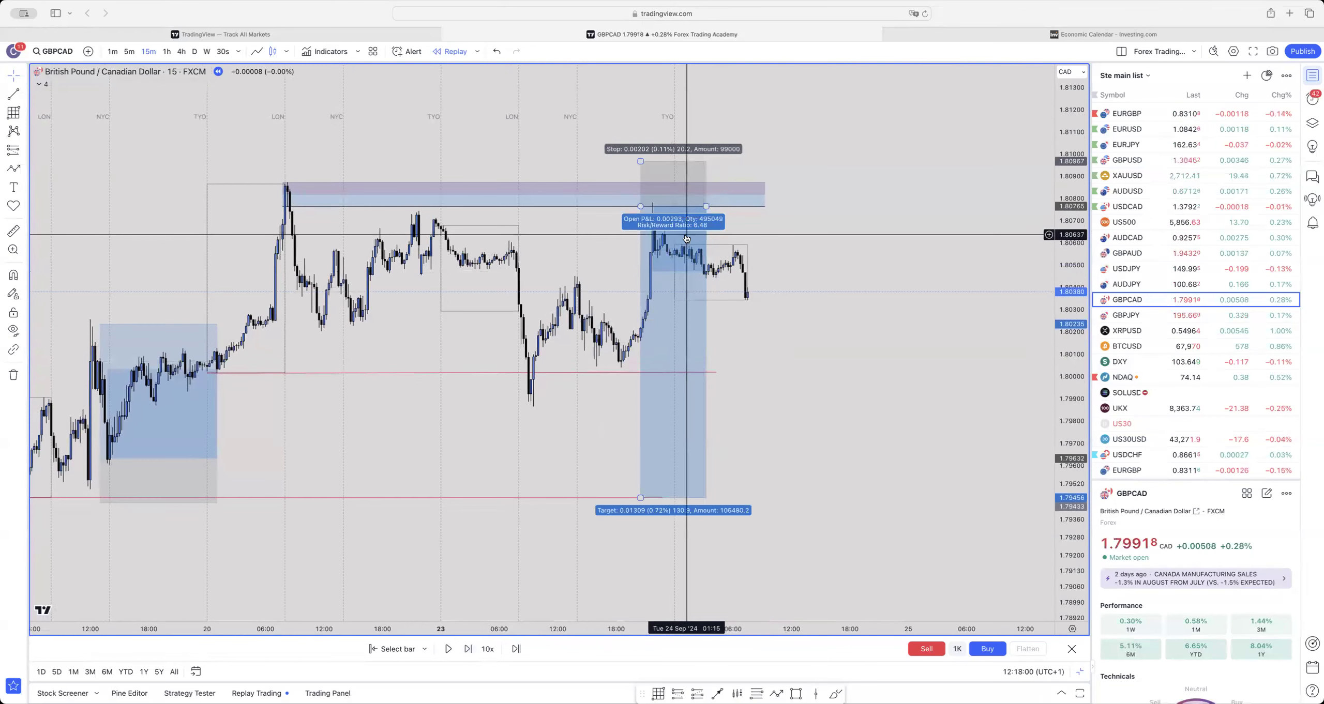
left_click_drag(687, 235, 881, 226)
left_click(745, 302)
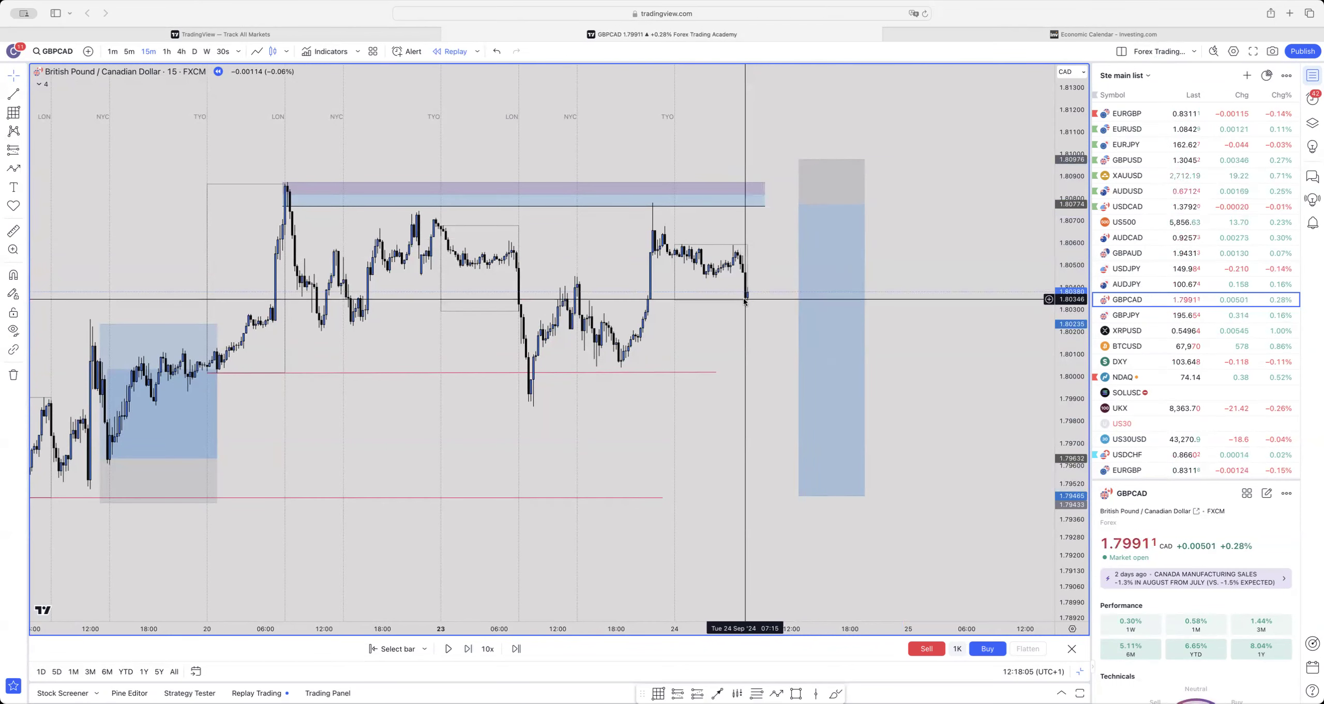
key("shift+Right")
key("shift+Right")
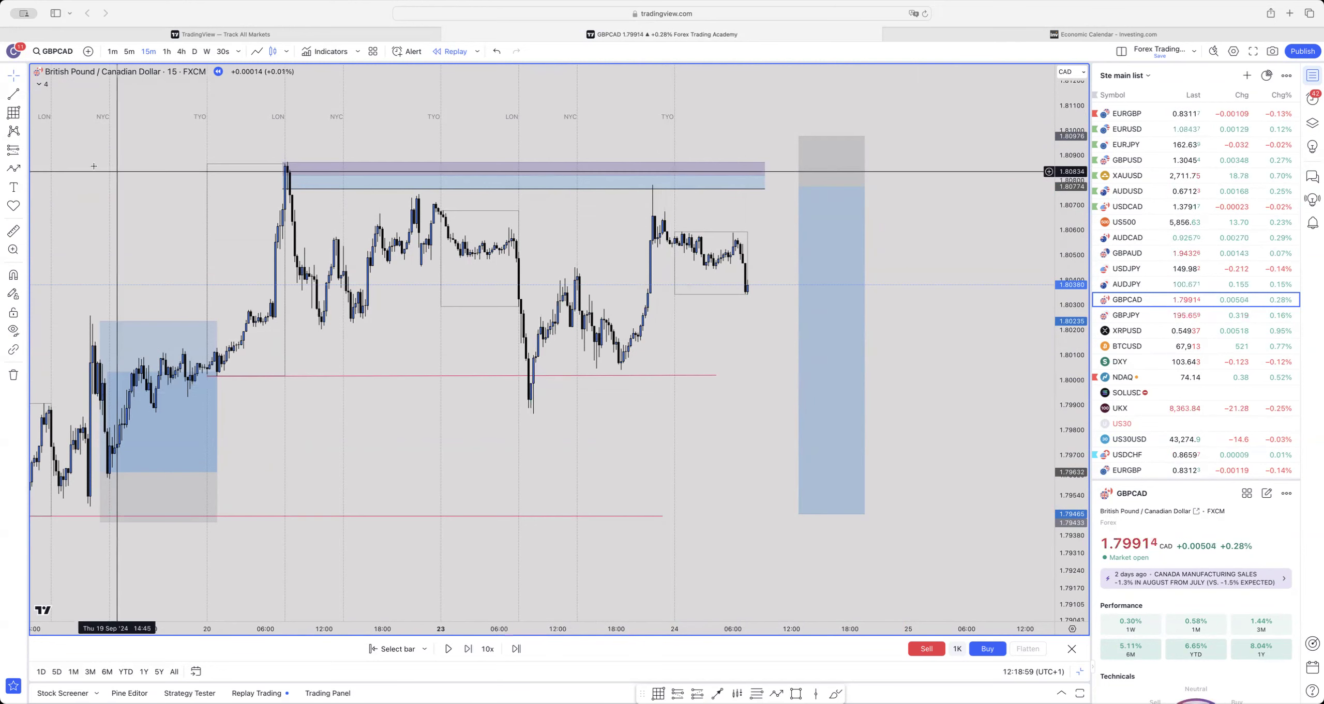
- Sketch a zone box at the recent swing low and delete the red horizontal level
left_click(526, 383)
left_click(666, 392)
left_click_drag(666, 392, 887, 408)
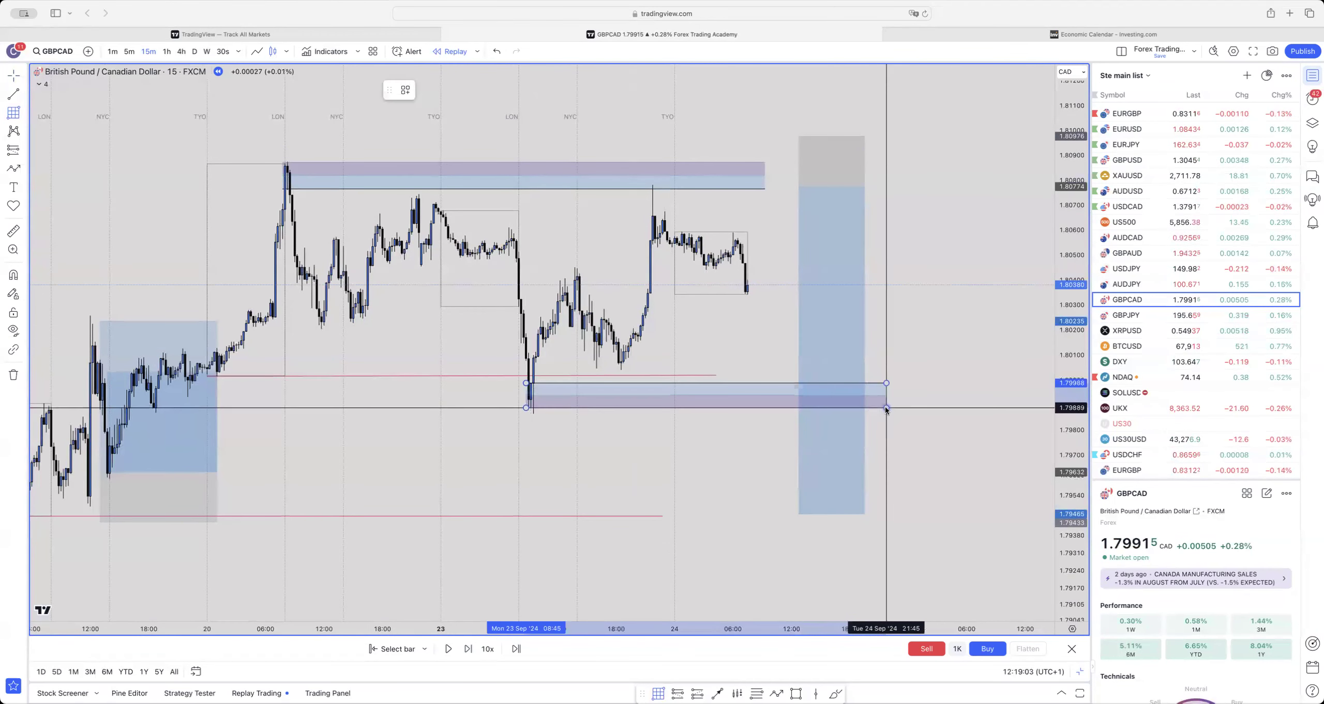
left_click(636, 376)
left_click(636, 377)
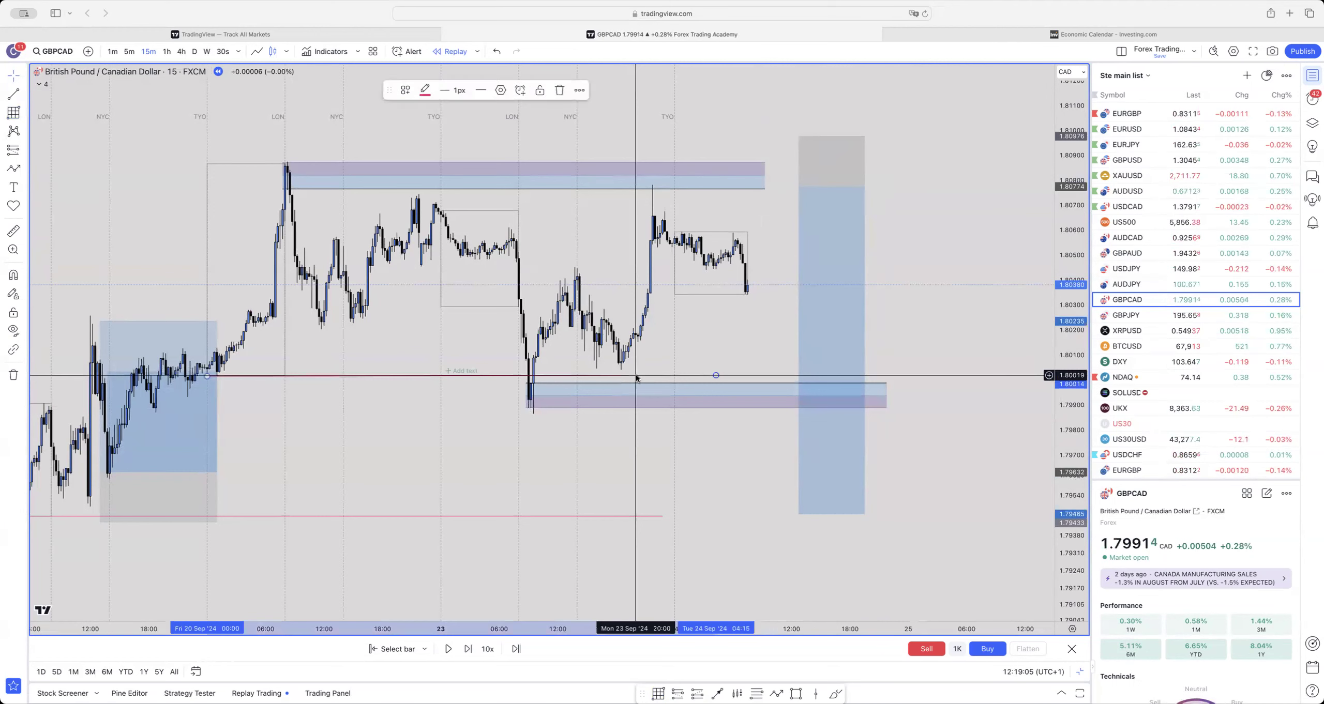
key("Delete")
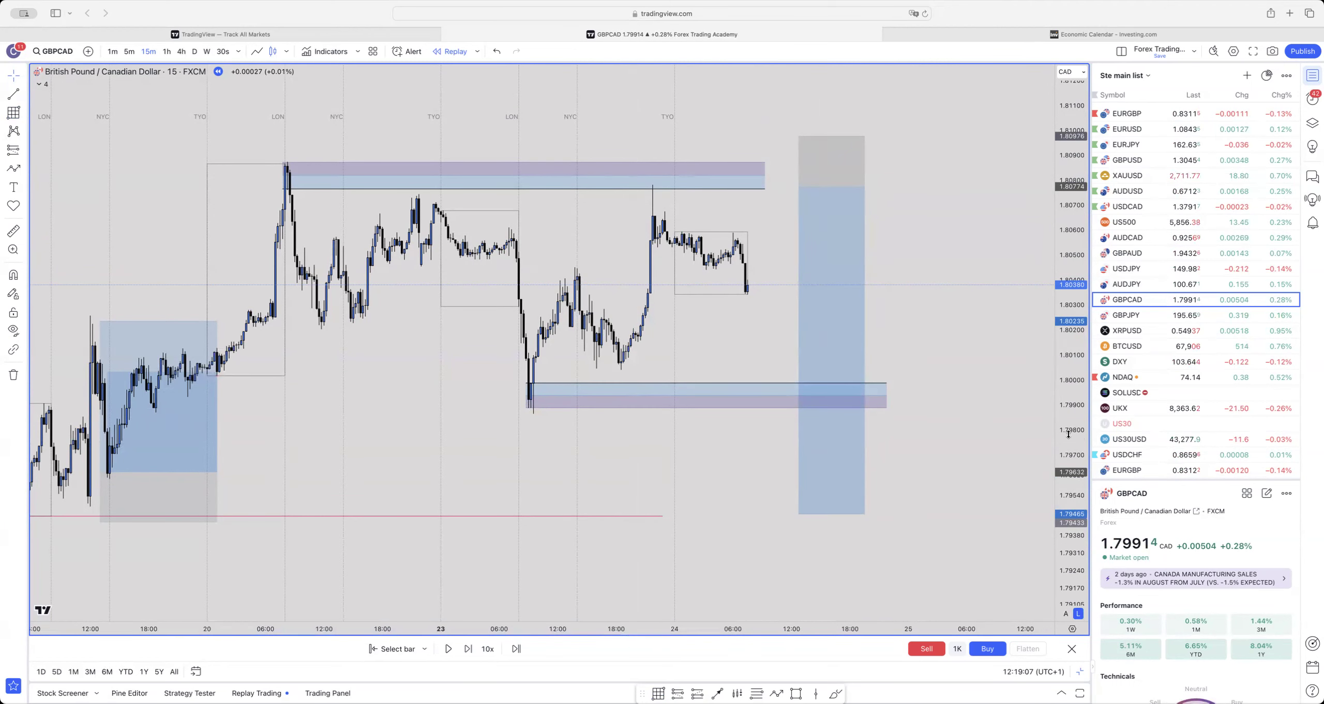
- Stretch the top supply zone rectangle further right toward 25 September
left_click_drag(1068, 434, 1068, 420)
left_click(766, 169)
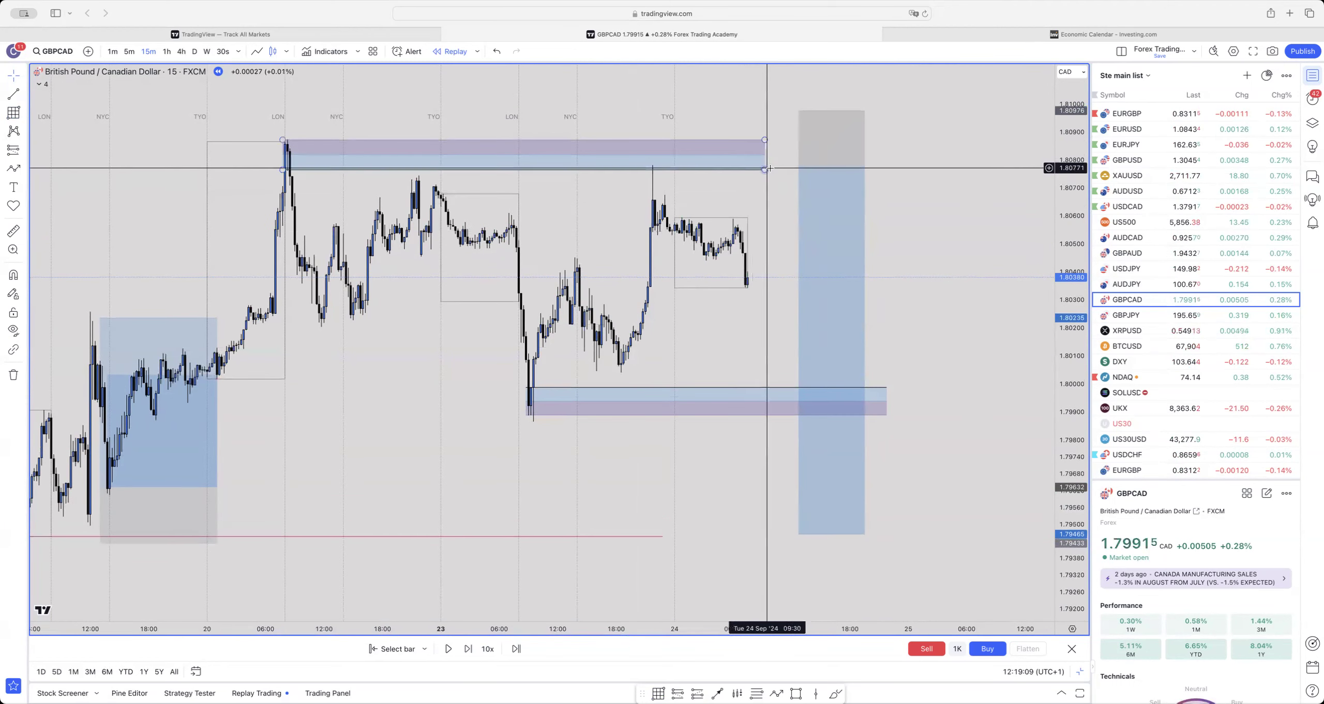
left_click_drag(768, 139, 899, 139)
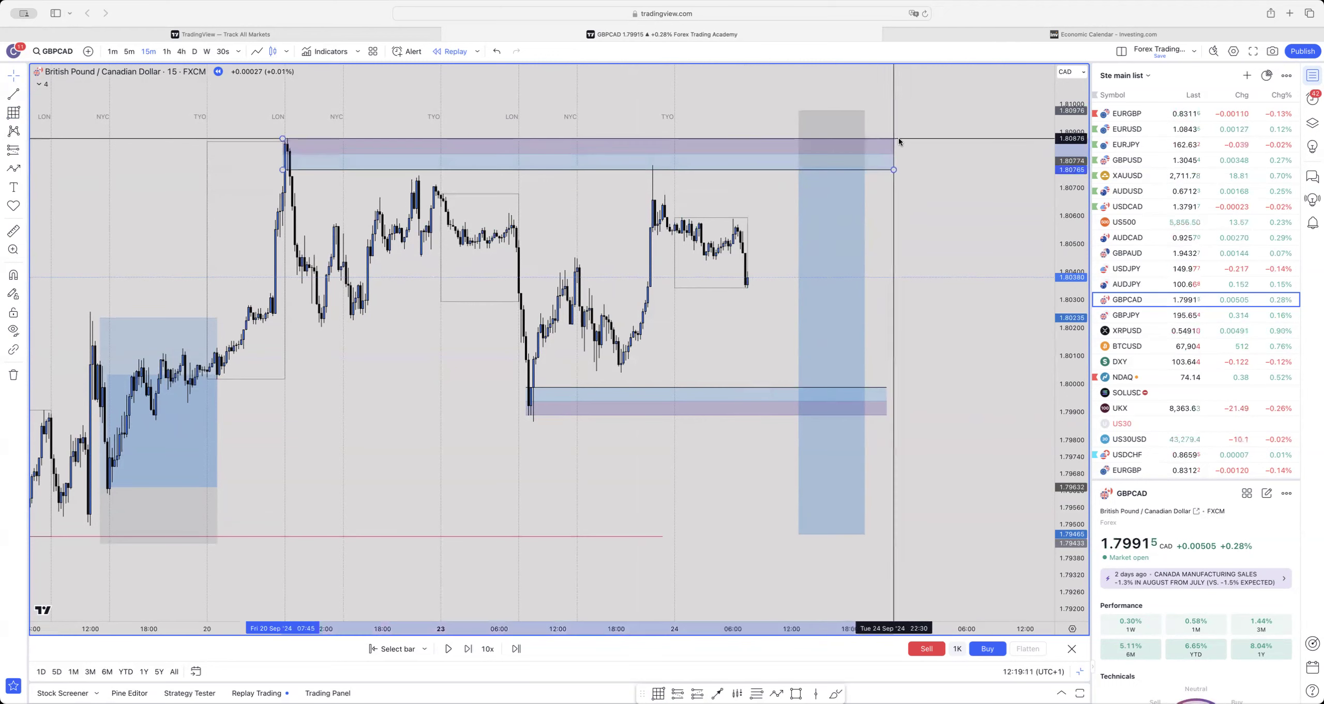
left_click(775, 178)
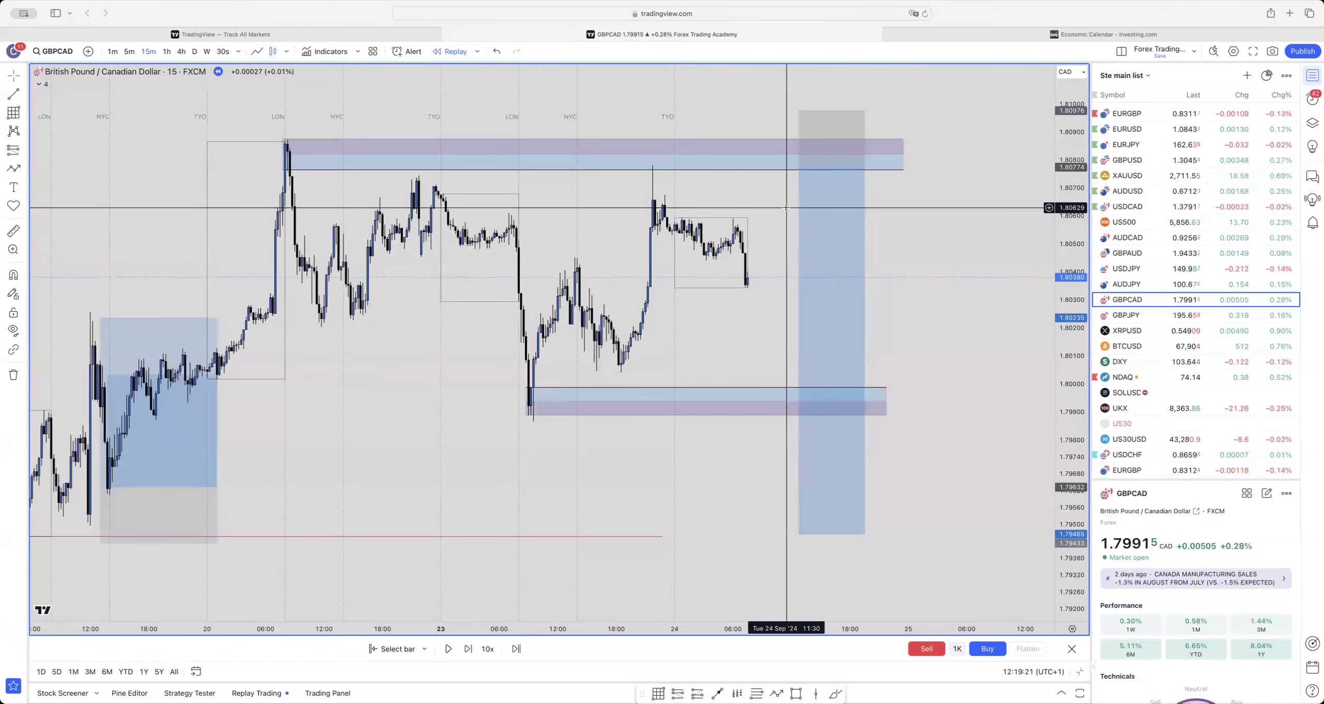
- Replay six more bars as price climbs back toward the supply zone
left_click(467, 649)
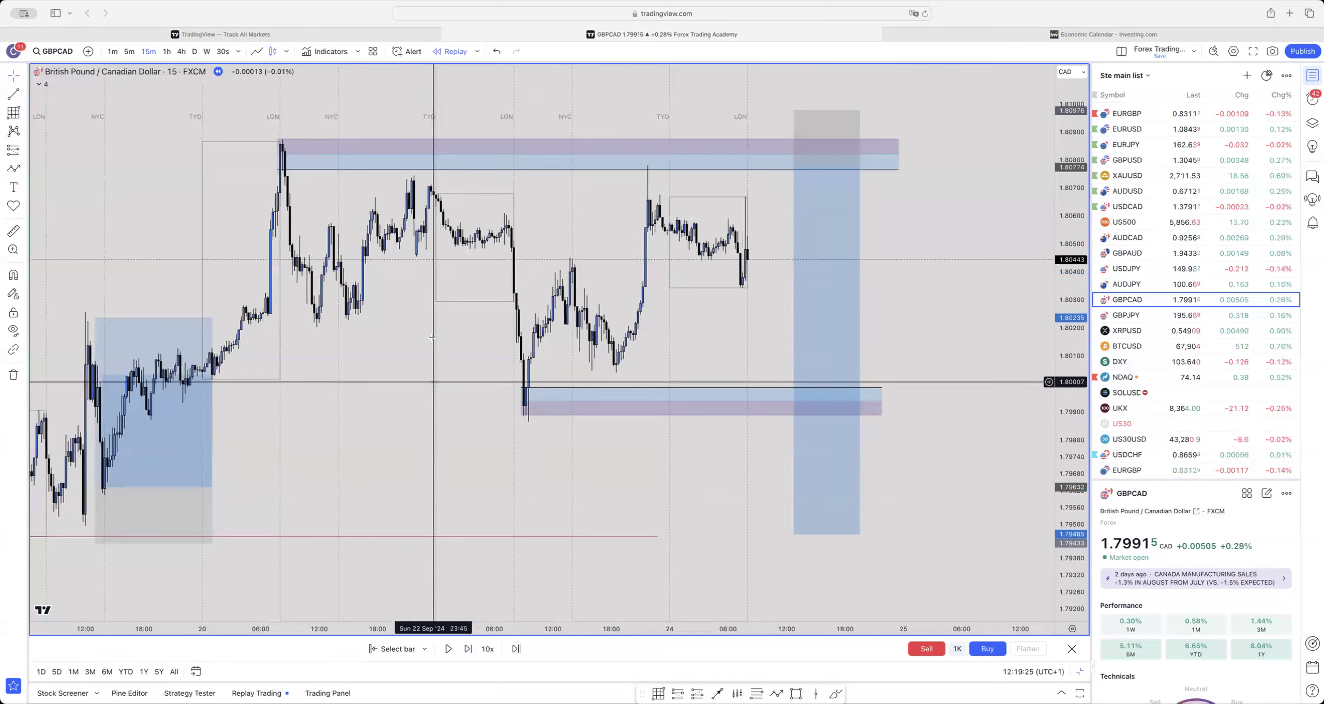
scroll(444, 436, "left", 3)
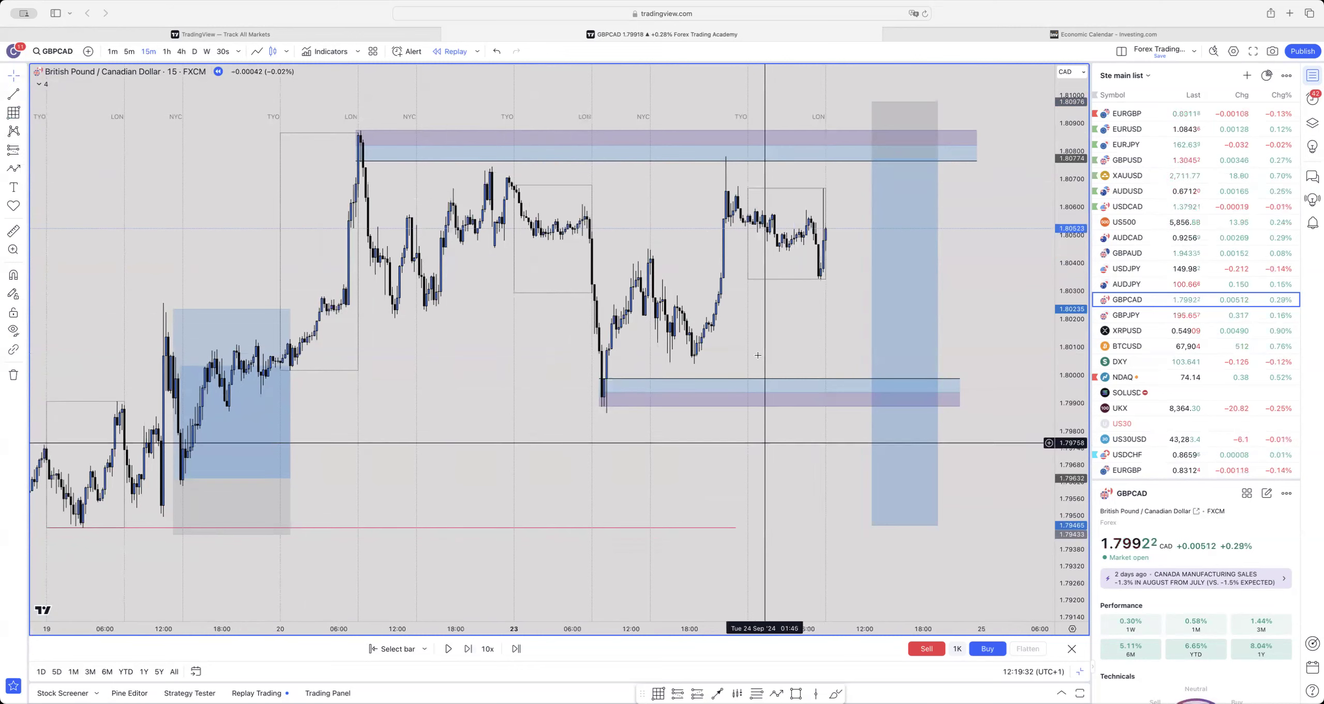
left_click_drag(650, 513, 624, 523)
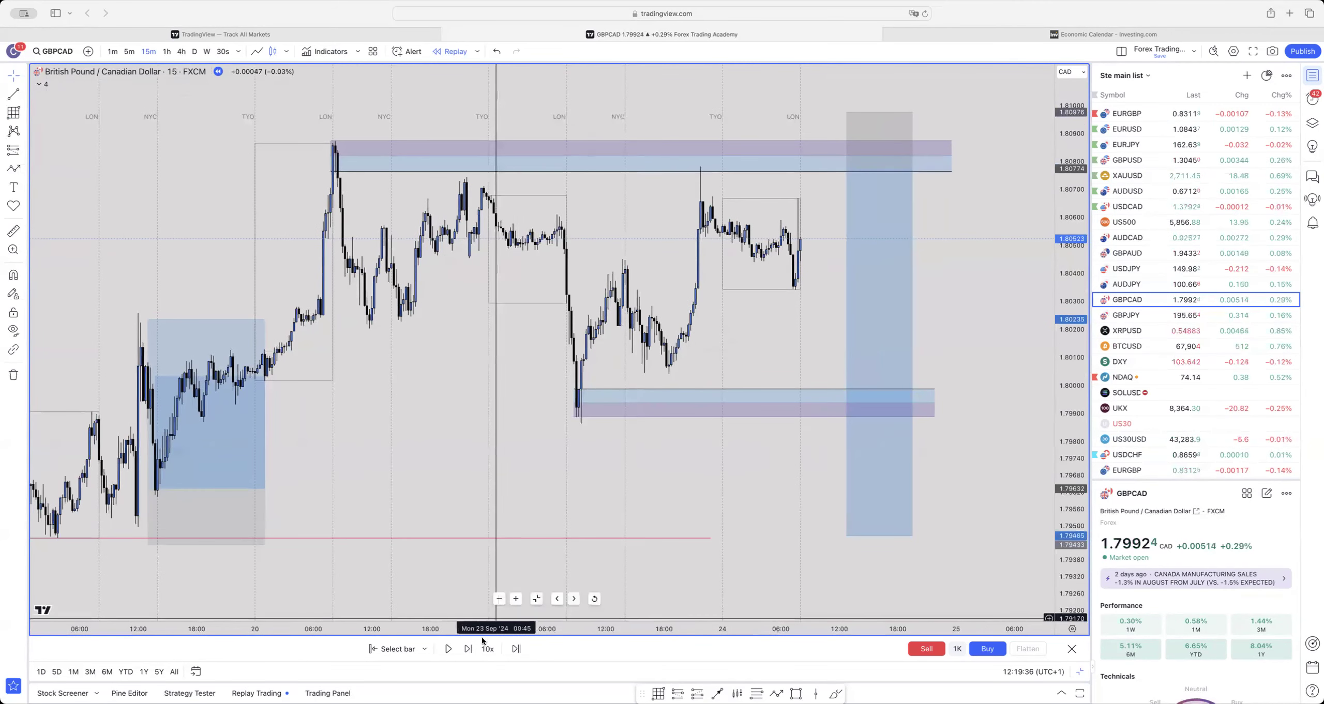
left_click(467, 649)
left_click(468, 649)
left_click(468, 649)
left_click(468, 649)
left_click(468, 649)
left_click(468, 649)
left_click(468, 649)
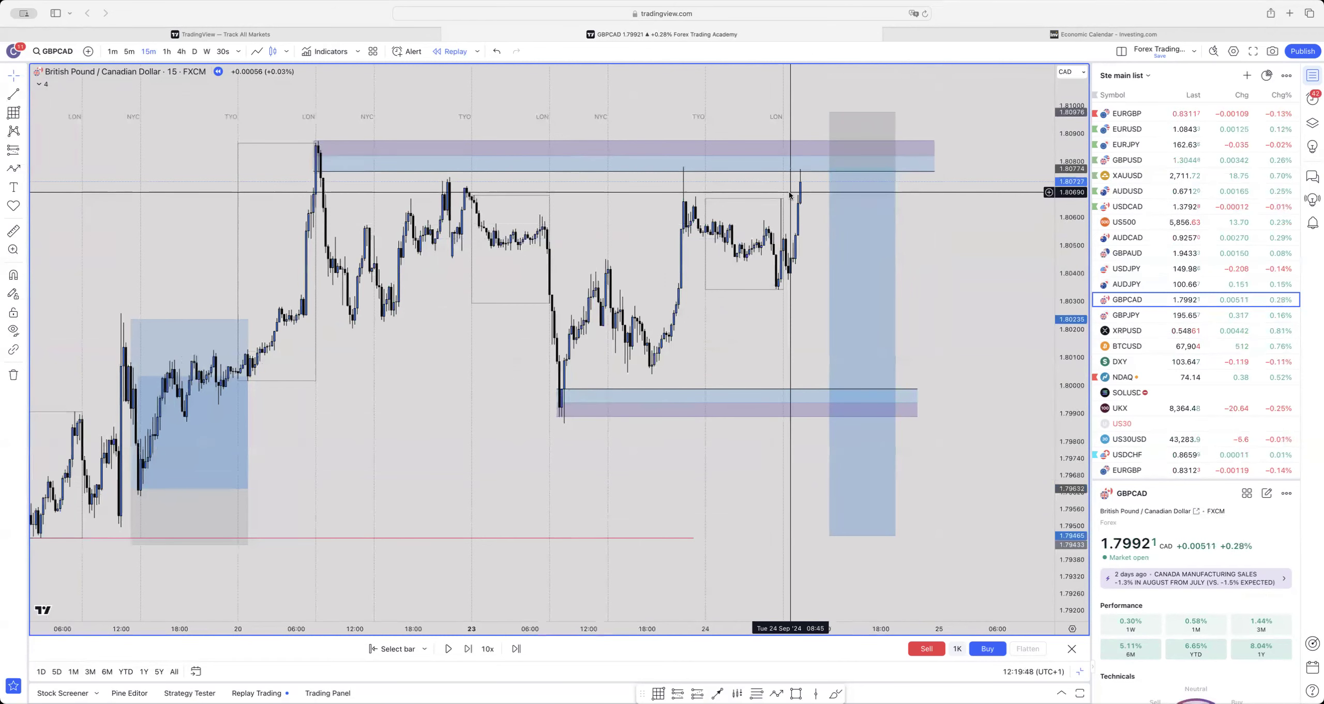
- Recentre the chart on the latest bars and delete the old position drawing
left_click_drag(221, 94, 265, 191)
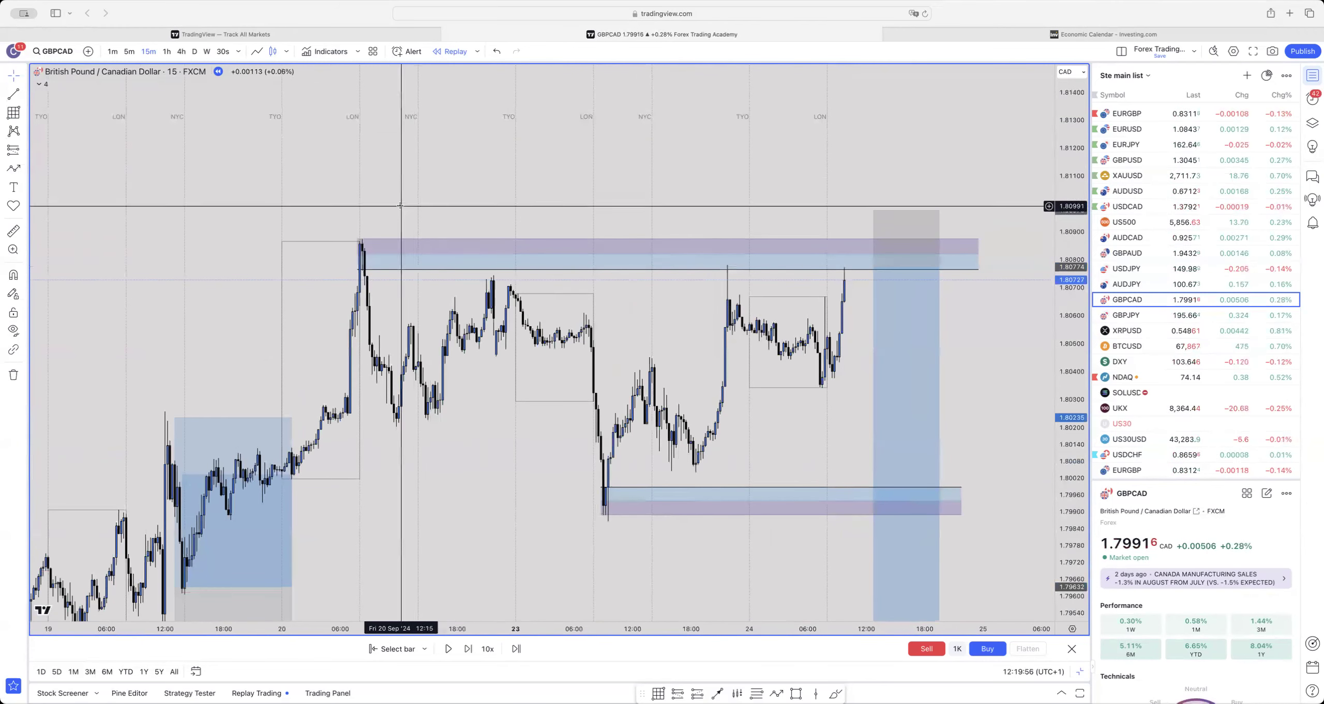
scroll(362, 223, "down", 3)
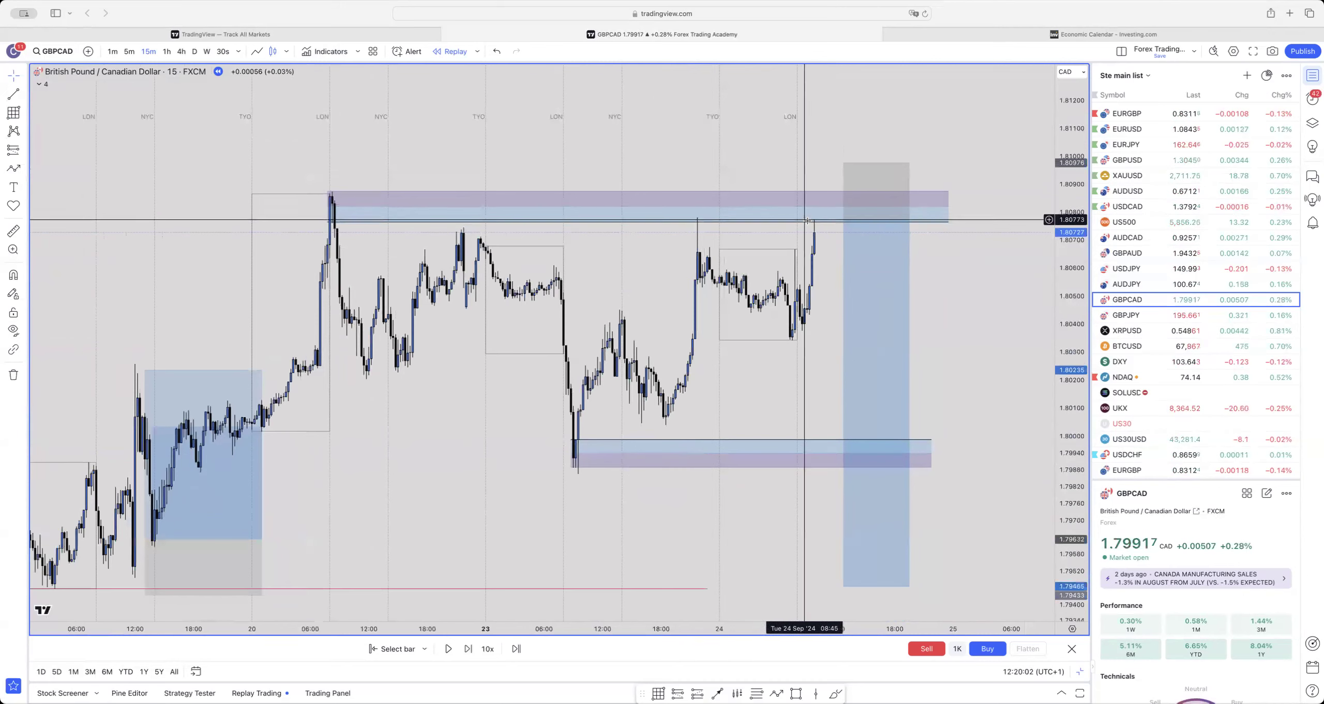
left_click_drag(768, 162, 723, 148)
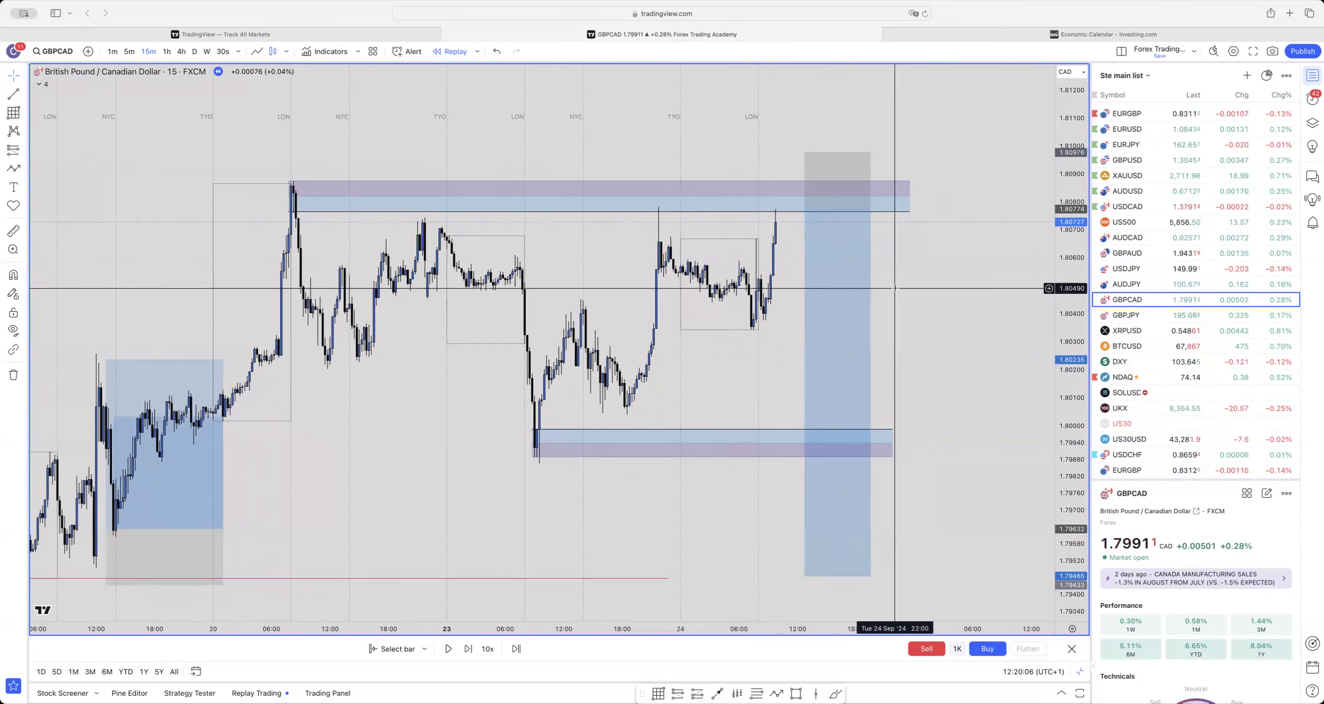
left_click(857, 299)
key("BackSpace")
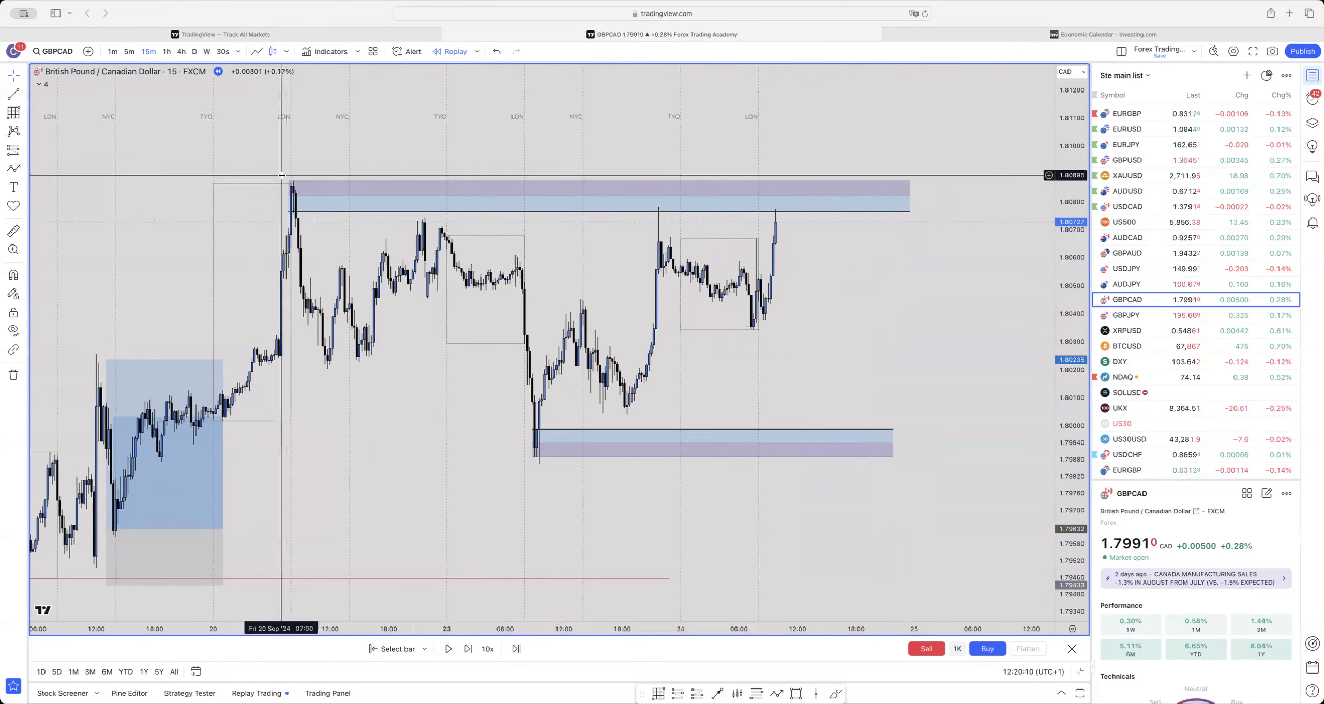
- Switch to the 1-minute chart and draw a red level at the recent swing low near 1.8066
left_click(110, 51)
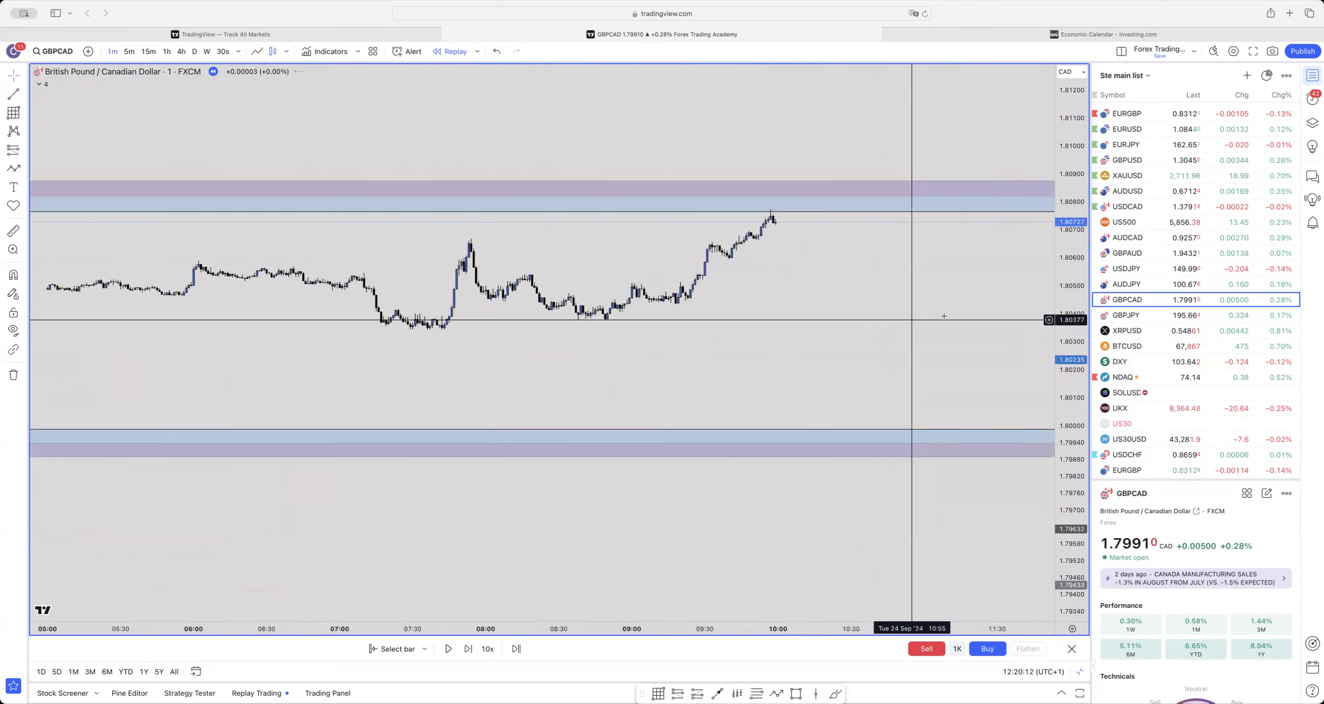
scroll(850, 334, "right", 3)
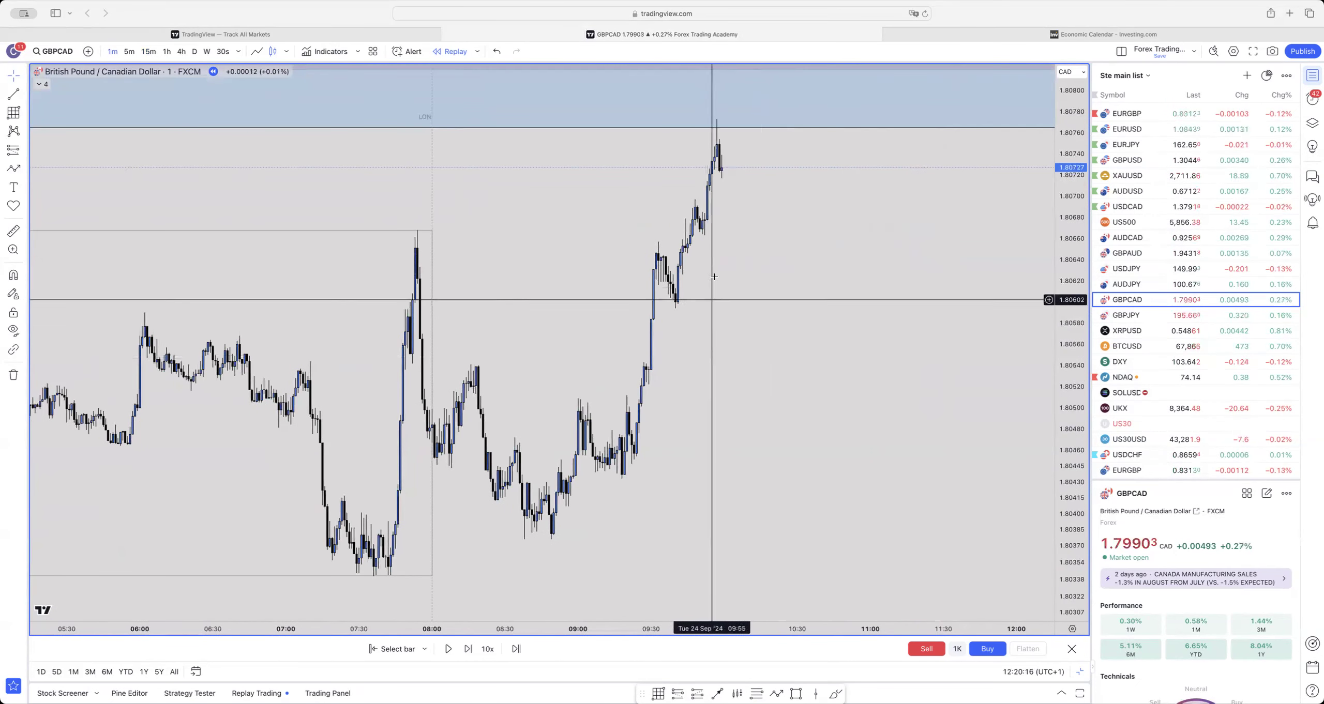
left_click(13, 93)
left_click(699, 235)
left_click(896, 236)
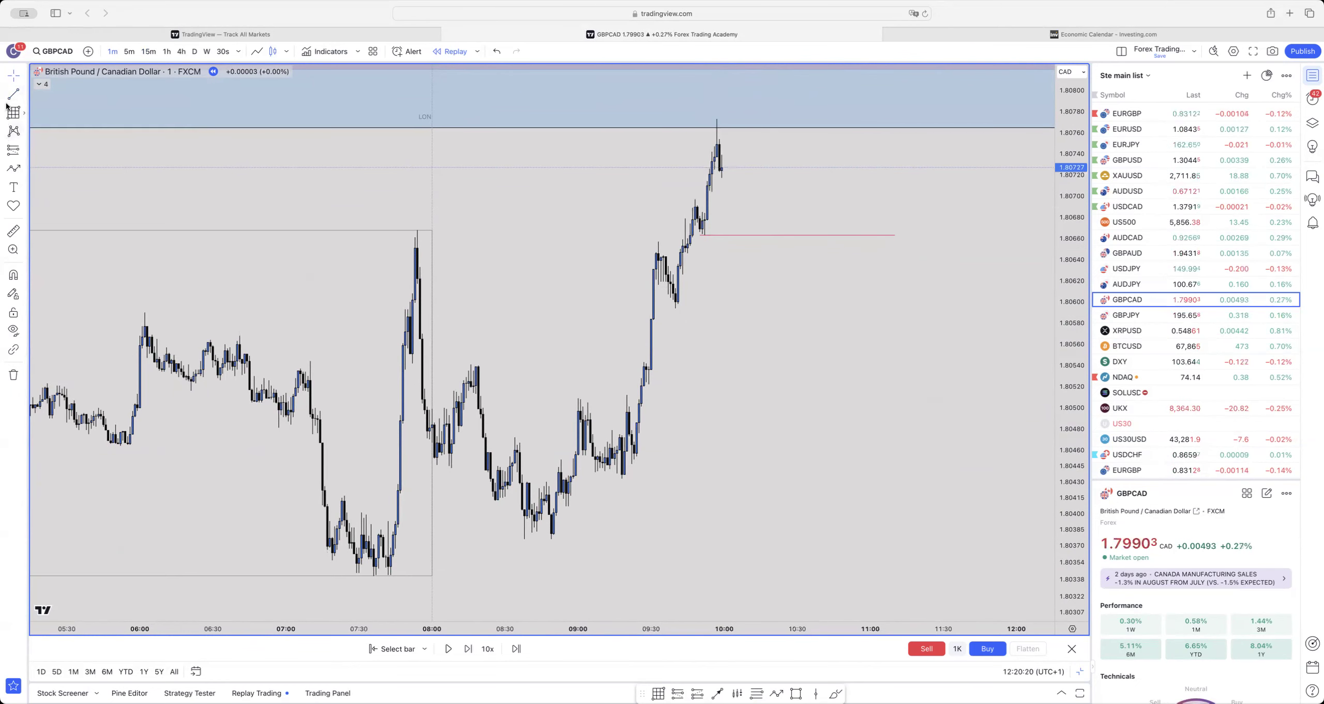
left_click(670, 308)
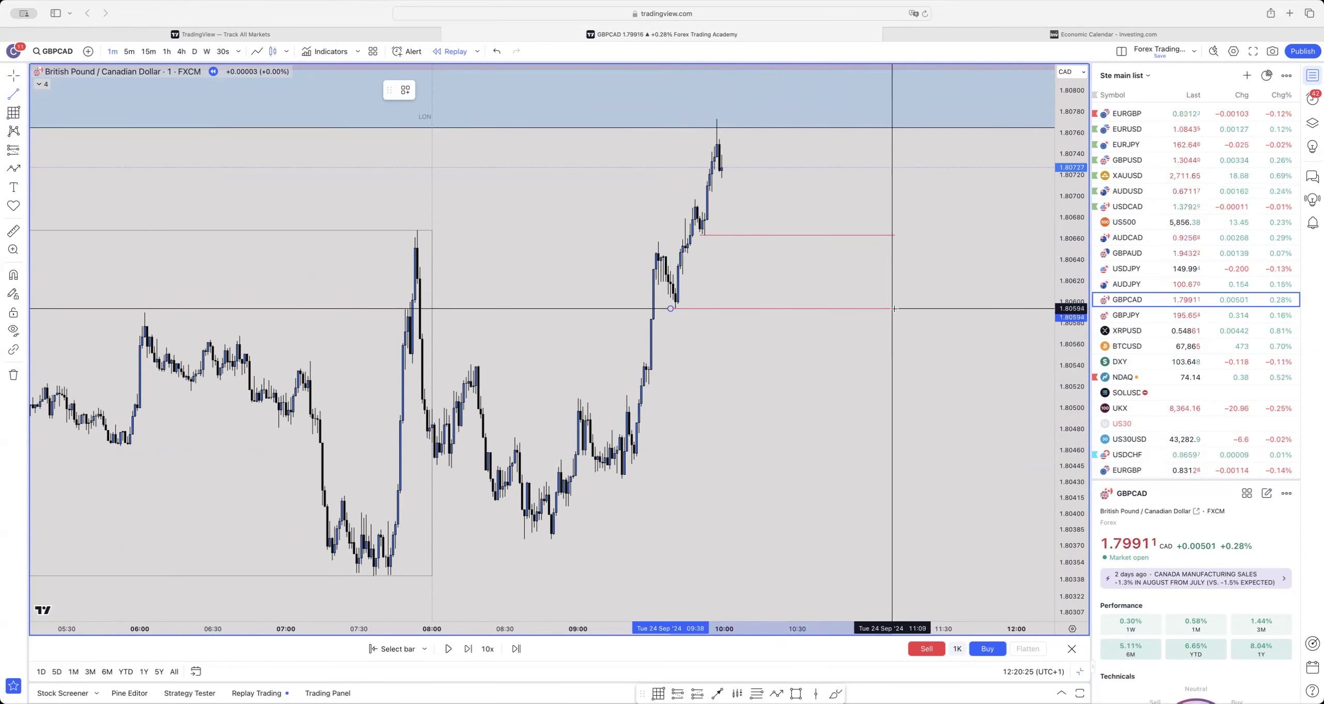
- Finish the second red level near 1.8060 and replay 17 one-minute bars
left_click(895, 309)
left_click(467, 650)
left_click(467, 650)
left_click(467, 650)
left_click(466, 650)
left_click(467, 650)
left_click(467, 650)
left_click(467, 650)
left_click(467, 650)
left_click(467, 650)
left_click(467, 650)
left_click(467, 650)
left_click(467, 650)
left_click(467, 650)
left_click(467, 650)
left_click(467, 650)
left_click(467, 650)
left_click(467, 650)
left_click(467, 650)
left_click(467, 650)
left_click(467, 650)
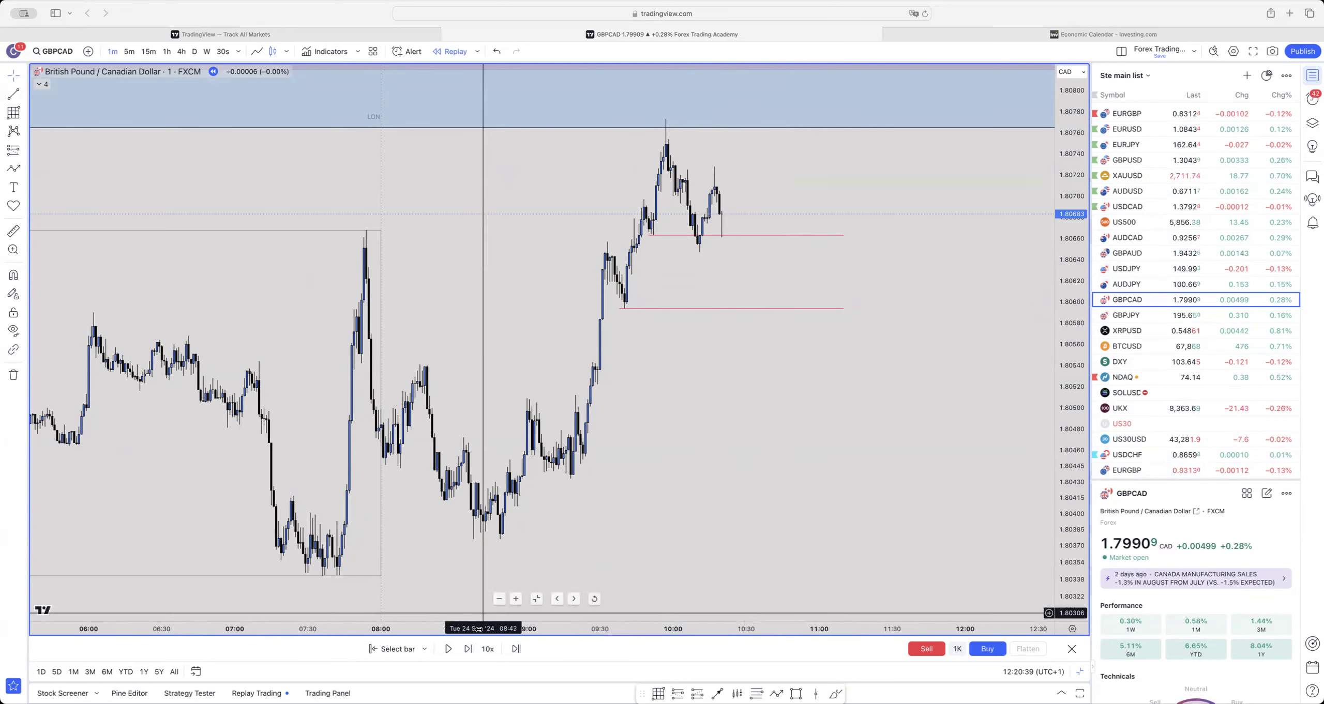
left_click(467, 650)
left_click(467, 650)
left_click(467, 650)
left_click(467, 650)
left_click(467, 650)
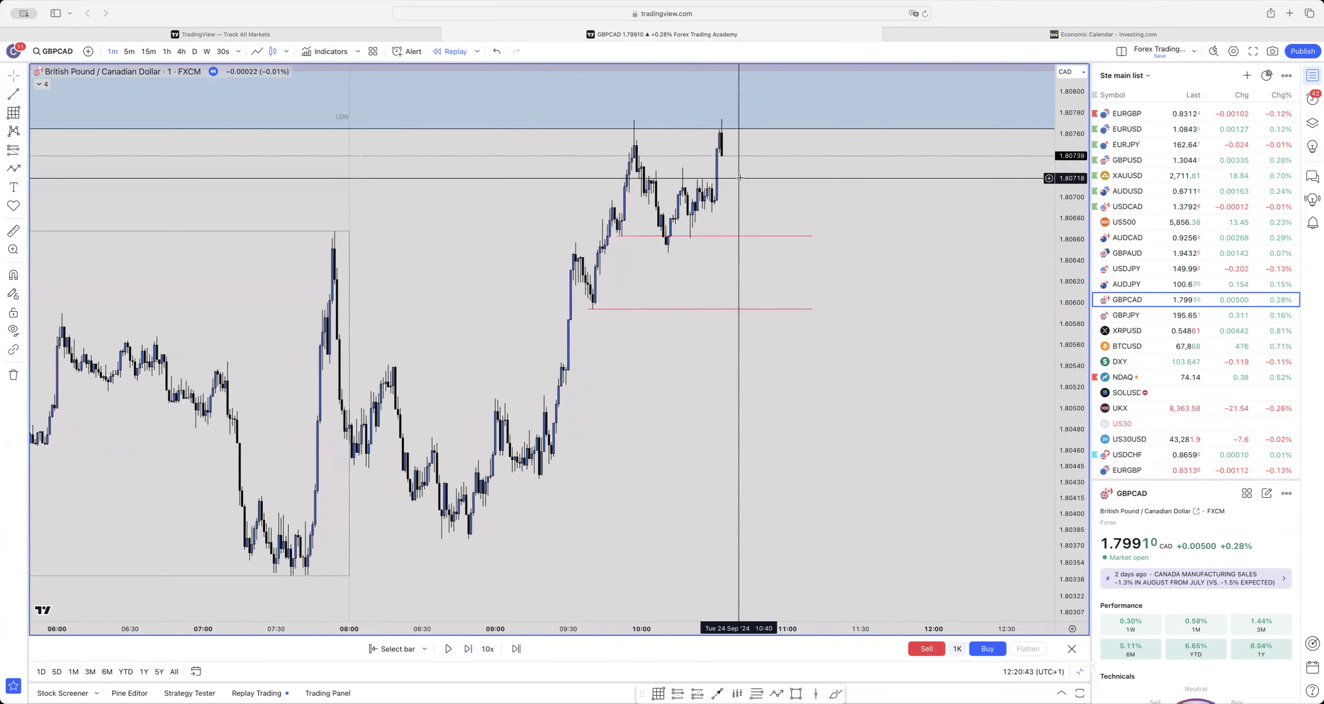
- Lower the upper red level to 1.80647
left_click(648, 237)
left_click_drag(647, 240, 685, 252)
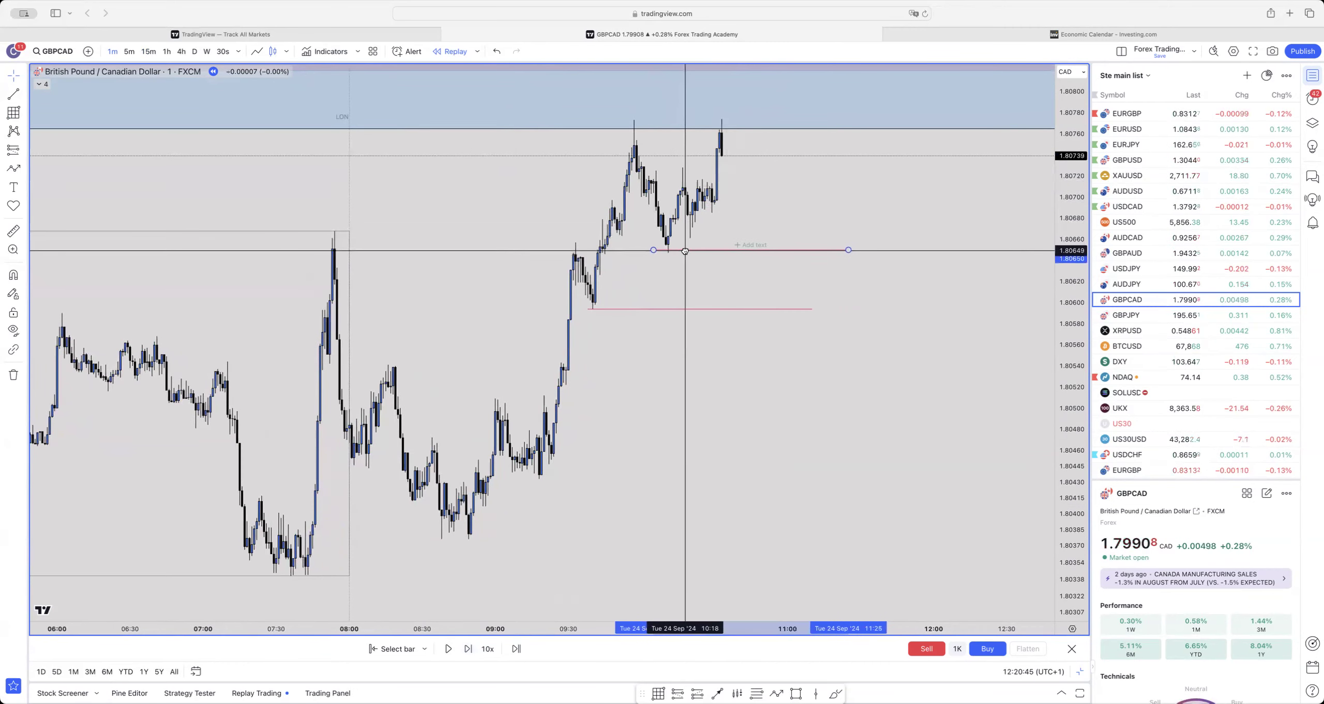
left_click(660, 280)
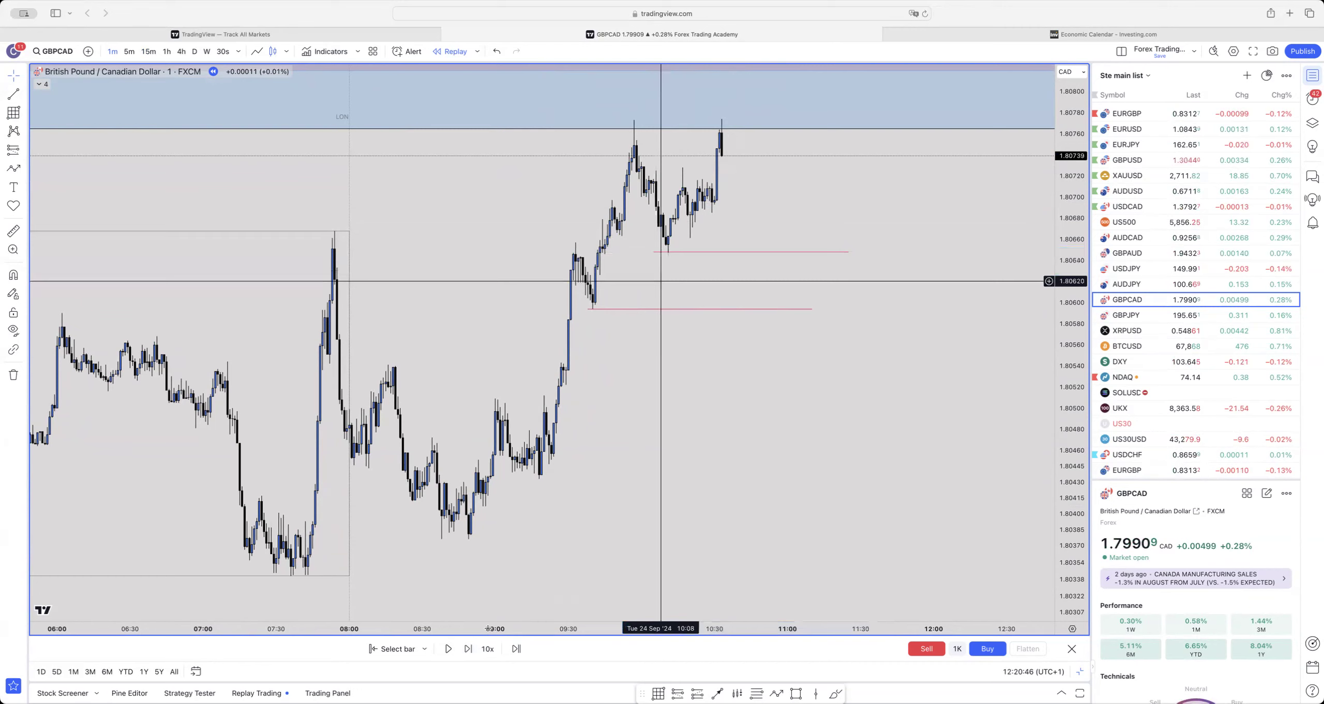
- Replay 24 one-minute bars until price breaks below the red level
left_click(466, 649)
left_click(467, 650)
left_click(467, 650)
left_click(467, 649)
left_click(467, 649)
left_click(467, 649)
left_click(467, 650)
left_click(467, 649)
left_click(467, 649)
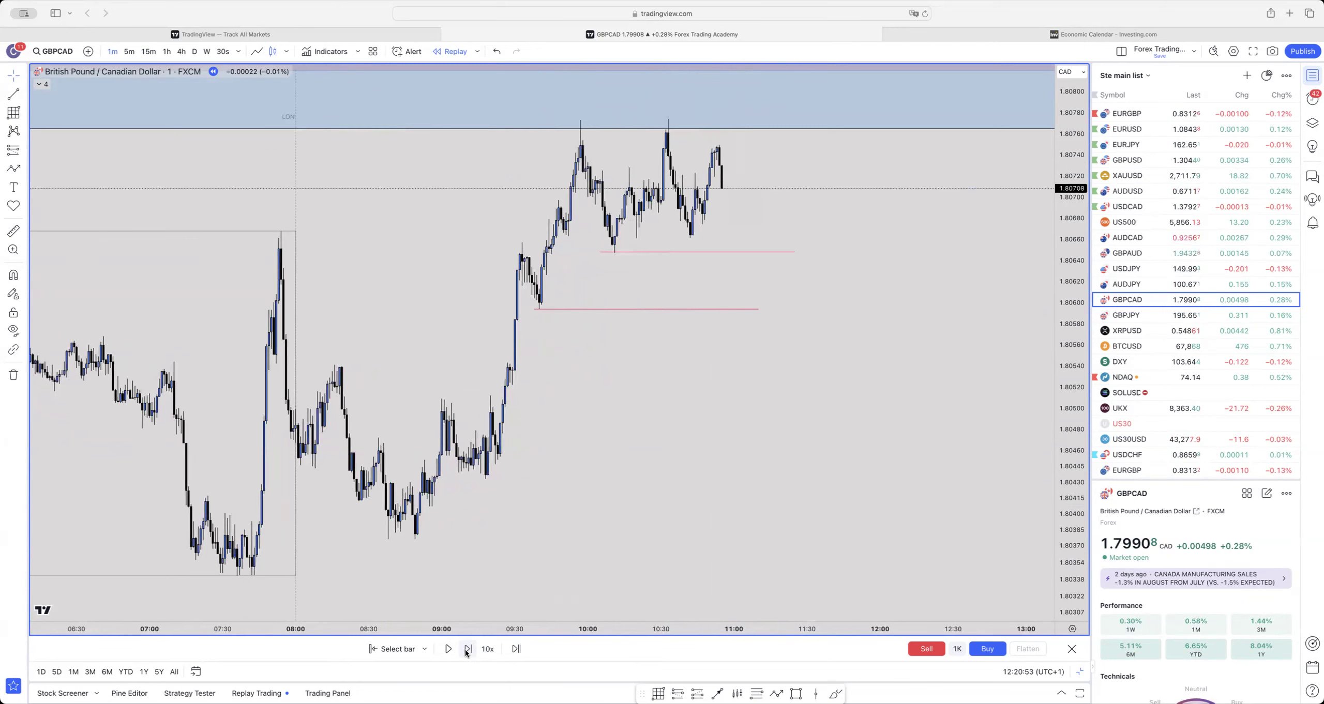
left_click(467, 649)
left_click(467, 649)
left_click(466, 649)
left_click(467, 650)
left_click(467, 649)
left_click(467, 649)
left_click(467, 650)
left_click(467, 649)
left_click(467, 650)
left_click(467, 649)
left_click(467, 649)
left_click(467, 649)
left_click(467, 649)
left_click(467, 649)
left_click(466, 650)
left_click(467, 650)
left_click(467, 649)
left_click(467, 650)
left_click(467, 650)
left_click(467, 650)
left_click(467, 650)
left_click(467, 649)
left_click(467, 650)
left_click(467, 650)
left_click(467, 650)
left_click(467, 650)
left_click(467, 650)
left_click(467, 650)
left_click(467, 650)
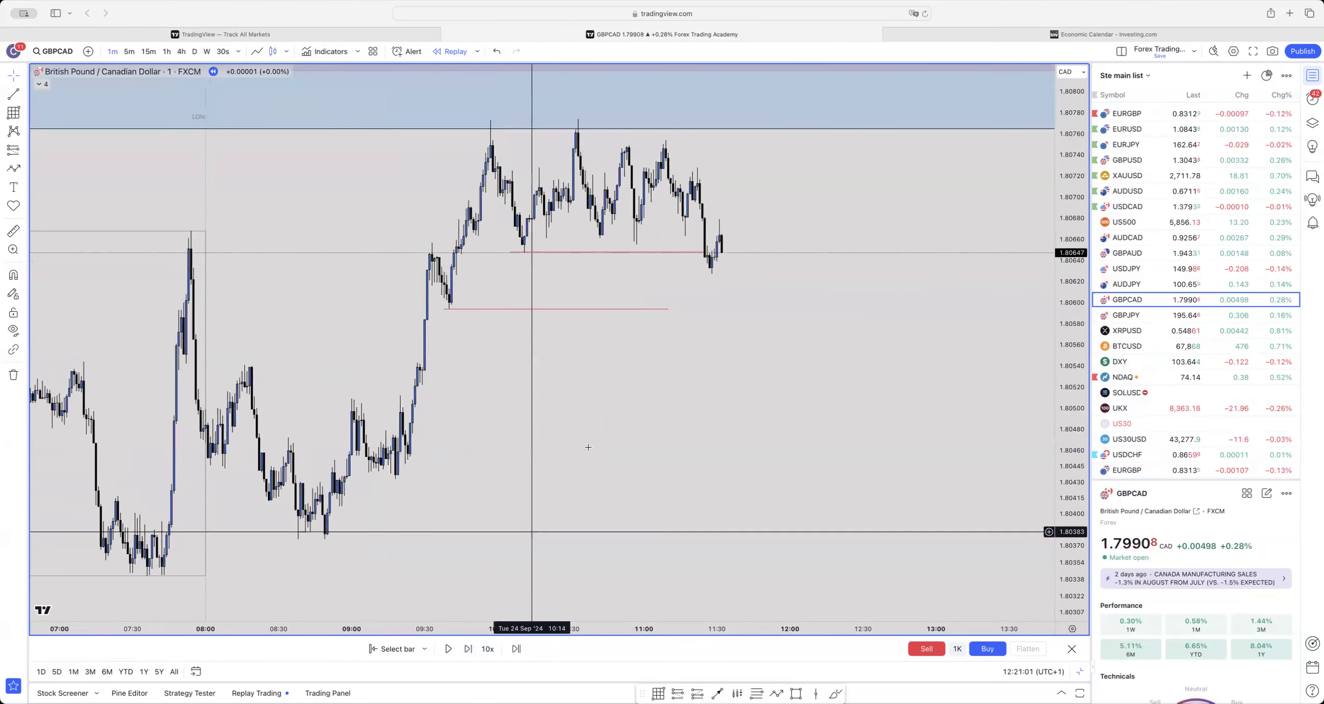
- Extend the upper red level rightward and draw a new supply zone up to the recent high
left_click_drag(699, 257, 904, 251)
left_click(173, 129)
left_click(14, 113)
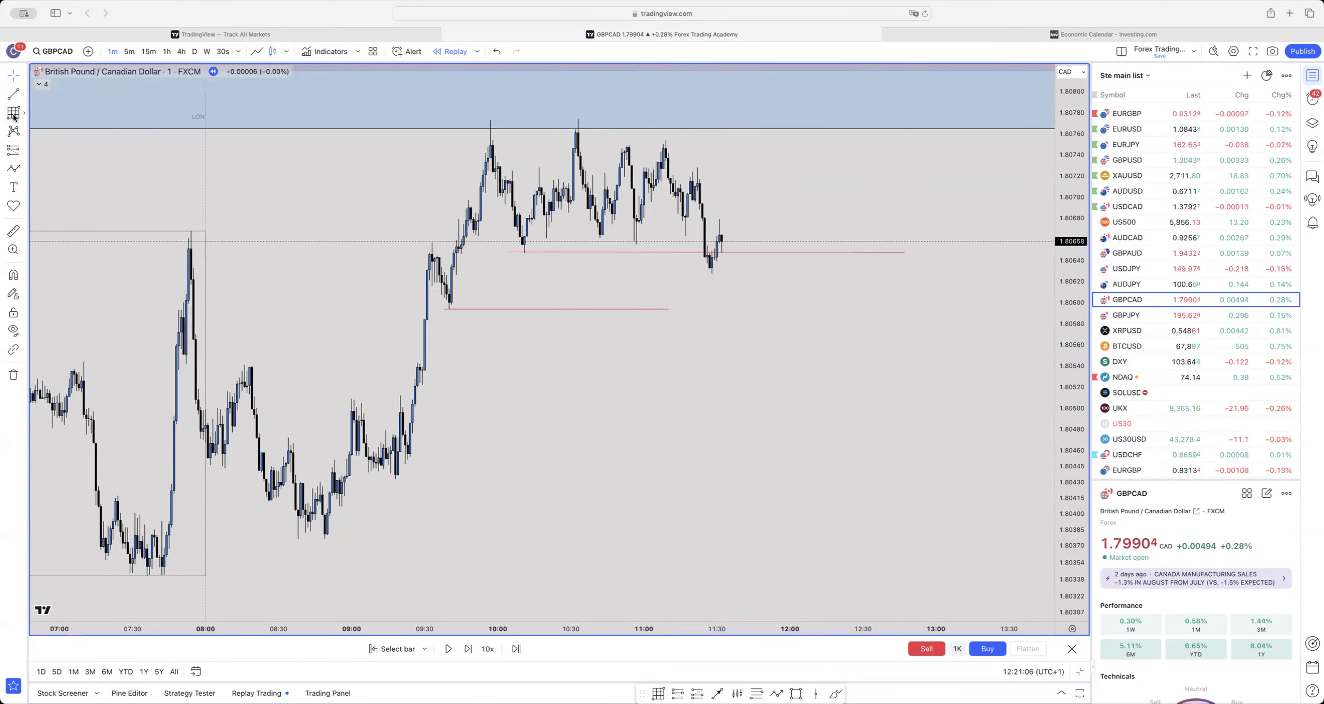
left_click(661, 160)
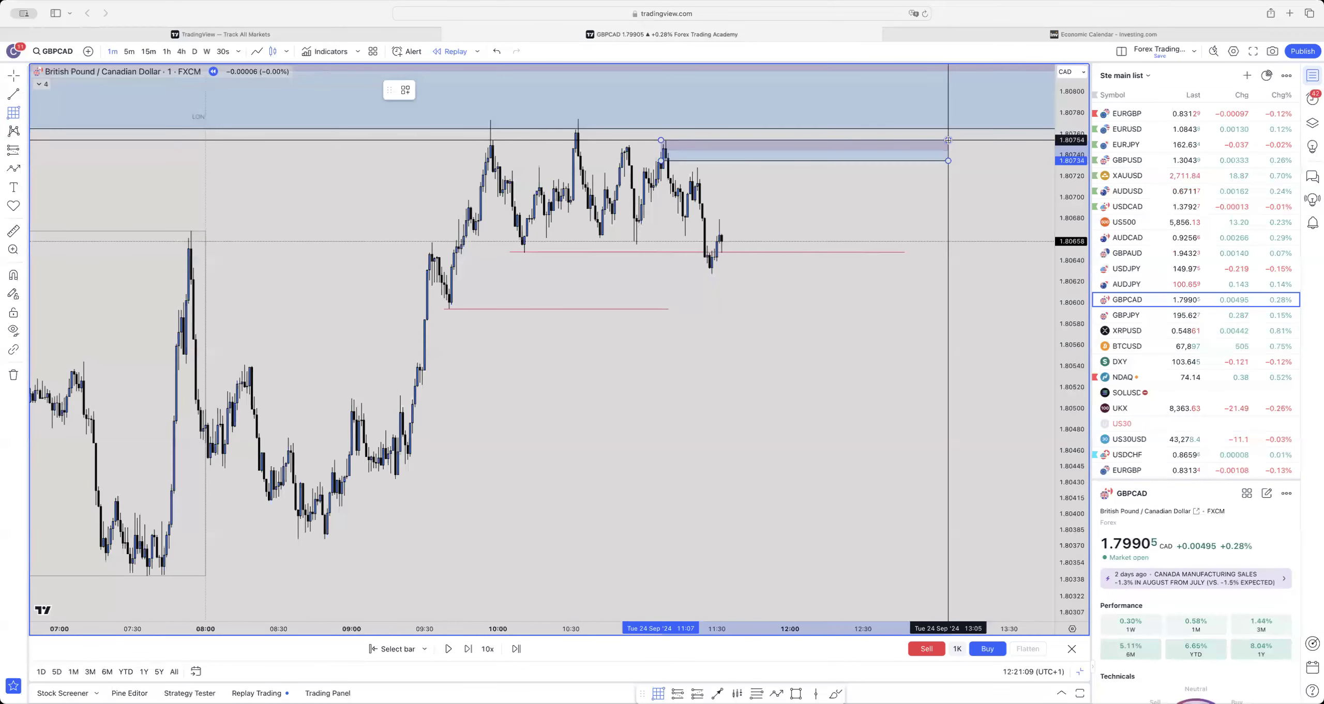
left_click(948, 139)
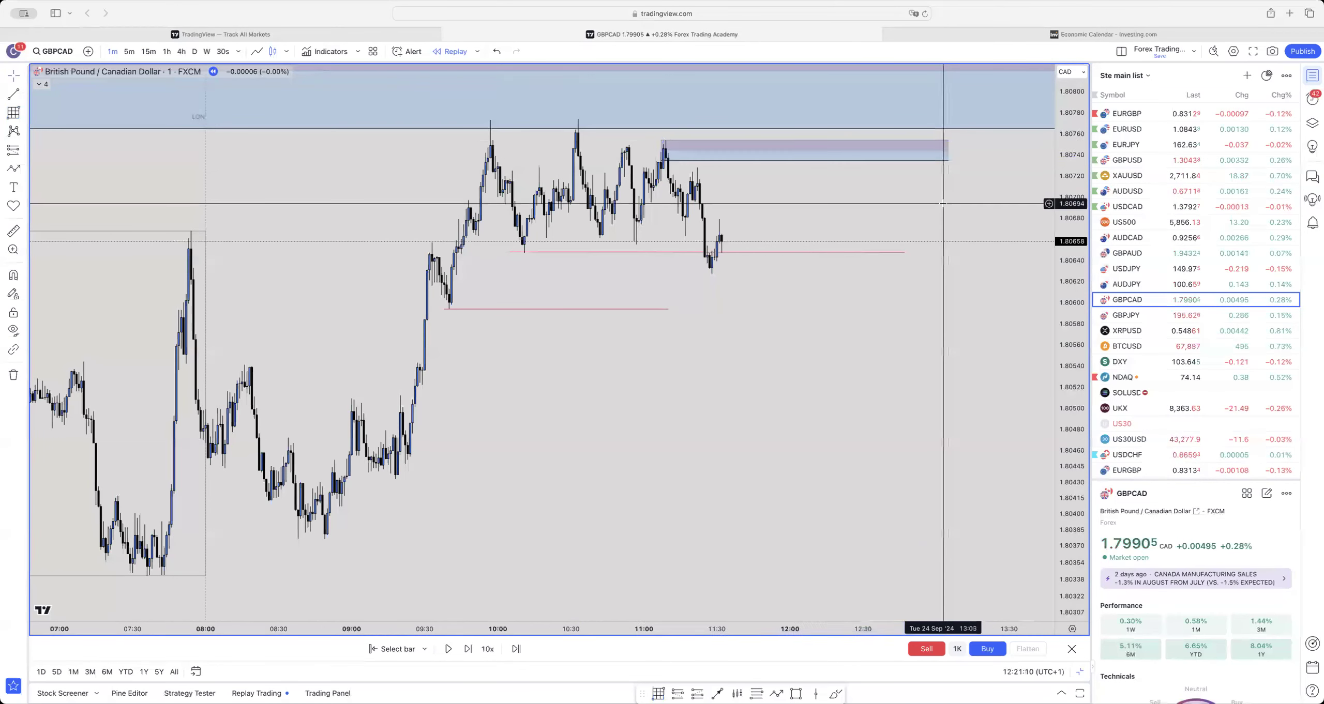
- Place a short position at the new supply zone
left_click(22, 153)
left_click(73, 184)
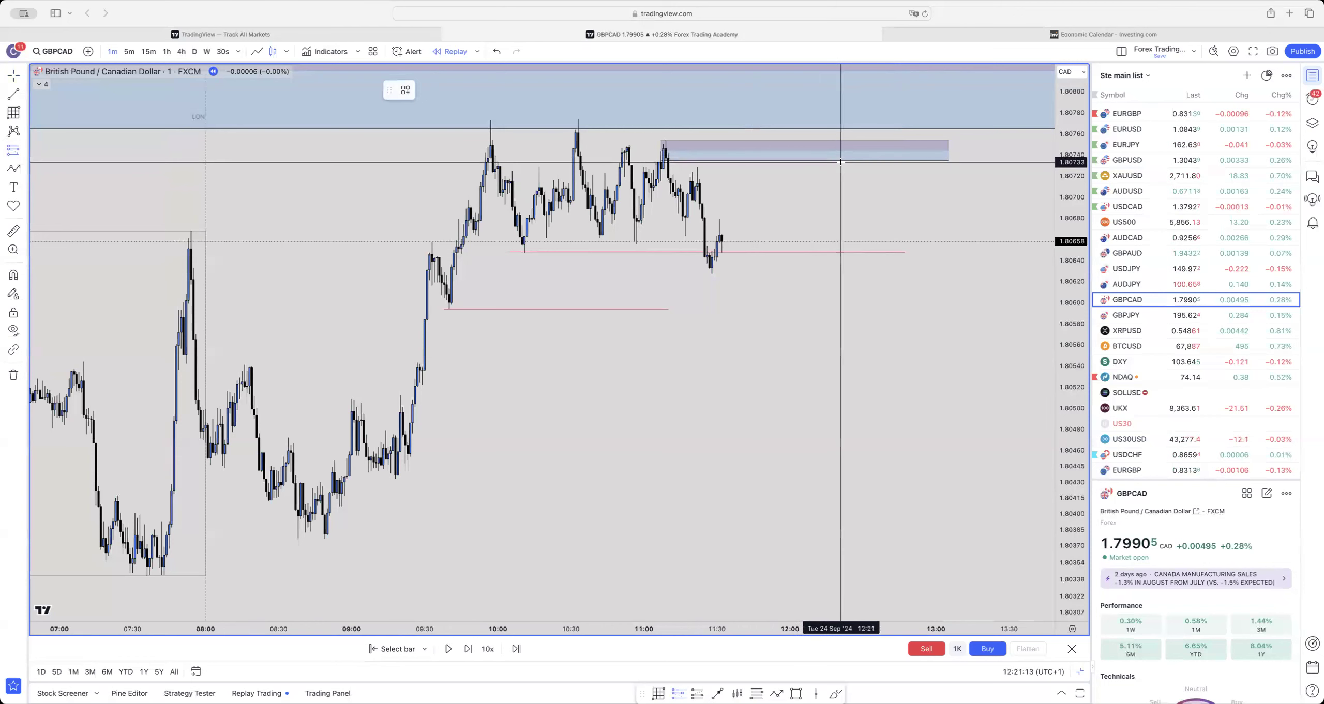
left_click(843, 161)
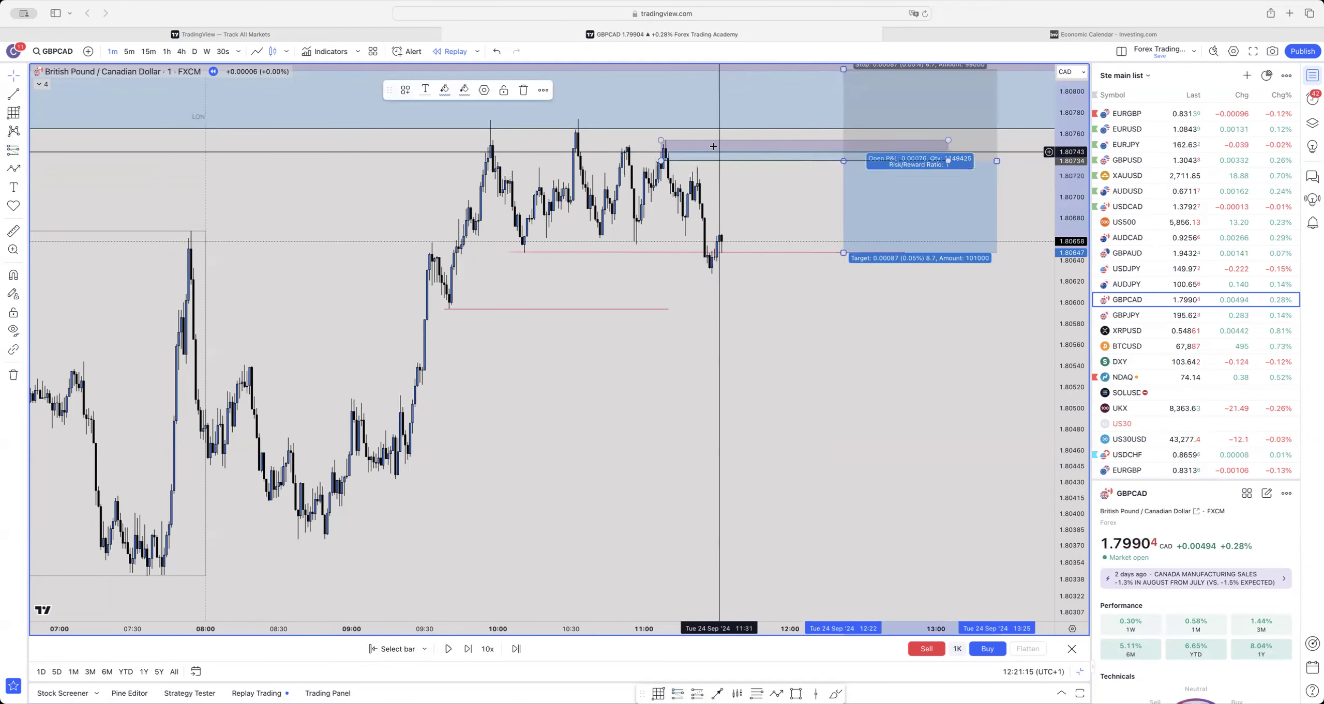
left_click(767, 280)
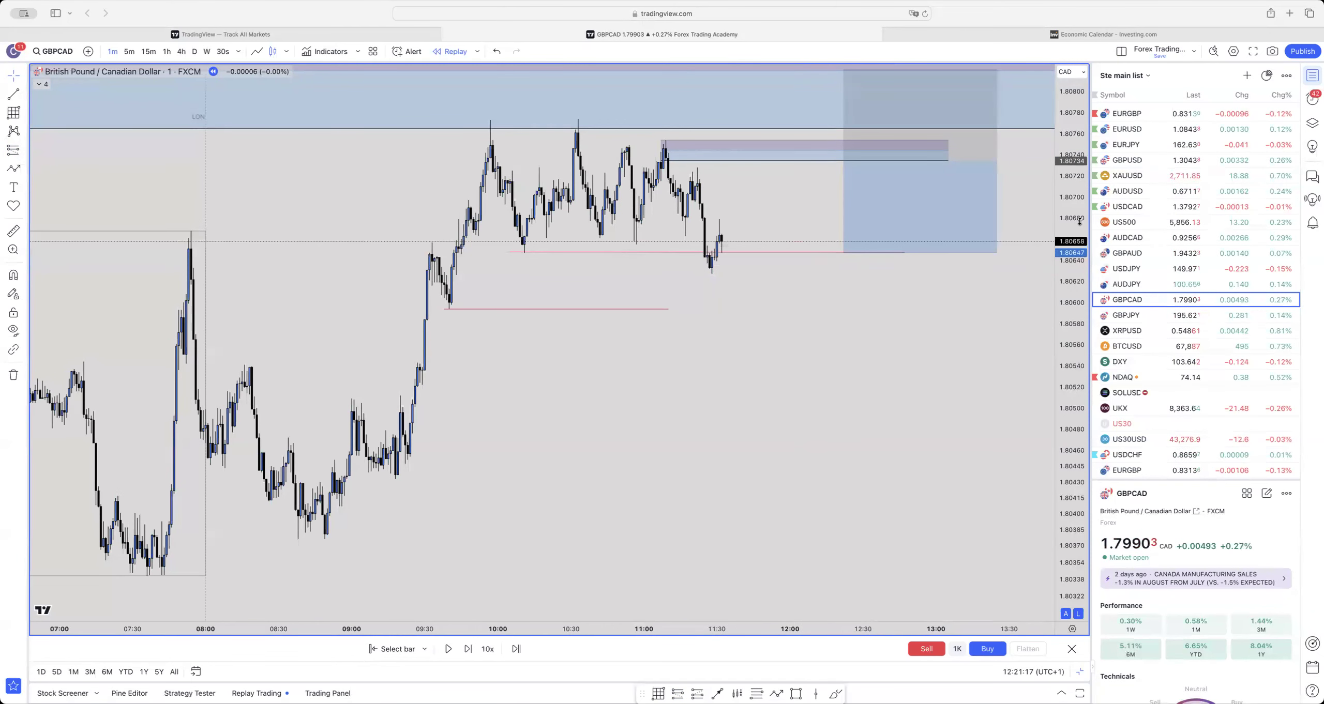
- Widen the short, raise its stop above the zone, lower target to ~1.80477, show 15m candles
left_click_drag(886, 434, 886, 465)
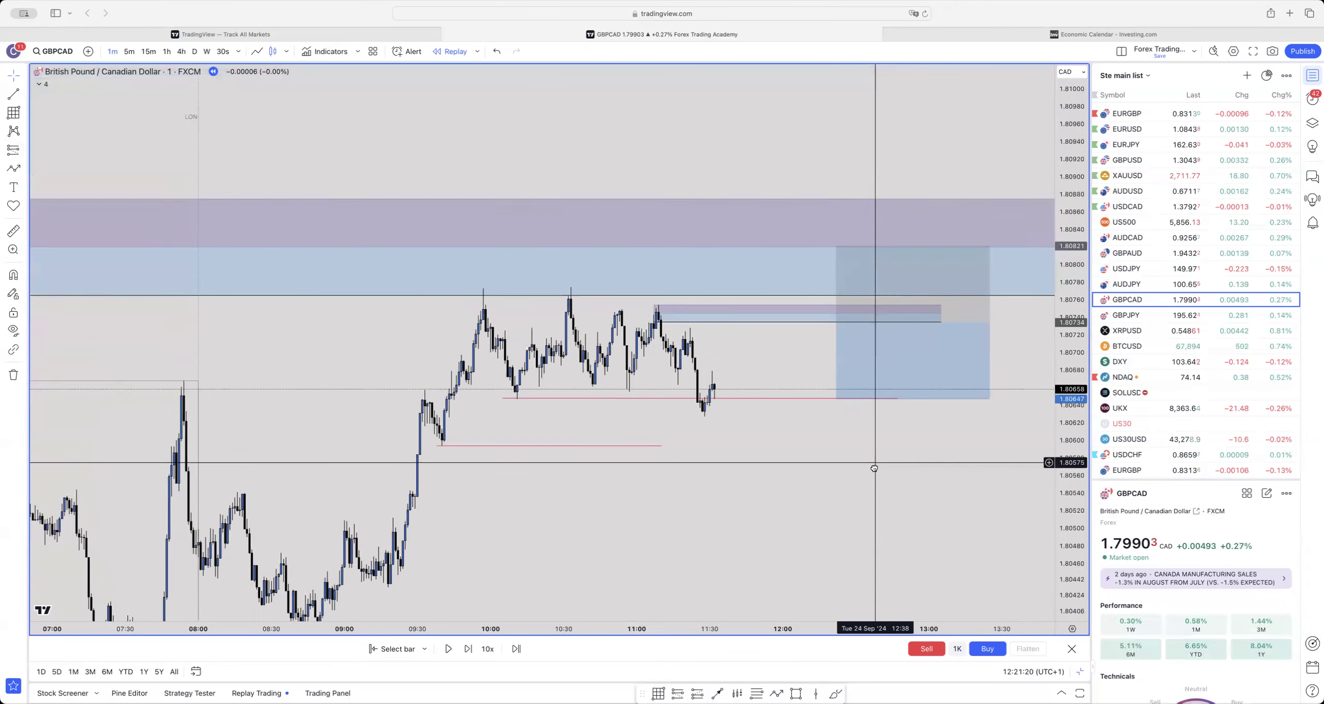
left_click(910, 290)
left_click_drag(989, 328, 1043, 328)
left_click_drag(836, 251, 836, 186)
left_click(319, 362)
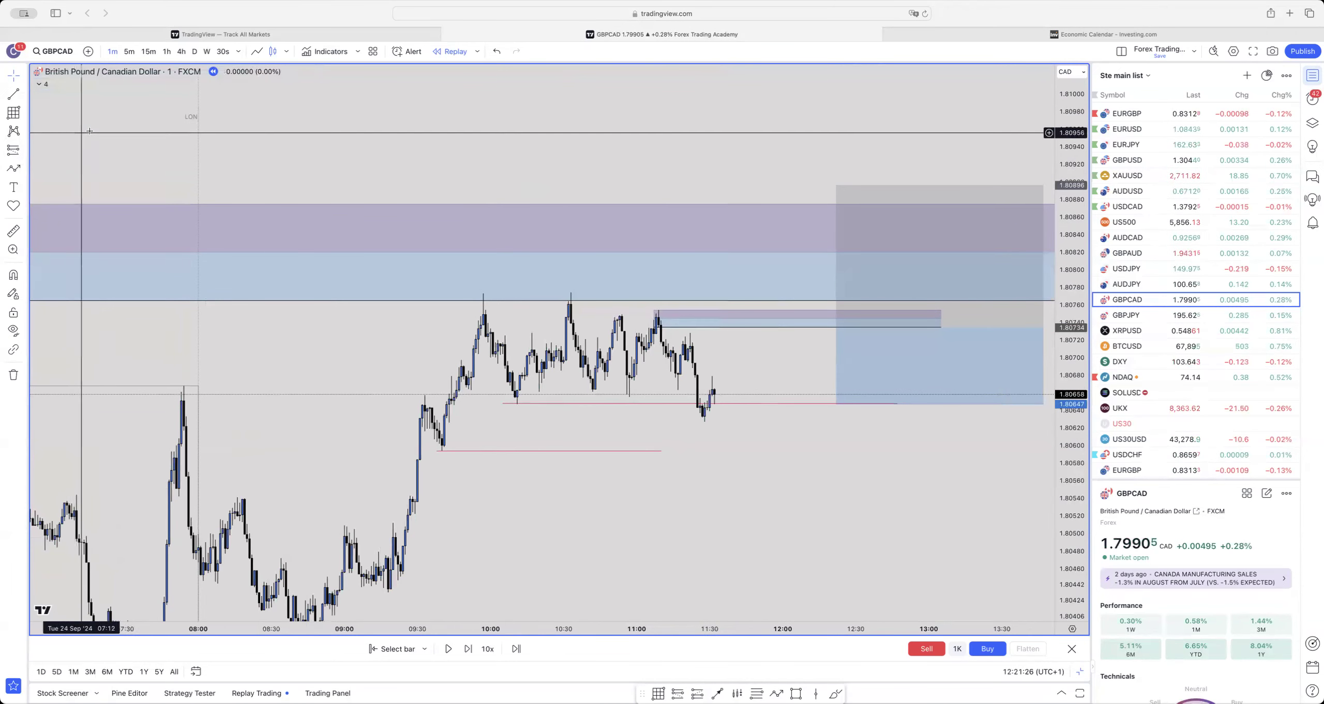
left_click(836, 404)
left_click_drag(836, 403, 836, 553)
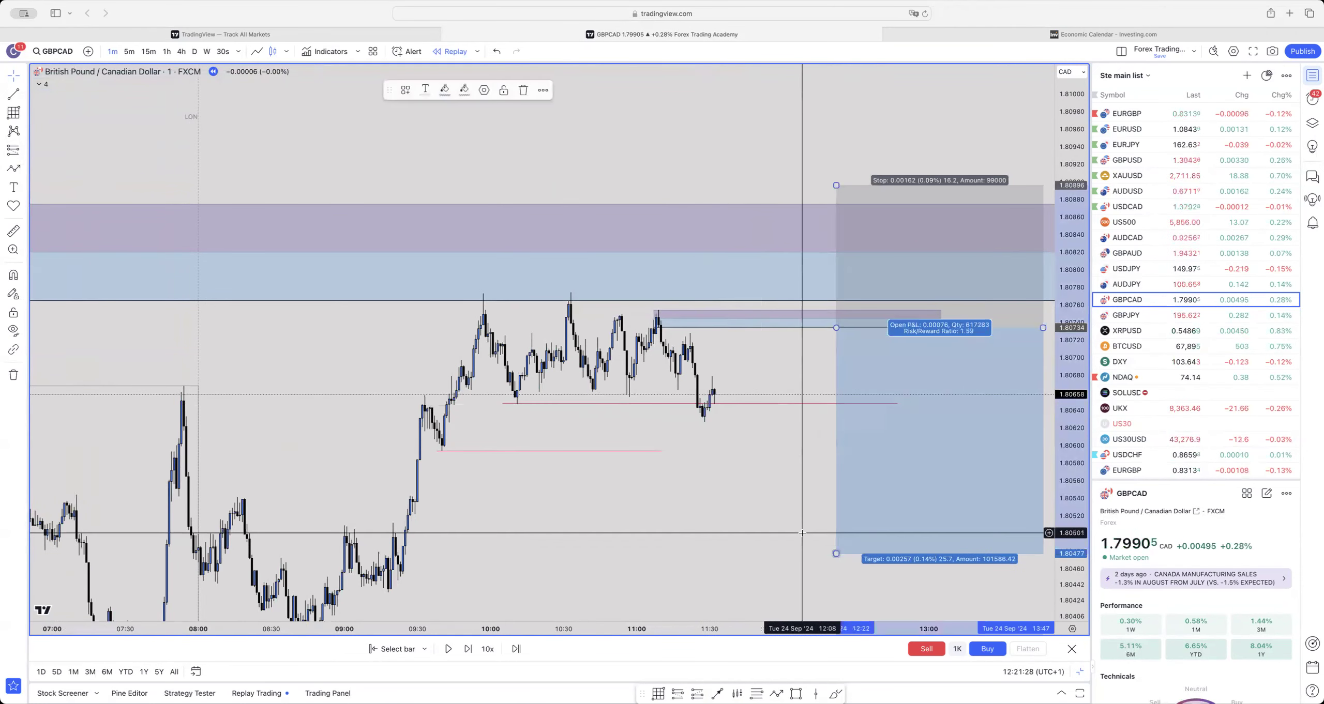
left_click(147, 54)
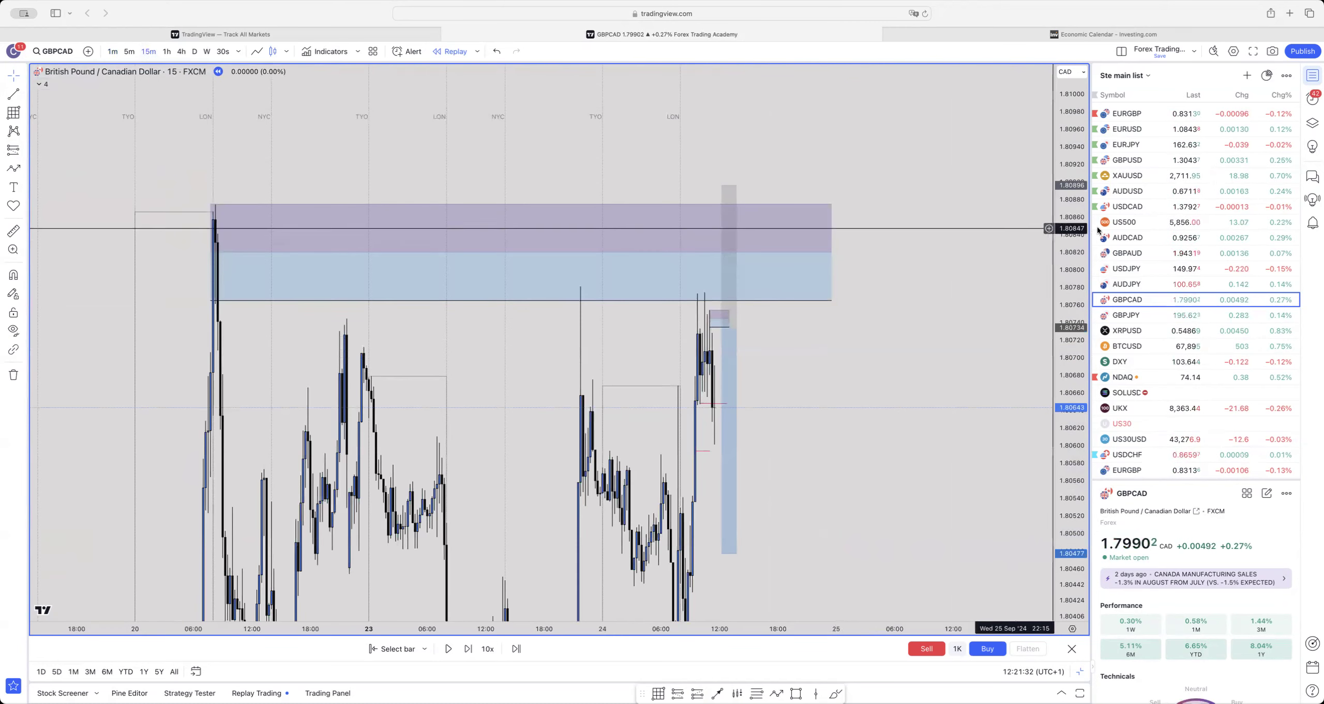
- Widen the short position box and raise its stop above the supply zone, about 1.80934
left_click_drag(1070, 258, 1070, 331)
left_click_drag(916, 458, 954, 376)
left_click(763, 217)
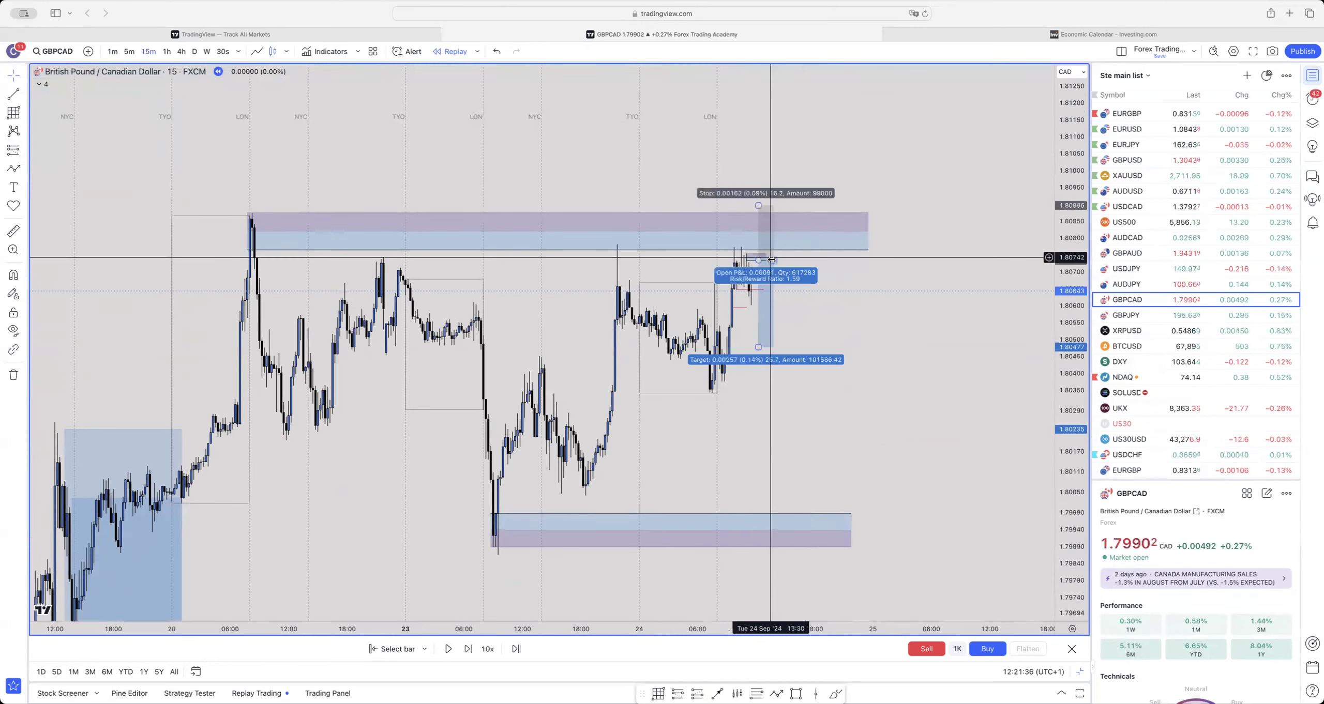
left_click_drag(773, 260, 812, 358)
left_click(740, 196)
left_click(759, 205)
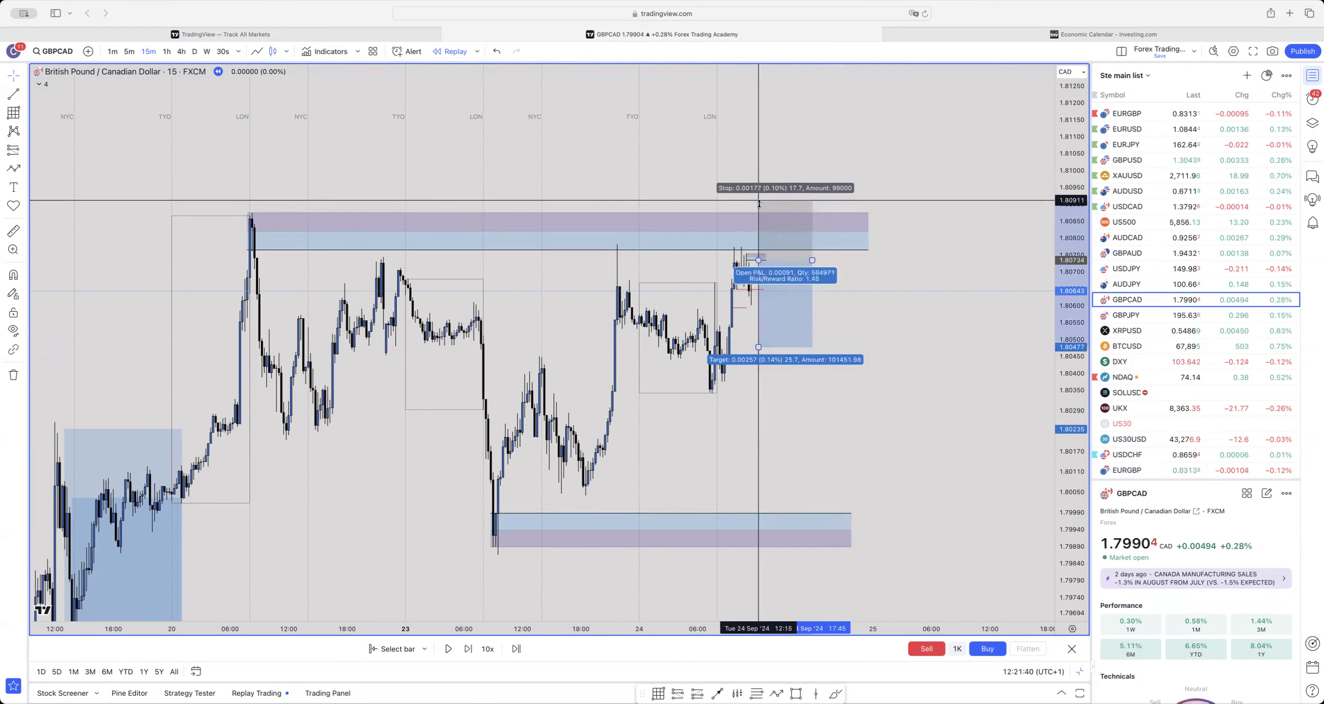
left_click_drag(759, 204, 761, 201)
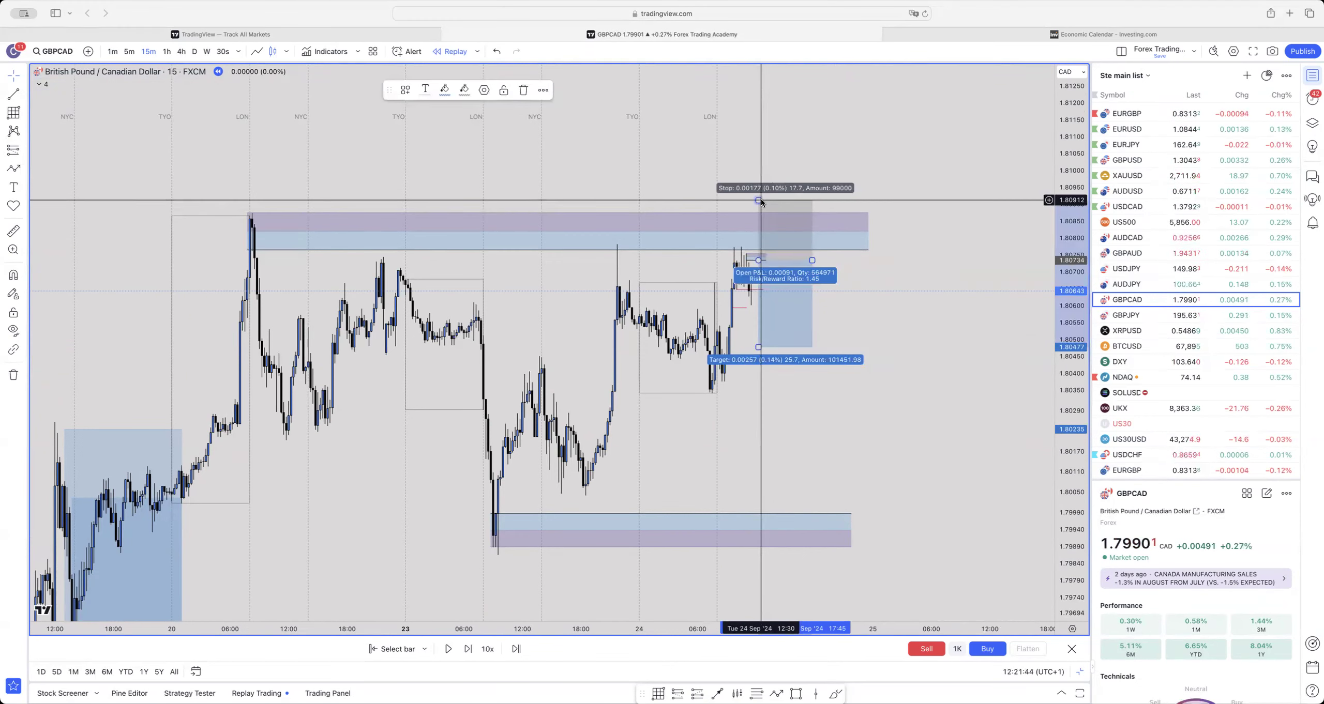
left_click_drag(759, 202, 767, 195)
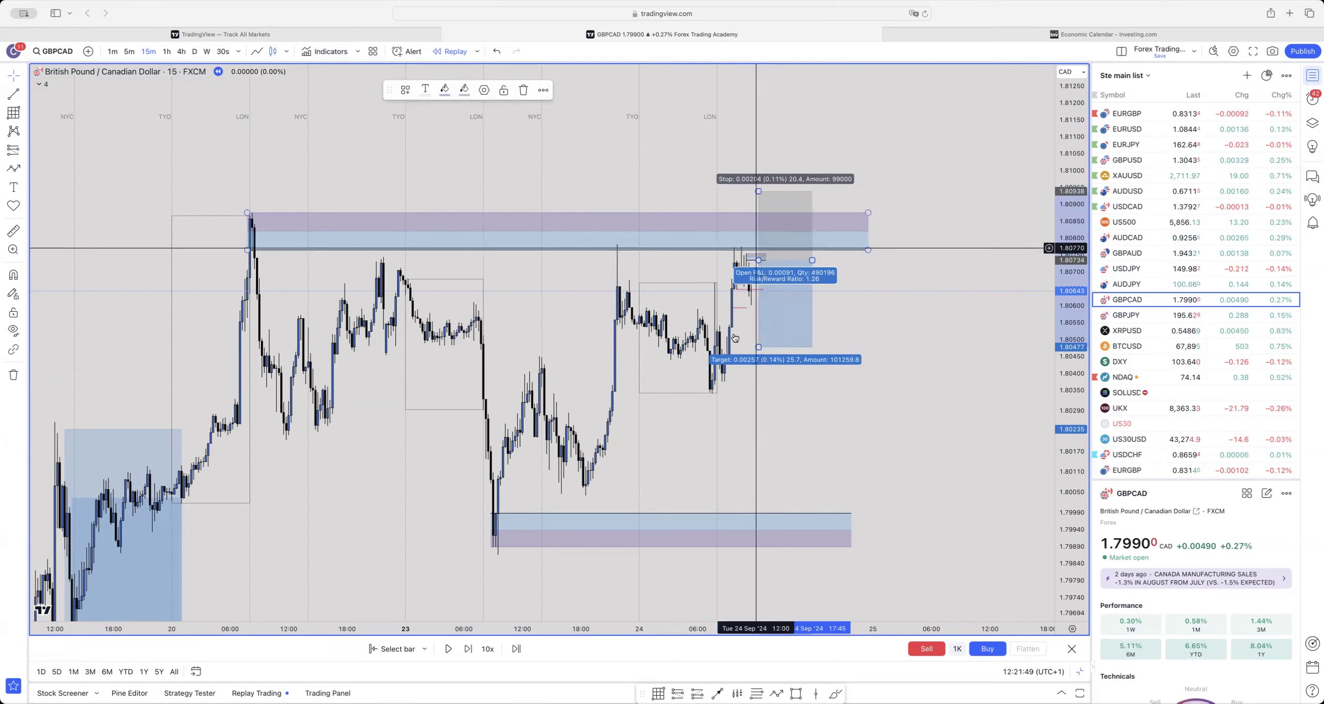
- Lower the short's target to the demand zone near 1.79989 and widen the box further right
left_click_drag(759, 348, 741, 393)
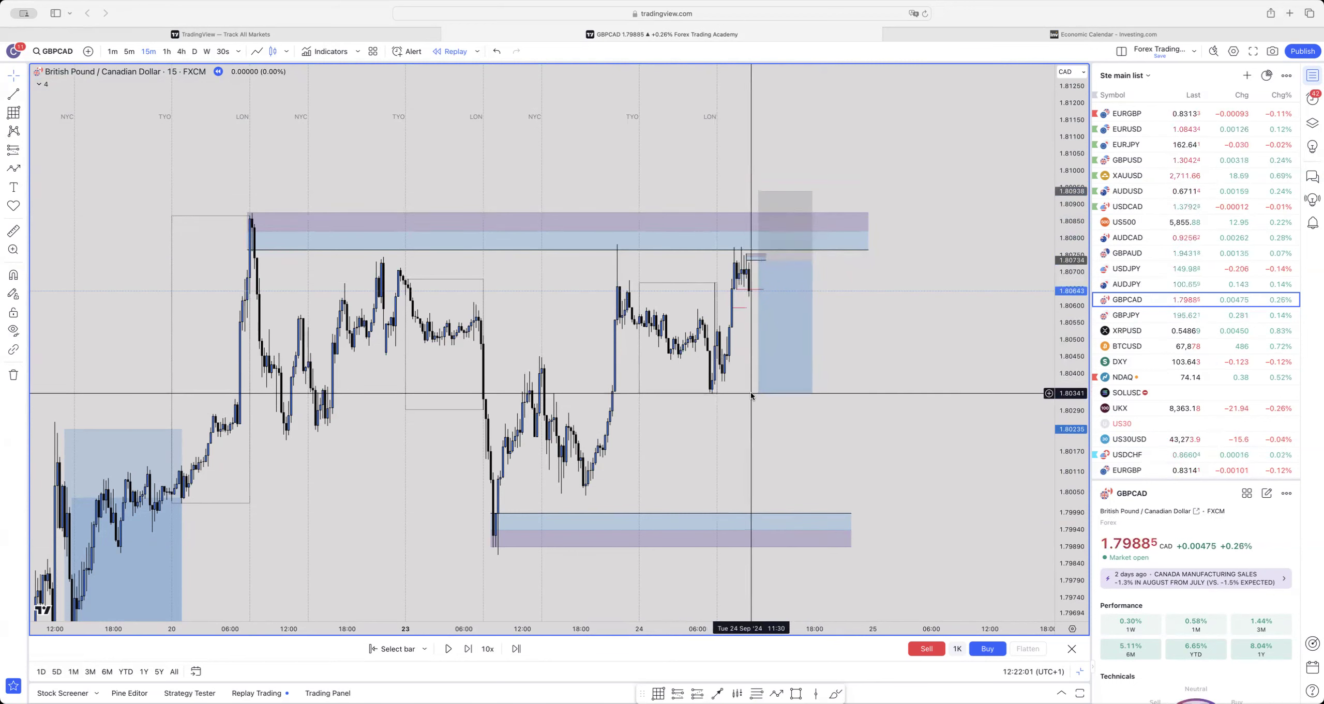
mouse_move(758, 191)
left_mouse_down()
mouse_move(757, 218)
mouse_move(758, 192)
left_mouse_up()
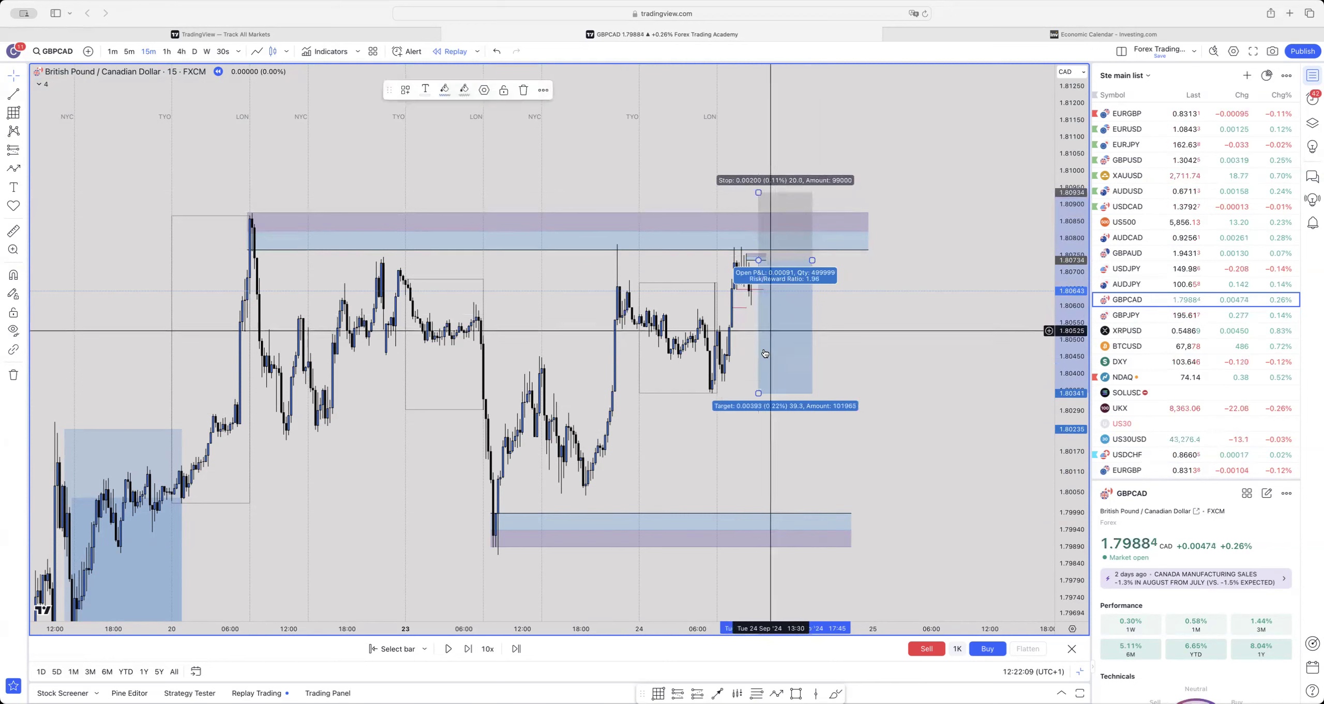
left_click_drag(758, 394, 759, 406)
left_click_drag(777, 513, 776, 513)
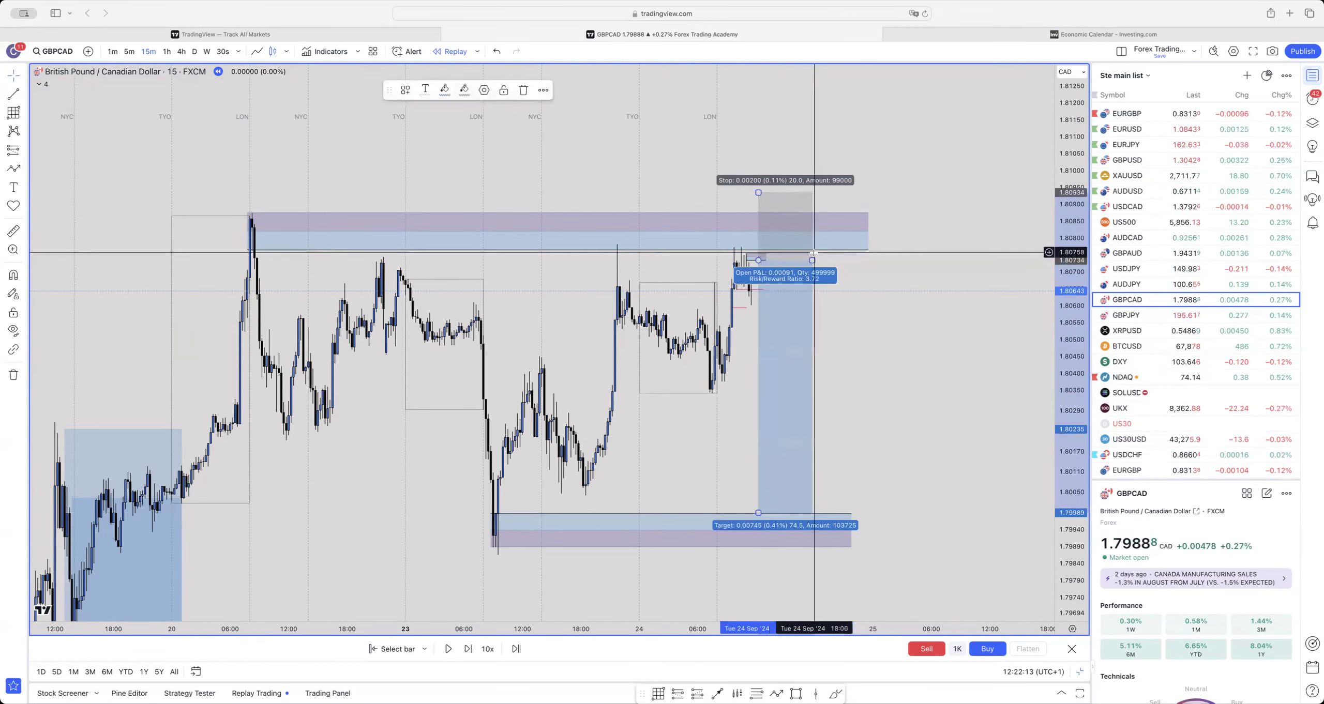
left_click_drag(812, 260, 871, 260)
left_click(607, 145)
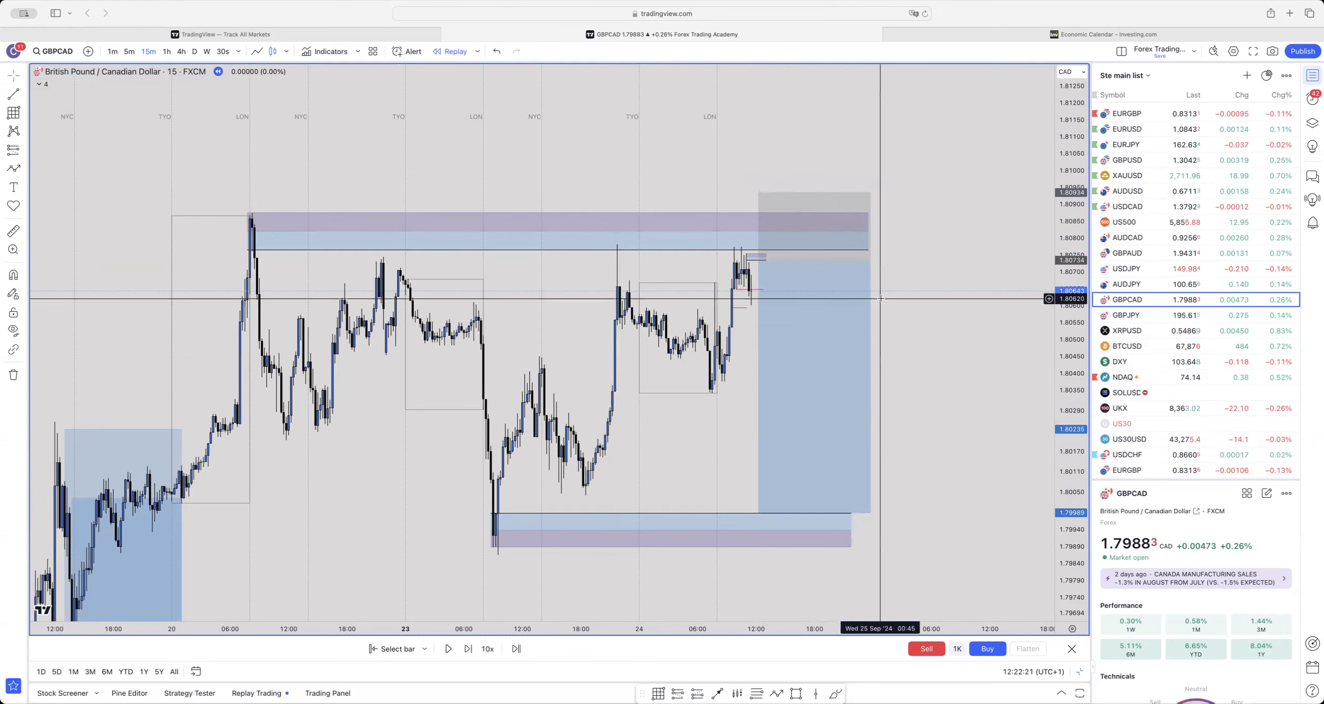
left_click_drag(926, 362, 934, 326)
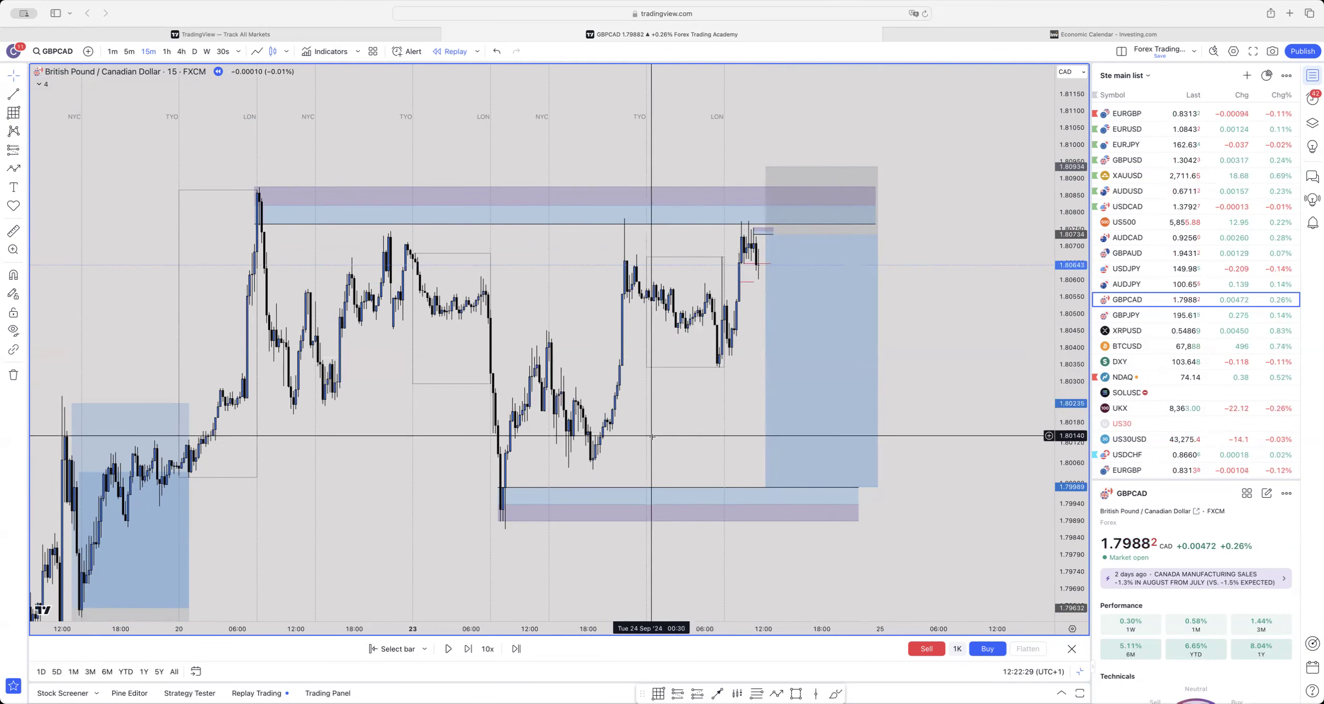
- Replay seven more bars forward
left_click(467, 650)
left_click(467, 650)
left_click(467, 650)
left_click(467, 650)
left_click(467, 650)
left_click(467, 650)
left_click(467, 650)
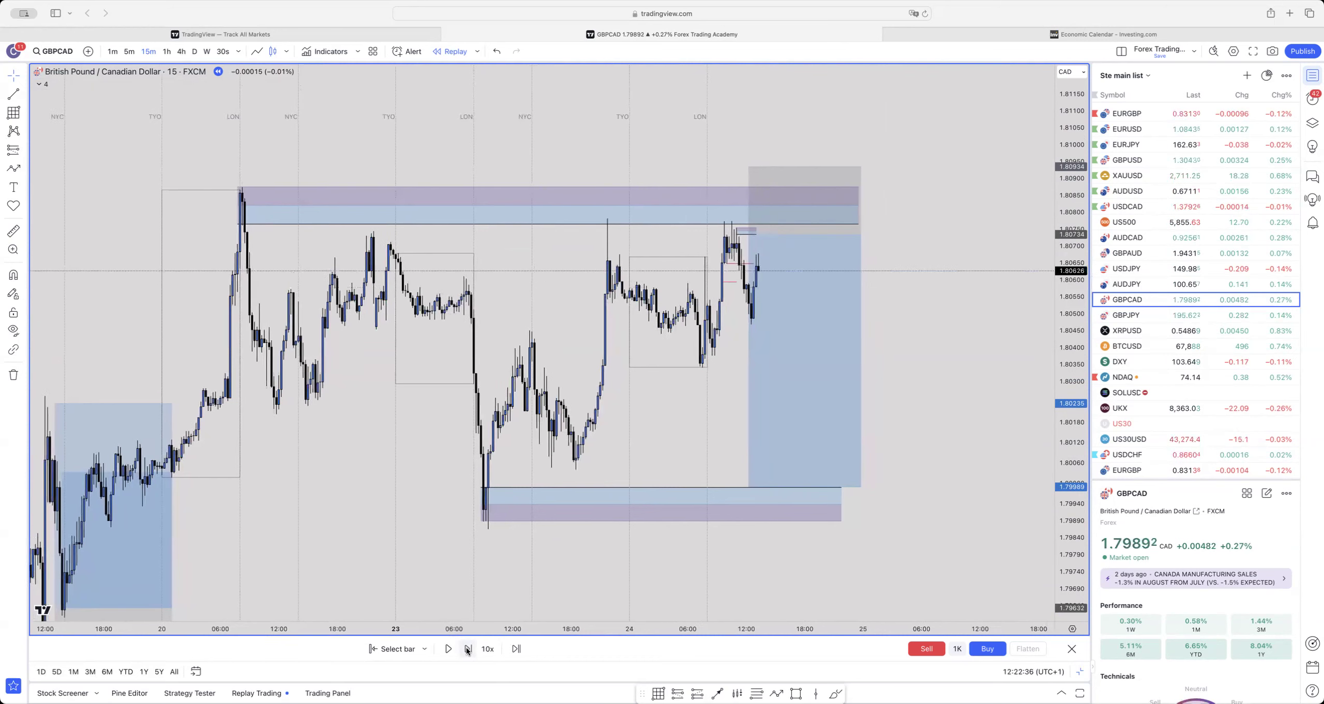
left_click(467, 649)
- Extend the small entry-level rectangle rightward and check the short position's figures
left_click_drag(753, 229, 811, 225)
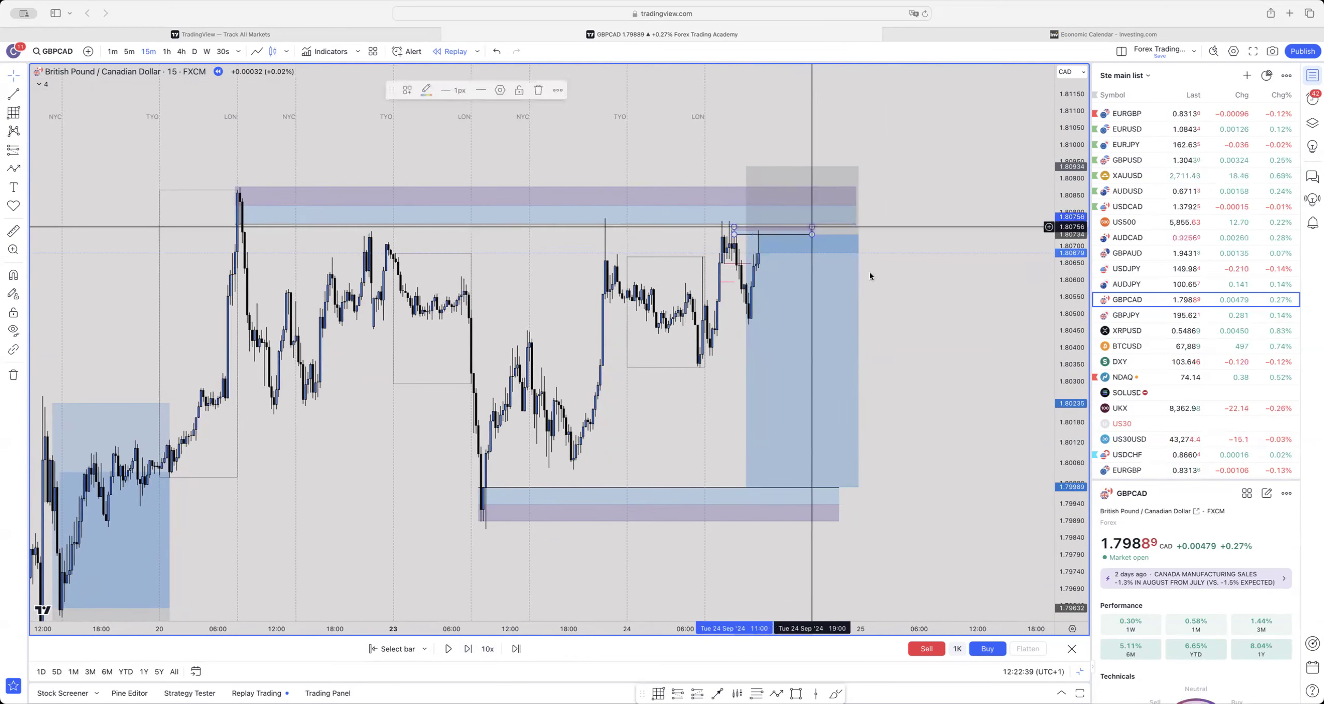
left_click(870, 276)
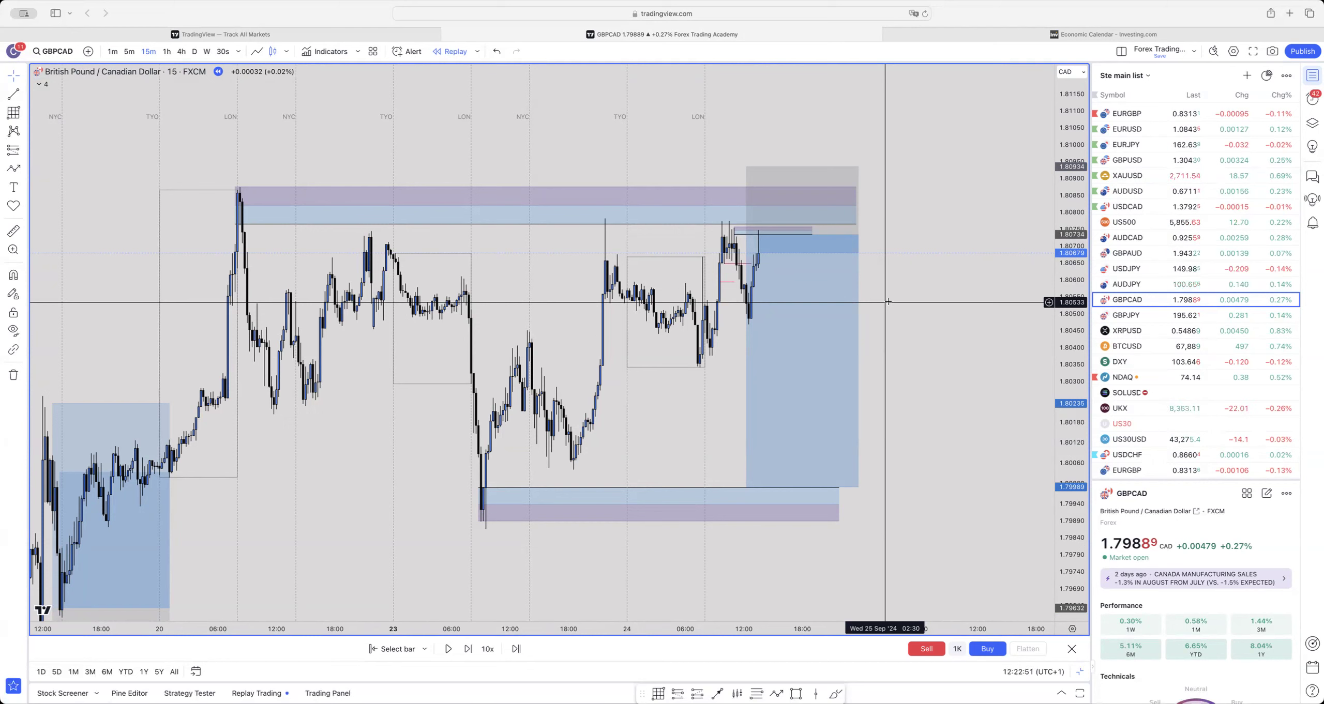
left_click(737, 240)
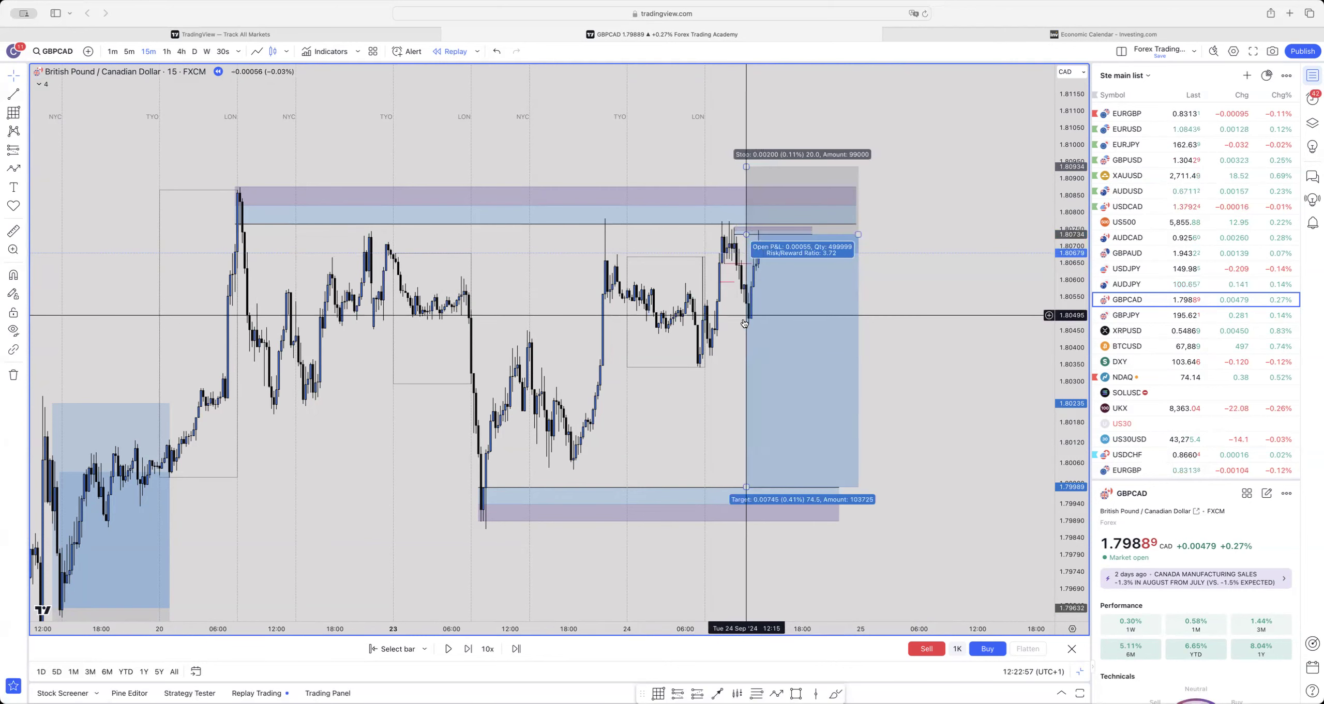
left_click(735, 268)
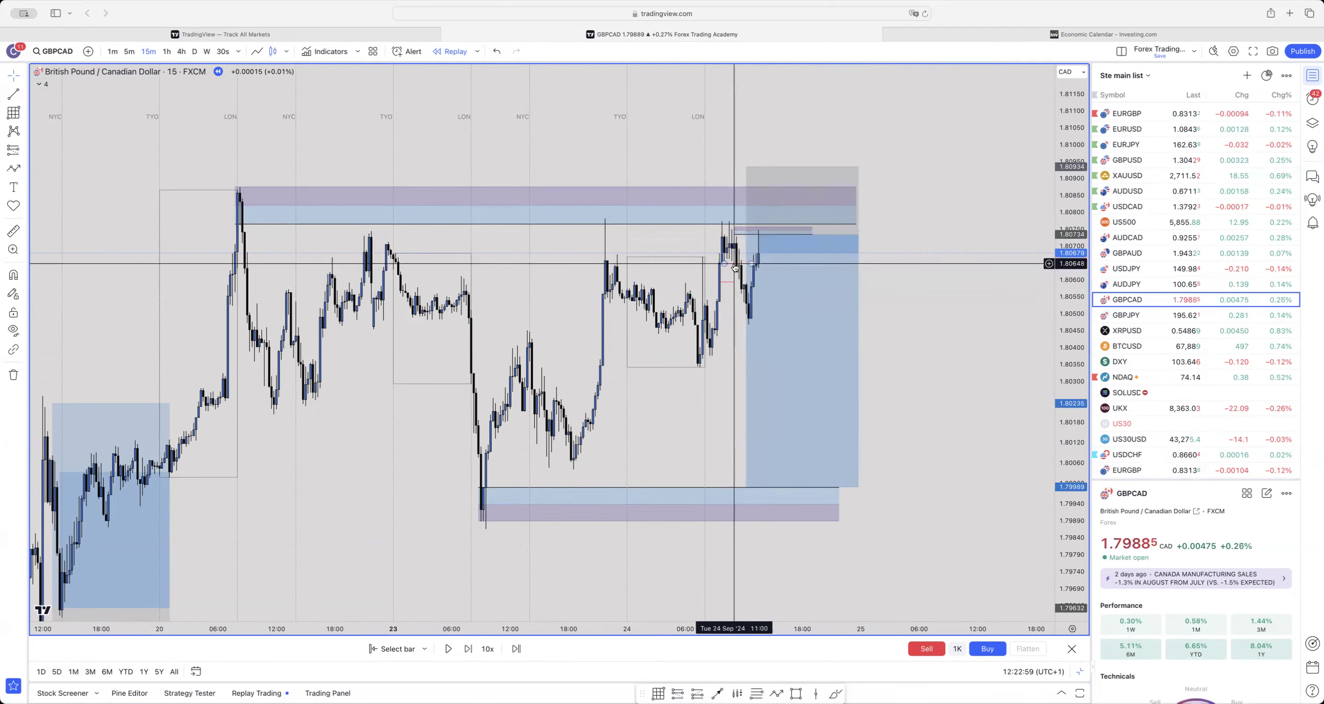
- Mark a small zone under the latest pullback, roughly 1.8044 to 1.8051
left_click(732, 284)
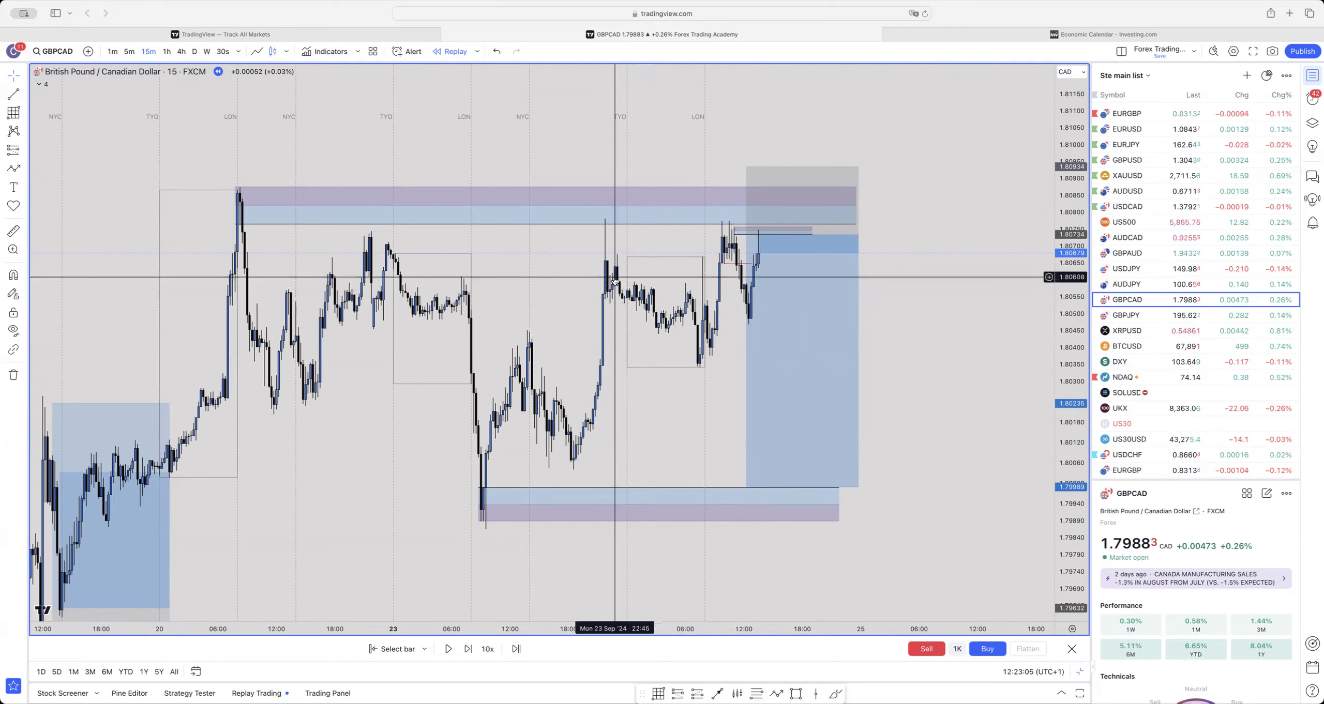
left_click(11, 115)
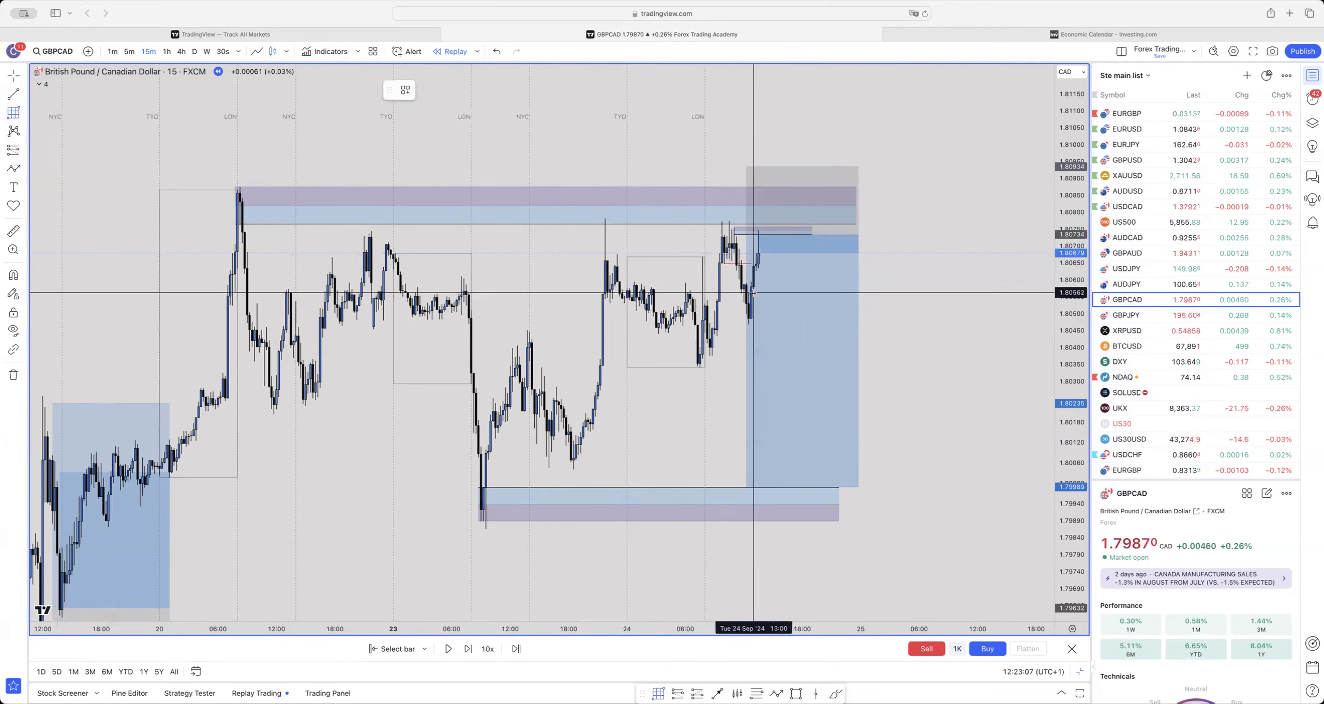
left_click(709, 311)
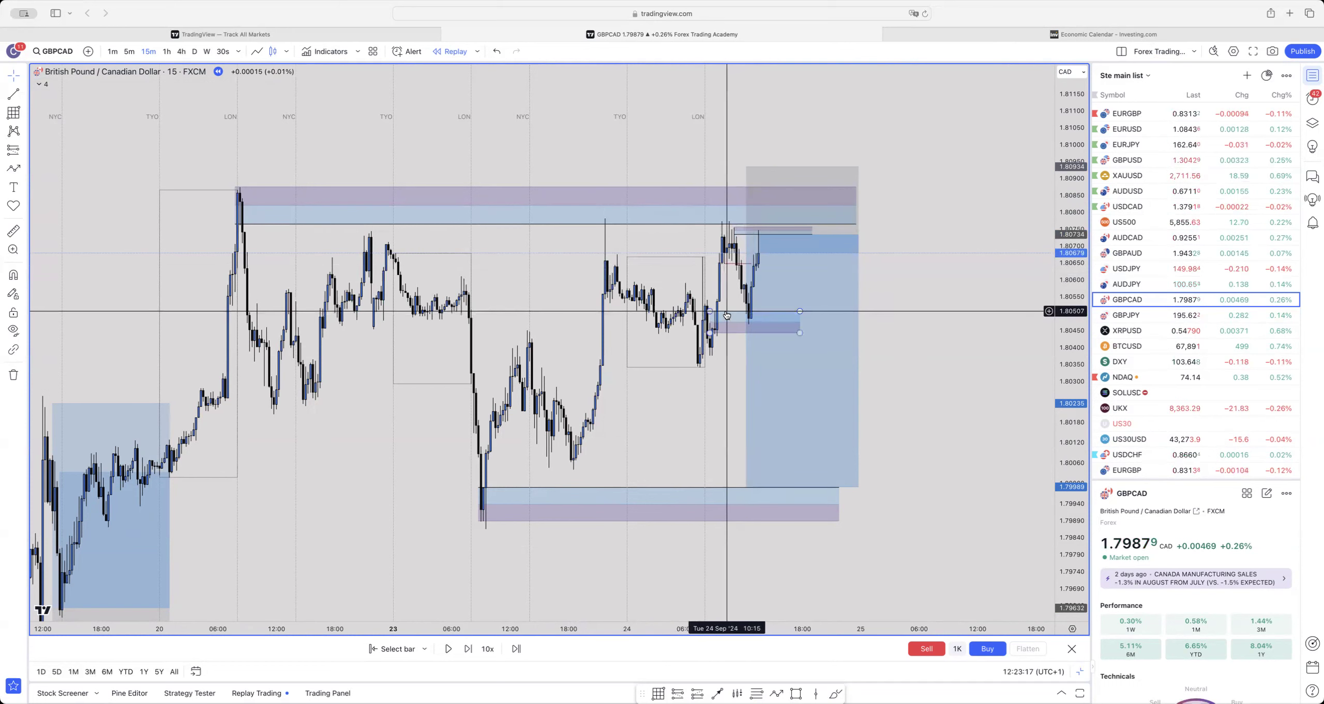
- Delete the small pullback zone just drawn
key("Delete")
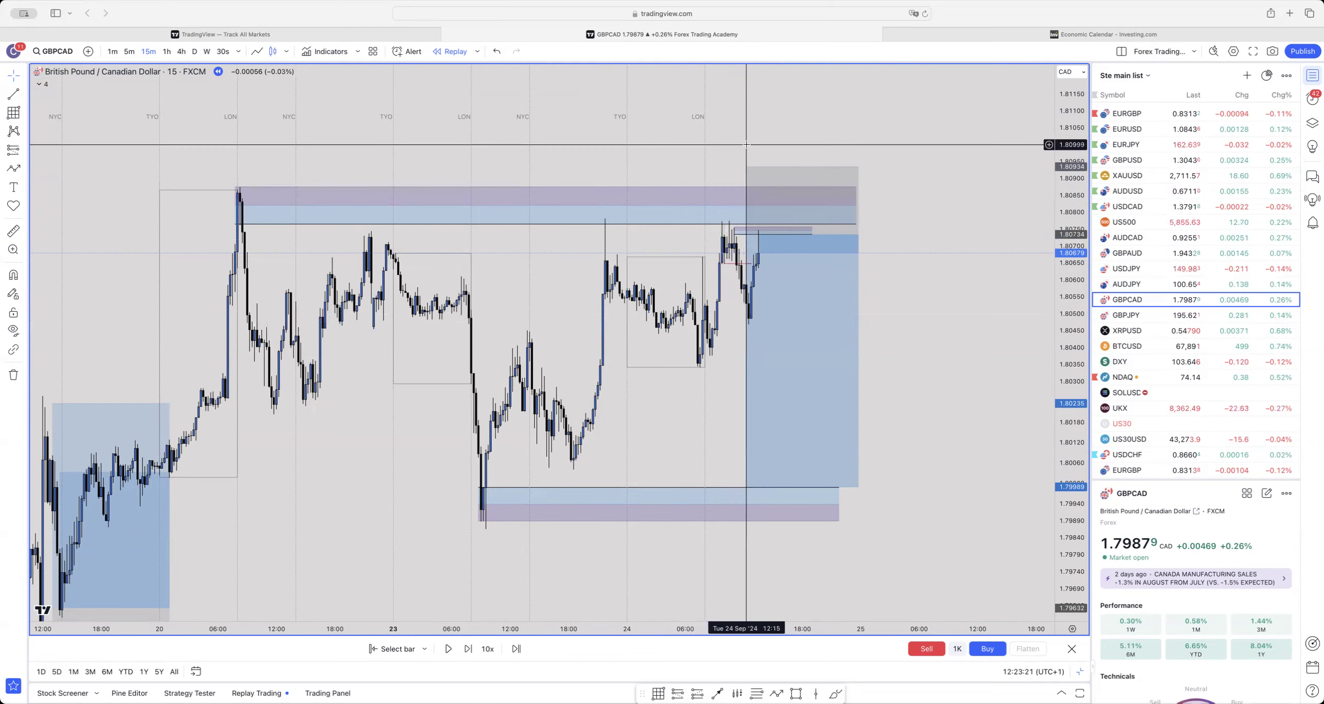
left_click(789, 289)
left_click(918, 227)
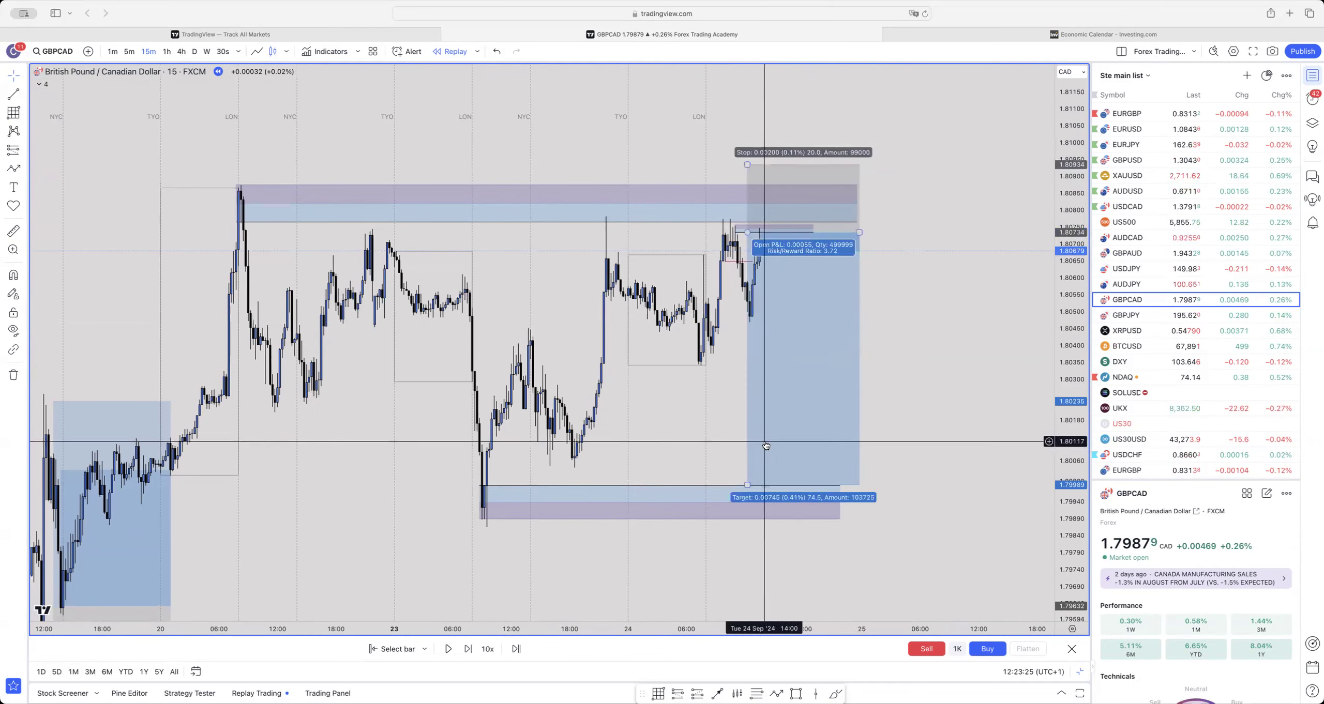
- Replay four more bars and close the watchlist so the chart fills the window
left_click(467, 649)
left_click(466, 650)
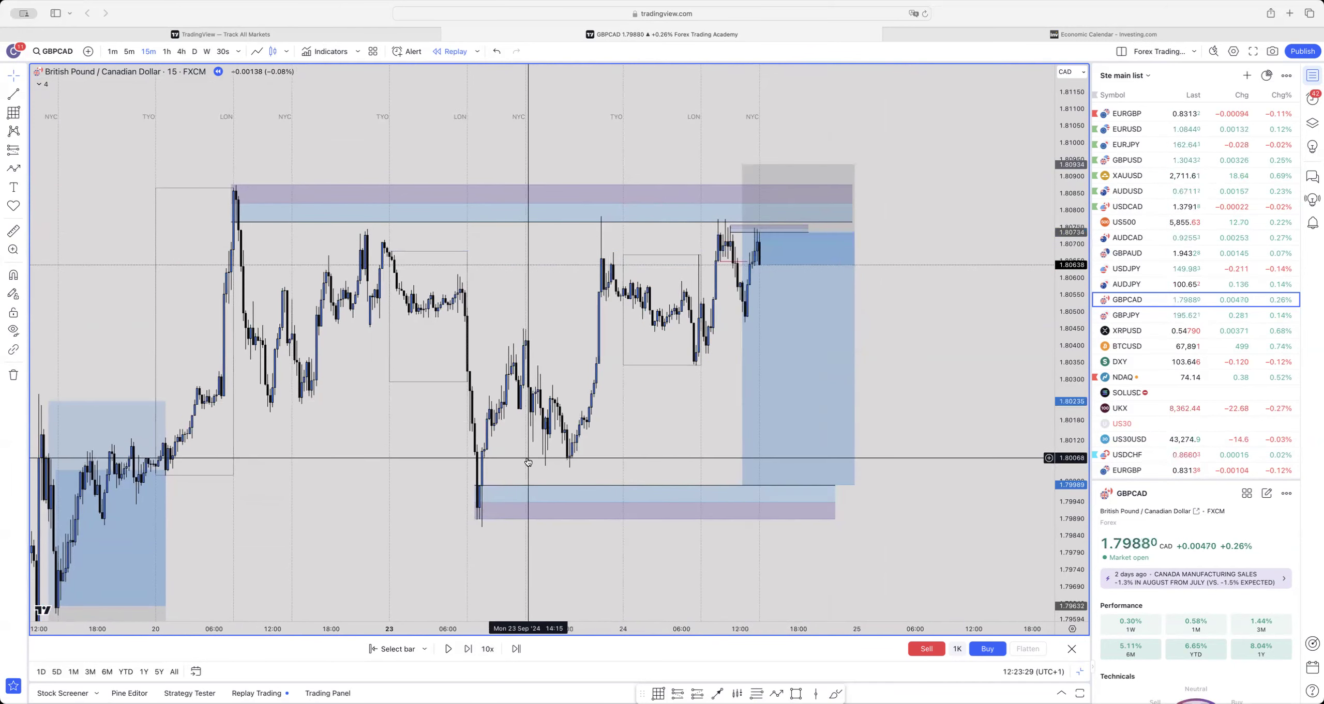
left_click(467, 650)
left_click(467, 650)
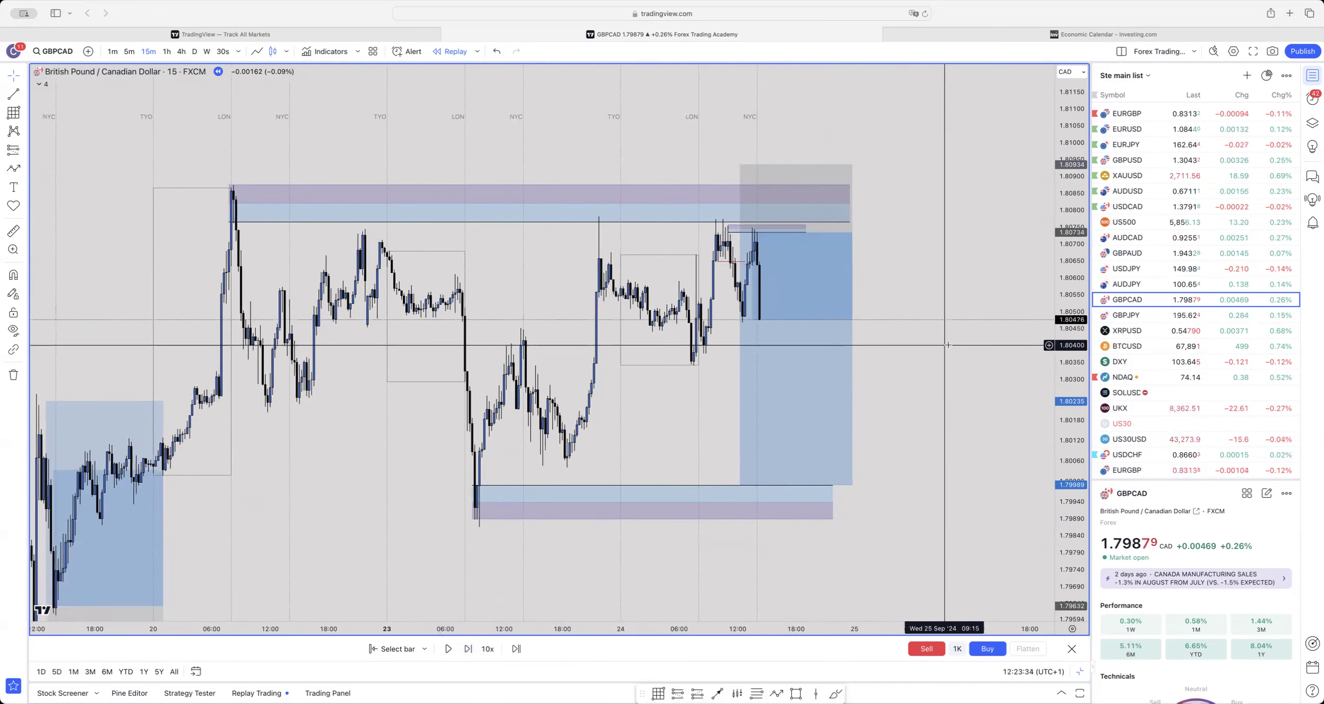
scroll(884, 460, "left", 5)
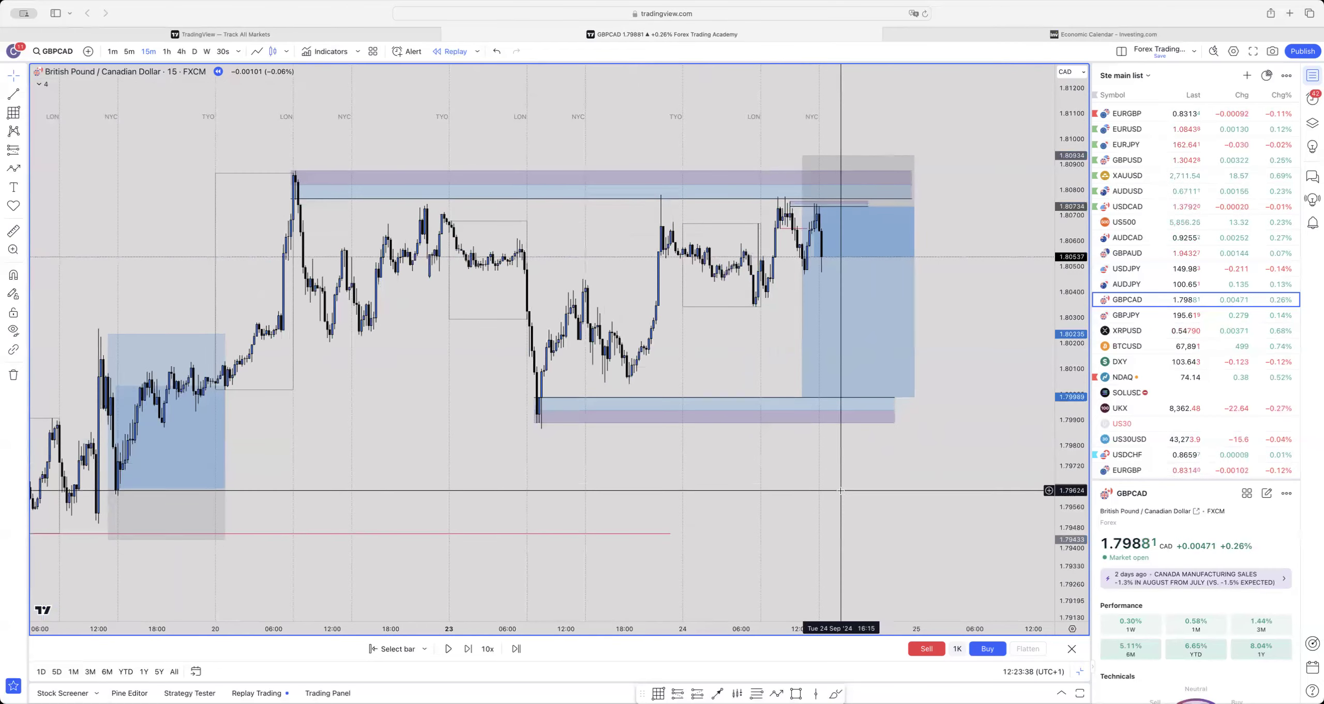
scroll(872, 481, "left", 3)
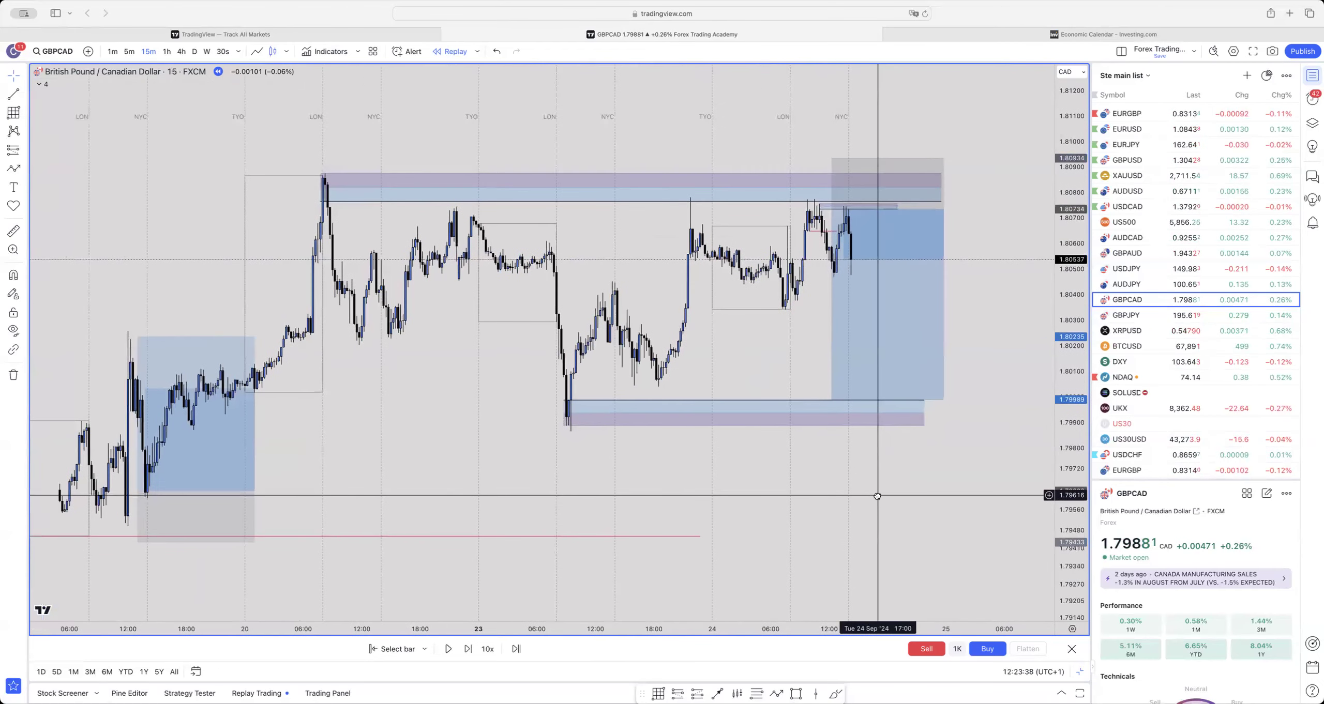
left_click(1314, 76)
left_click_drag(1099, 148, 953, 163)
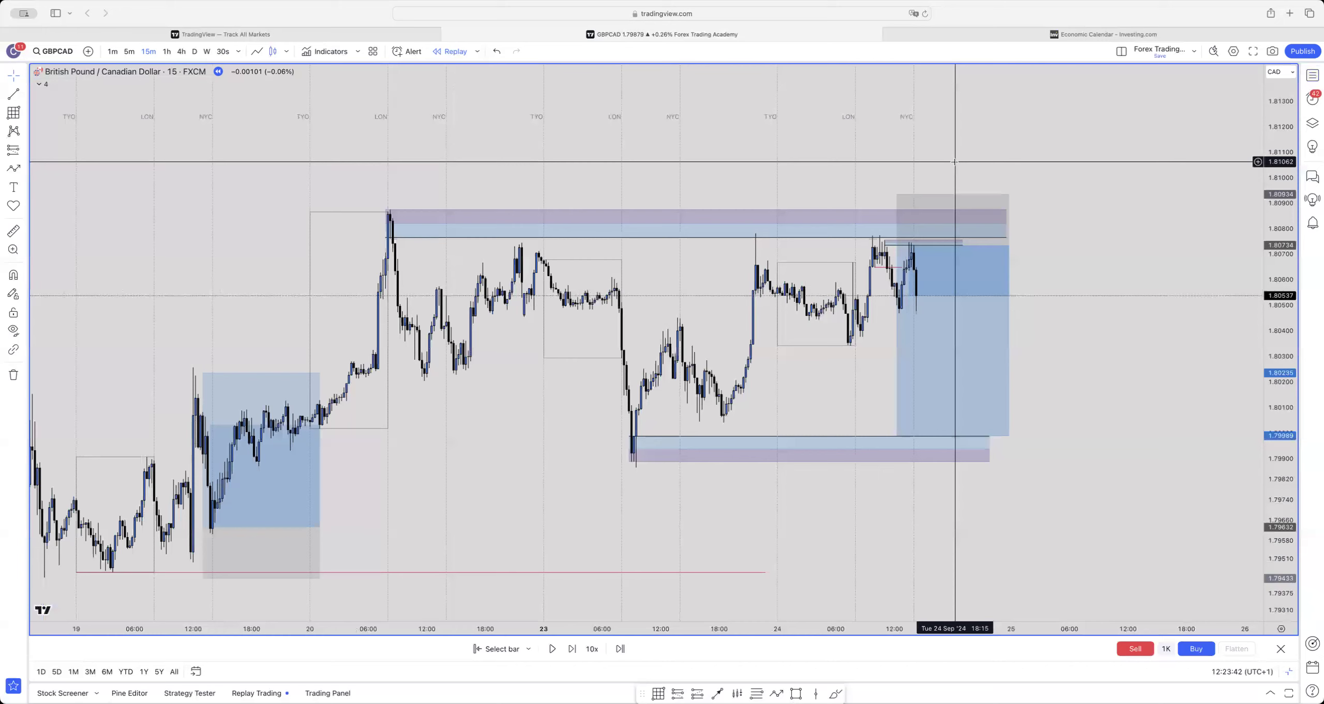
- Nudge the short position's entry slightly right and remove a stray short line
left_click(898, 247)
left_click_drag(897, 248, 907, 249)
left_click(861, 404)
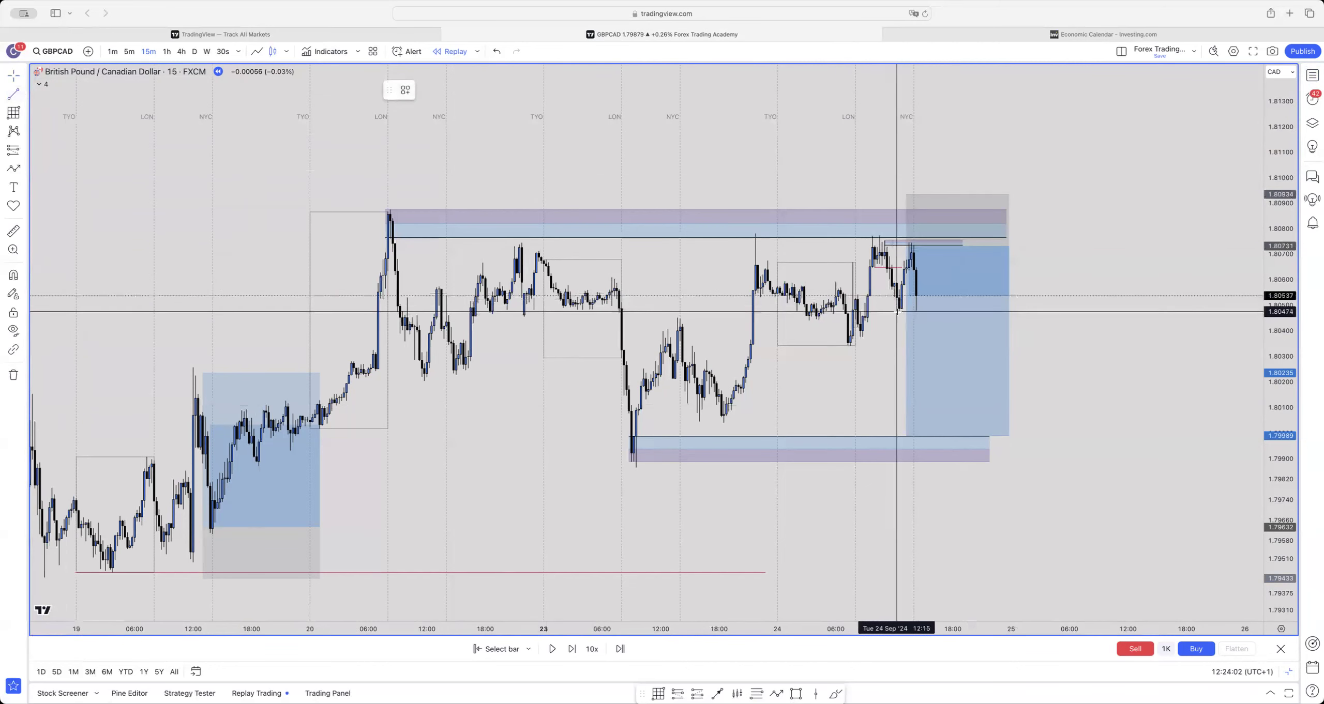
left_click(918, 311)
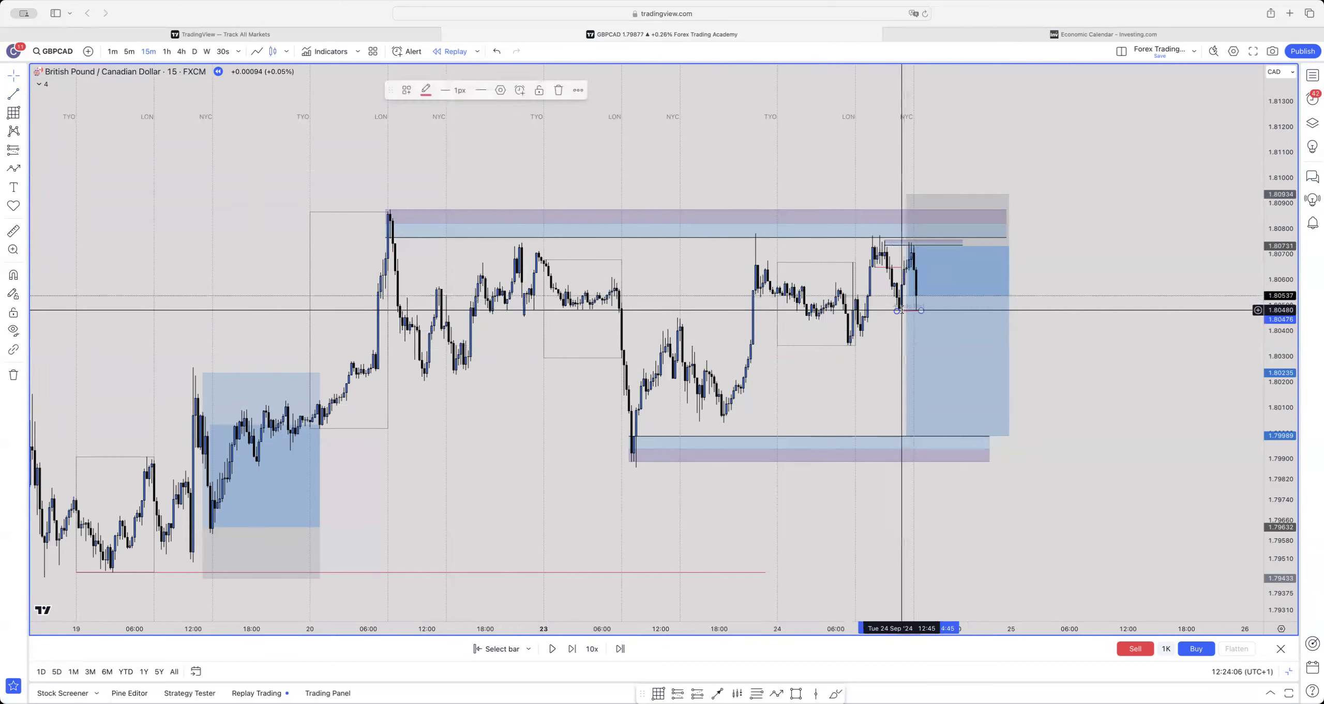
key("Delete")
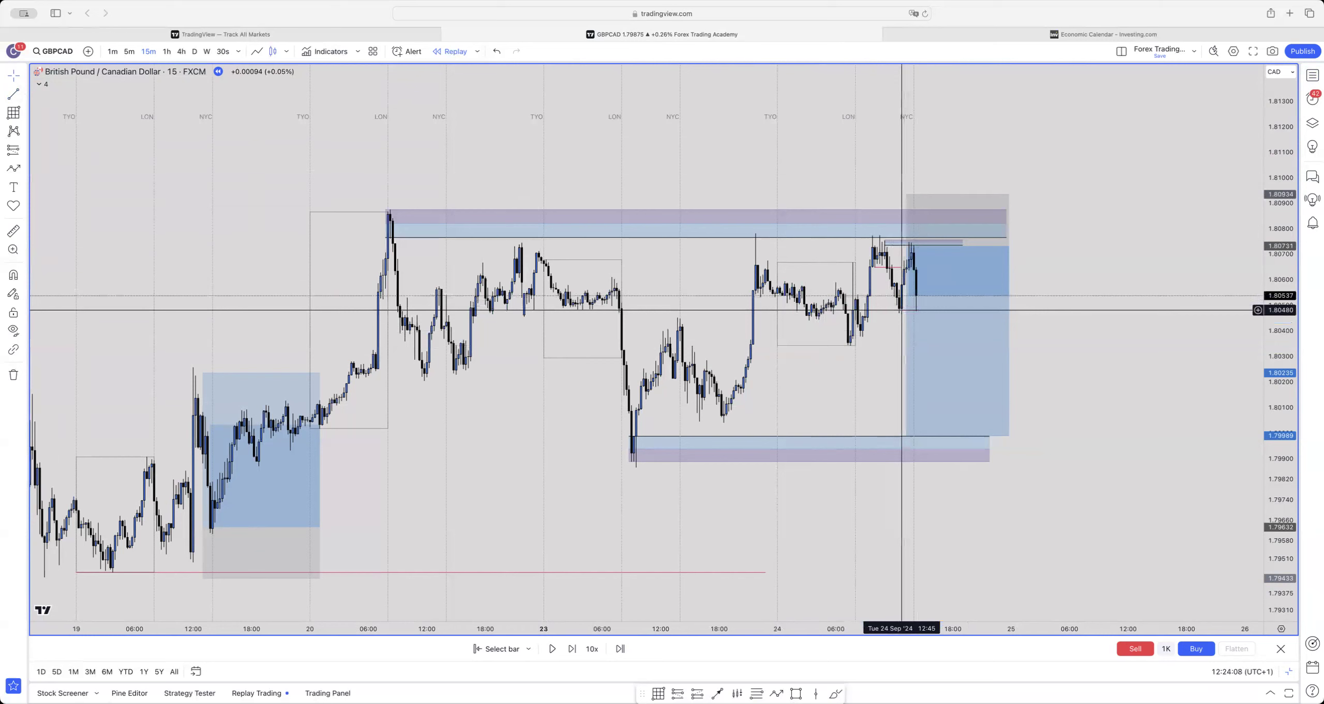
- Draw a short red level line just right of the latest candle
left_click(14, 94)
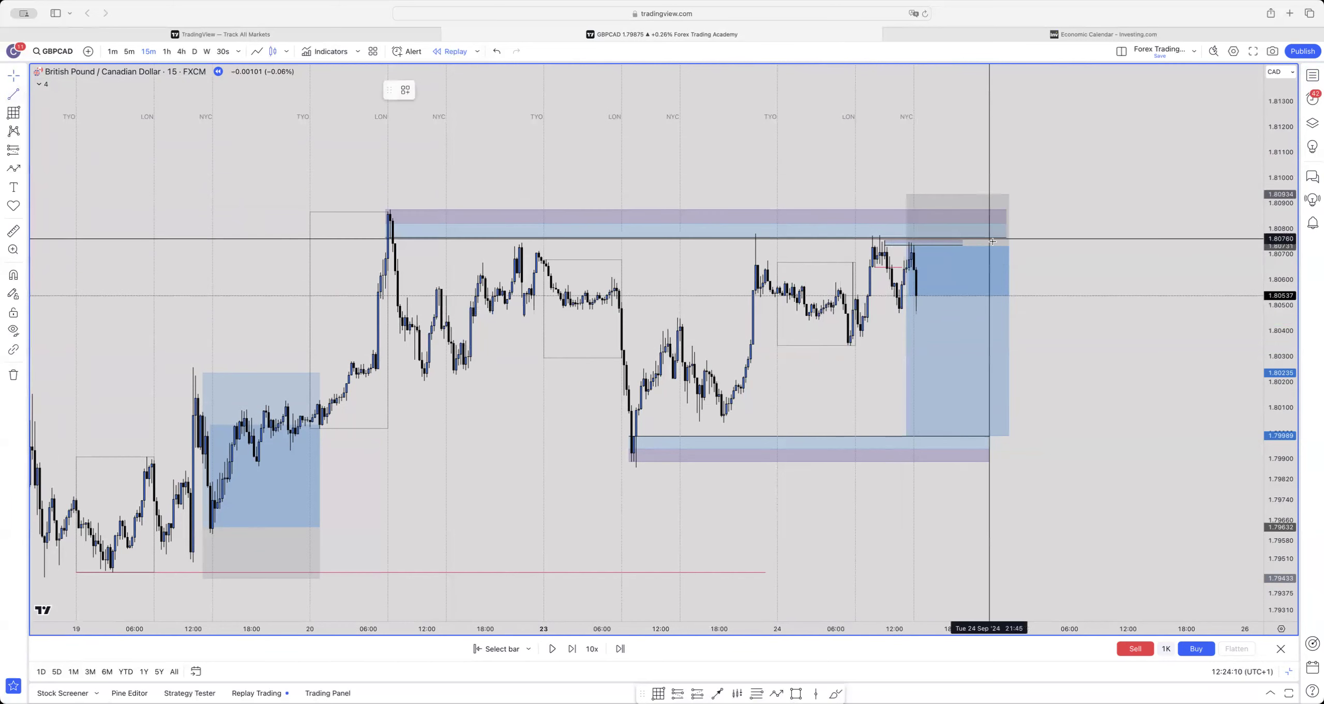
left_click(909, 270)
left_click(978, 269)
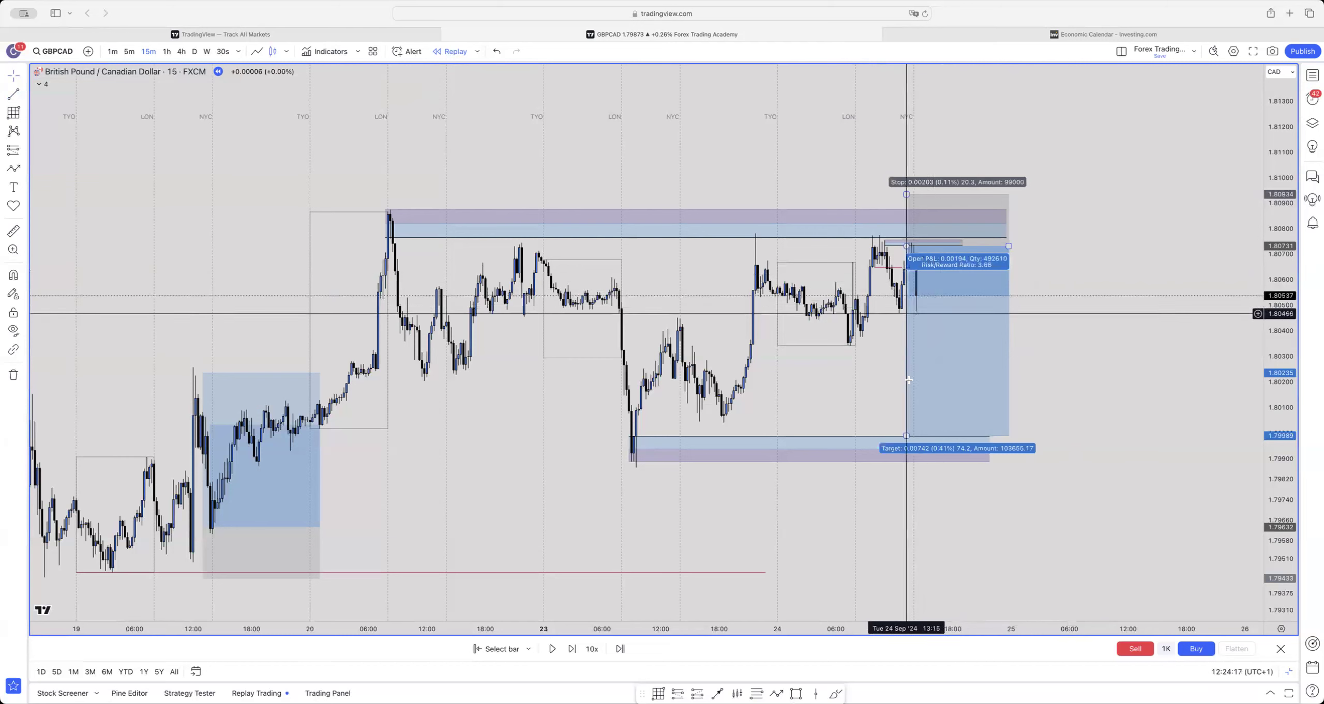
- Sketch a projected path arrow down to the demand zone, then delete it
left_click(776, 692)
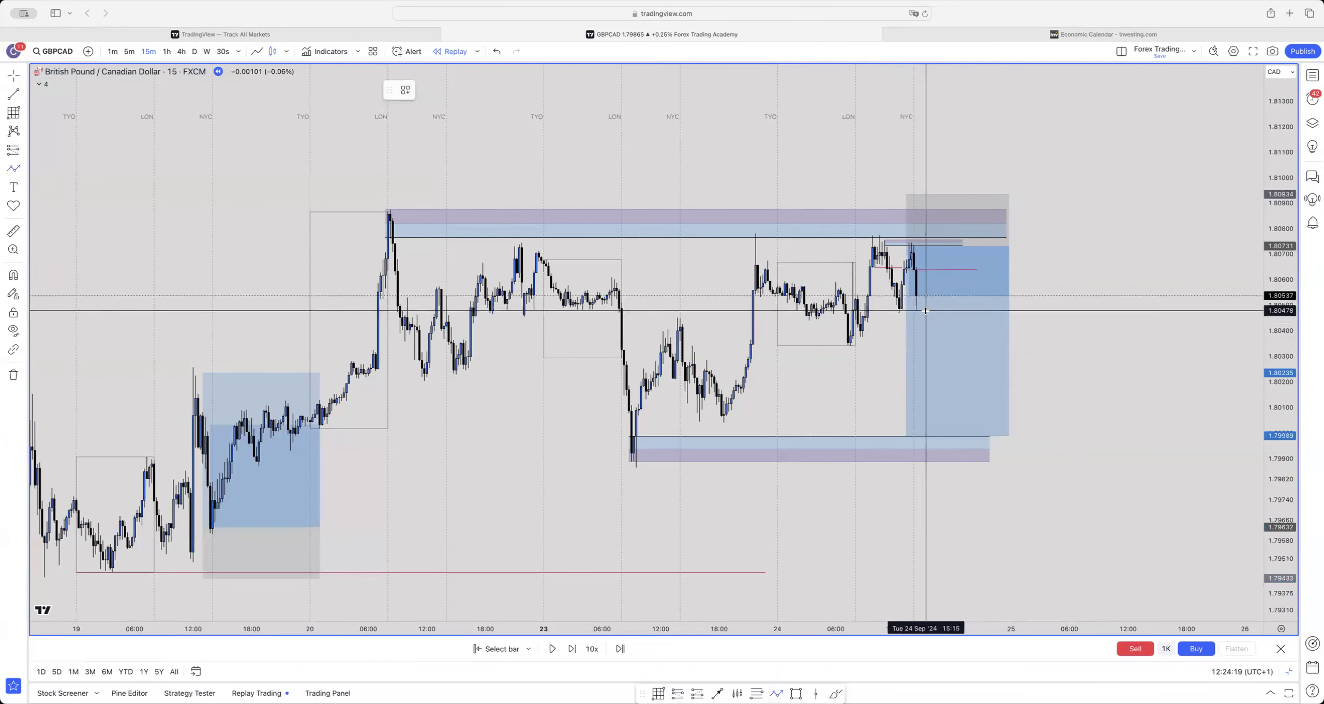
left_click(913, 312)
left_click(941, 269)
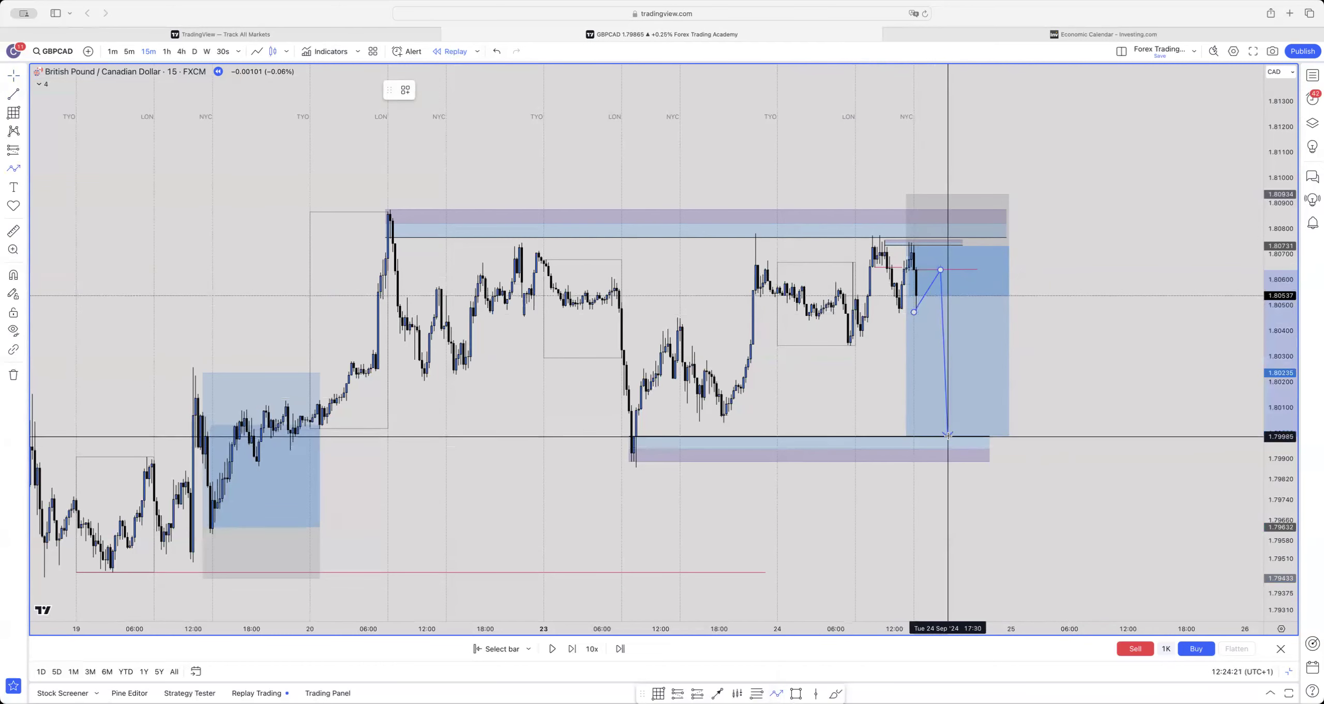
double_click(948, 436)
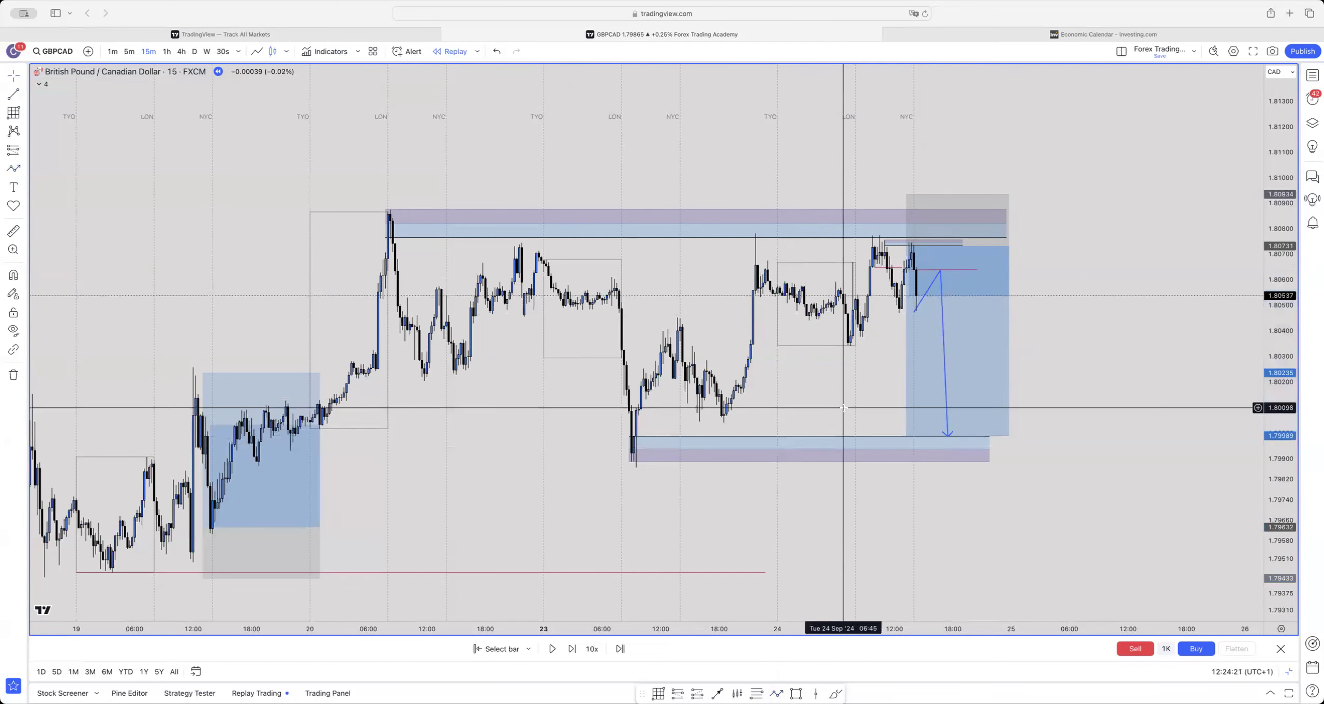
left_click(914, 310)
key("Delete")
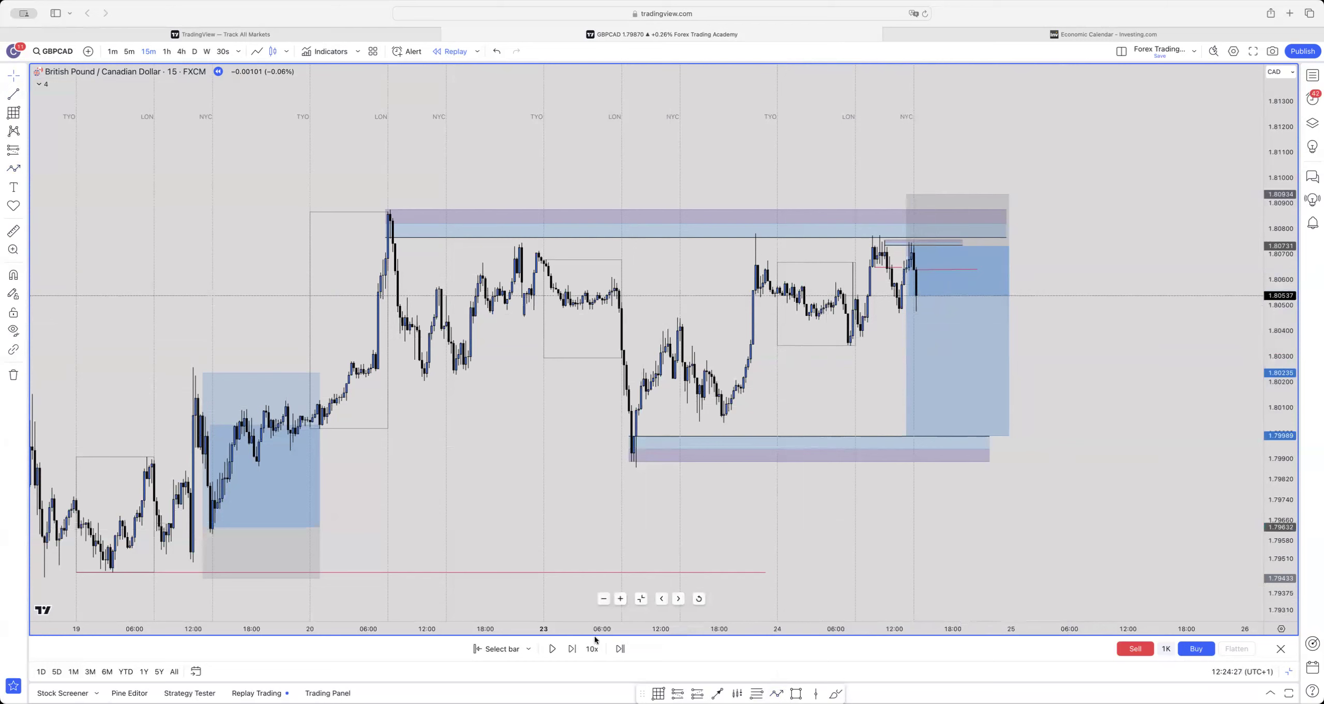
- Replay to 25 September as price slides to about 1.7997, then widen the short over the new bars
left_click(571, 649)
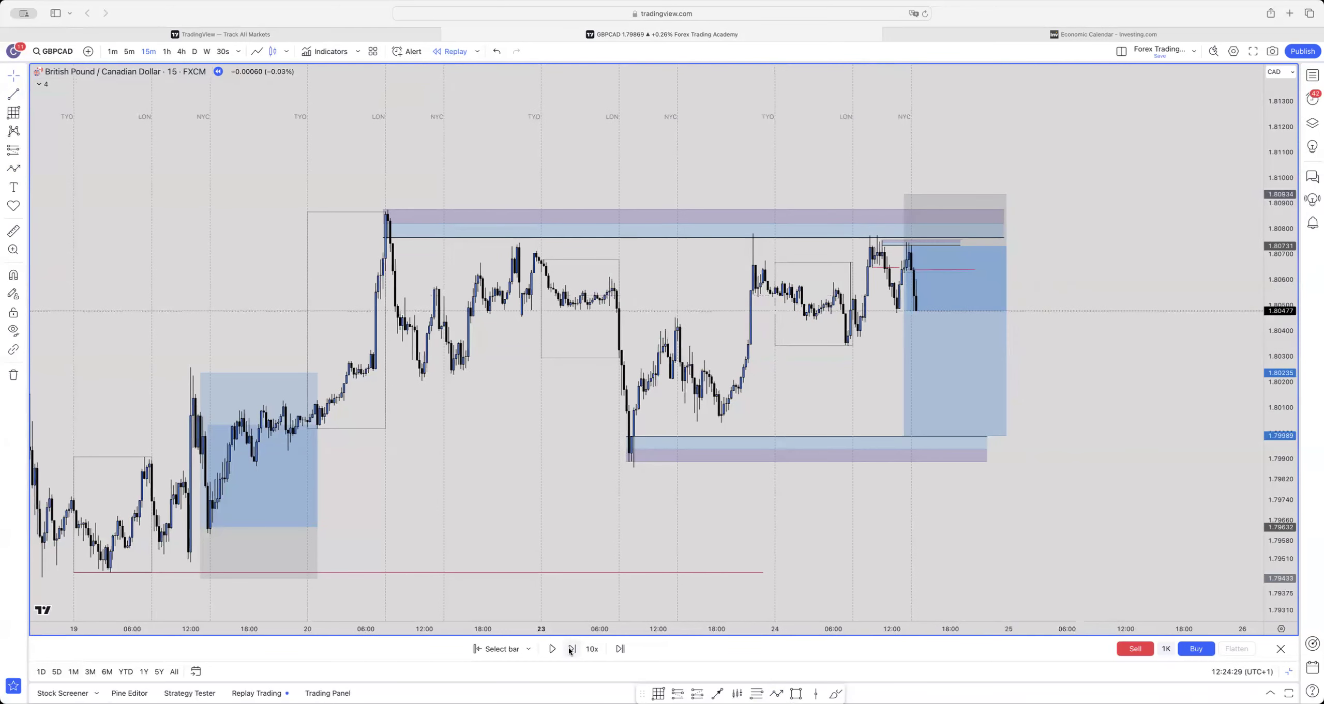
left_click(578, 646)
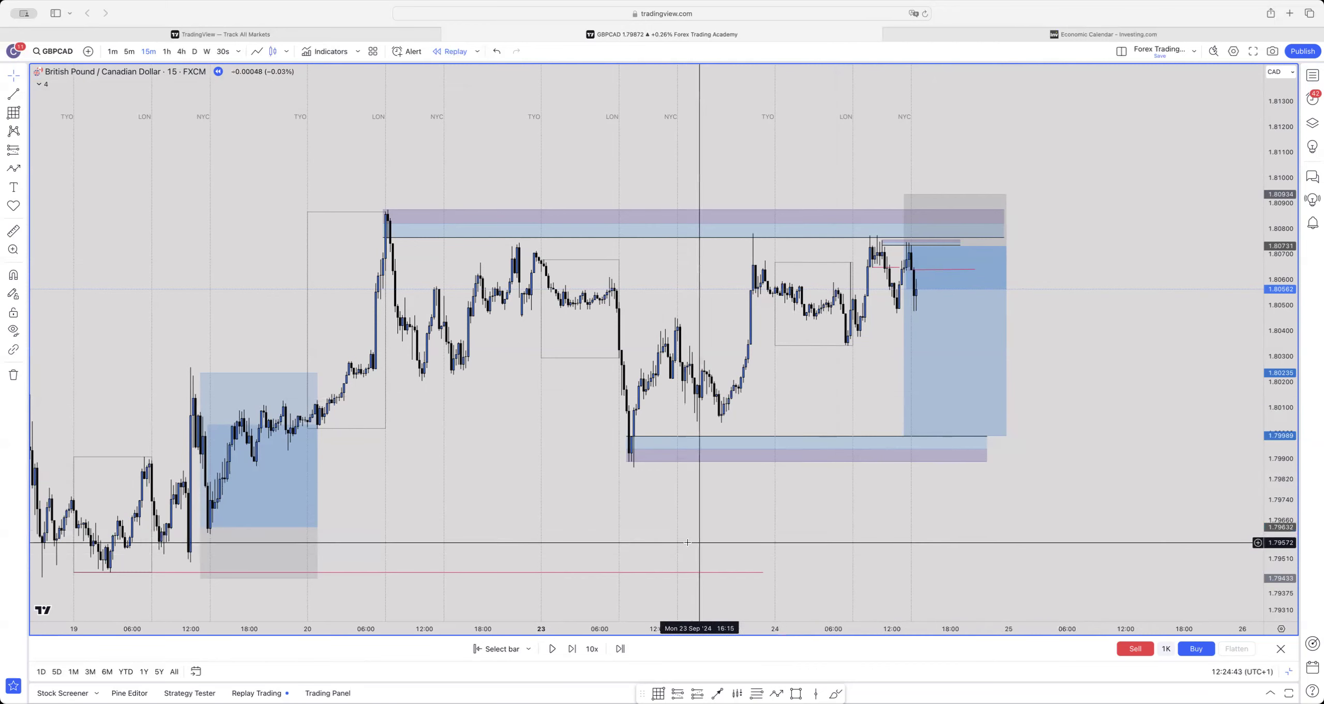
left_click(570, 649)
left_click(570, 649)
left_click(571, 649)
left_click(571, 649)
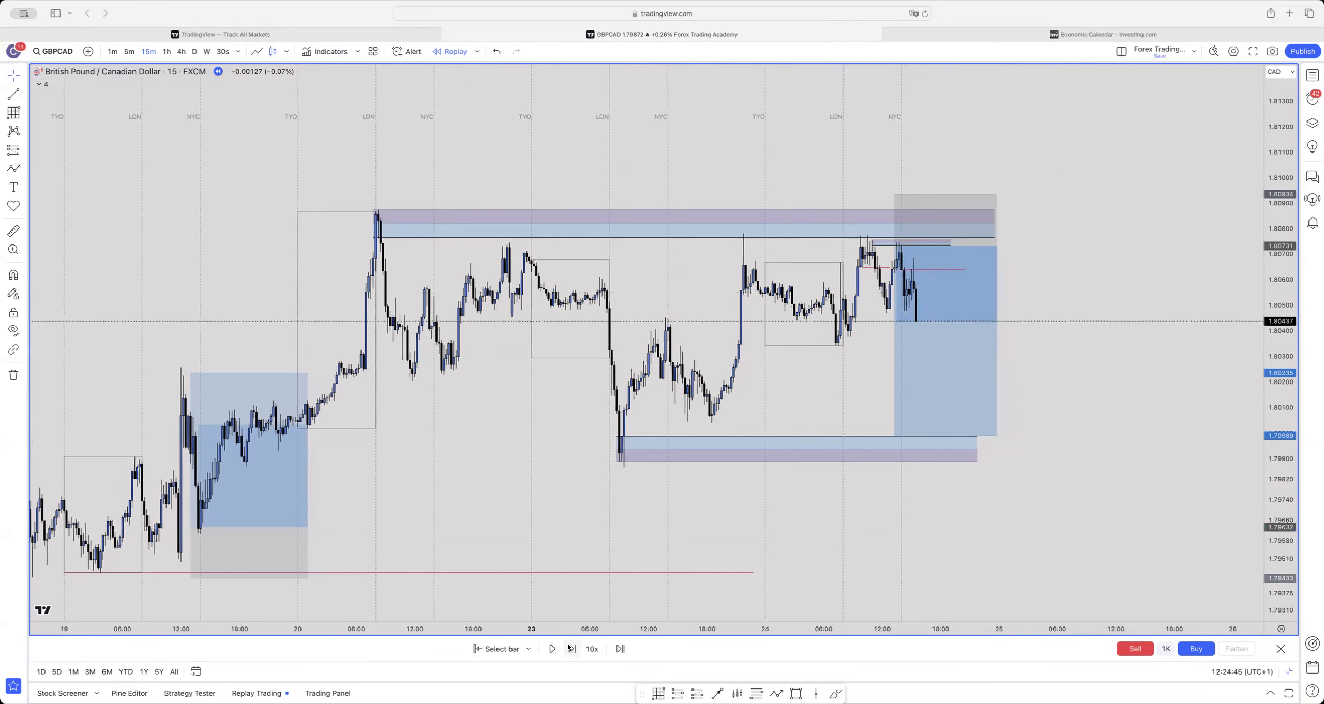
left_click(570, 649)
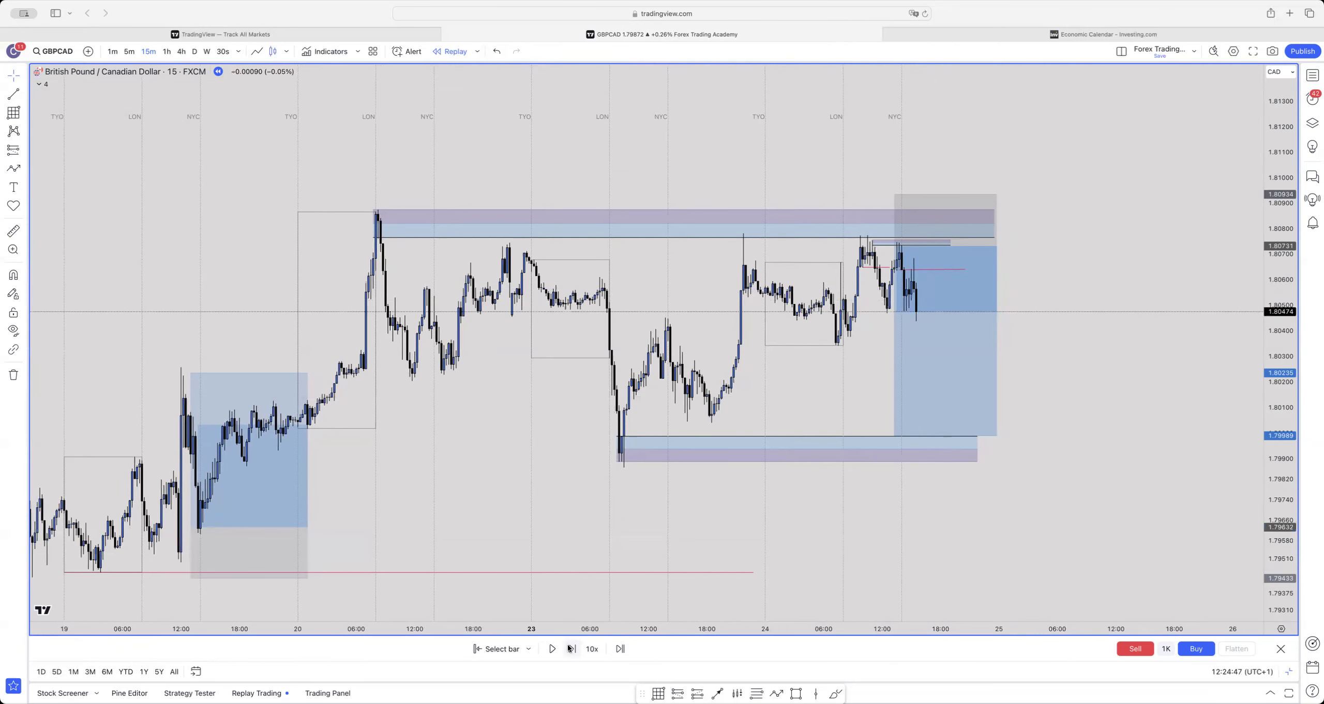
left_click(571, 649)
left_click(571, 649)
left_click(571, 649)
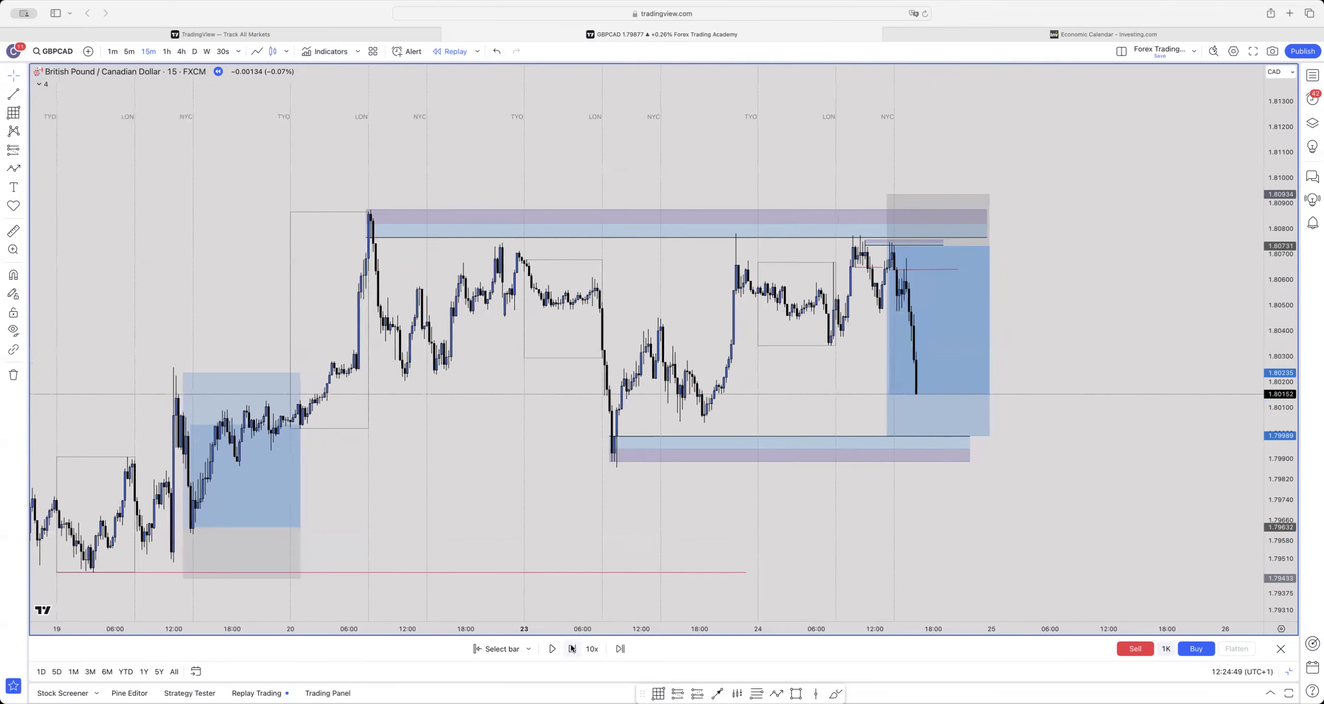
left_click(571, 649)
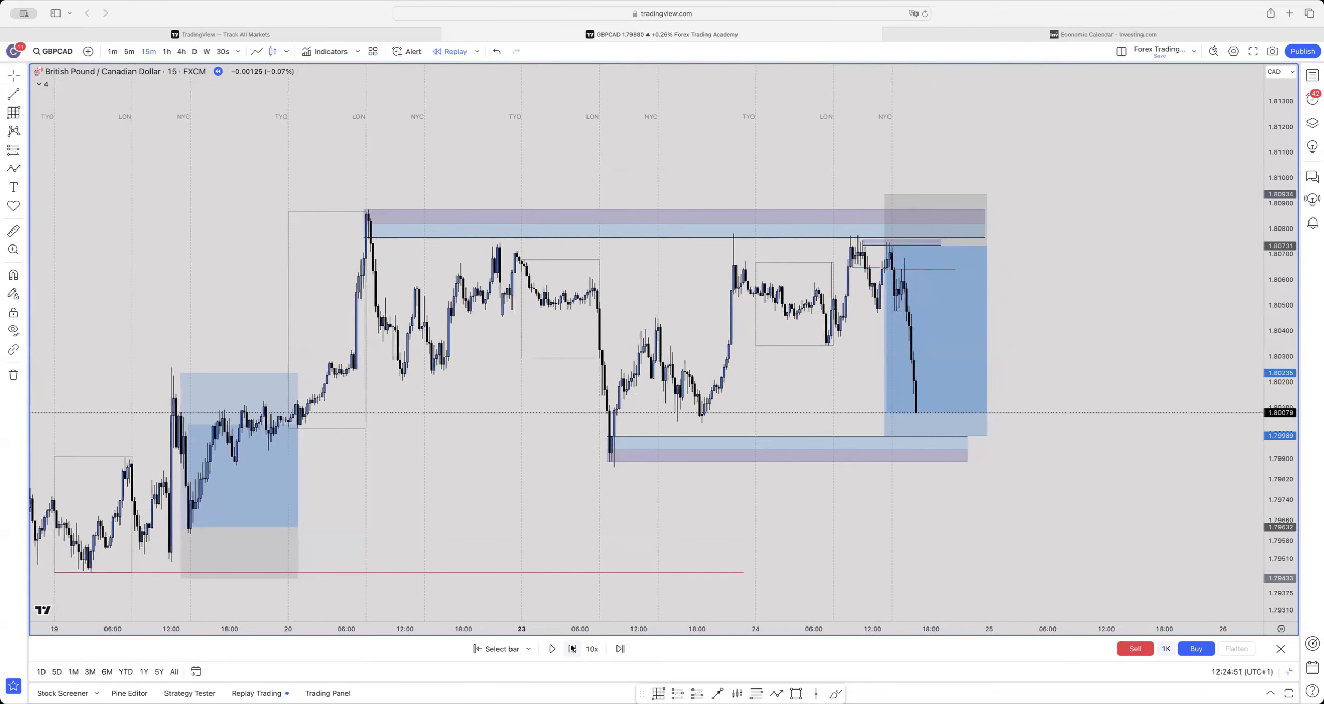
left_click(571, 649)
left_click(572, 649)
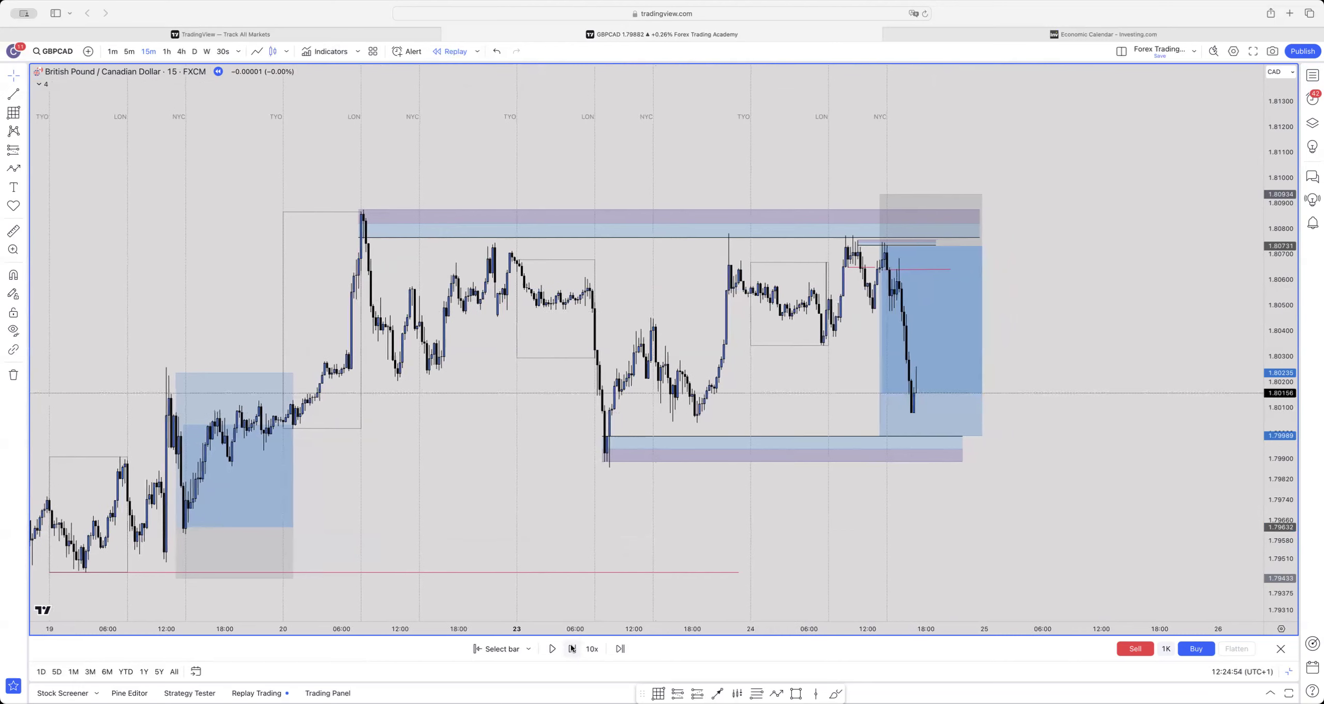
left_click(572, 649)
left_click(571, 649)
left_click(571, 649)
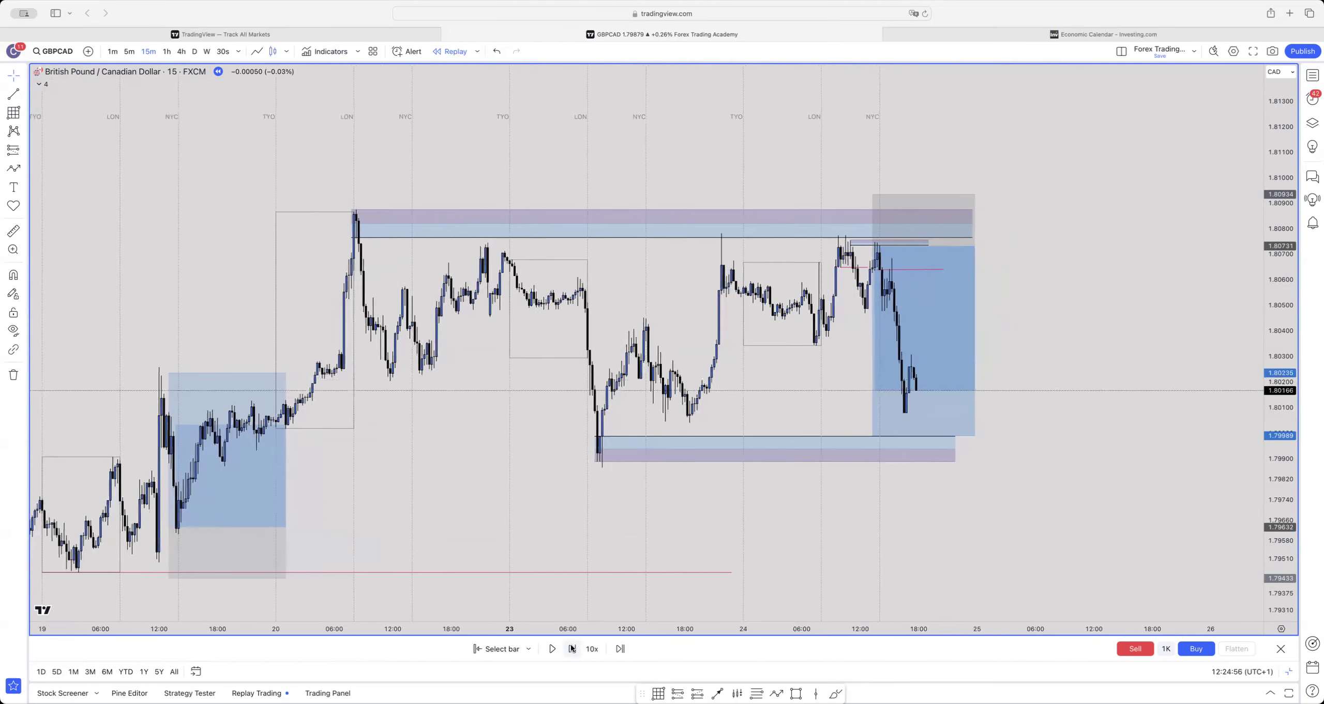
left_click(572, 649)
left_click(571, 649)
left_click(571, 649)
left_click(571, 649)
left_click(571, 649)
left_click(572, 649)
left_click(571, 649)
left_click(571, 649)
left_click(571, 649)
left_click(571, 649)
left_click(572, 649)
left_click(571, 649)
left_click(572, 649)
left_click(572, 649)
left_click(572, 649)
left_click(572, 649)
left_click(571, 649)
left_click(571, 649)
left_click(571, 649)
left_click(572, 649)
left_click(571, 649)
left_click(571, 649)
left_click(571, 649)
left_click(571, 649)
left_click(572, 649)
left_click(572, 649)
left_click(572, 649)
left_click(571, 649)
left_click(572, 649)
left_click(571, 649)
left_click(571, 649)
left_click(571, 649)
left_click(571, 649)
left_click(571, 649)
left_click(571, 649)
left_click(571, 649)
left_click(571, 649)
left_click(572, 649)
left_click(571, 649)
left_click(571, 649)
left_click(572, 649)
left_click(571, 649)
left_click(571, 649)
left_click(571, 649)
left_click(572, 649)
left_click(571, 649)
left_click(572, 649)
left_click_drag(841, 246, 899, 247)
mouse_move(738, 435)
left_mouse_down()
mouse_move(745, 394)
mouse_move(747, 437)
left_mouse_up()
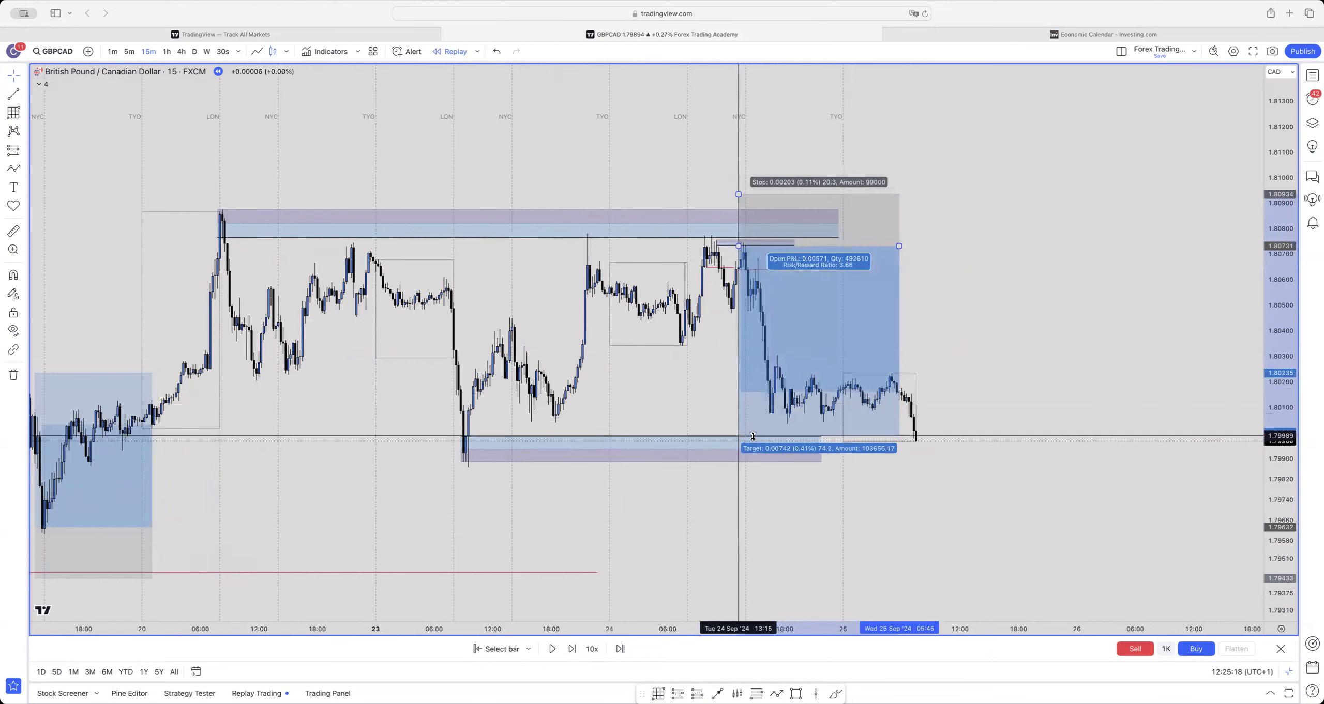
- Return the target to the demand zone and redraw the demand-zone box from the low candle
left_click(694, 428)
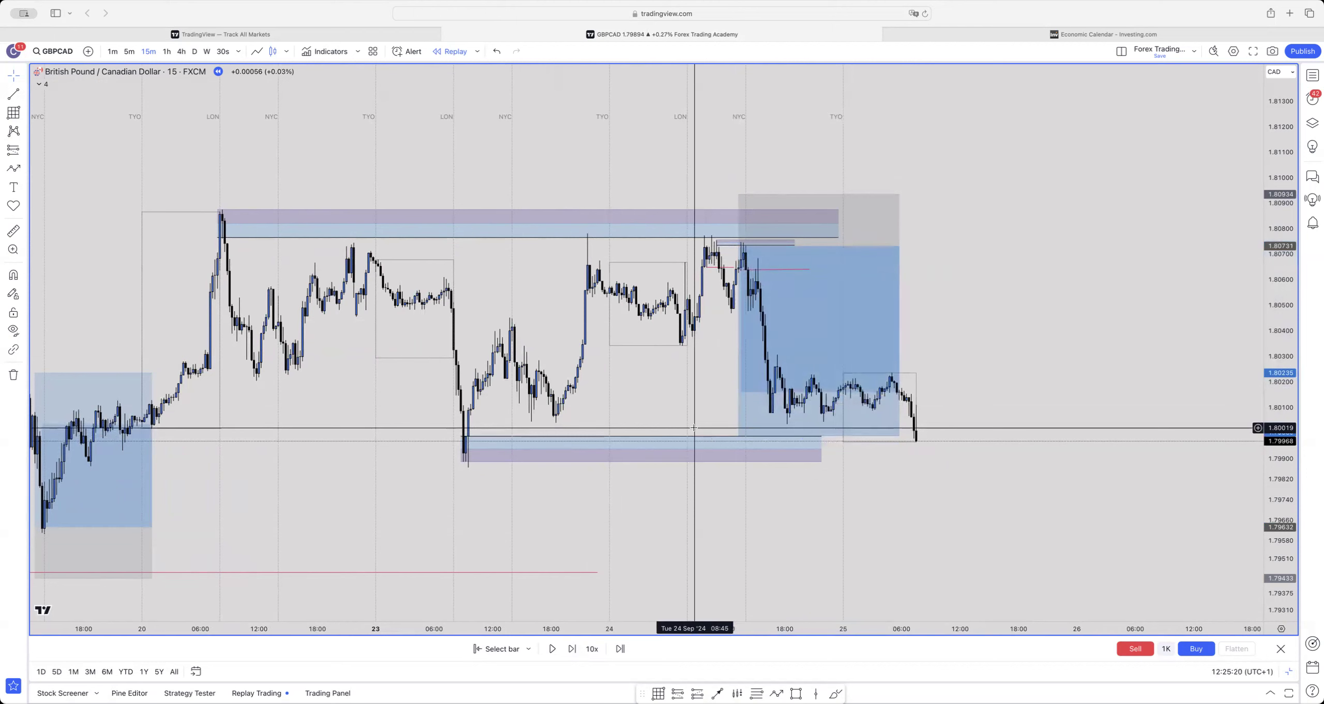
left_click(694, 437)
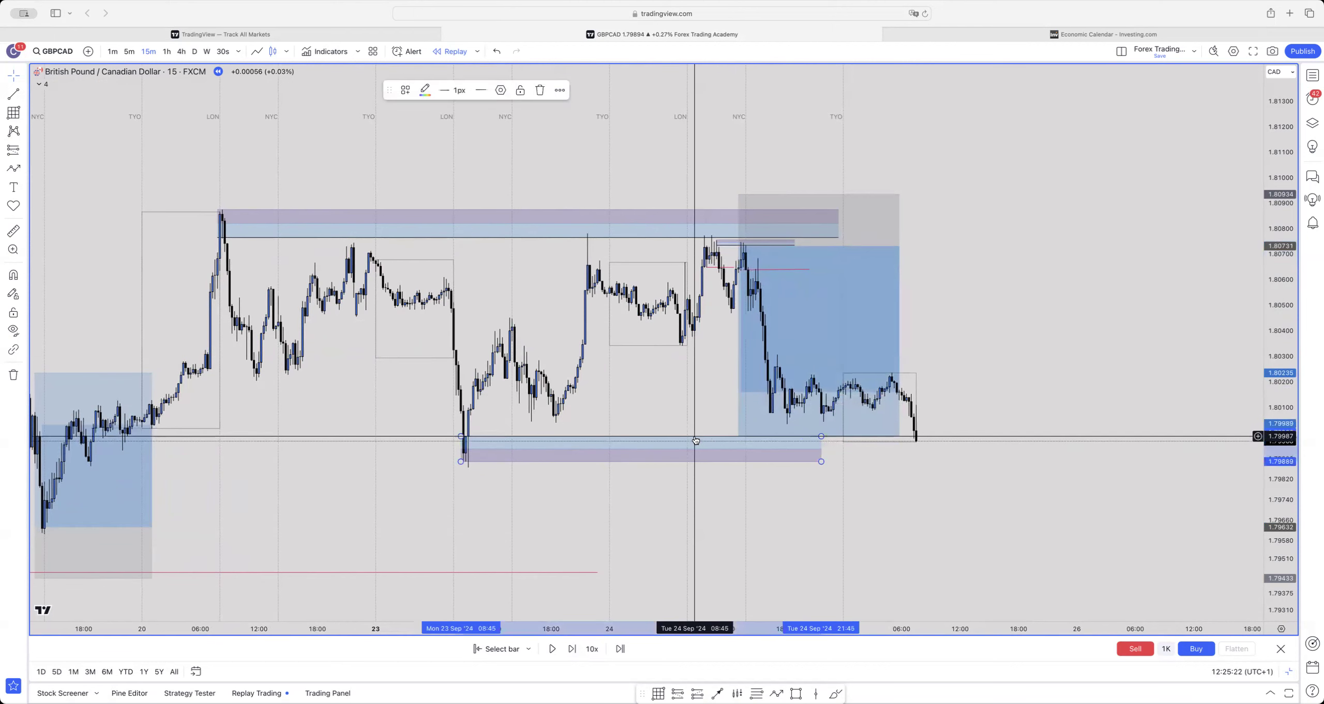
key("BackSpace")
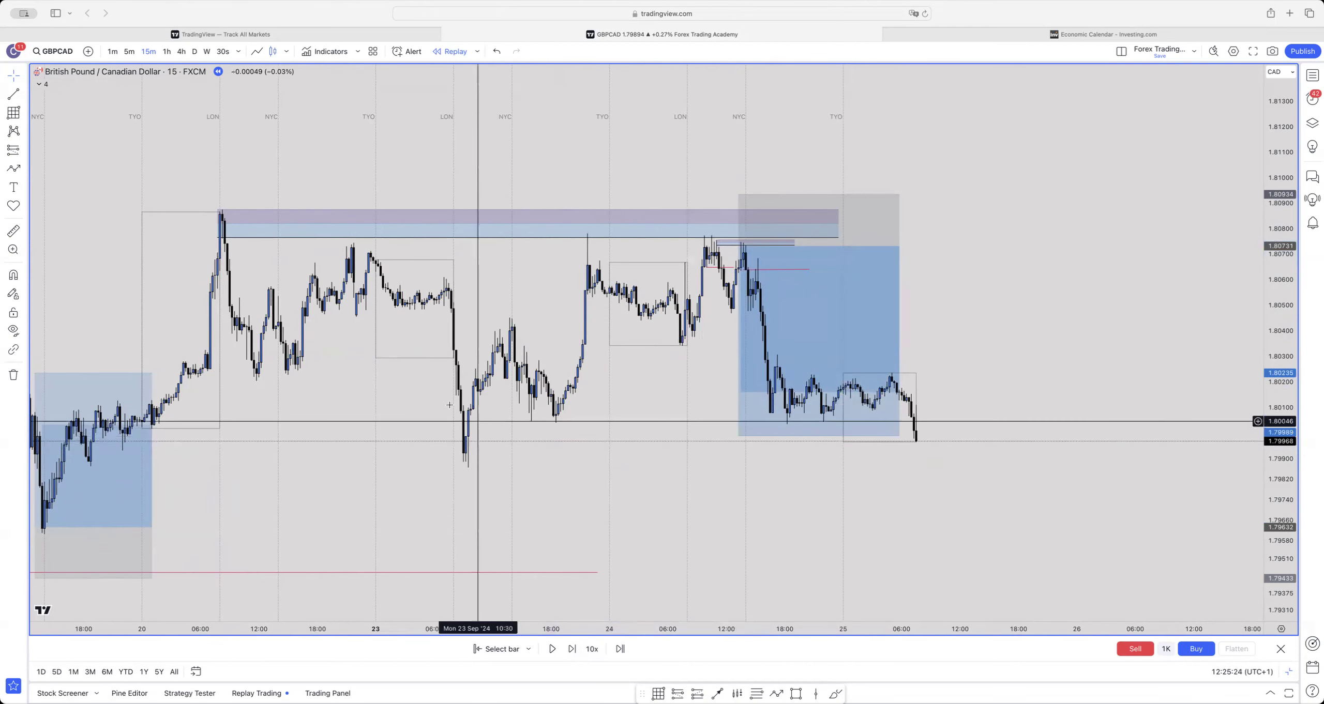
key("alt+f")
left_click(463, 436)
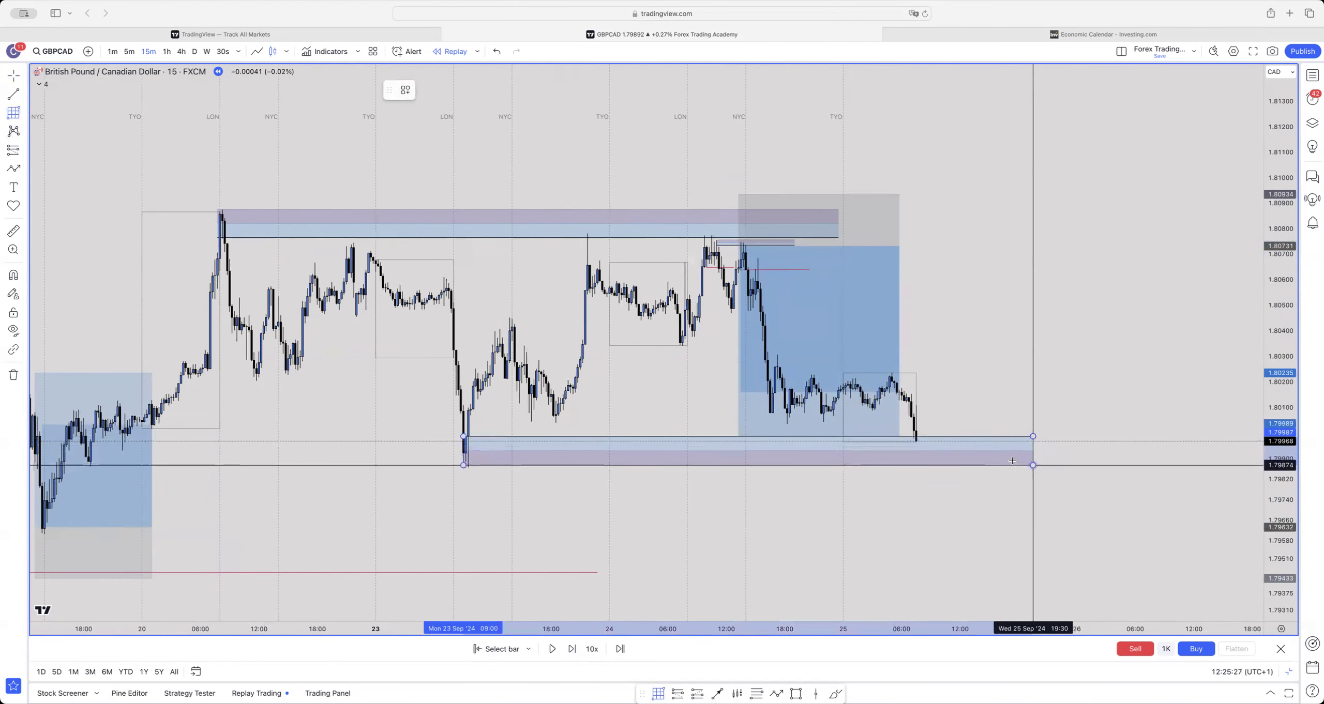
left_click(982, 461)
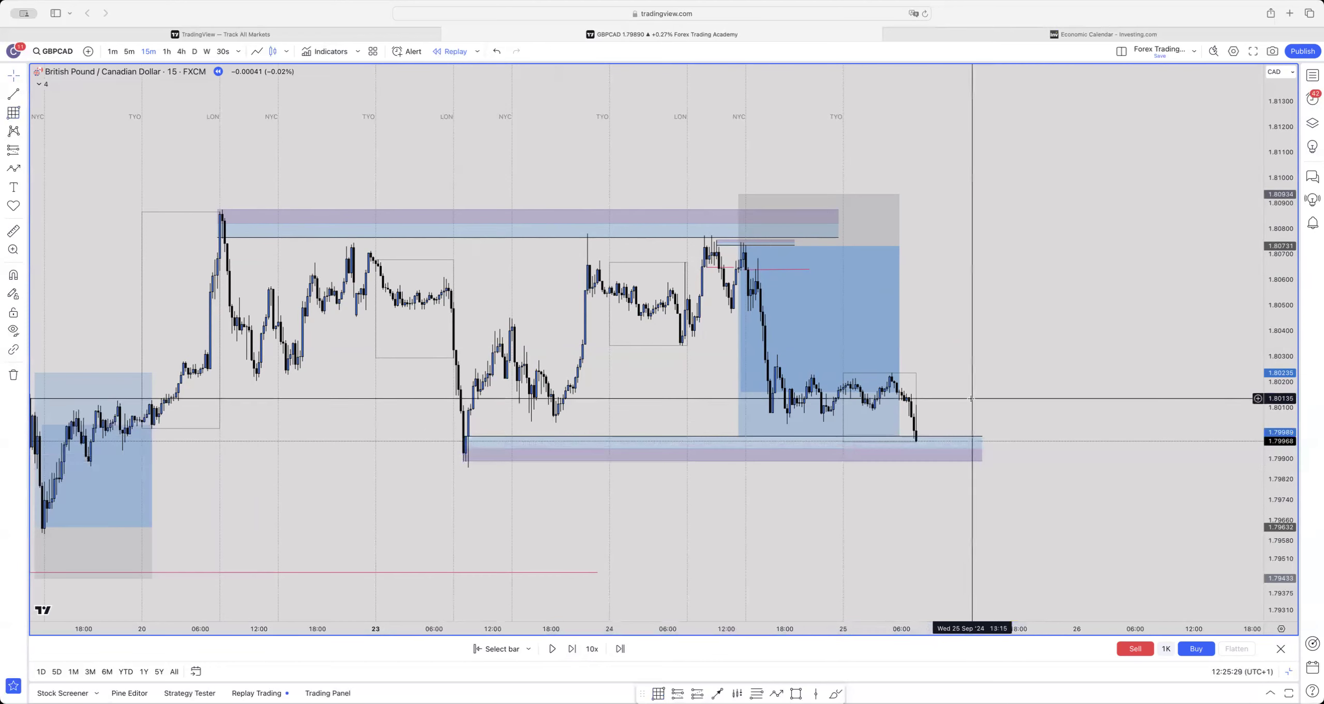
- Replay two bars as price breaks below the zone, then delete the demand-zone box
scroll(962, 241, "left", 5)
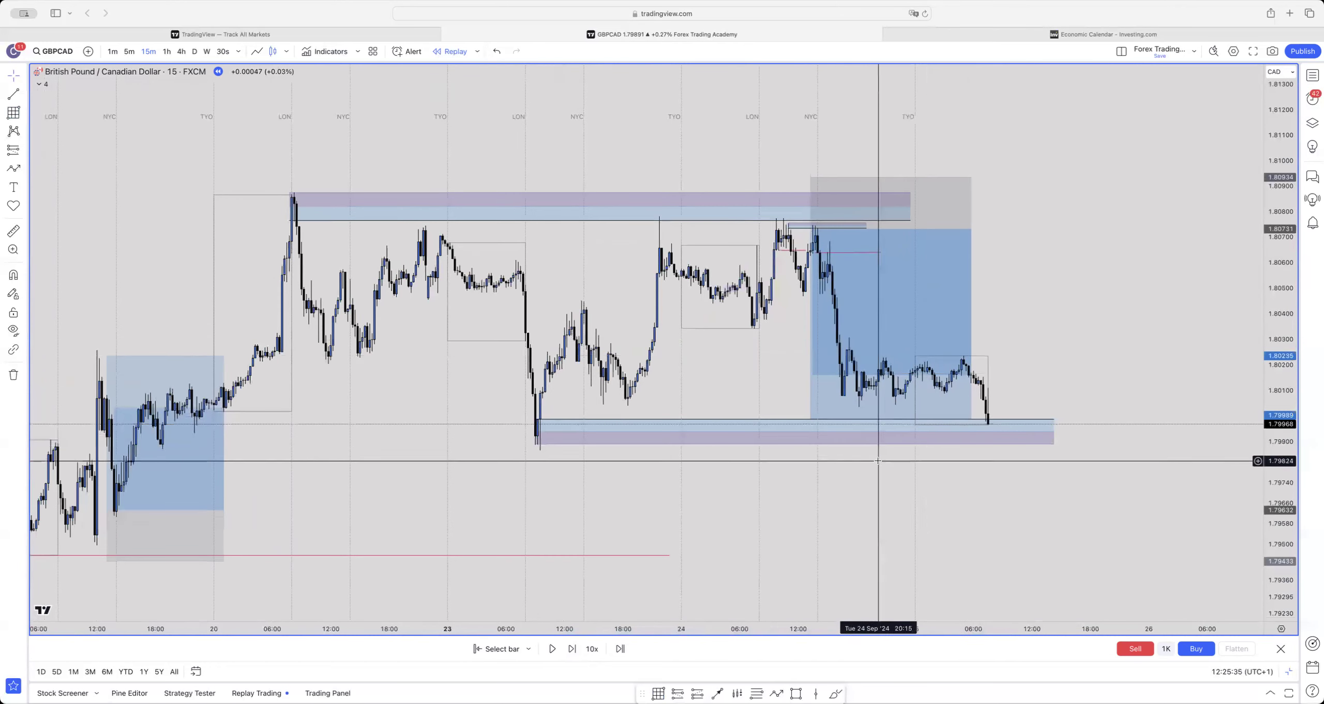
left_click(572, 649)
left_click(573, 650)
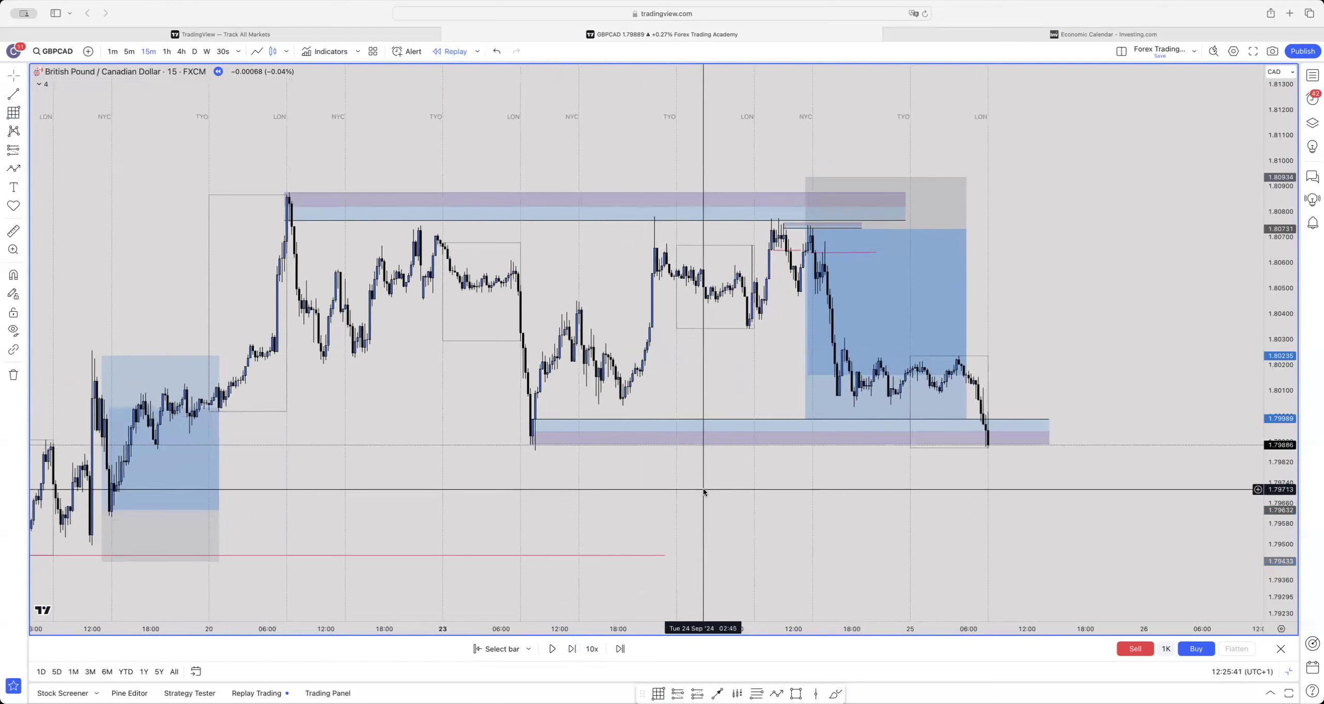
left_click(699, 423)
left_click(699, 423)
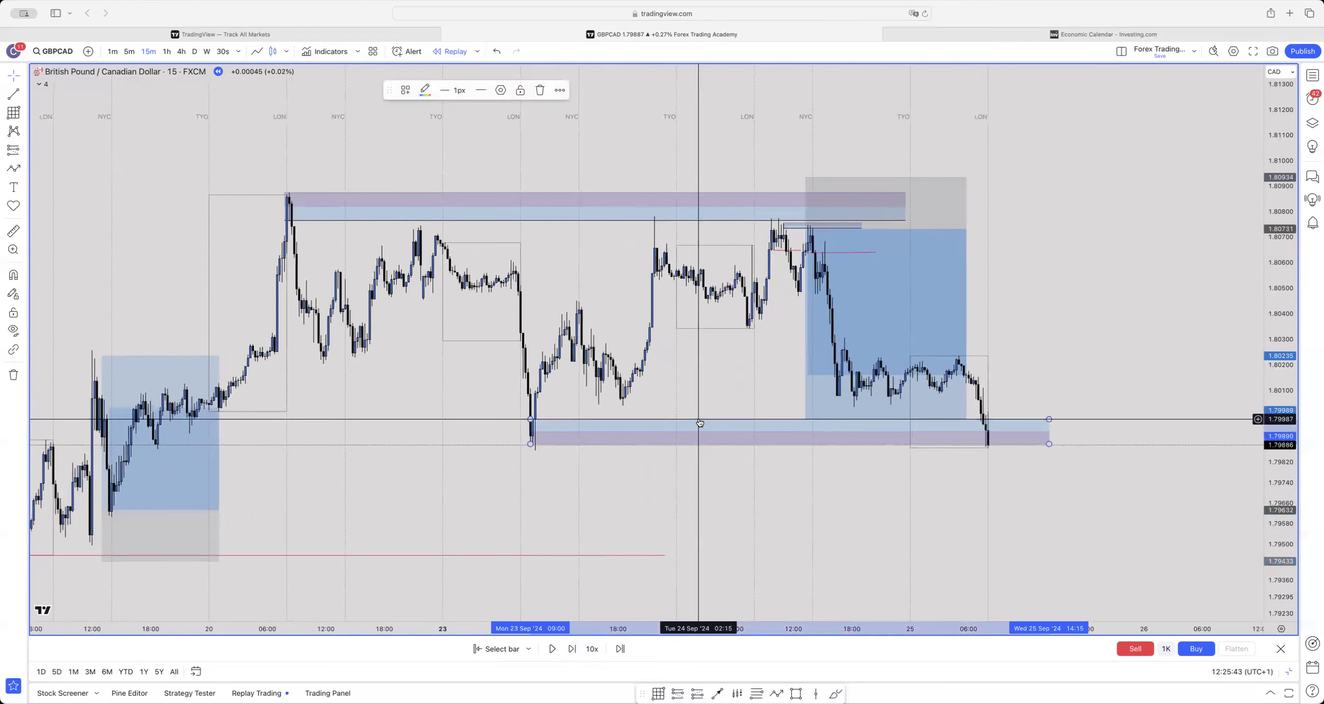
key("Delete")
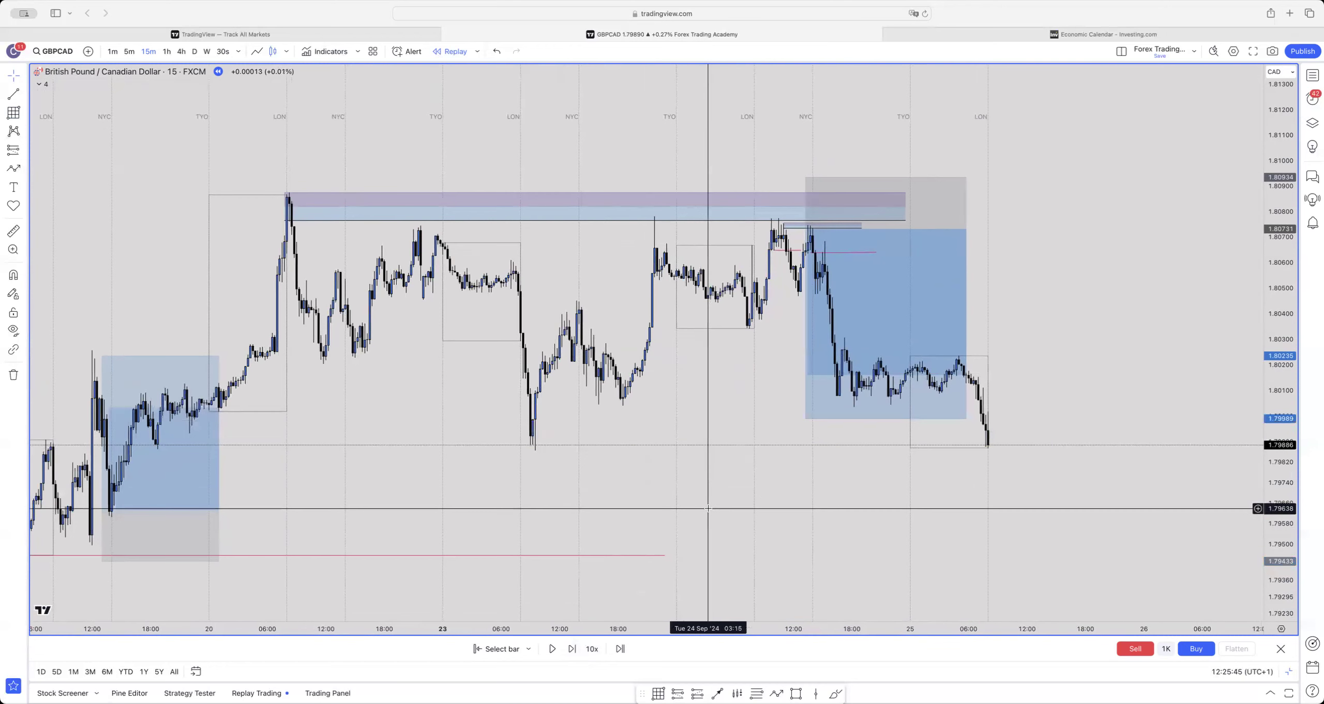
- Compress the price scale and stretch the red 1.79433 low line past the last candle
left_click_drag(1272, 349, 1273, 377)
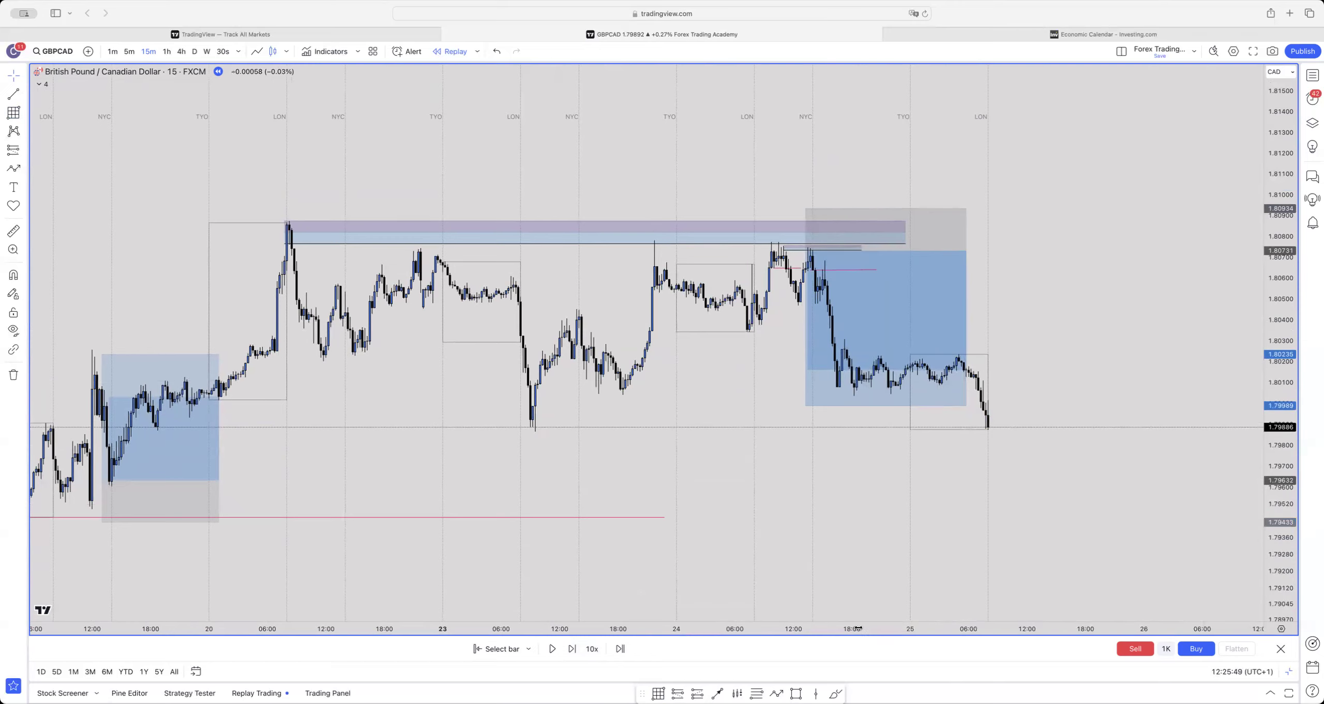
scroll(874, 569, "left", 5)
left_click_drag(831, 534, 821, 535)
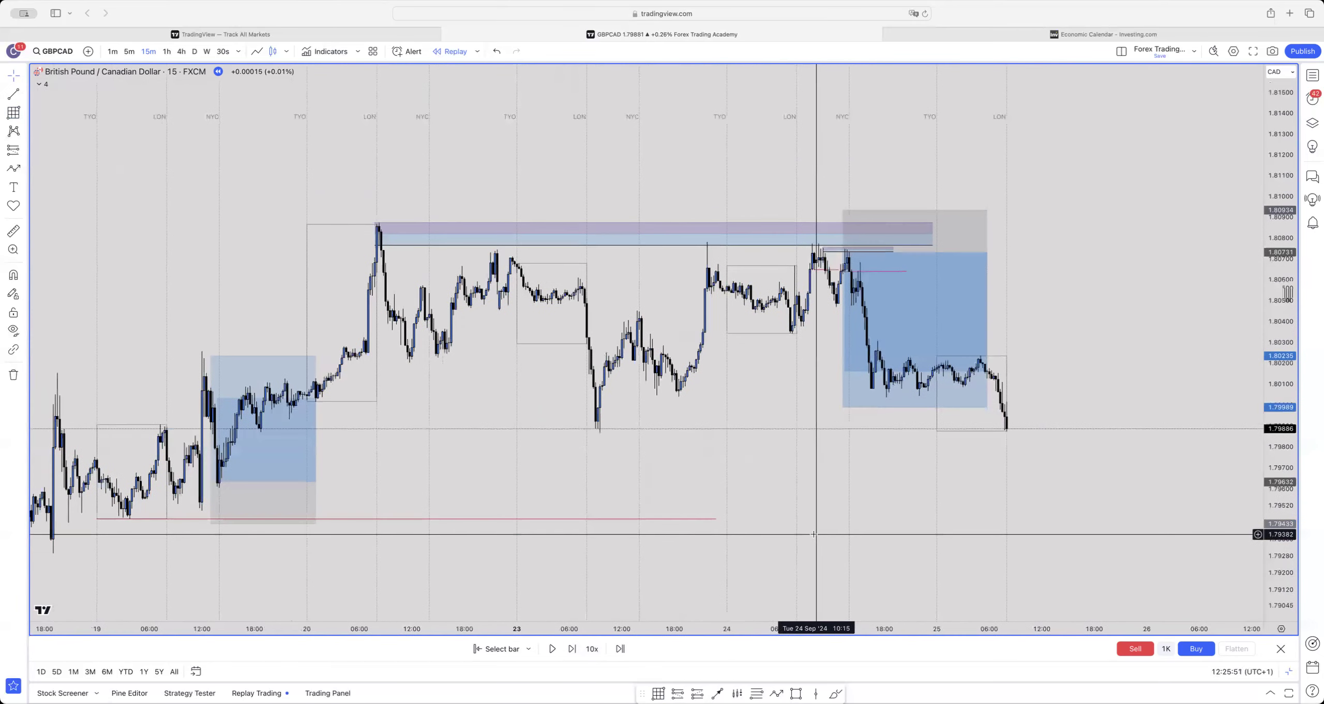
left_click_drag(716, 518, 1014, 518)
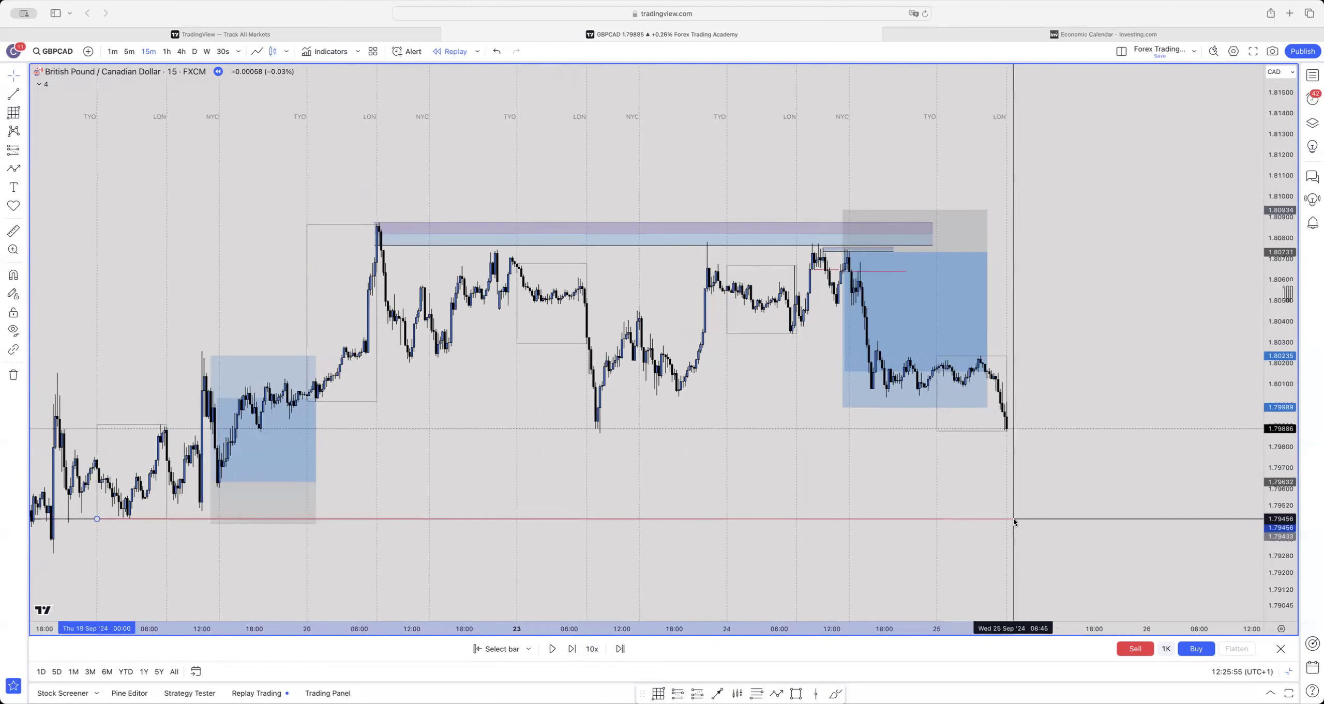
left_click(863, 291)
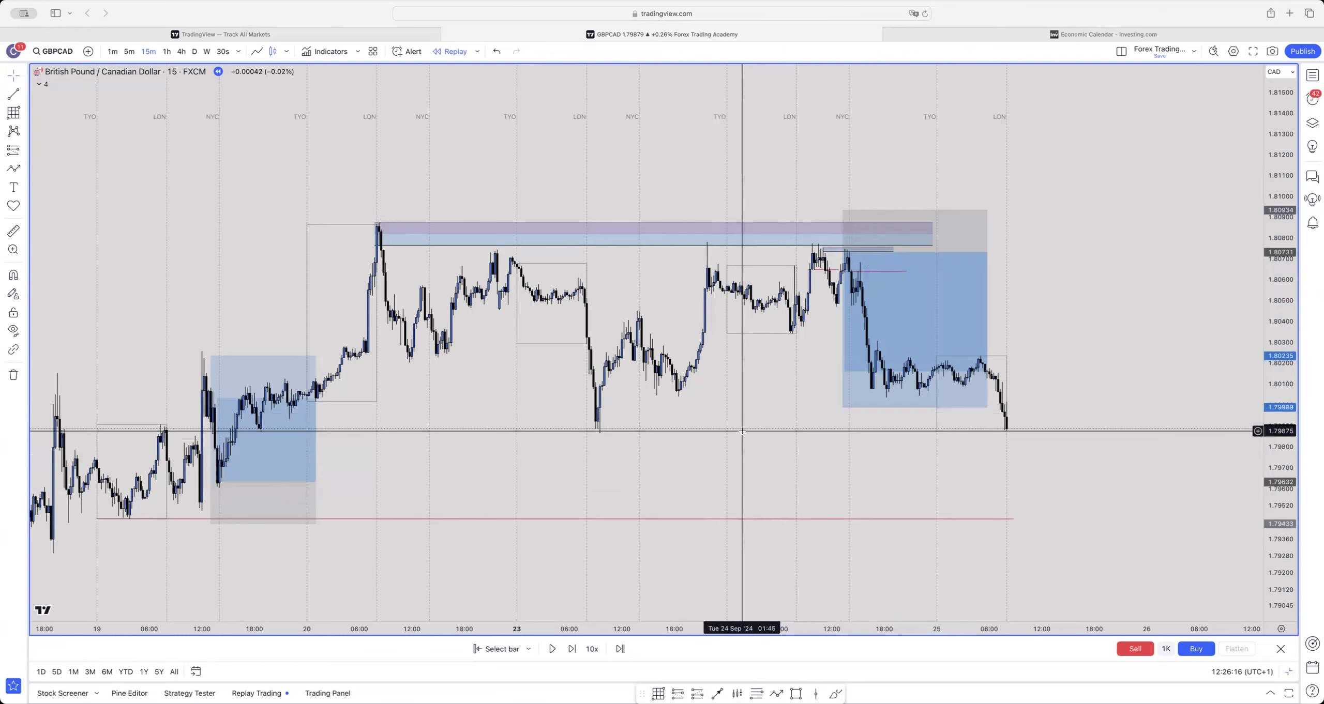
left_click_drag(1013, 519, 1064, 520)
left_click(899, 486)
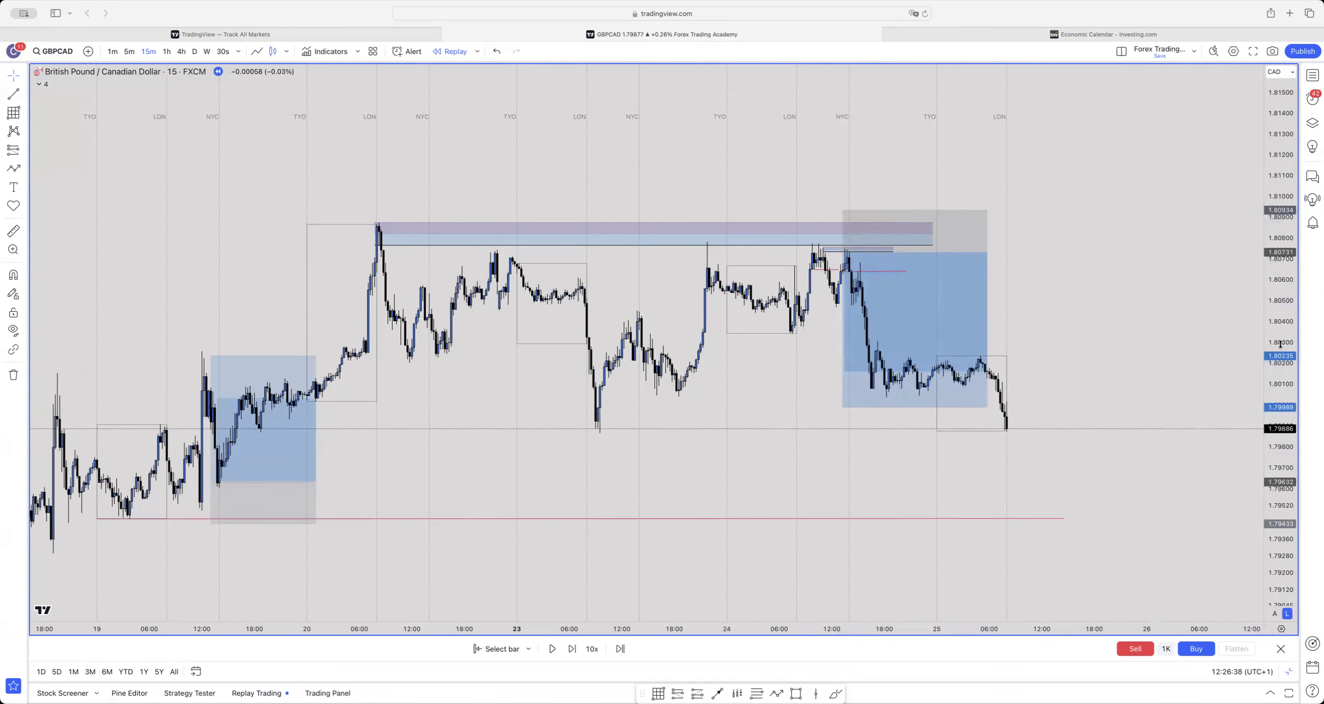
- Step the replay forward five bars as price falls to about 1.7966
left_click_drag(1280, 344, 1162, 331)
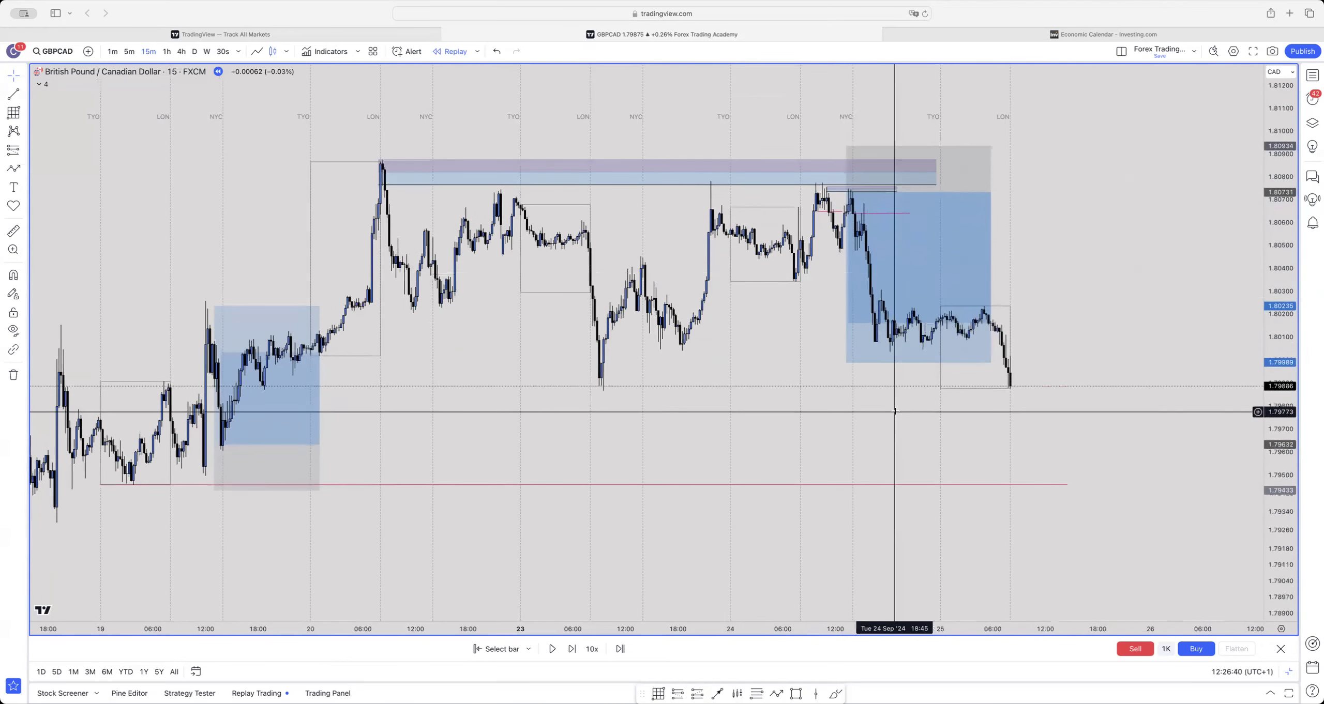
left_click_drag(895, 412, 884, 420)
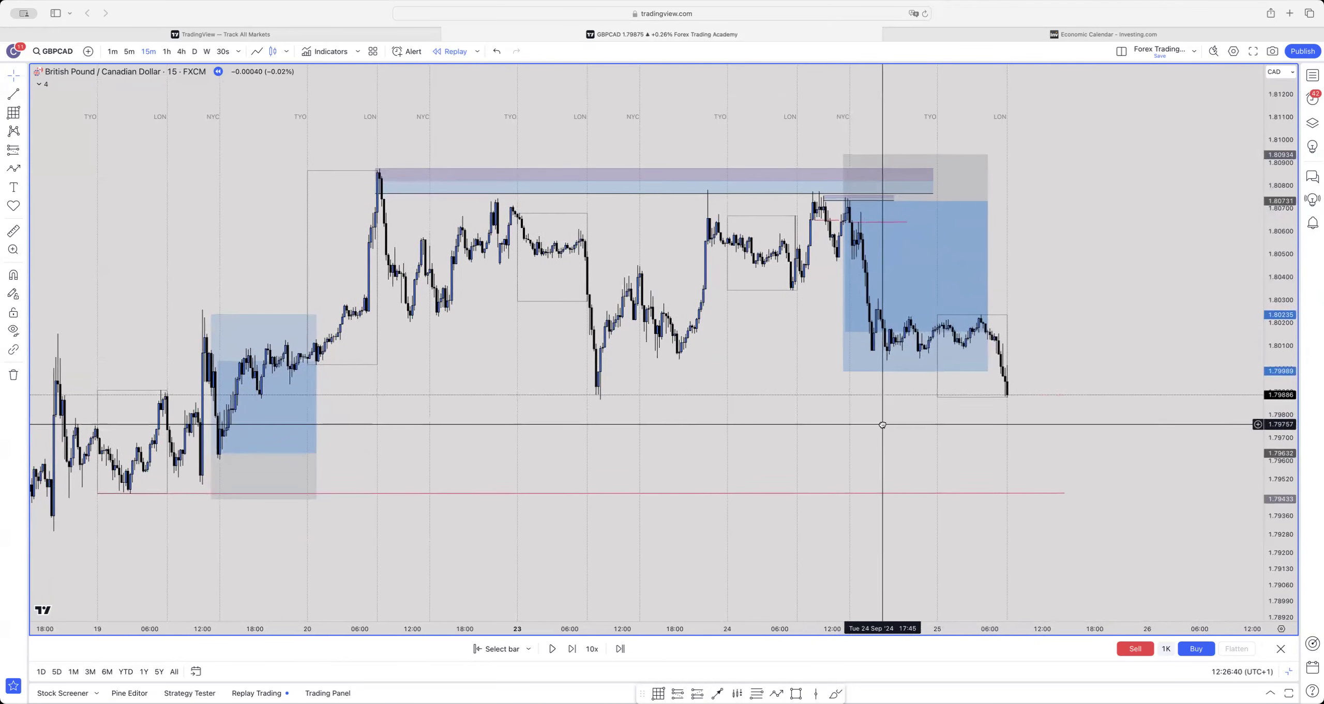
left_click(572, 649)
left_click(572, 649)
left_click(572, 649)
left_click(572, 649)
left_click(572, 649)
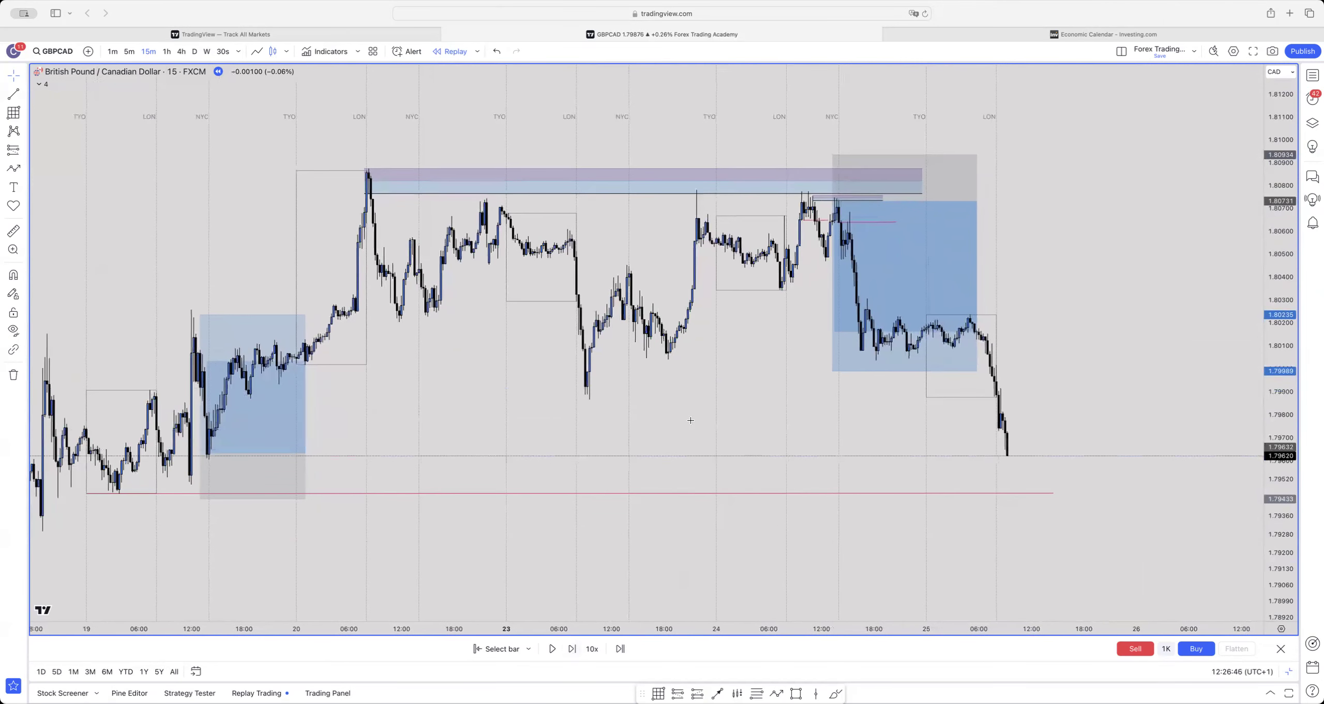
scroll(1057, 331, "right", 2)
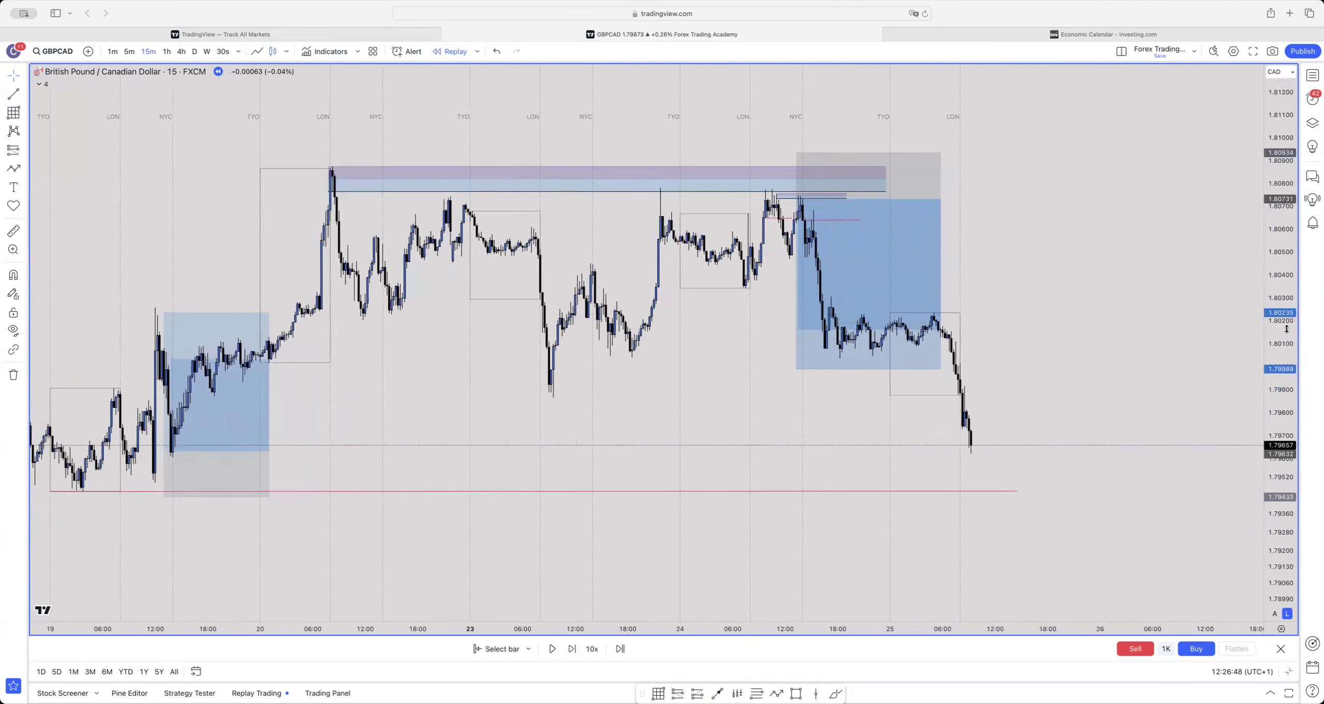
left_click_drag(1287, 329, 1286, 318)
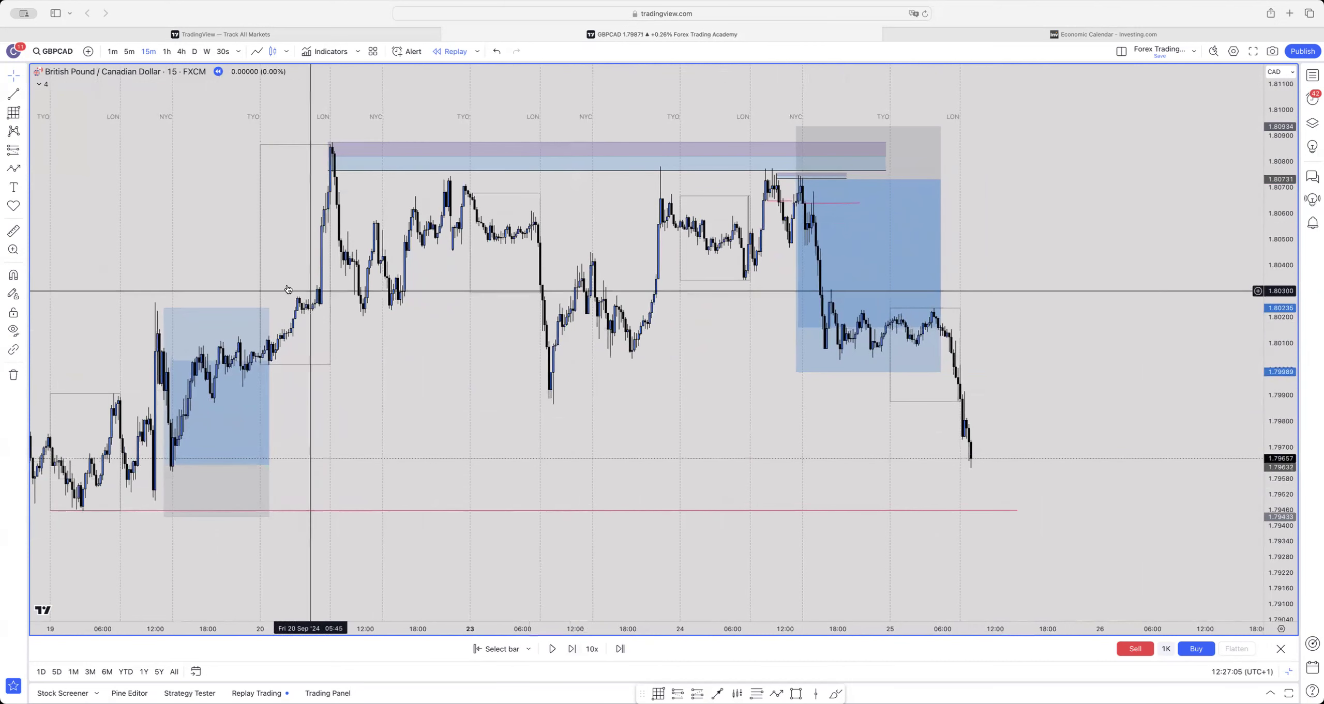
- Draw a thin supply rectangle at 1.8020 from the latest lower high, extending right
left_click(14, 113)
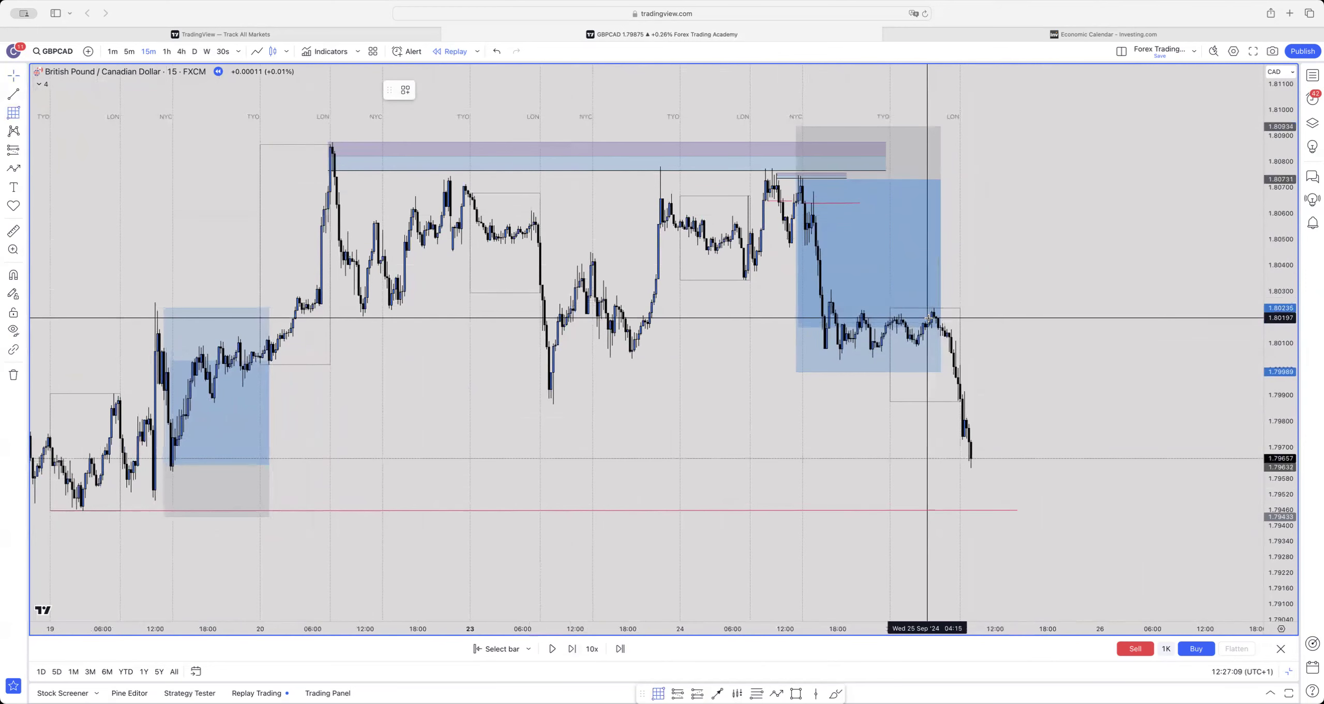
left_click_drag(930, 318, 1117, 308)
left_click(1117, 308)
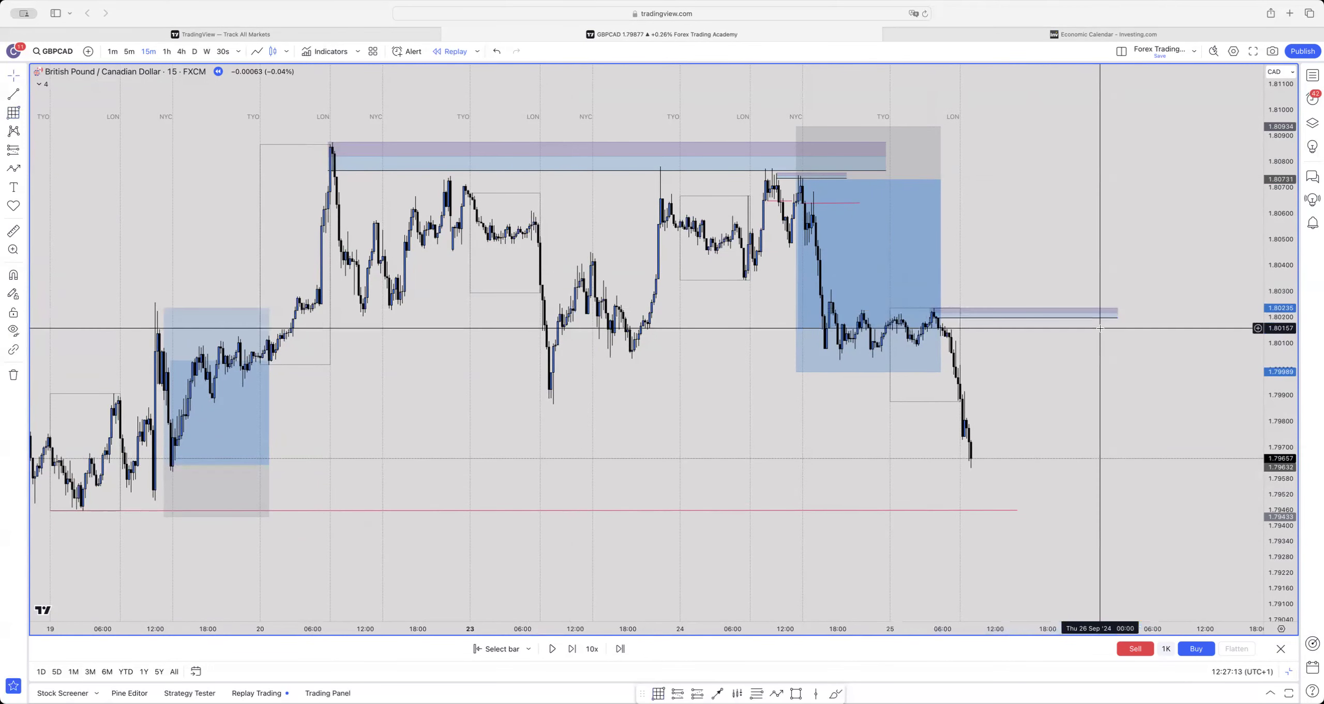
scroll(1055, 465, "up", 3)
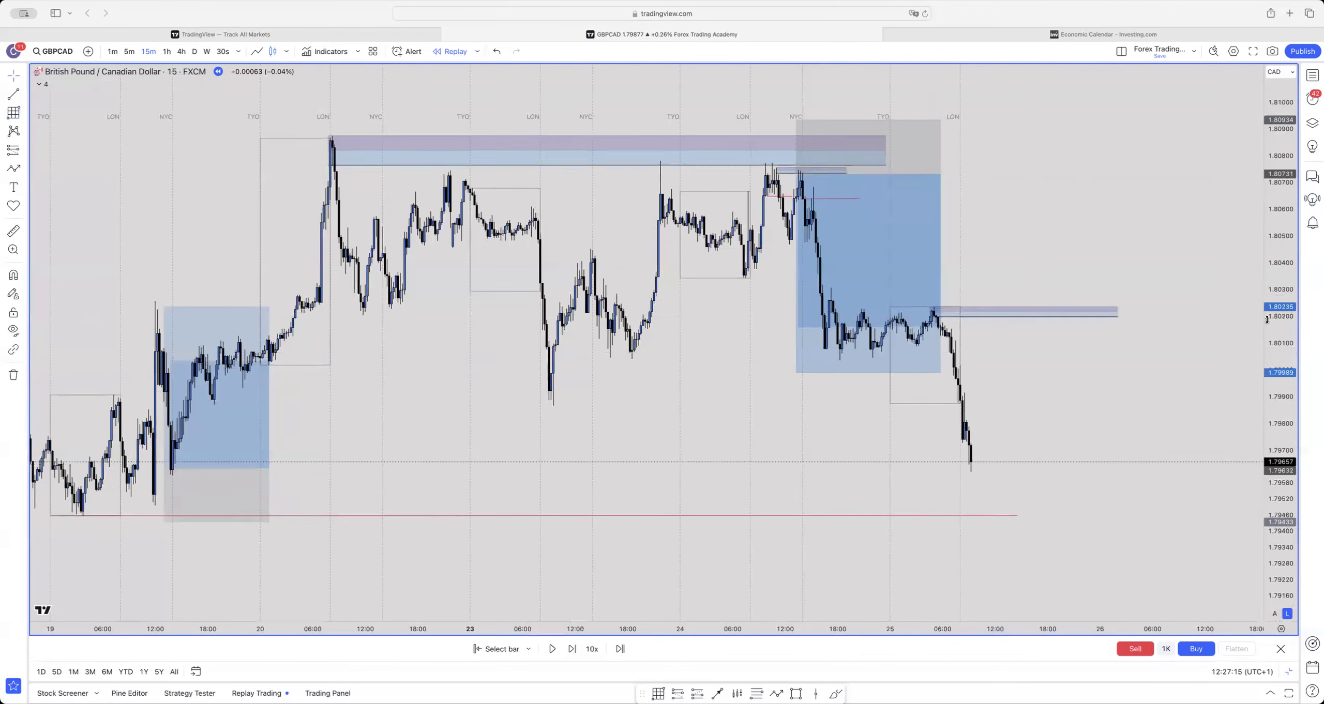
left_click_drag(1038, 626, 1138, 627)
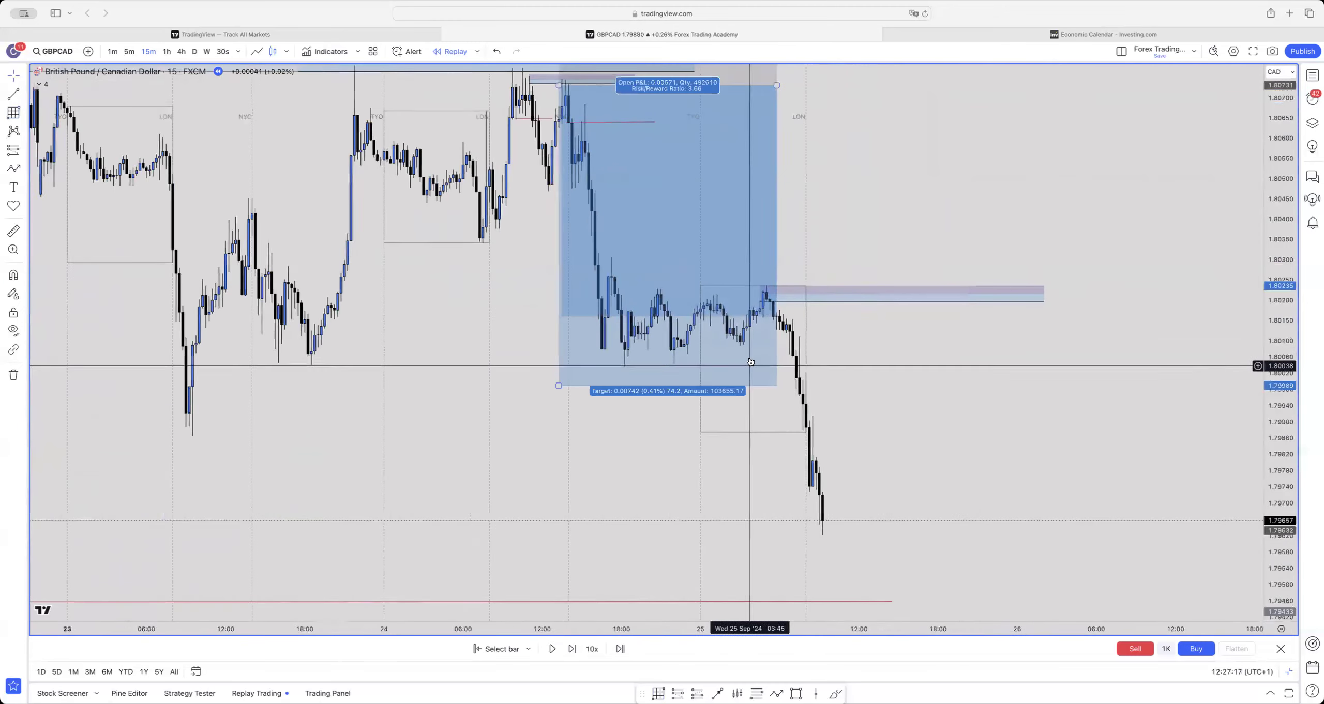
left_click_drag(763, 303, 758, 303)
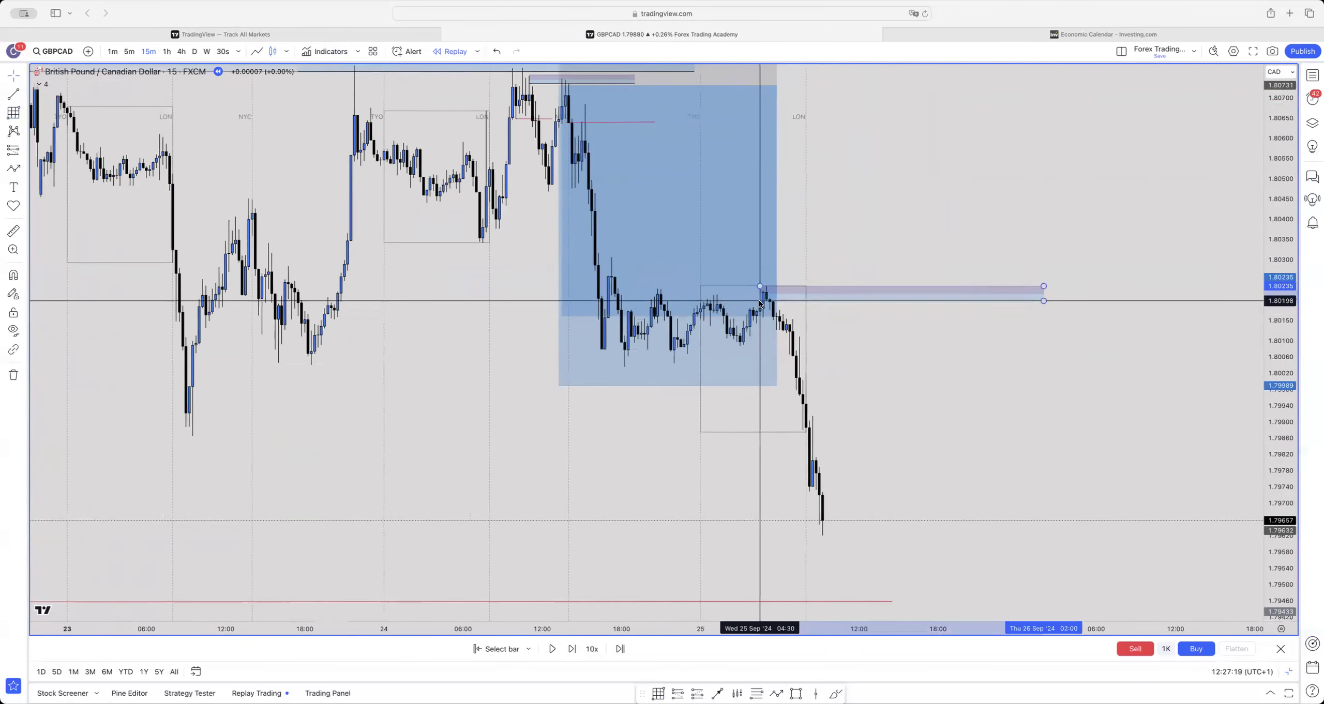
- Rescale the chart to show more days and price range, then select the red demand-zone line
left_click(910, 339)
left_click_drag(1273, 193, 1273, 258)
left_click_drag(931, 628, 1057, 627)
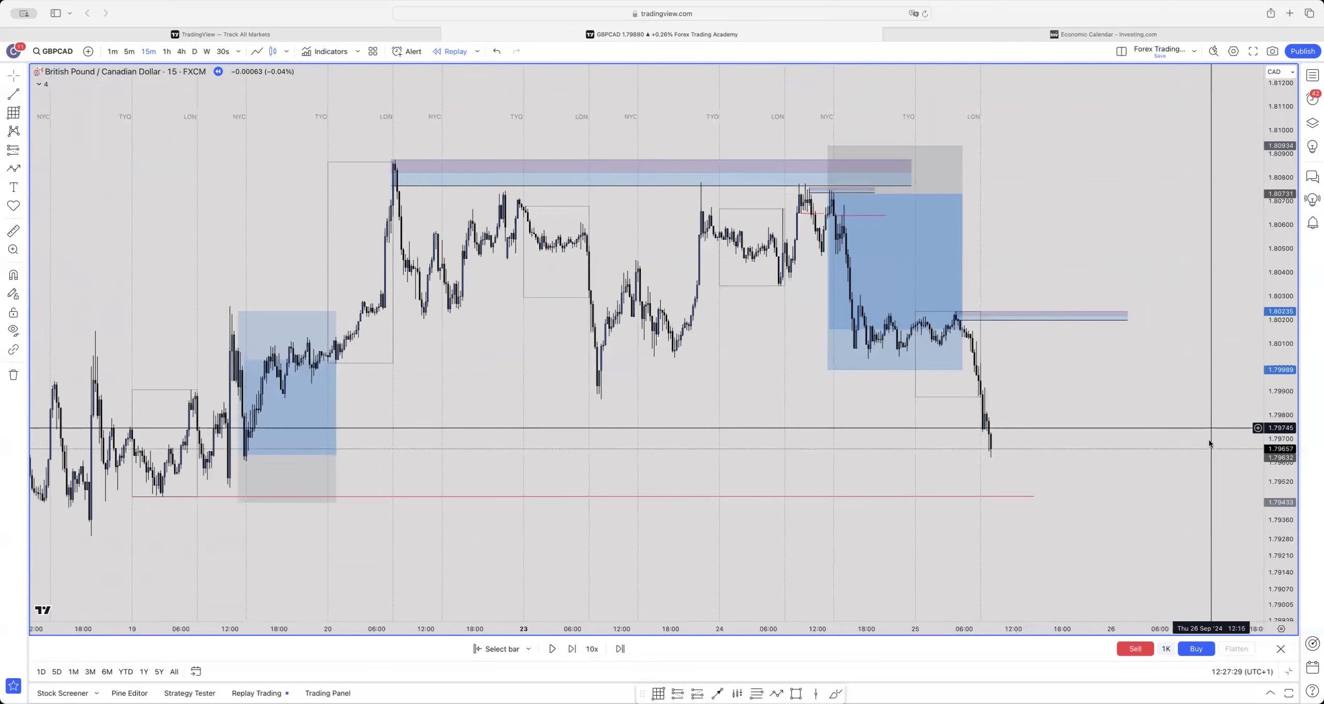
left_click(775, 497)
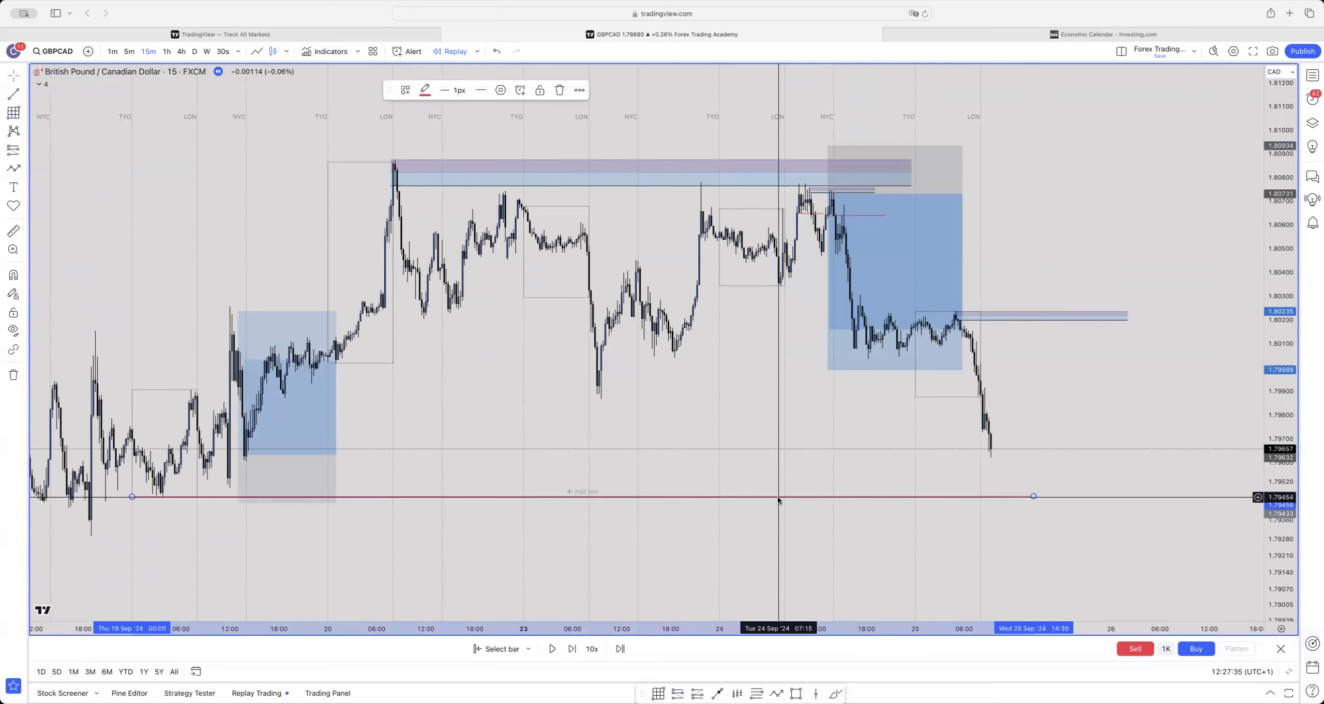
- Add a second red level line at about 1.7955, just above the 1.79433 demand line
left_click(780, 478)
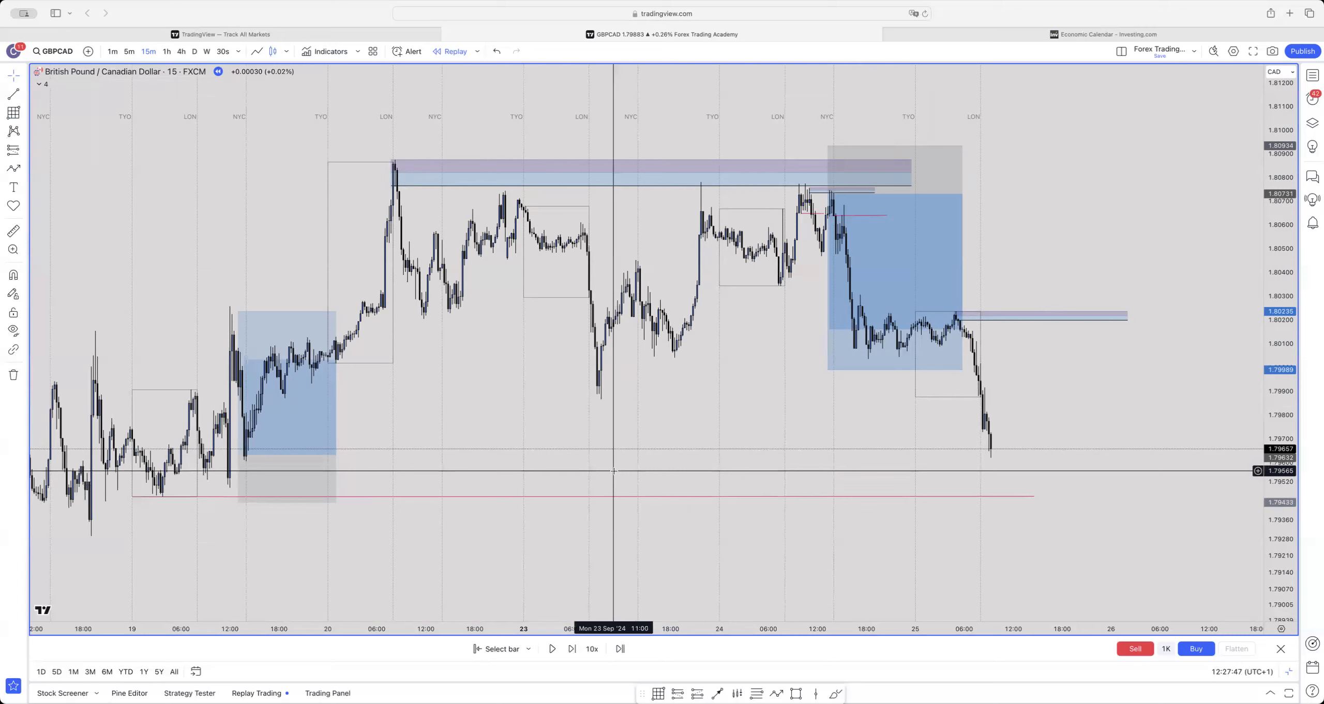
left_click(1033, 479)
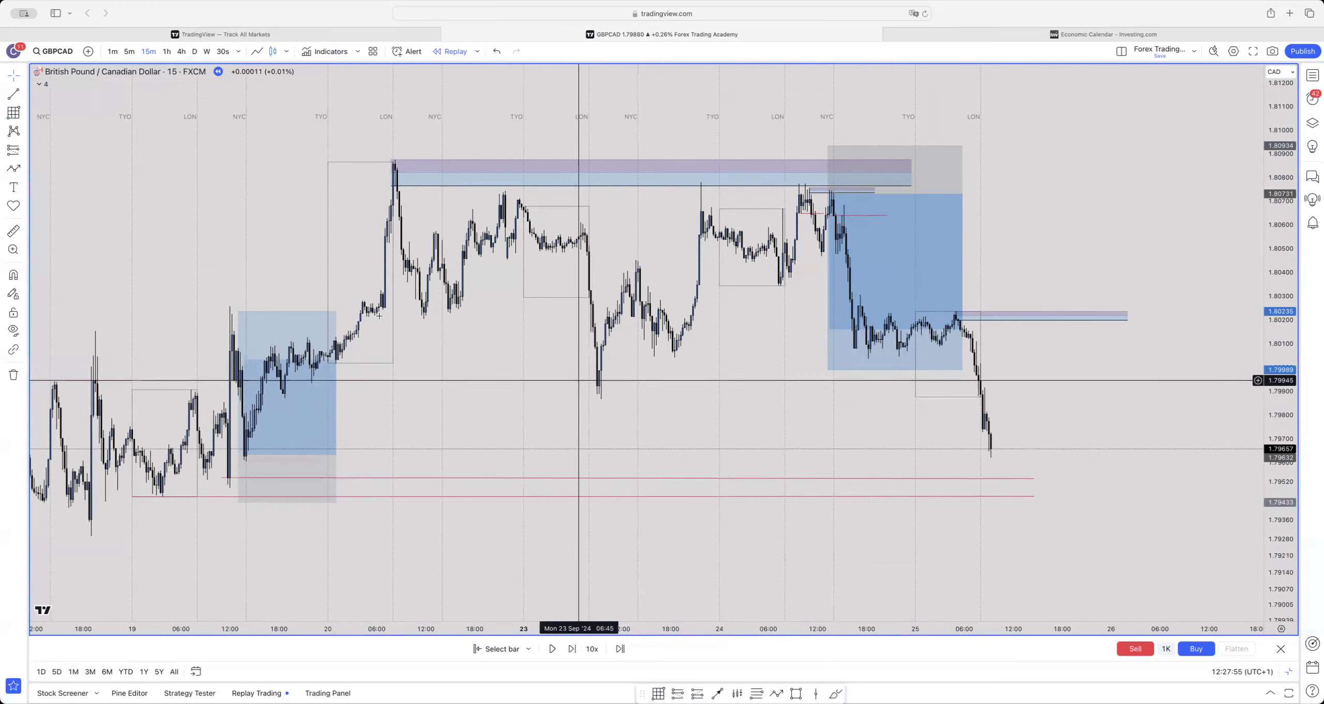
left_click(25, 150)
left_click(67, 183)
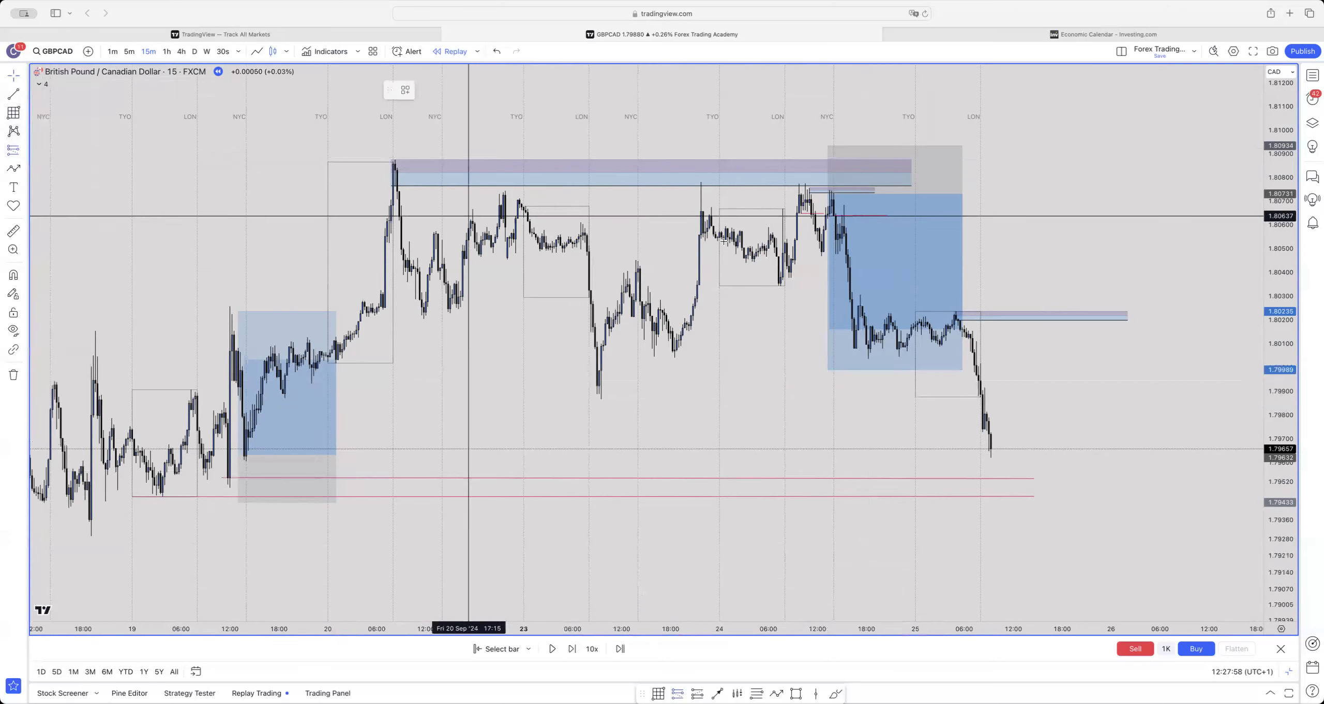
- Place a short position at the new supply zone with its stop at 1.80397
left_click(996, 321)
scroll(945, 198, "right", 5)
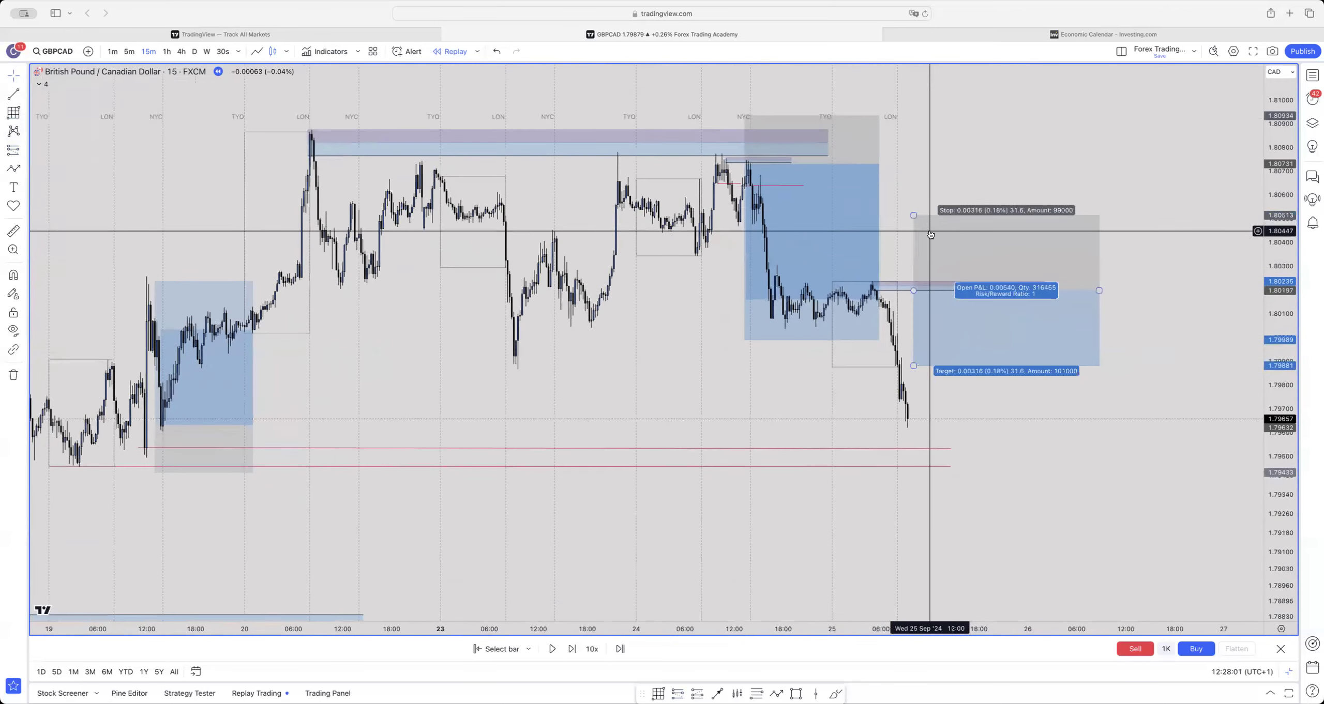
left_click_drag(921, 216, 921, 243)
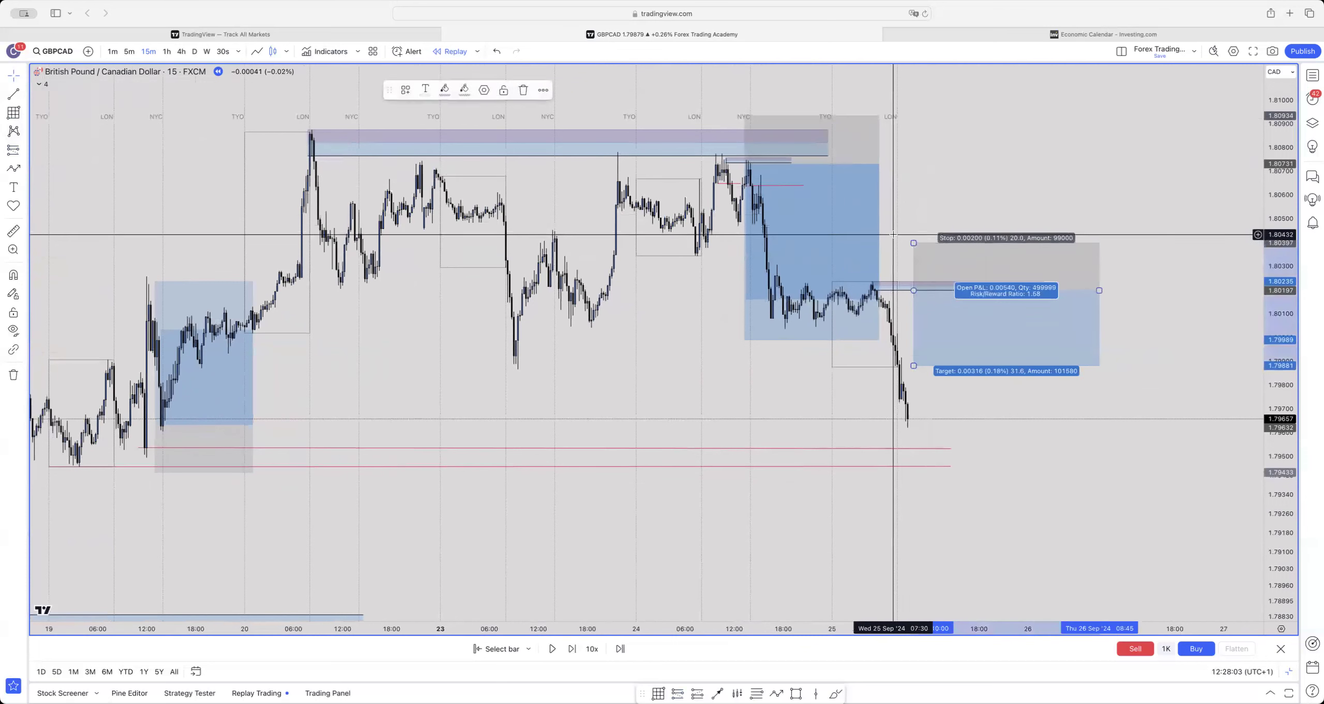
left_click(905, 358)
left_click_drag(911, 365, 929, 447)
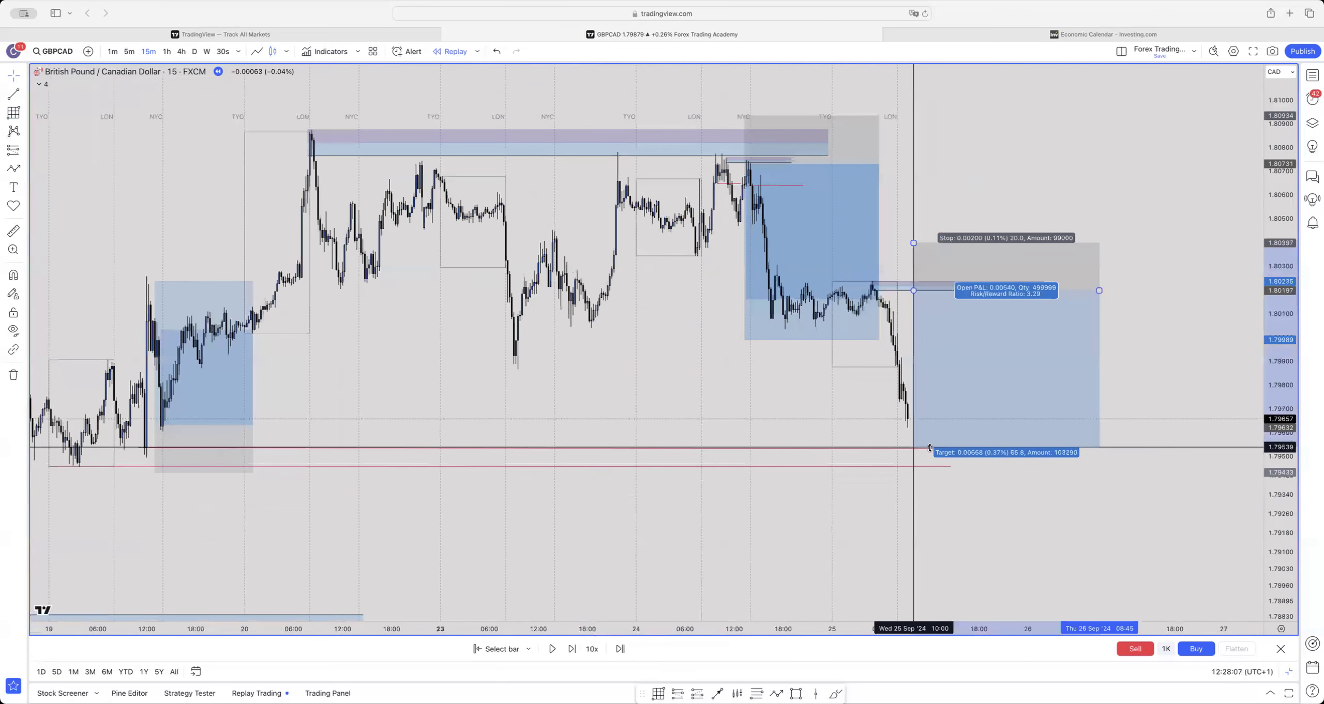
left_click(862, 425)
- Lower the short's target to 1.79459 on the demand level for a 3.69 reward ratio
scroll(612, 432, "left", 2)
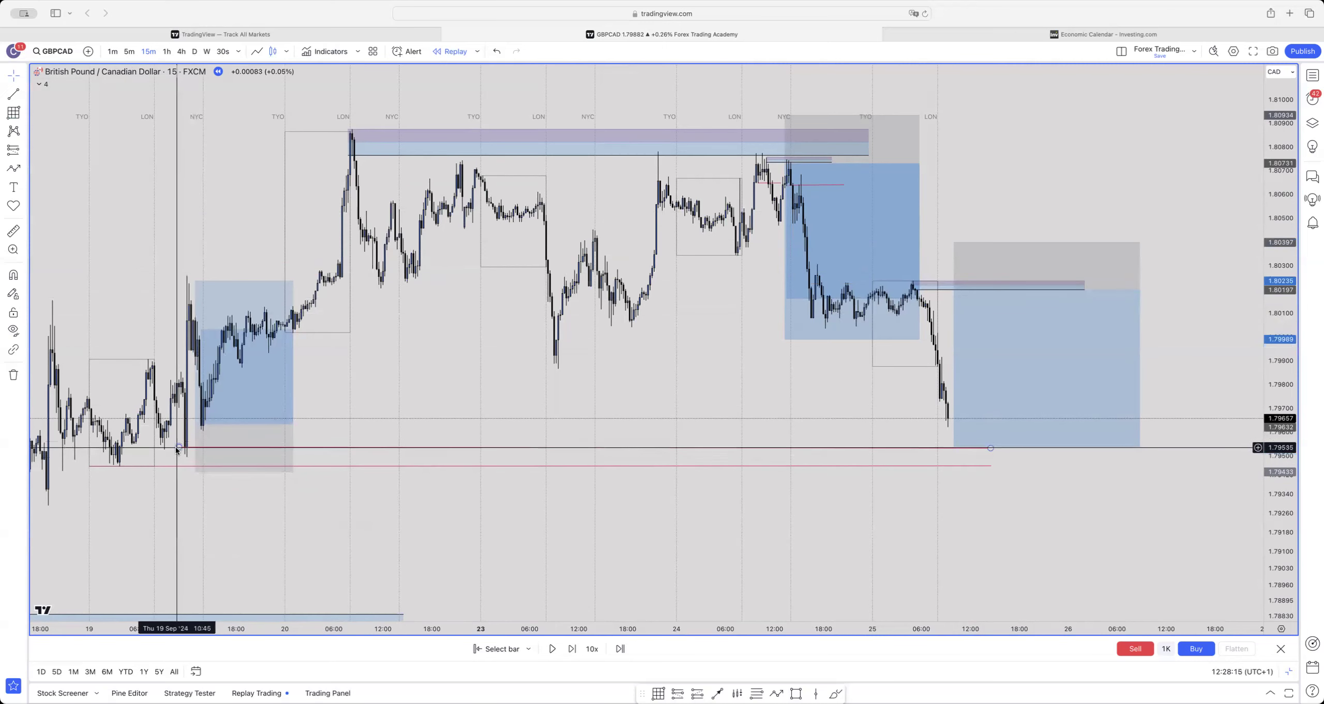
left_click_drag(723, 393, 677, 385)
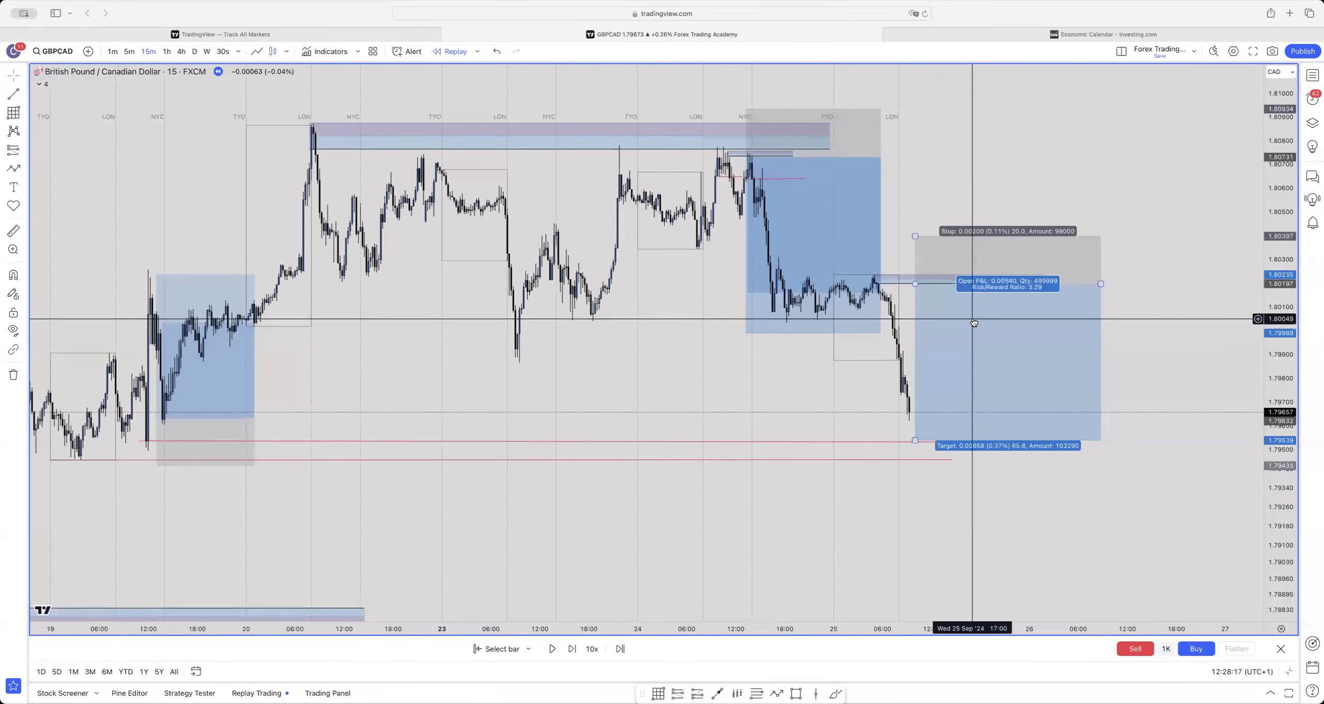
left_click_drag(729, 626, 809, 626)
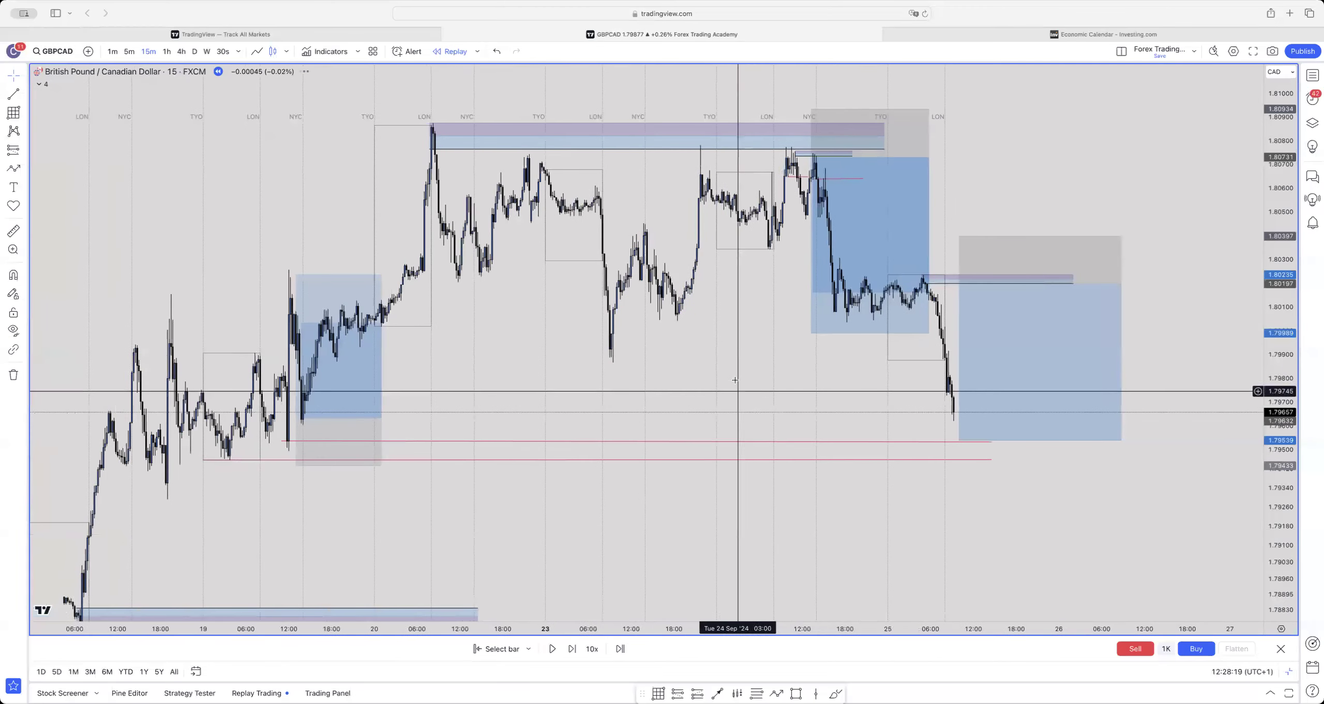
mouse_move(972, 438)
left_click_drag(959, 440, 959, 460)
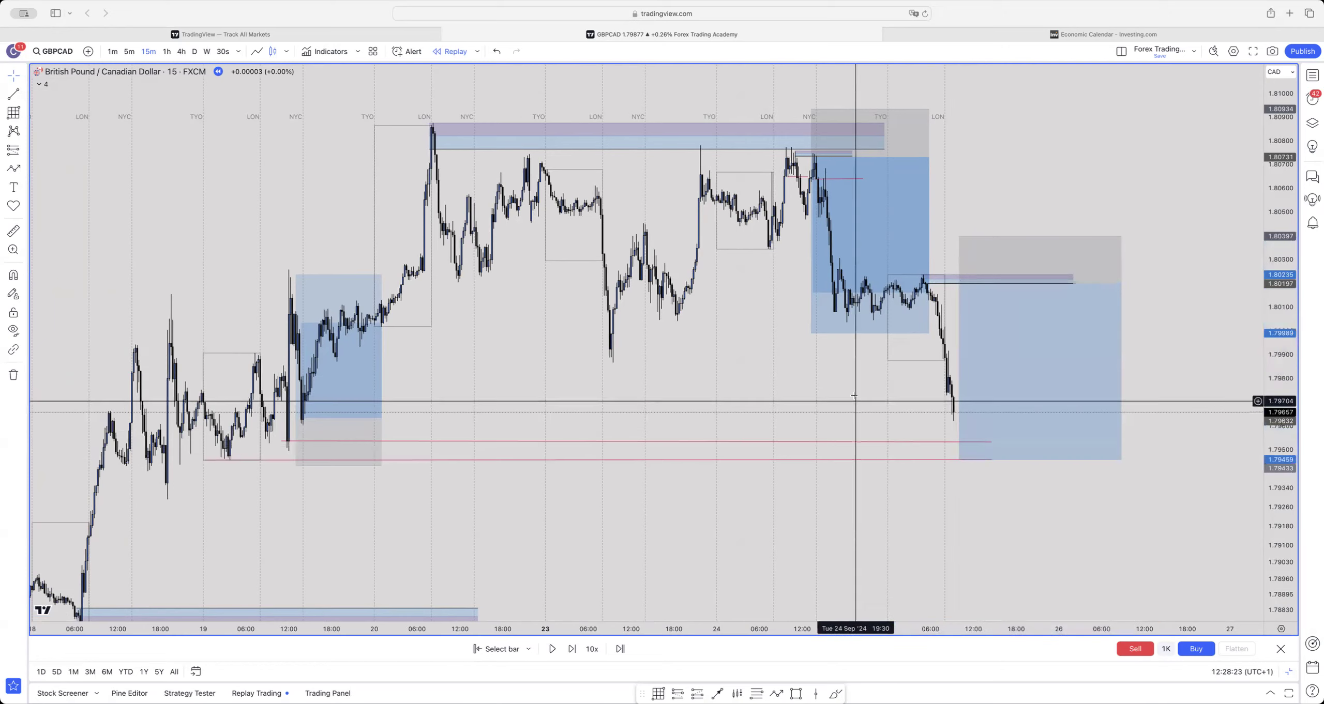
left_click_drag(838, 399, 799, 399)
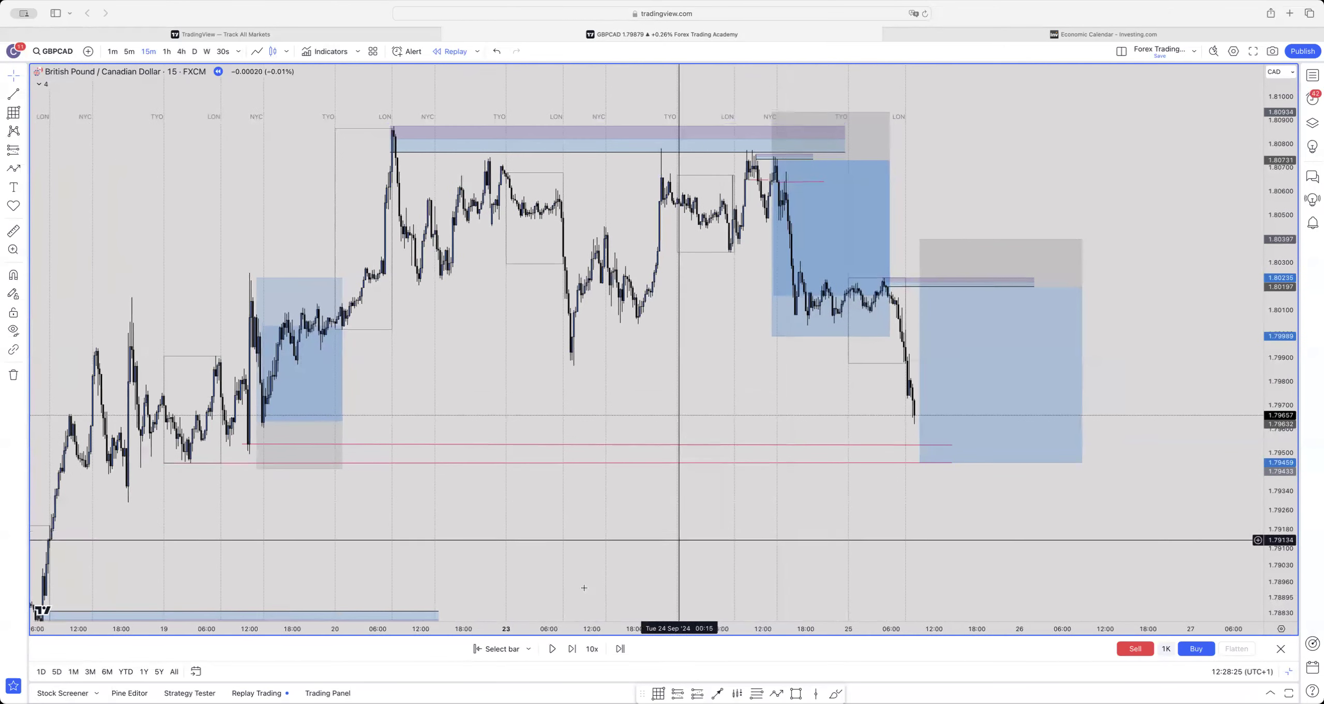
- Replay bars forward as price dips near 1.7955 and then rallies to about 1.8014
left_click(571, 647)
left_click(571, 647)
left_click(570, 647)
left_click(570, 647)
left_click(571, 646)
left_click(570, 647)
left_click(571, 647)
left_click(571, 647)
left_click(570, 647)
left_click(570, 647)
left_click(571, 647)
left_click(570, 647)
left_click(570, 647)
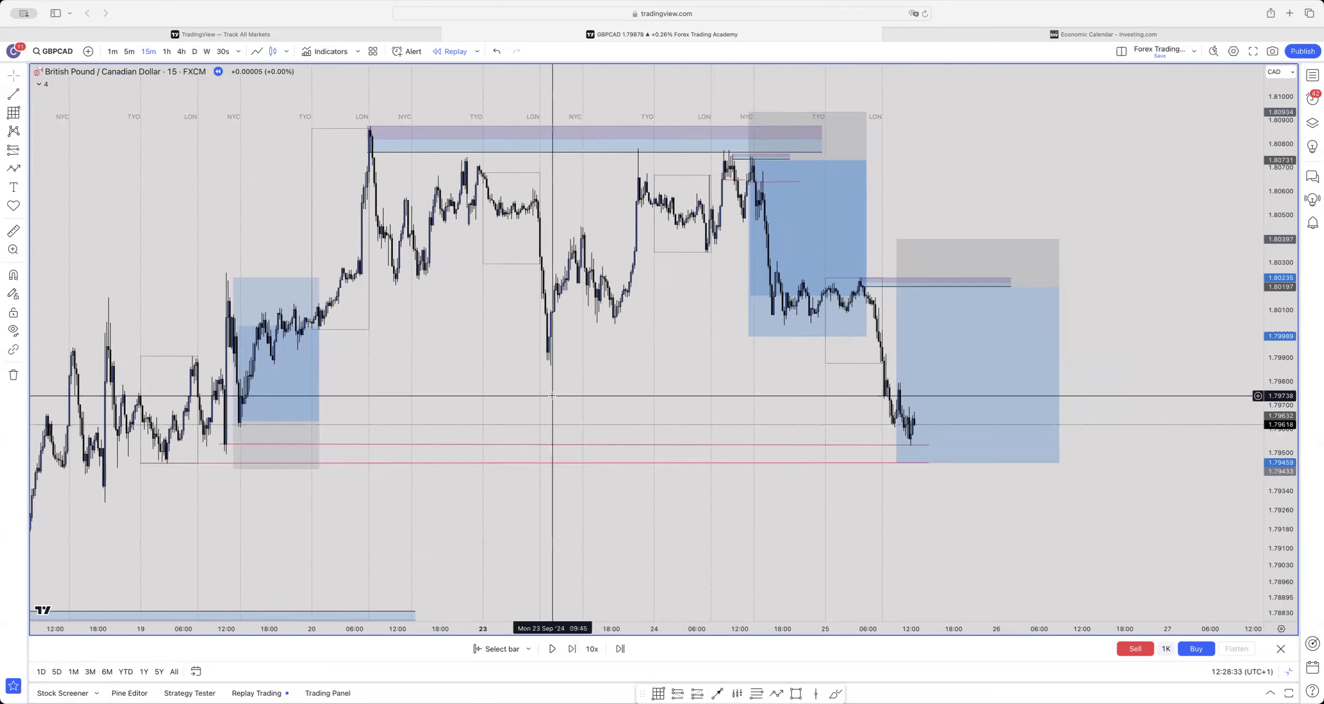
left_click(572, 649)
left_click(572, 649)
left_click(572, 648)
left_click(572, 648)
left_click(572, 648)
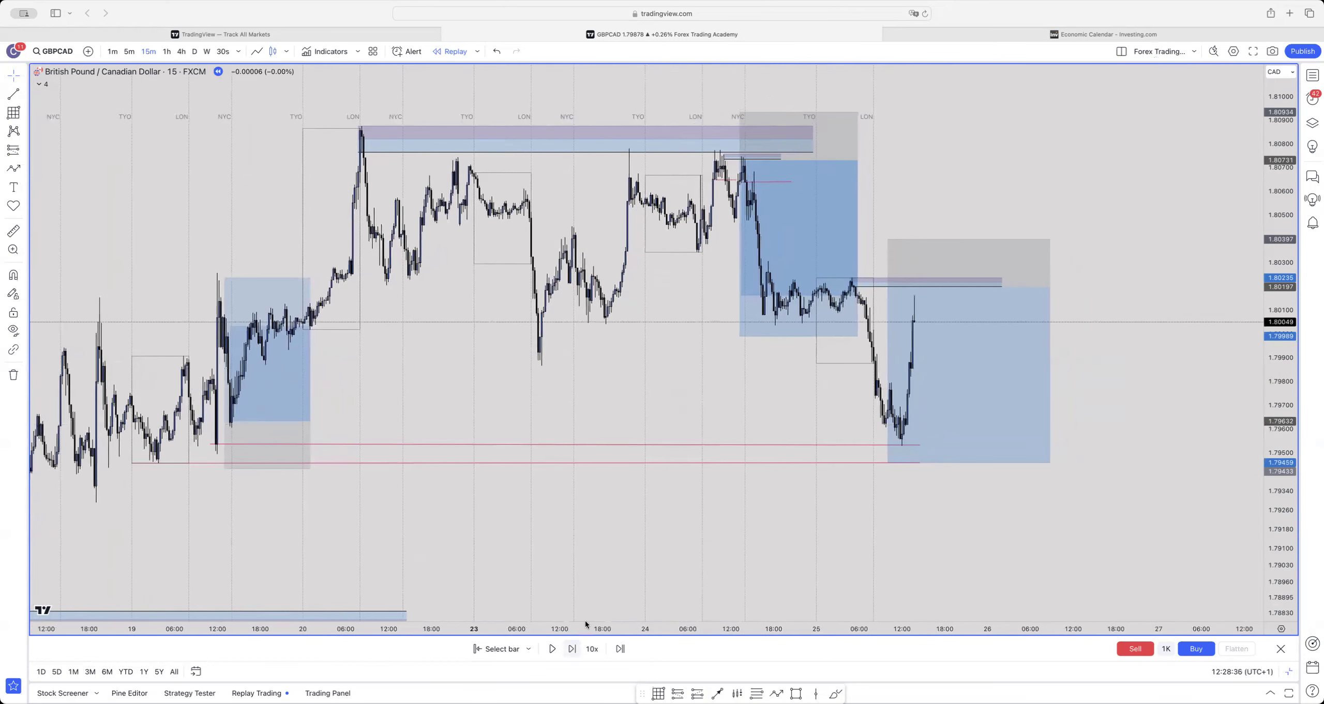
- Delete the upper red level line and select the short-position box
left_click(670, 445)
key("Delete")
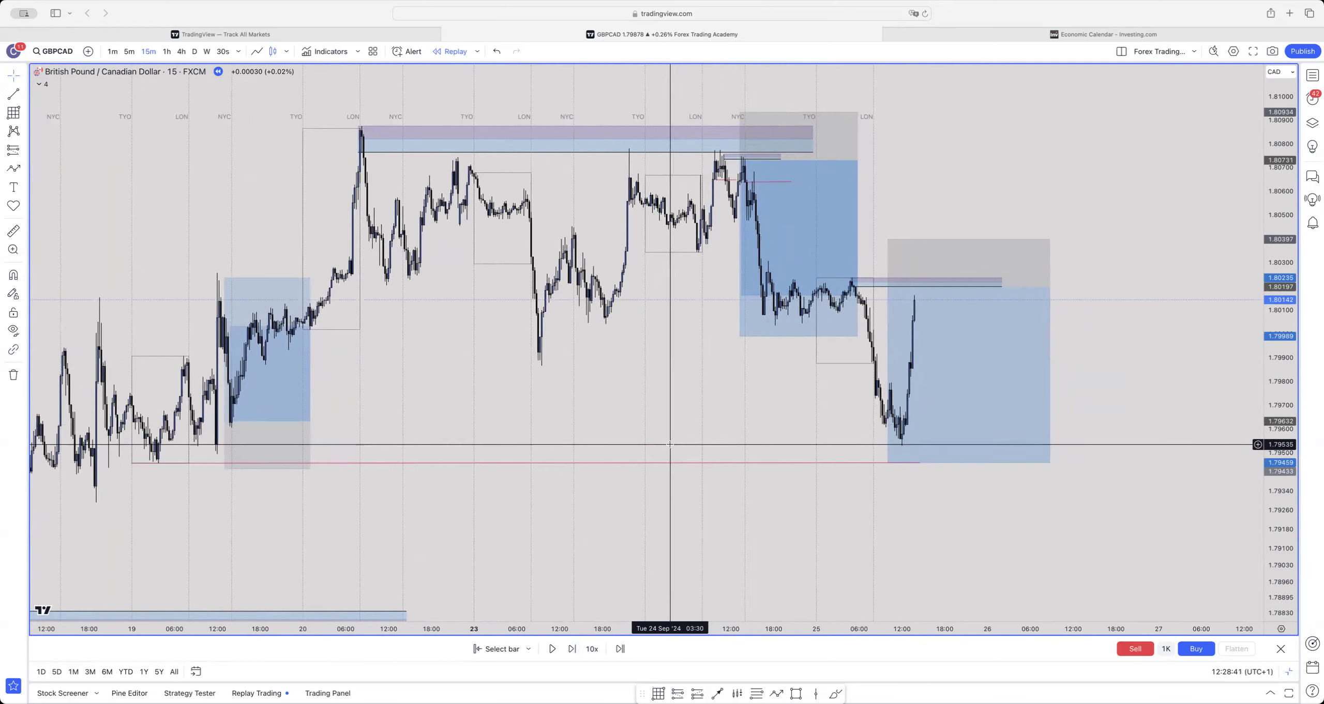
left_click(888, 287)
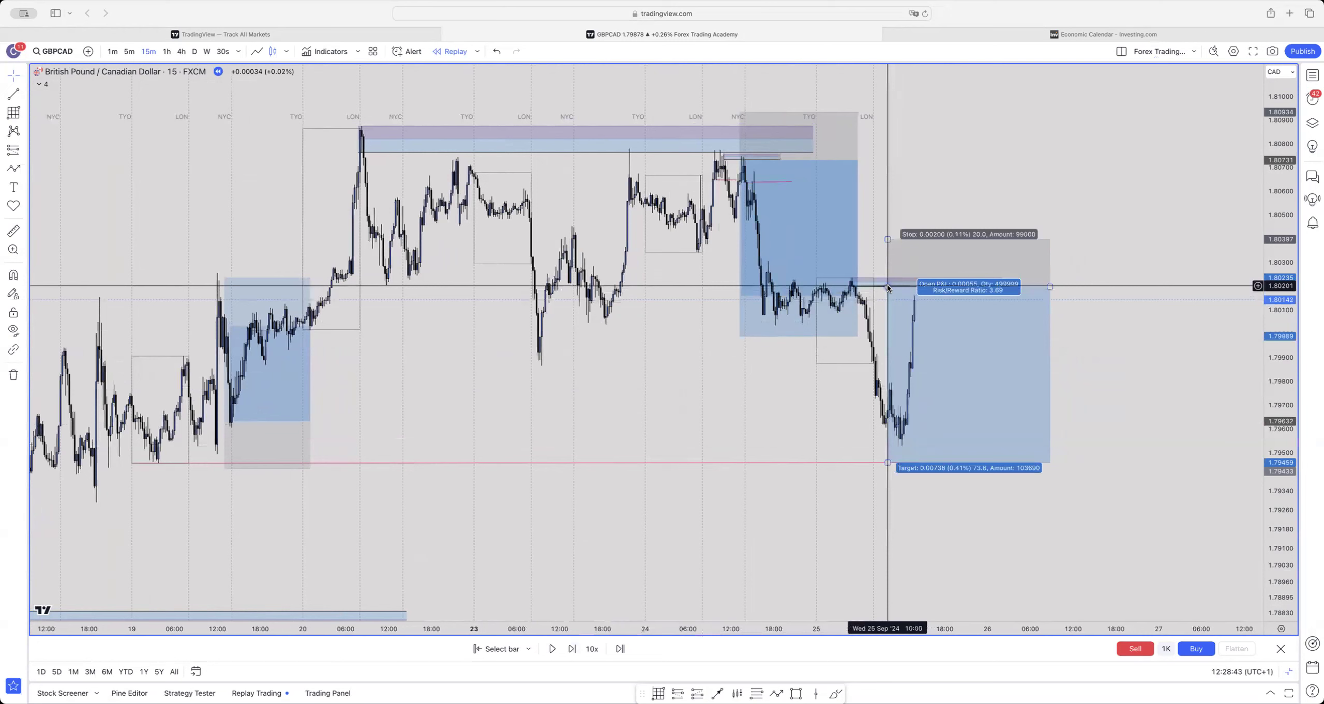
- Shift the short position's start right onto the entry bar
left_click_drag(887, 287, 910, 284)
left_click(778, 463)
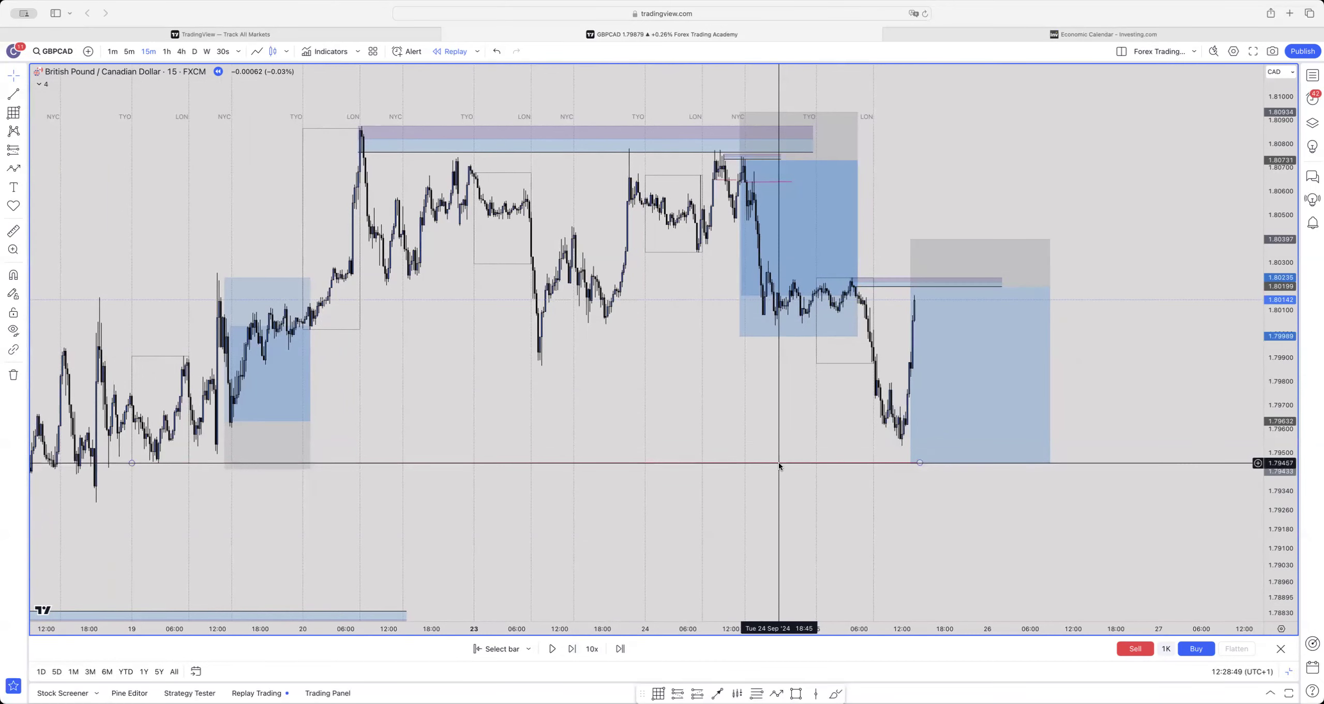
left_click_drag(712, 497, 801, 493)
left_click_drag(693, 566, 658, 564)
left_click_drag(660, 418, 632, 425)
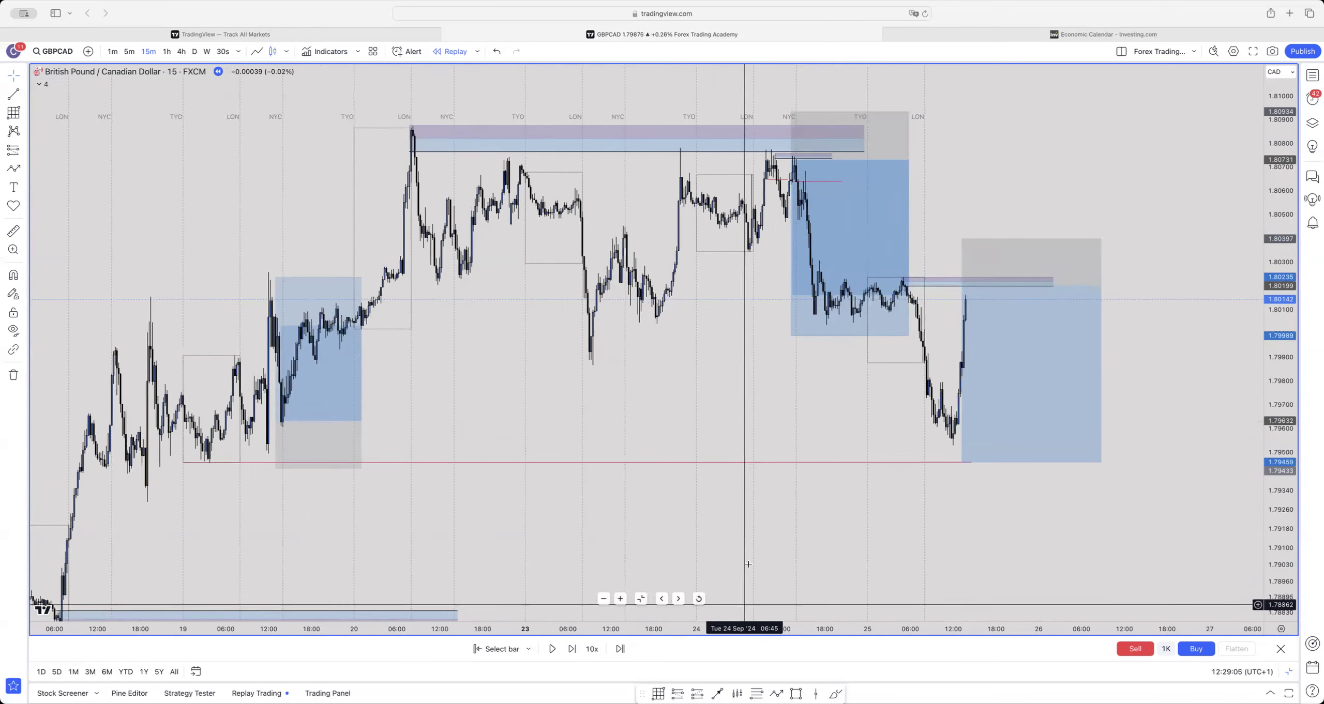
left_click_drag(808, 364, 729, 346)
left_click(939, 325)
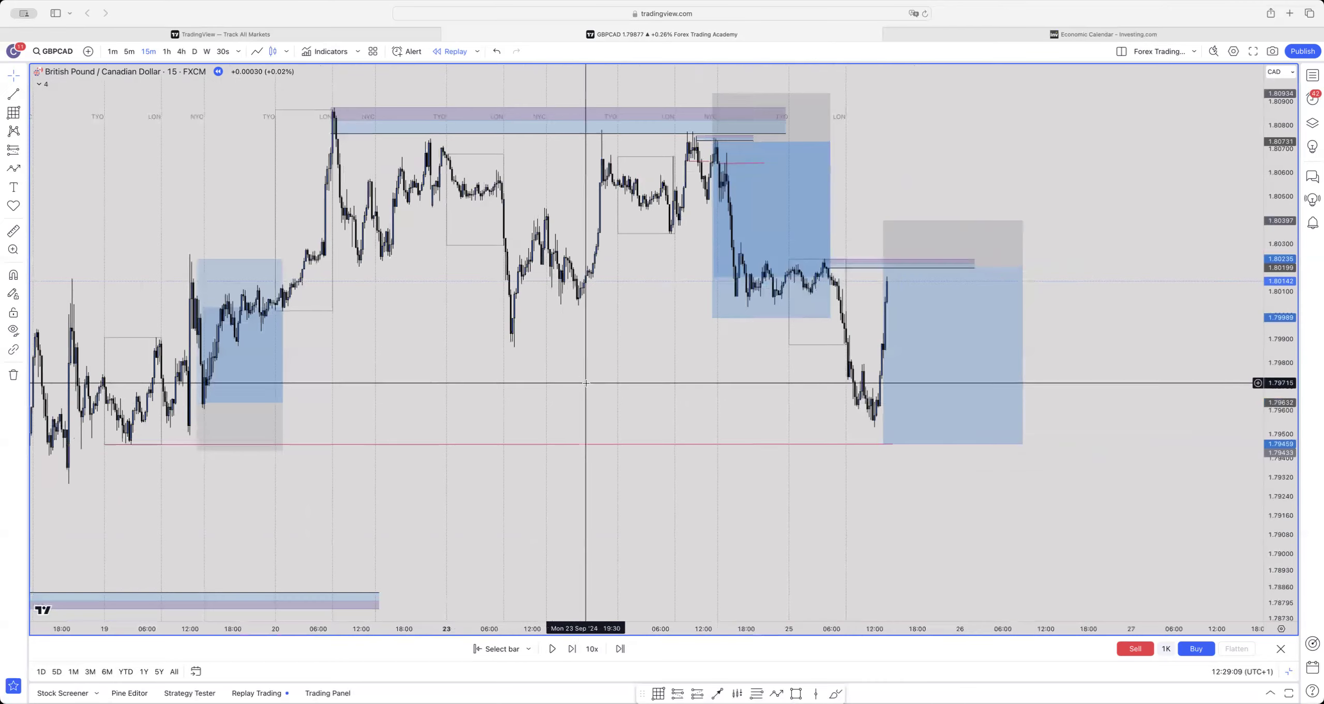
left_click_drag(585, 385, 607, 438)
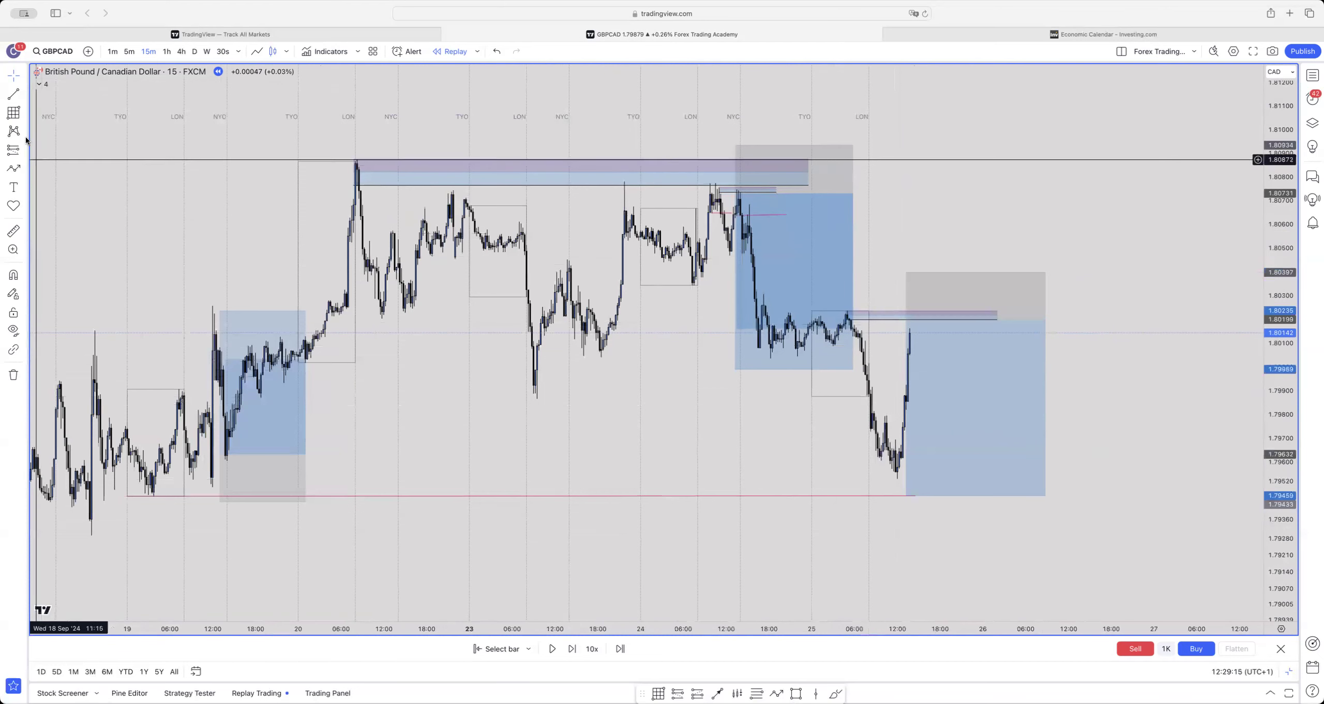
- Draw a line at the 1.80552 level and advance the replay one 15-minute bar
left_click(746, 236)
left_click(1127, 236)
left_click_drag(730, 384, 700, 335)
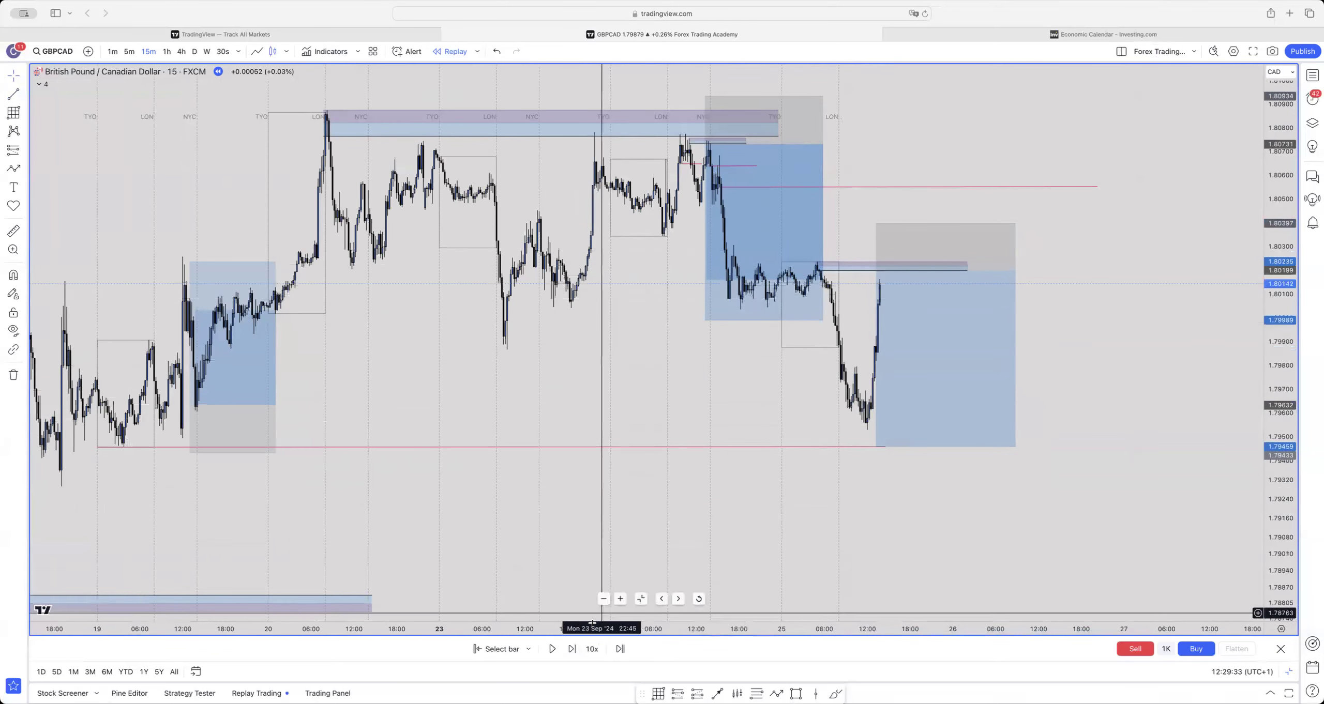
left_click(571, 649)
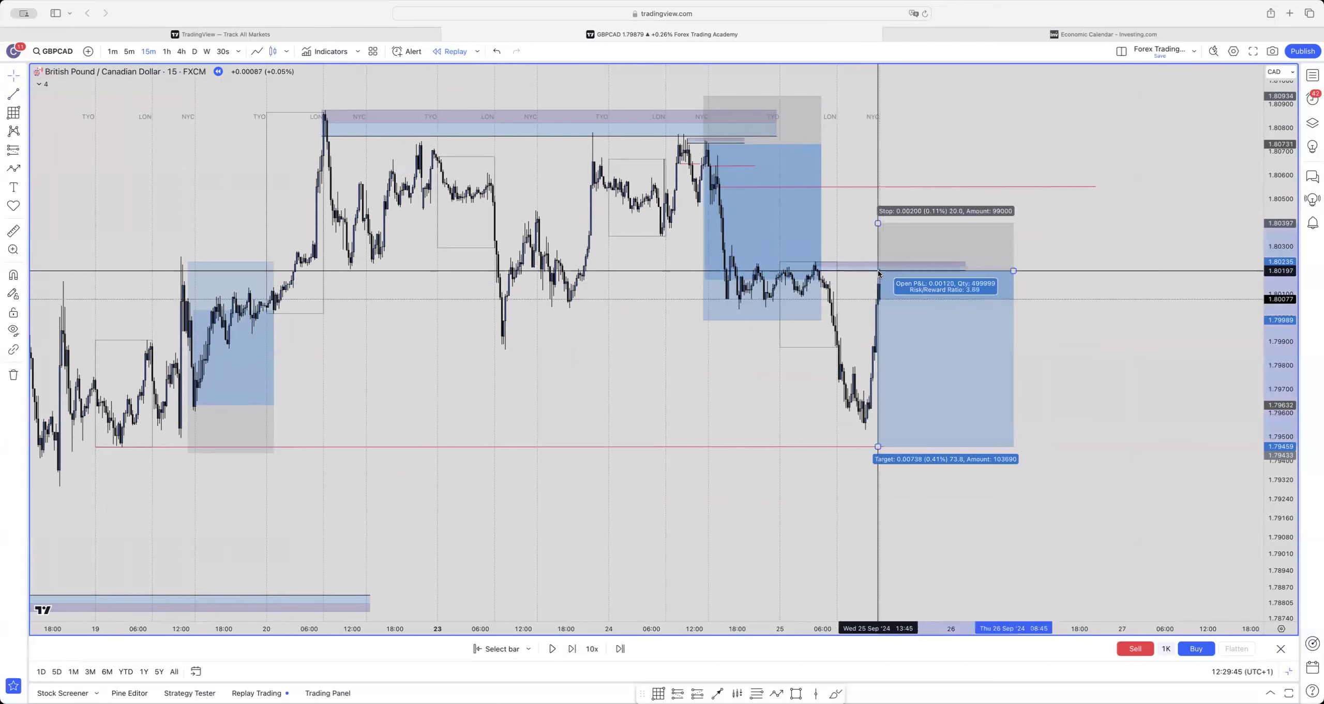
- On 1-minute bars, draw a horizontal level line at 1.80091
left_click(113, 52)
left_click_drag(1286, 304, 1286, 393)
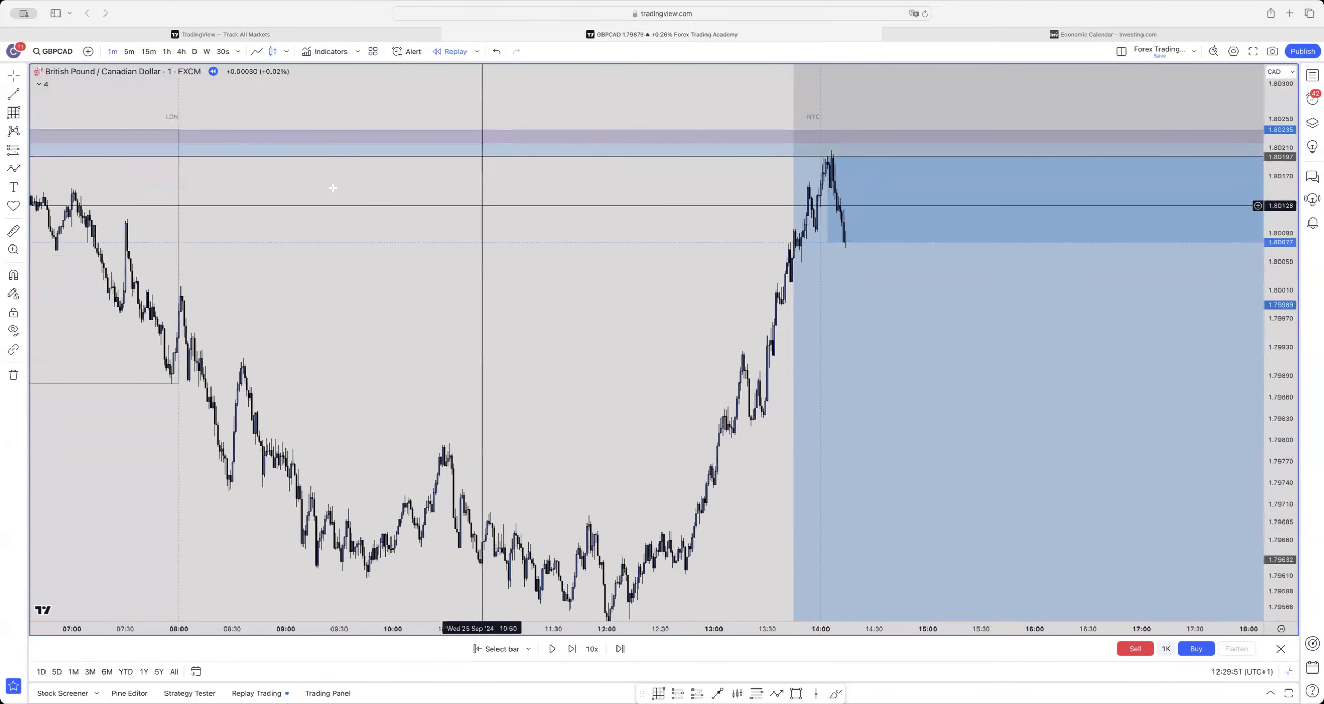
left_click(12, 96)
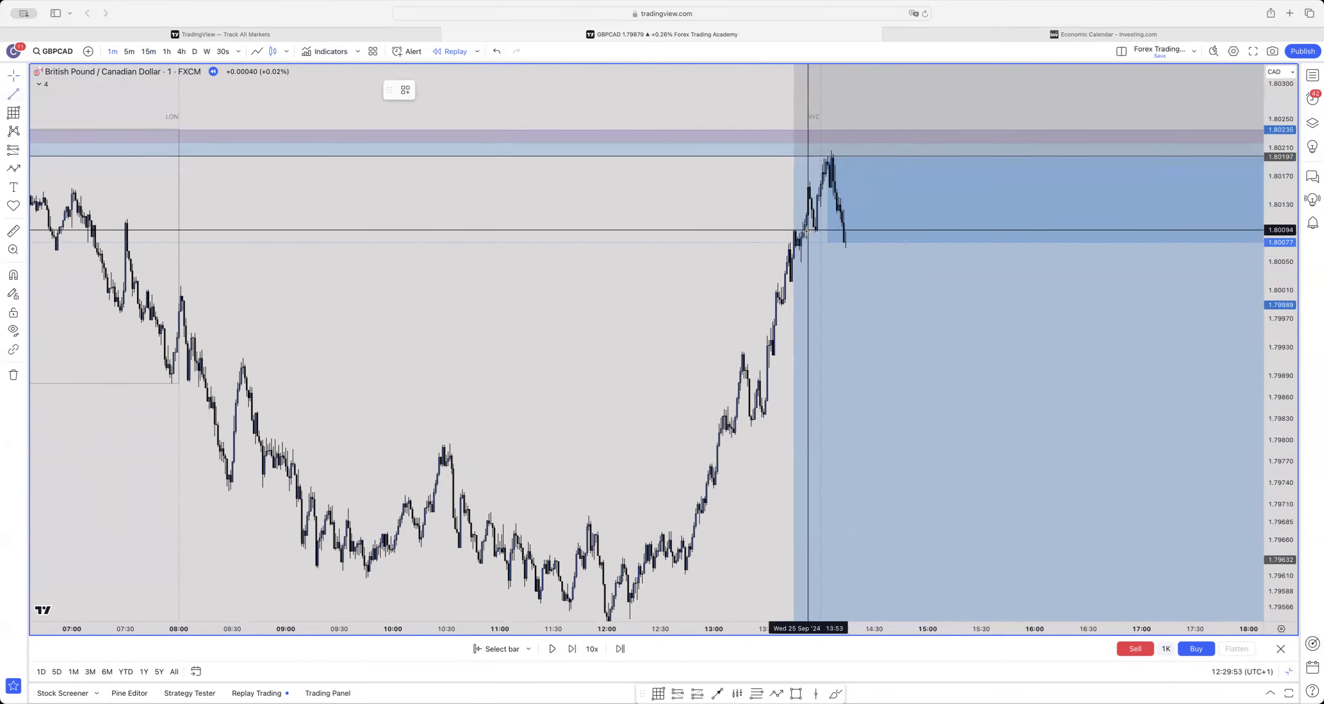
left_click(822, 232)
left_click(1017, 233)
left_click(804, 210)
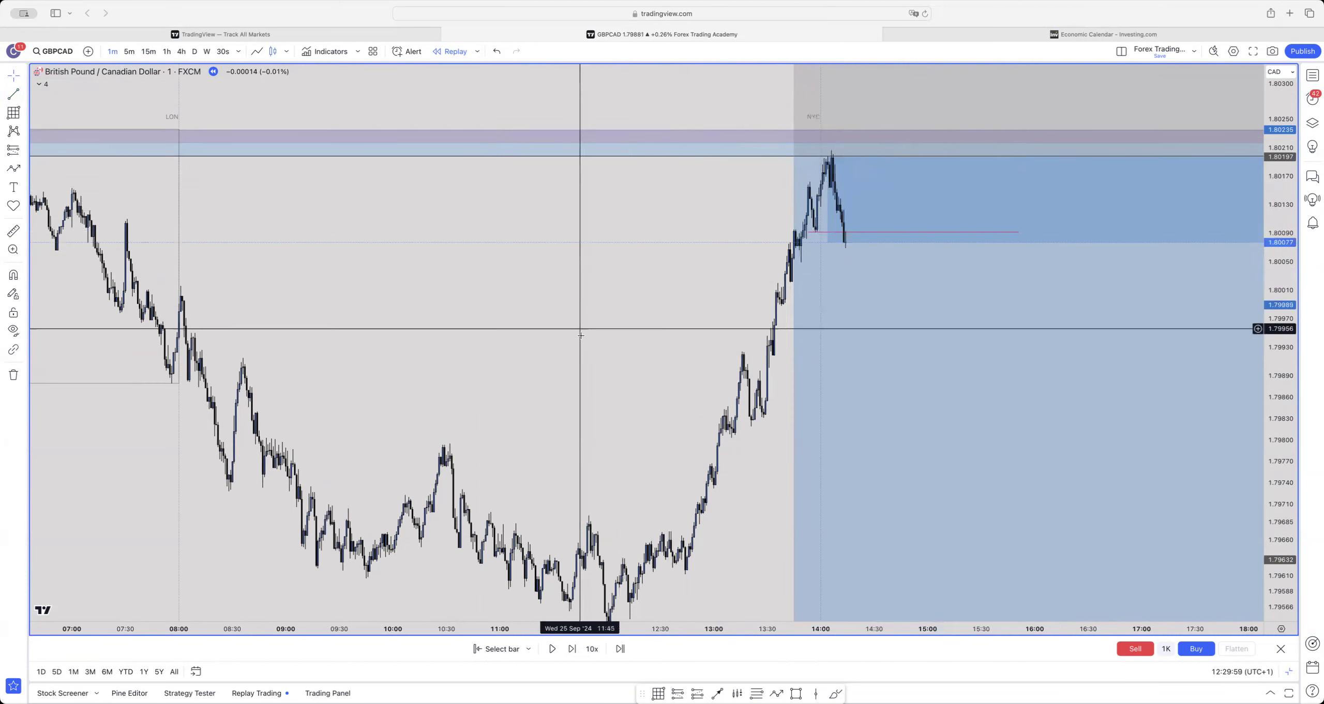
- Replay ten bars forward and move the red level down onto the latest low
left_click(572, 649)
left_click(571, 649)
left_click(571, 649)
left_click(571, 649)
left_click(571, 649)
left_click(571, 650)
left_click(571, 650)
left_click(572, 649)
left_click(571, 650)
left_click(571, 650)
left_click_drag(796, 234, 826, 252)
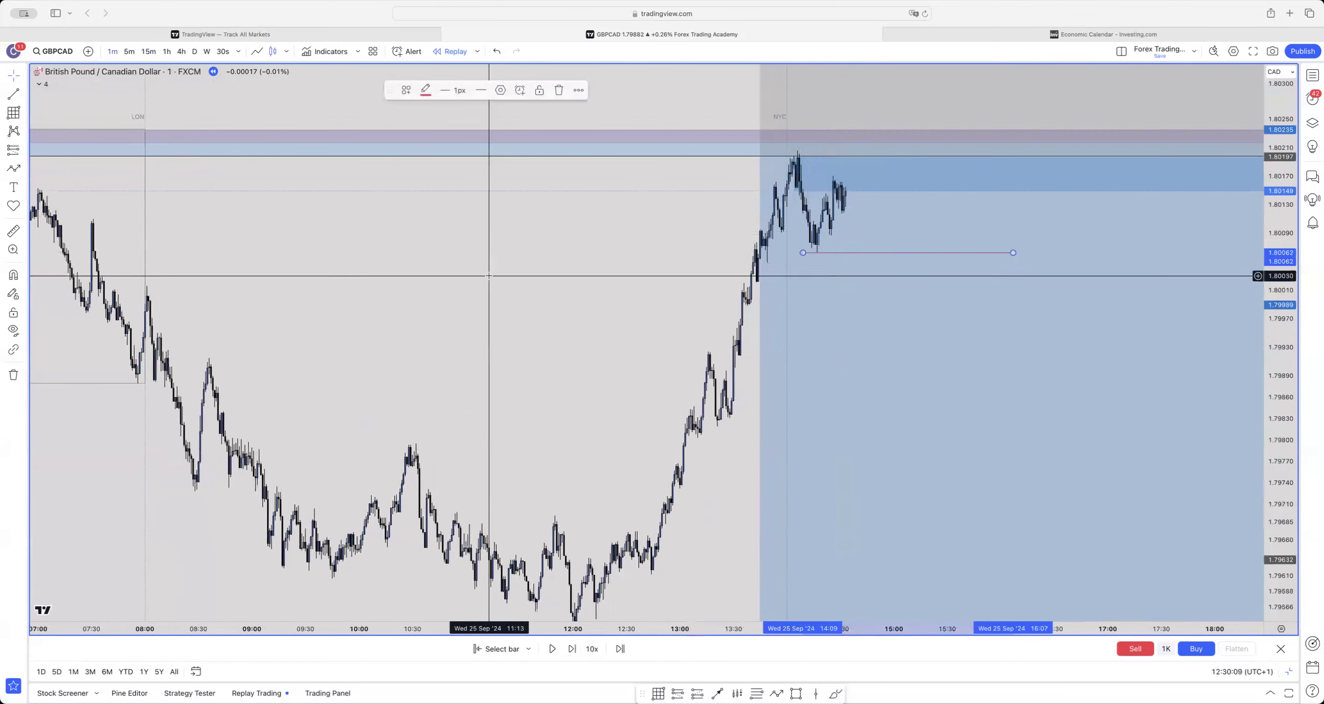
left_click(572, 649)
- Replay a few more bars and mark the small supply zone with a rectangle
left_click(572, 650)
left_click(572, 650)
left_click(572, 650)
left_click(572, 650)
left_click(572, 649)
left_click(571, 650)
left_click(571, 649)
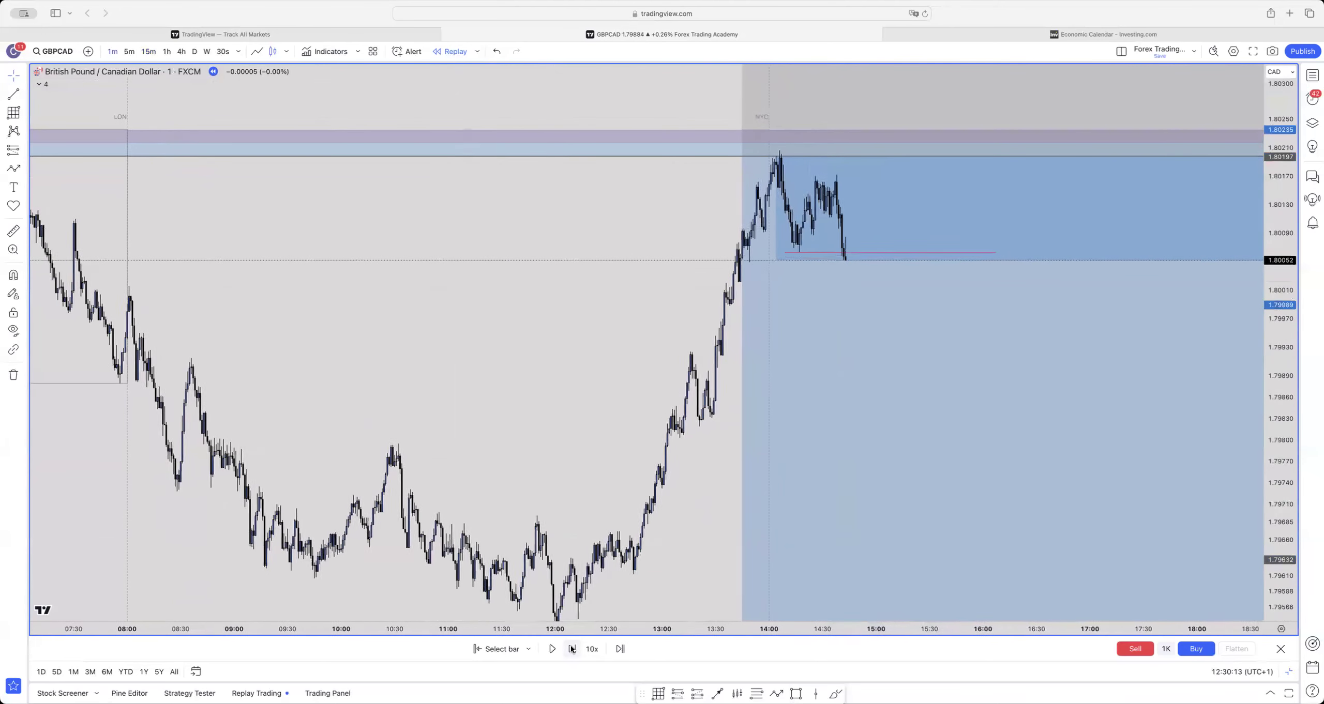
left_click(572, 649)
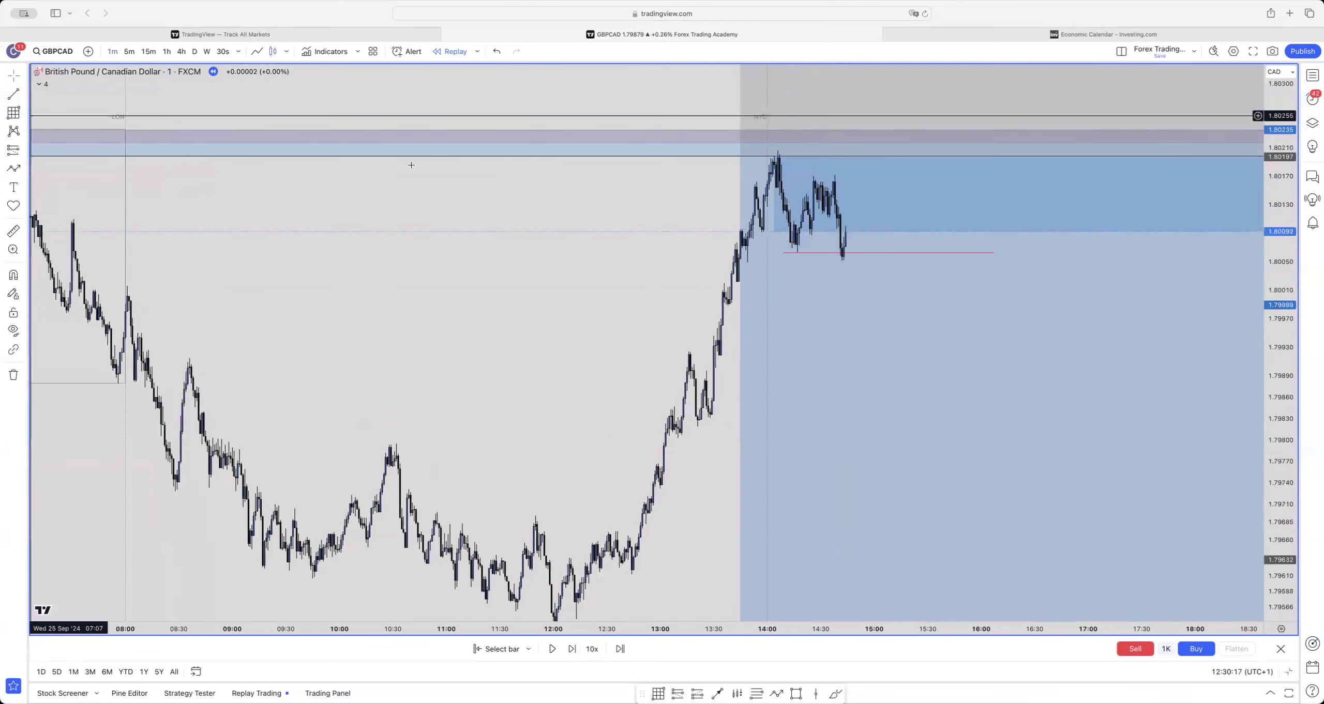
mouse_move(822, 198)
left_mouse_down()
mouse_move(1054, 192)
mouse_move(1053, 181)
left_mouse_up()
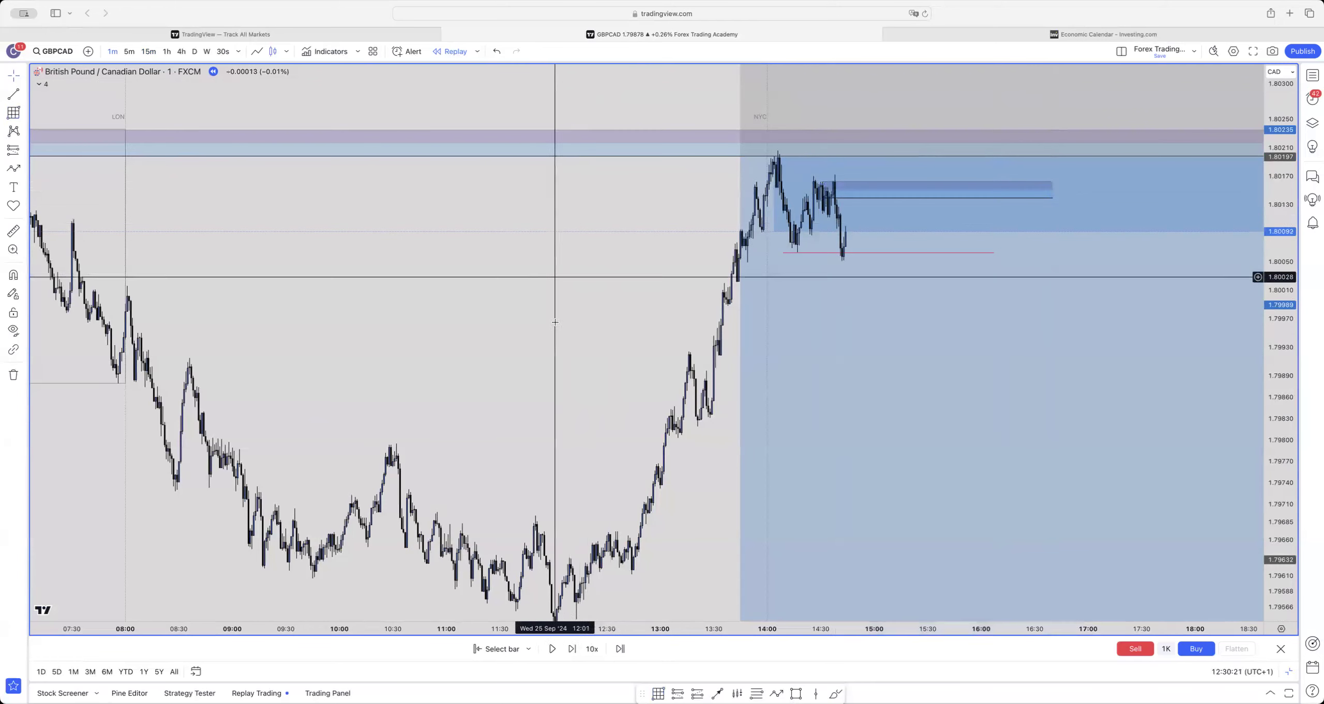
left_click(571, 649)
left_click(570, 649)
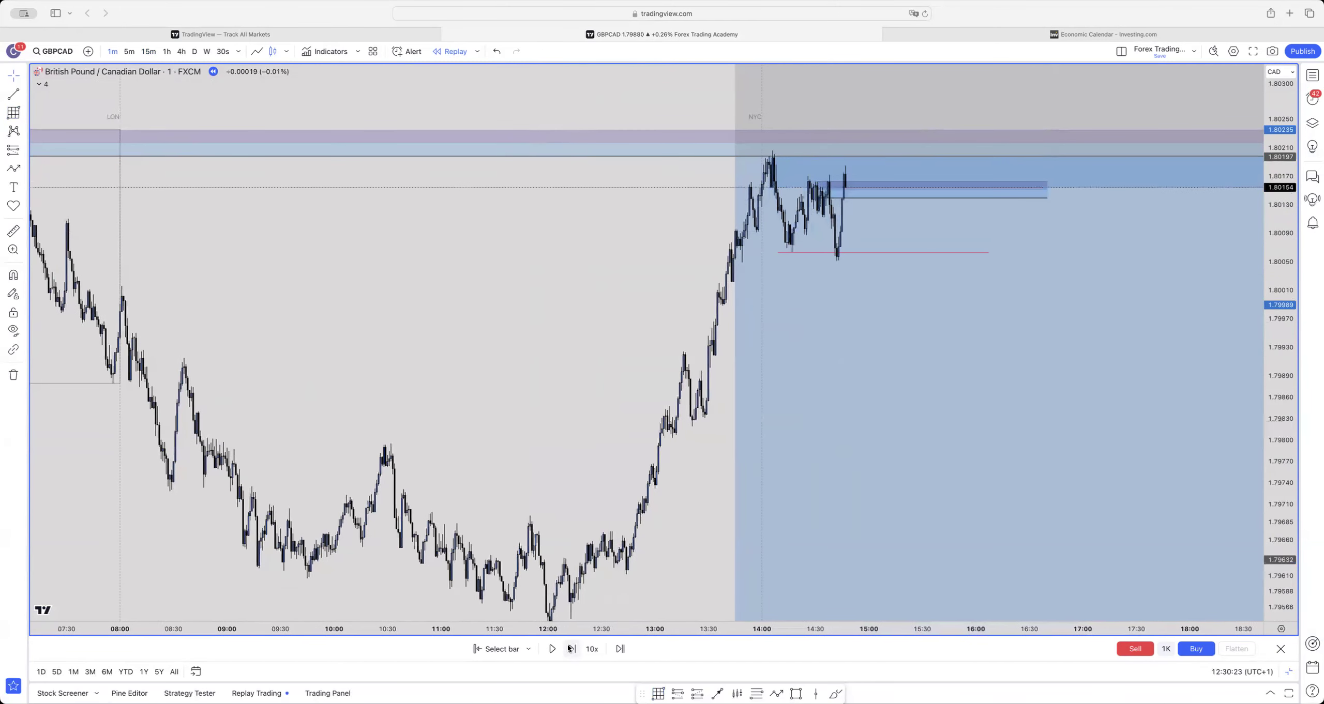
- Add a short position near 1.8013 targeting about 1.7962, then return to 15-minute bars
left_click(23, 149)
left_click(72, 185)
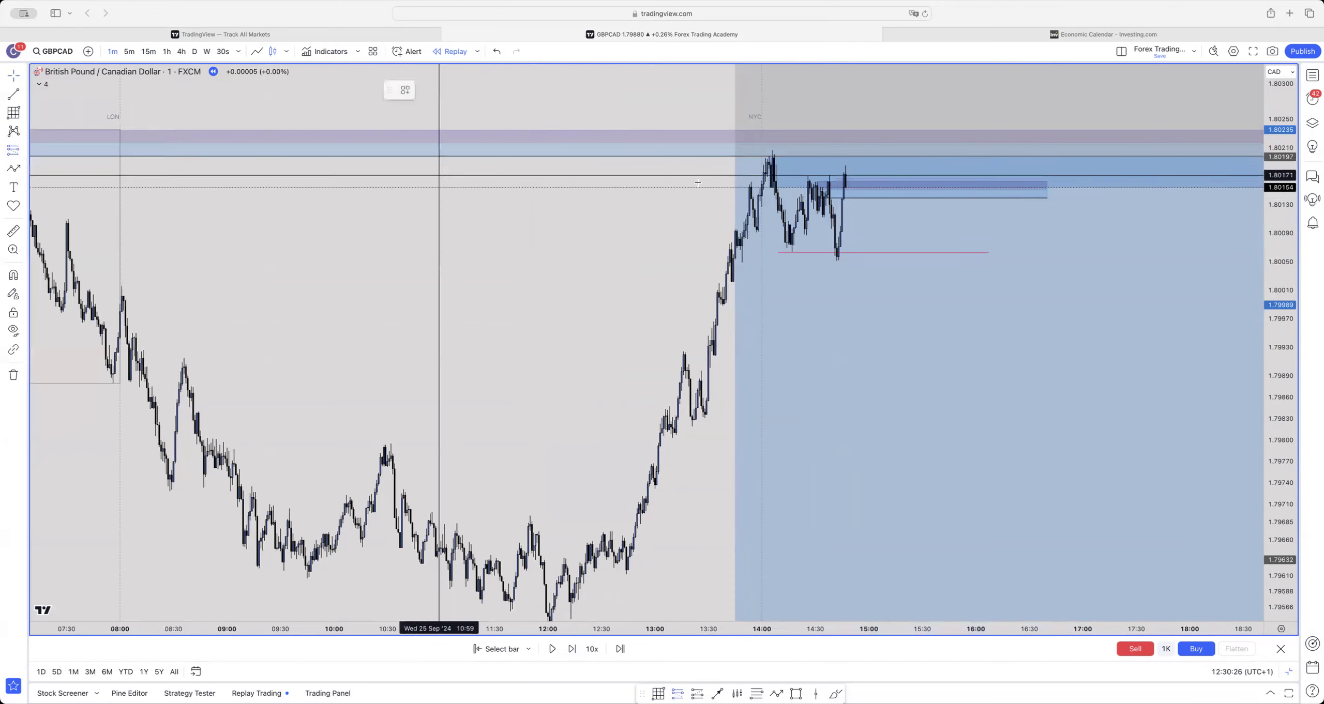
left_click(924, 198)
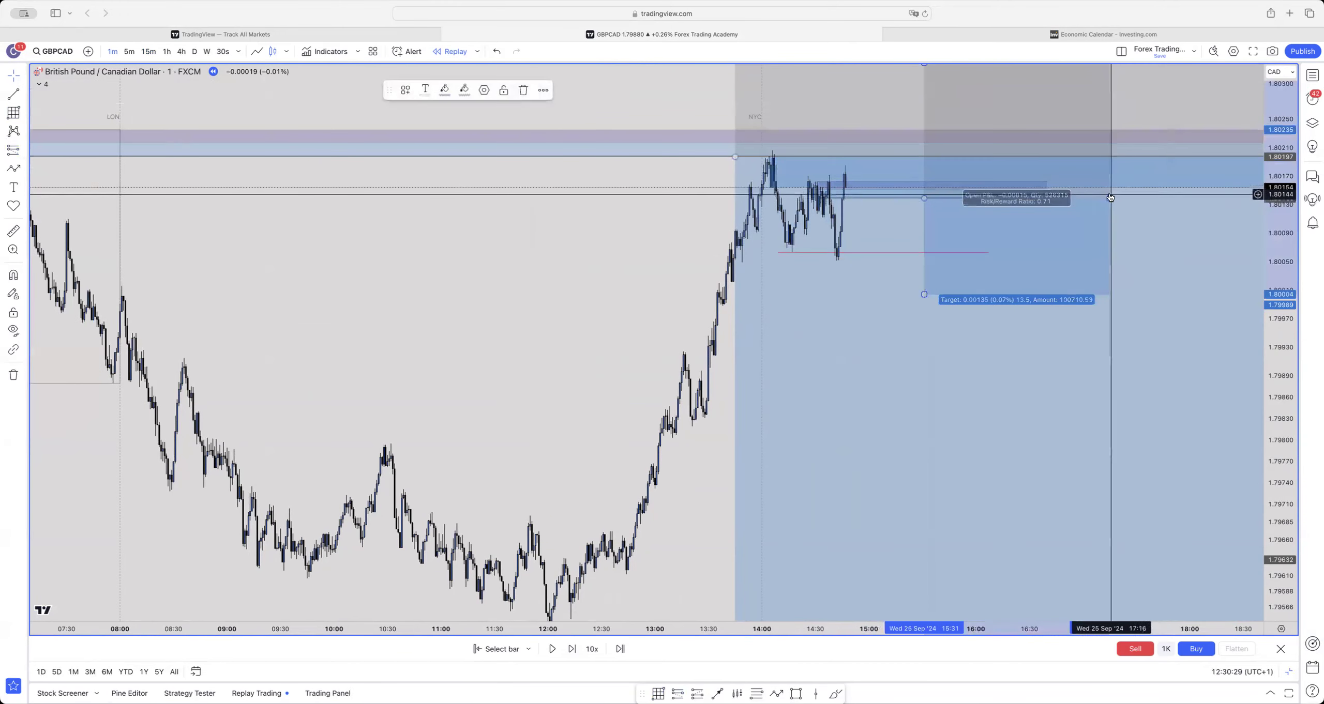
left_click_drag(1110, 198, 1238, 198)
left_click_drag(924, 294, 966, 567)
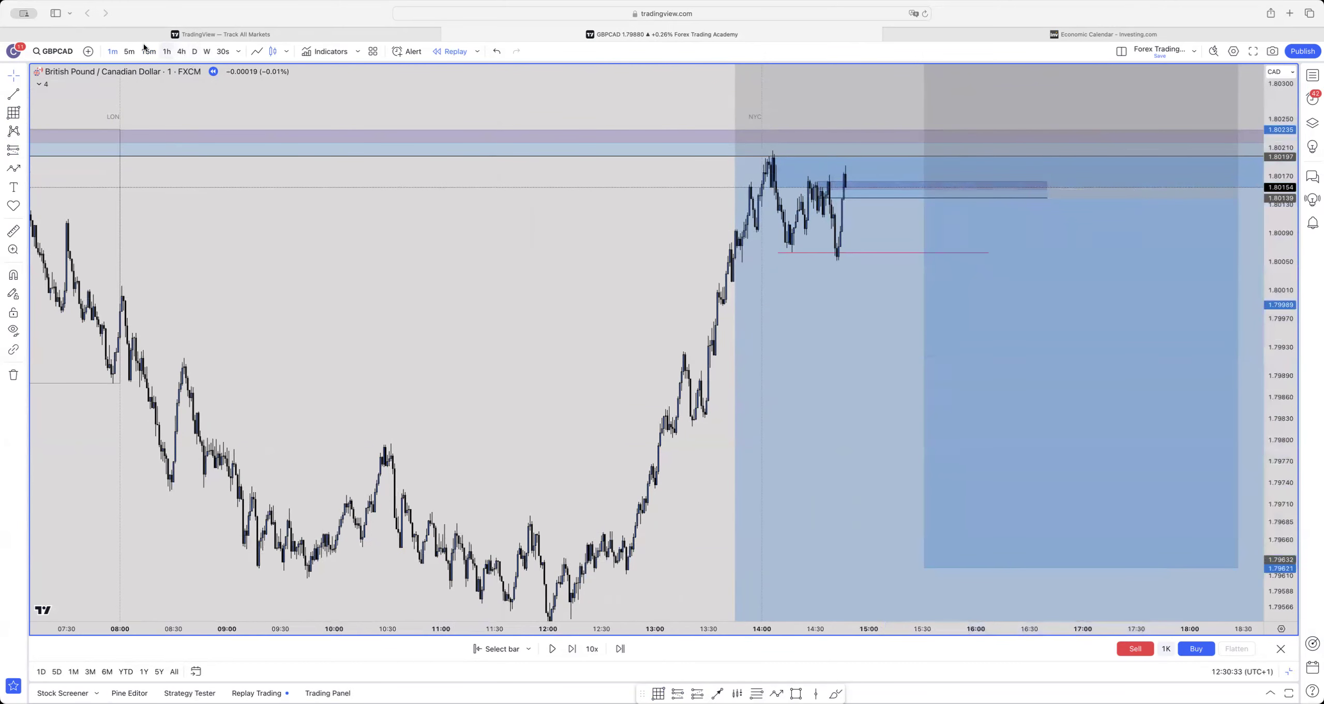
type("15")
key("Return")
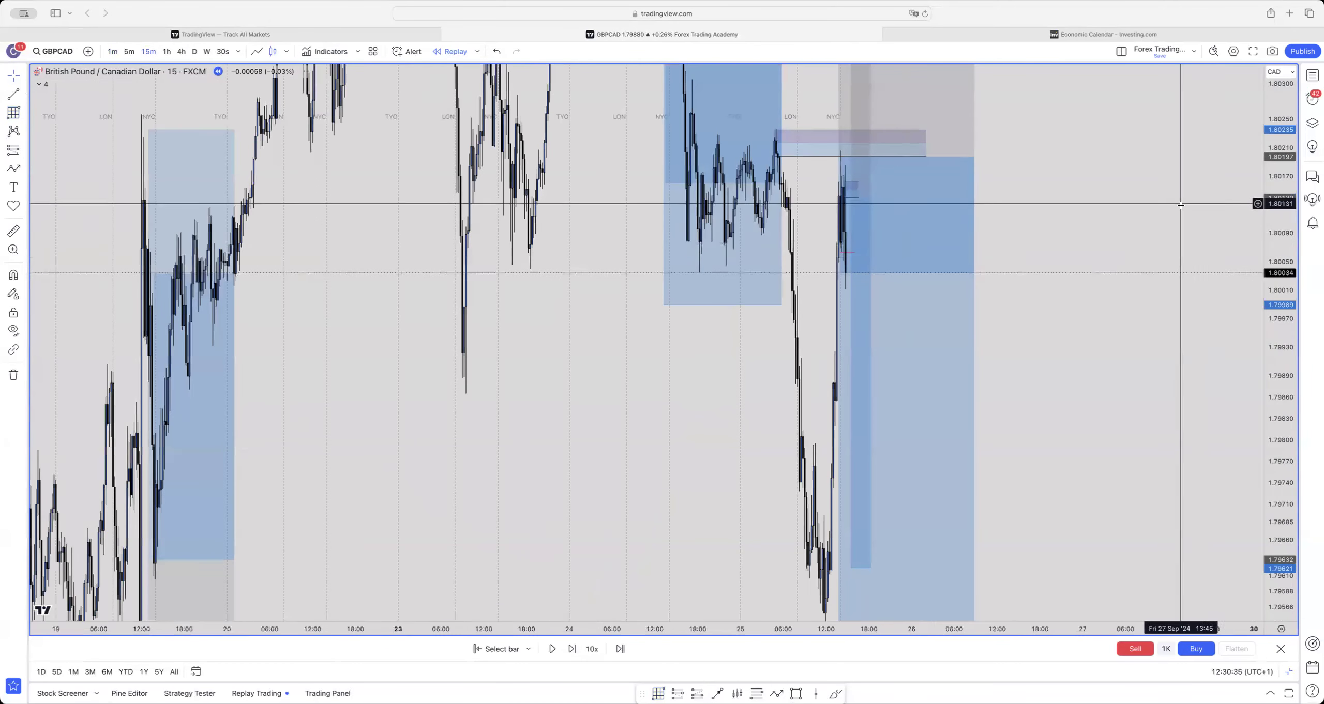
- Lower the new short's target to 1.79460 and raise its stop to about 1.80341 for 3.4 risk-reward
left_click_drag(1283, 137, 1282, 187)
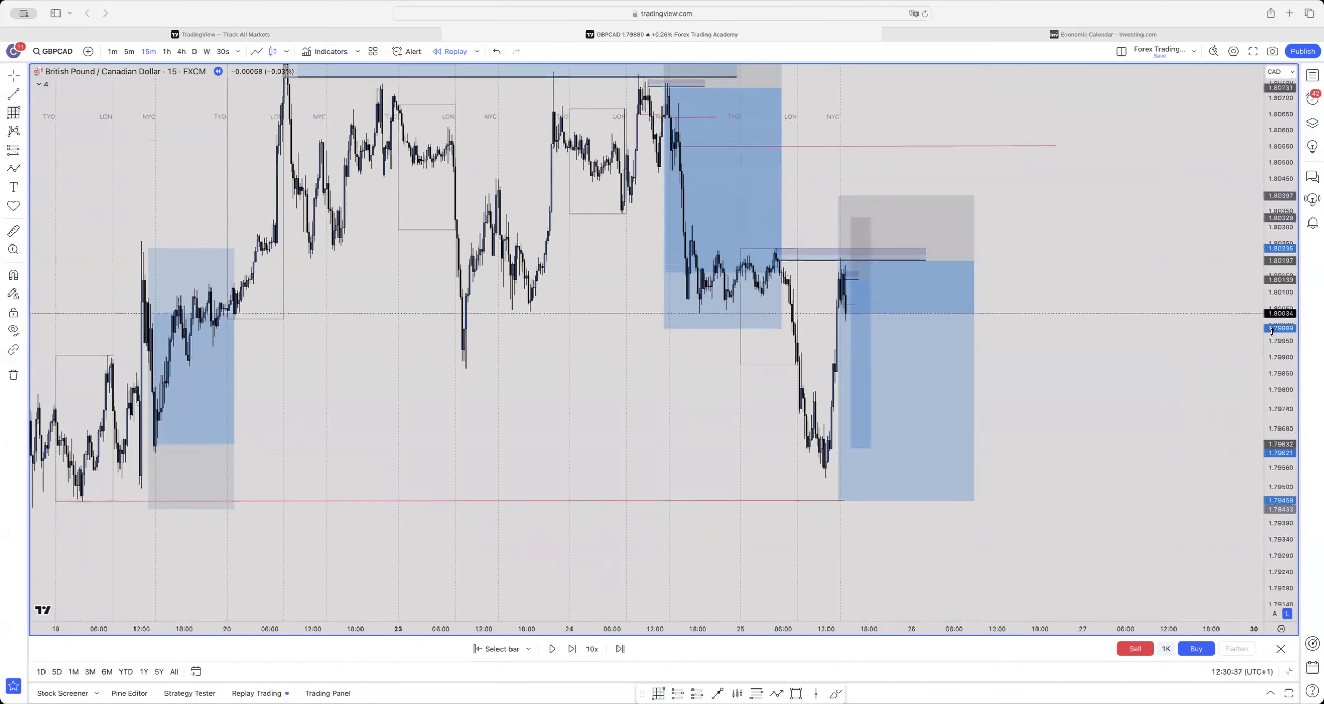
left_click(852, 443)
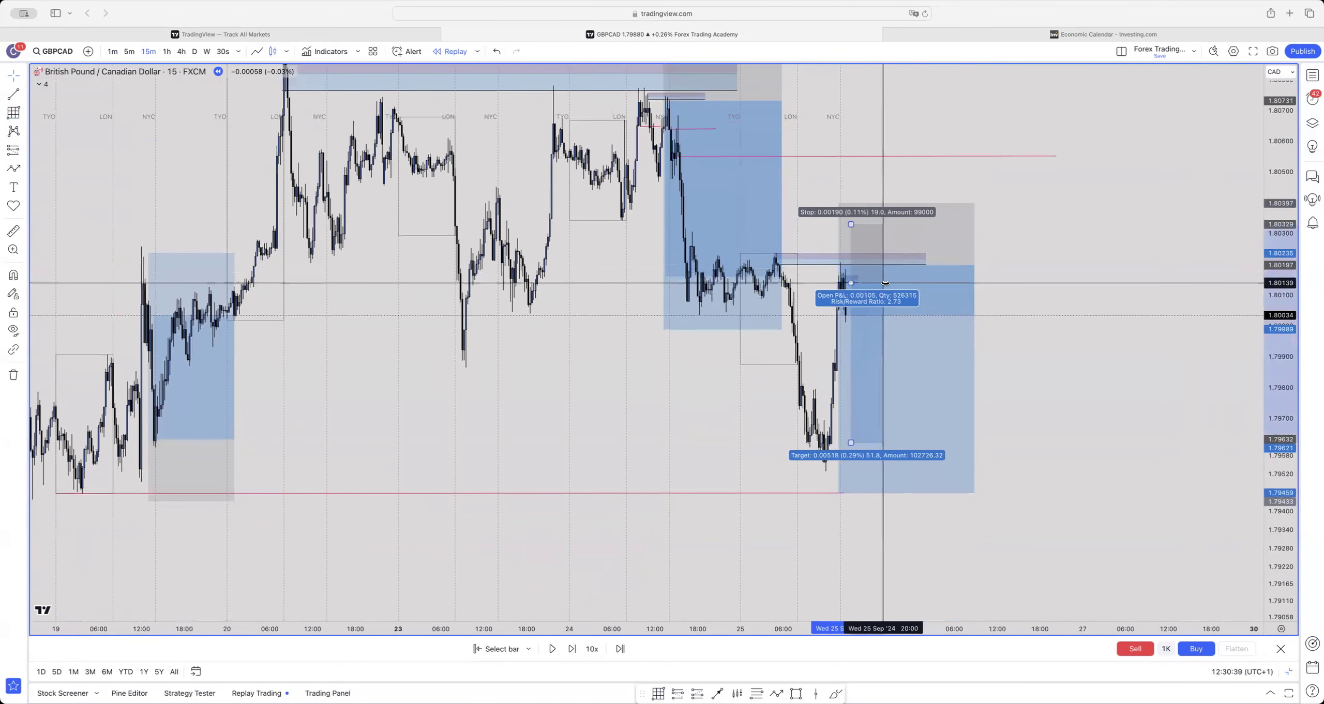
left_click_drag(853, 444, 861, 492)
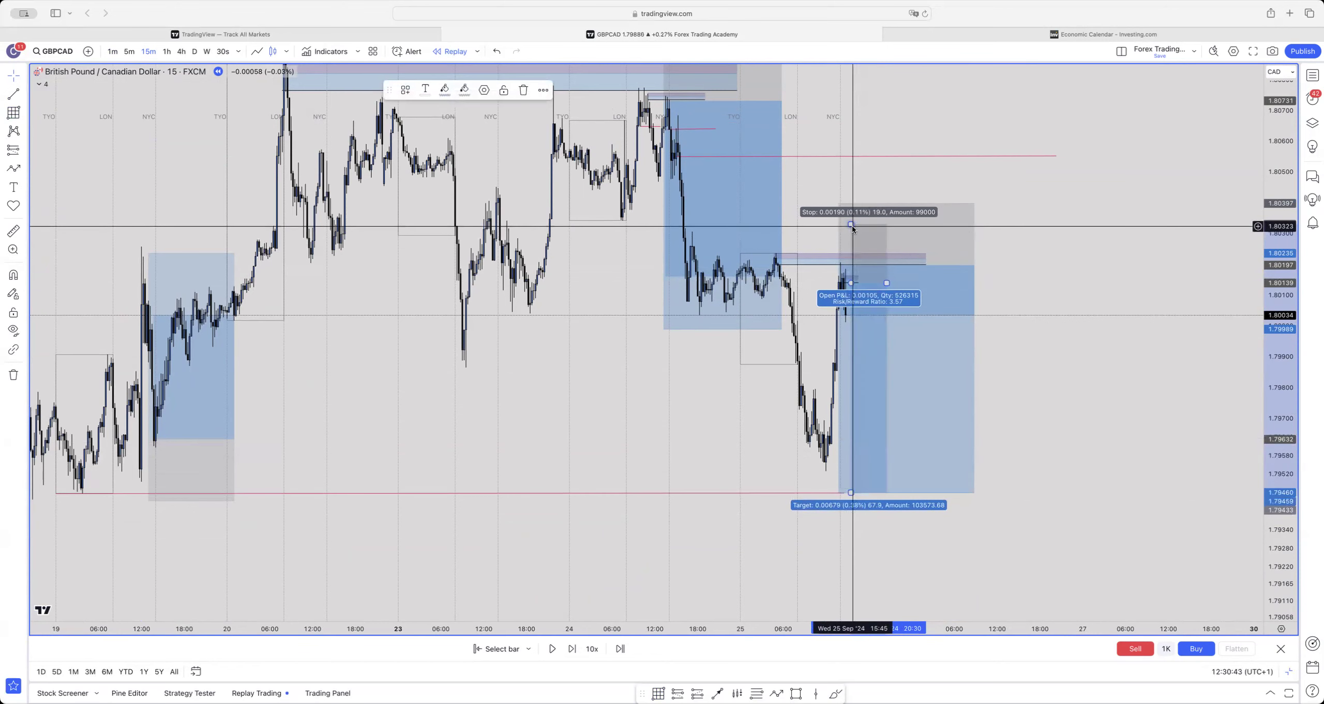
mouse_move(852, 226)
left_mouse_down()
mouse_move(853, 201)
mouse_move(853, 220)
left_mouse_up()
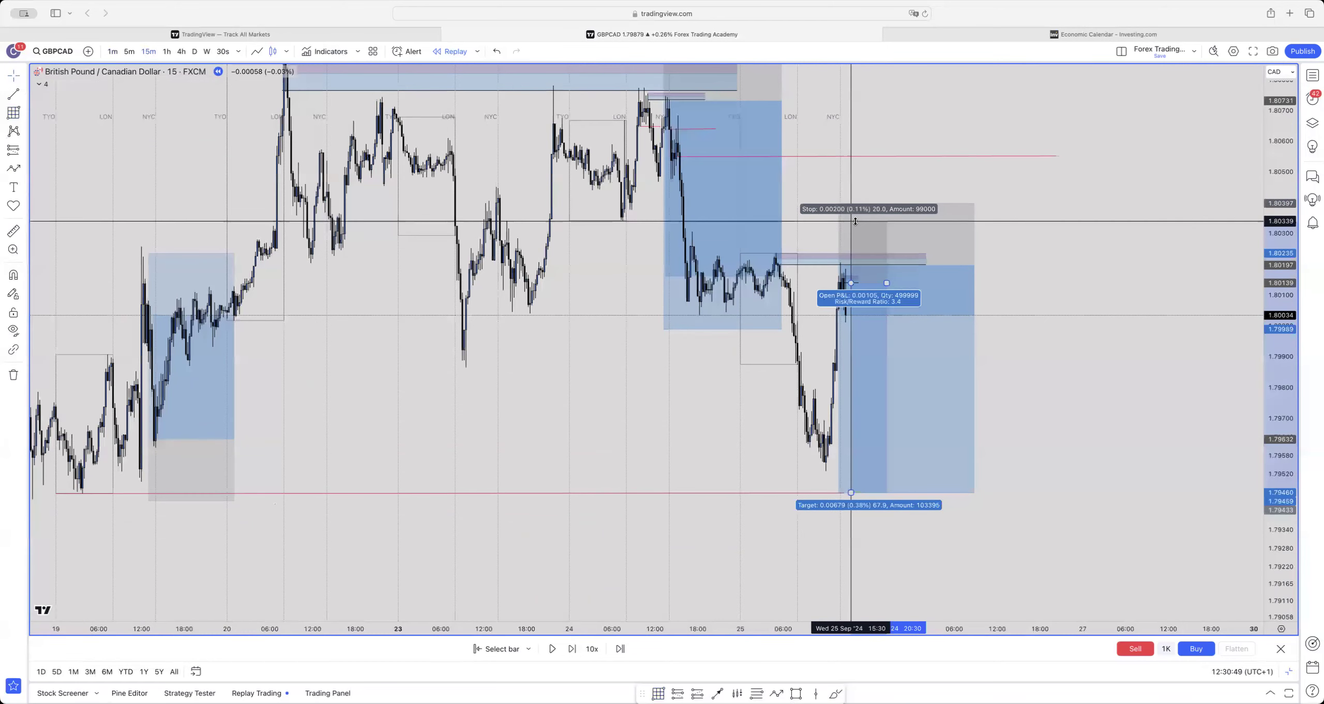
left_click(975, 449)
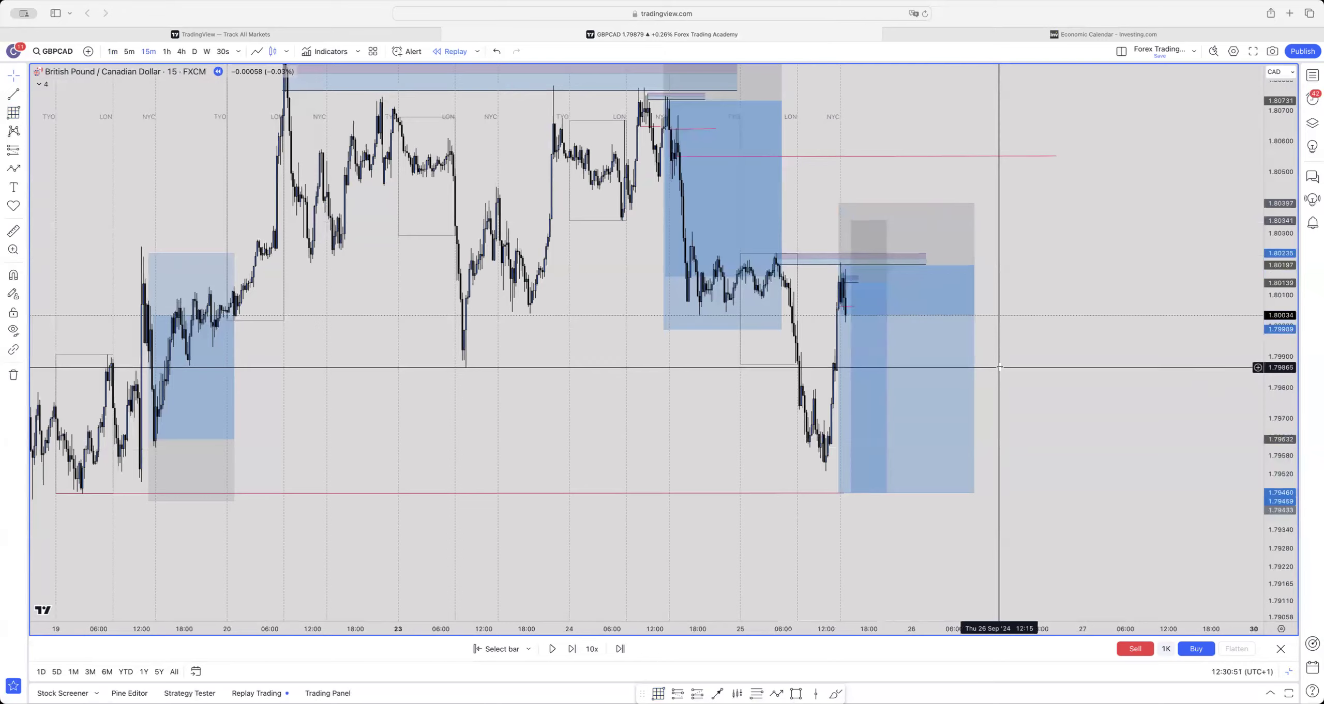
left_click_drag(996, 367, 1065, 356)
left_click_drag(1281, 250, 1261, 382)
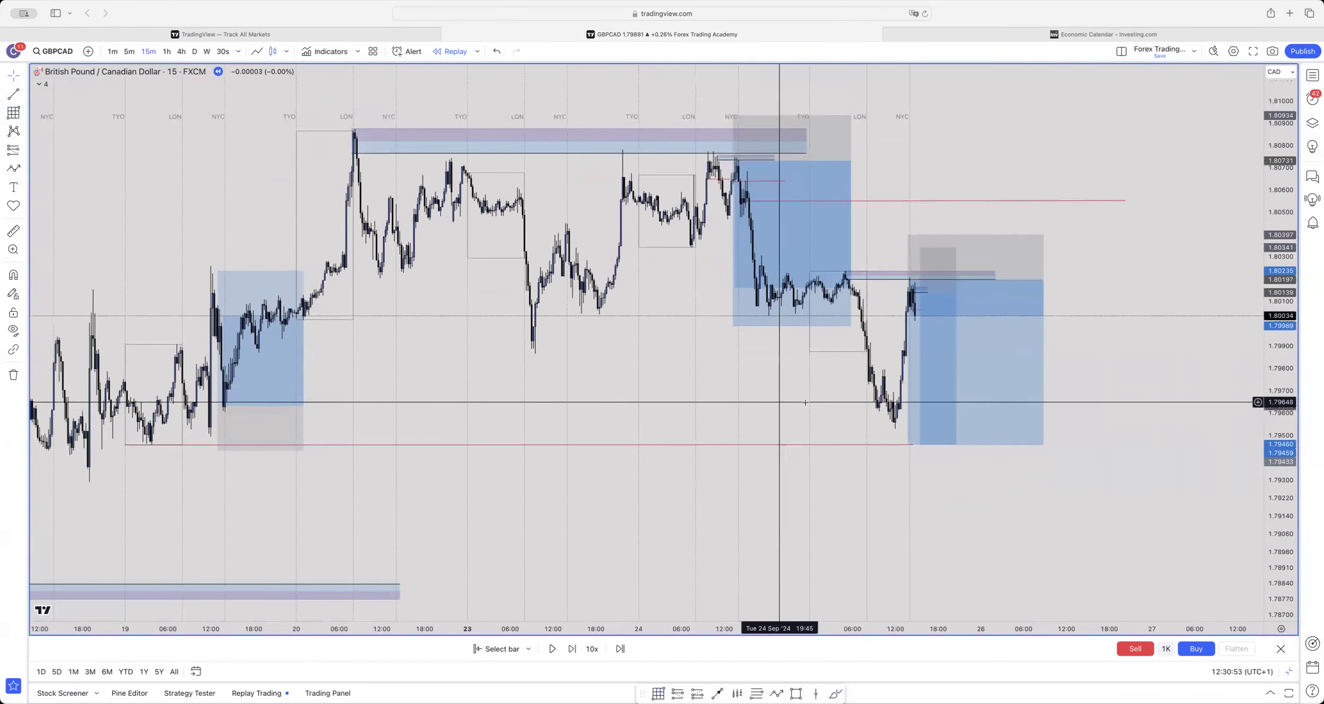
- Replay sixteen bars forward until price reaches the demand zone near 1.7946
left_click(571, 650)
left_click(571, 650)
left_click(571, 649)
left_click(571, 650)
left_click(571, 649)
left_click(571, 650)
left_click(571, 650)
left_click(571, 649)
left_click(571, 649)
left_click(571, 650)
left_click(571, 649)
left_click(571, 649)
left_click(571, 650)
left_click(571, 650)
left_click(571, 650)
left_click(571, 649)
left_click(571, 650)
left_click(571, 650)
left_click(571, 649)
left_click(571, 650)
left_click(571, 650)
left_click(571, 649)
left_click(571, 650)
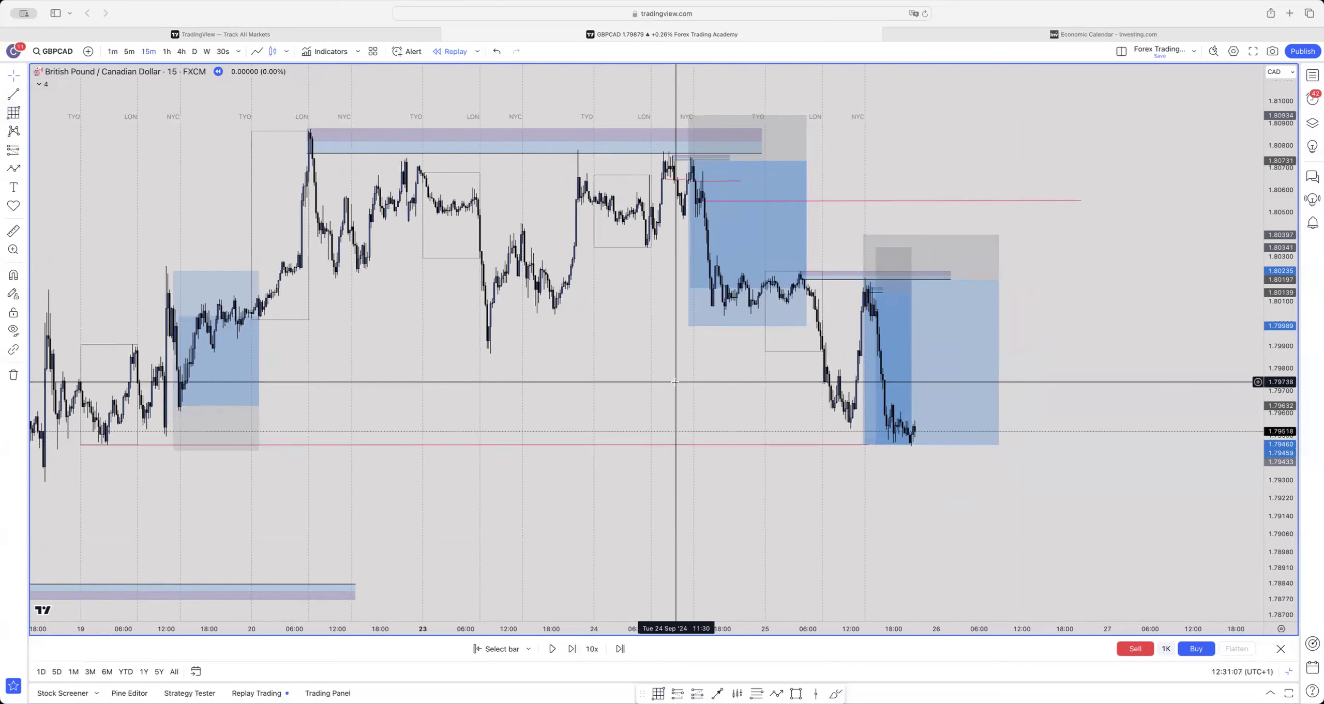
left_click_drag(711, 387, 756, 404)
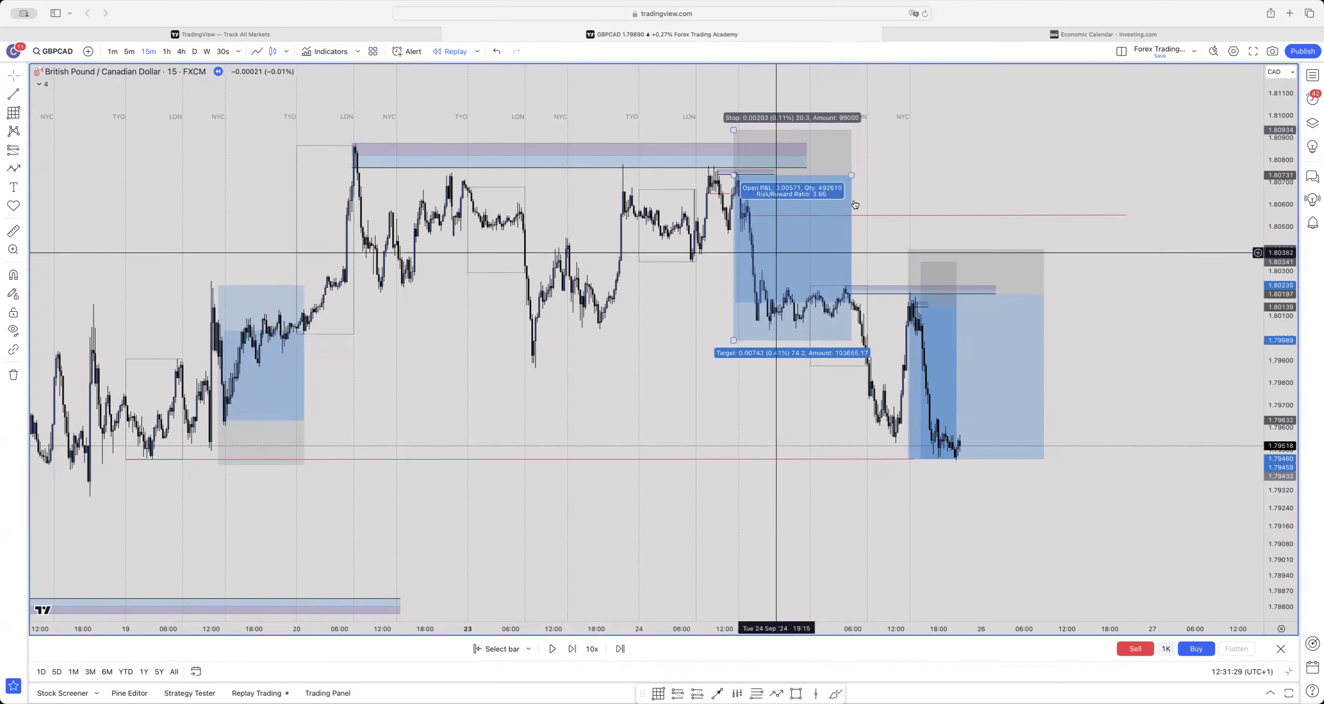
- Delete the leftover red horizontal line from the earlier short trade
left_click(915, 218)
key("Delete")
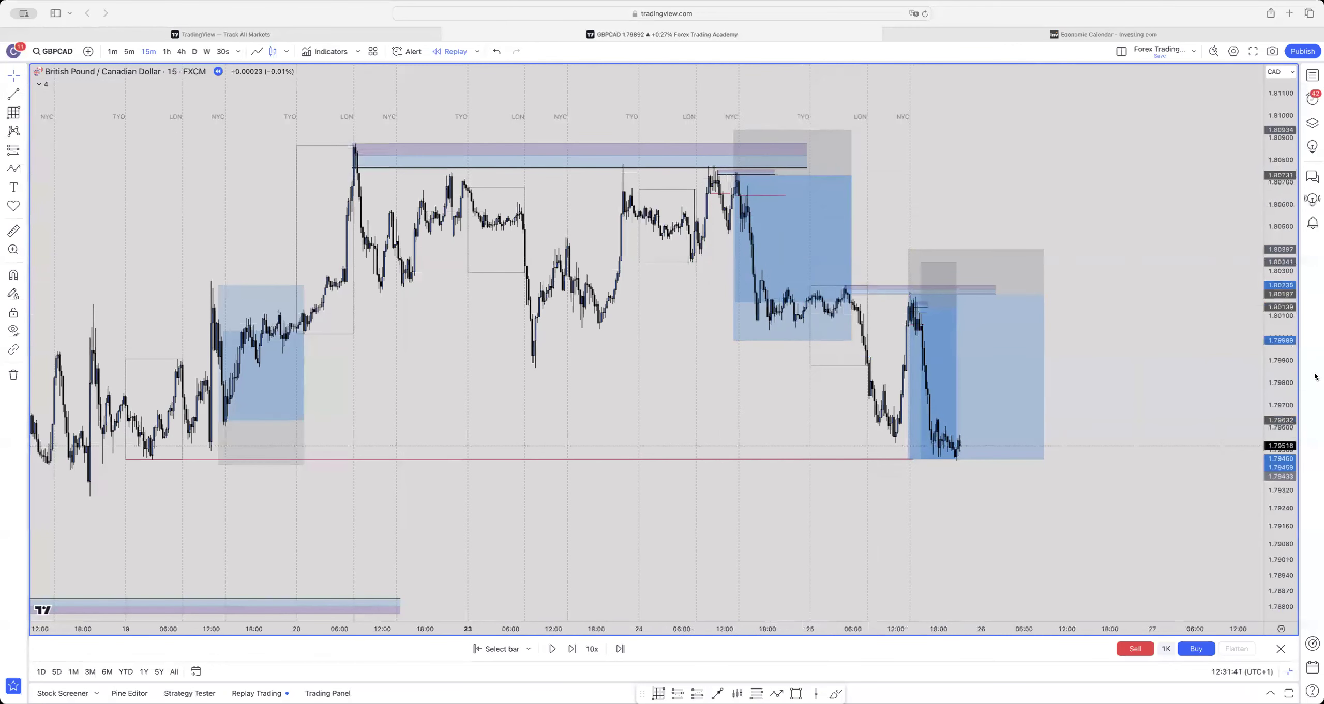
scroll(1099, 296, "up", 3)
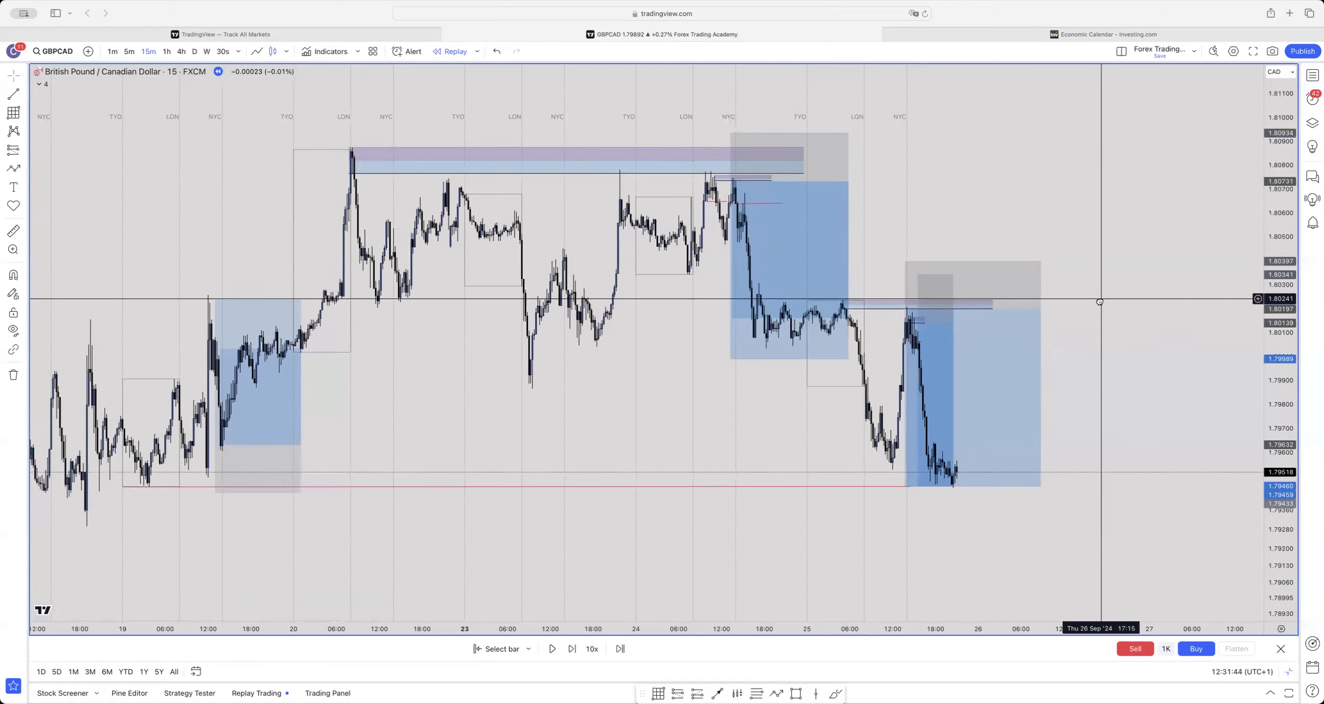